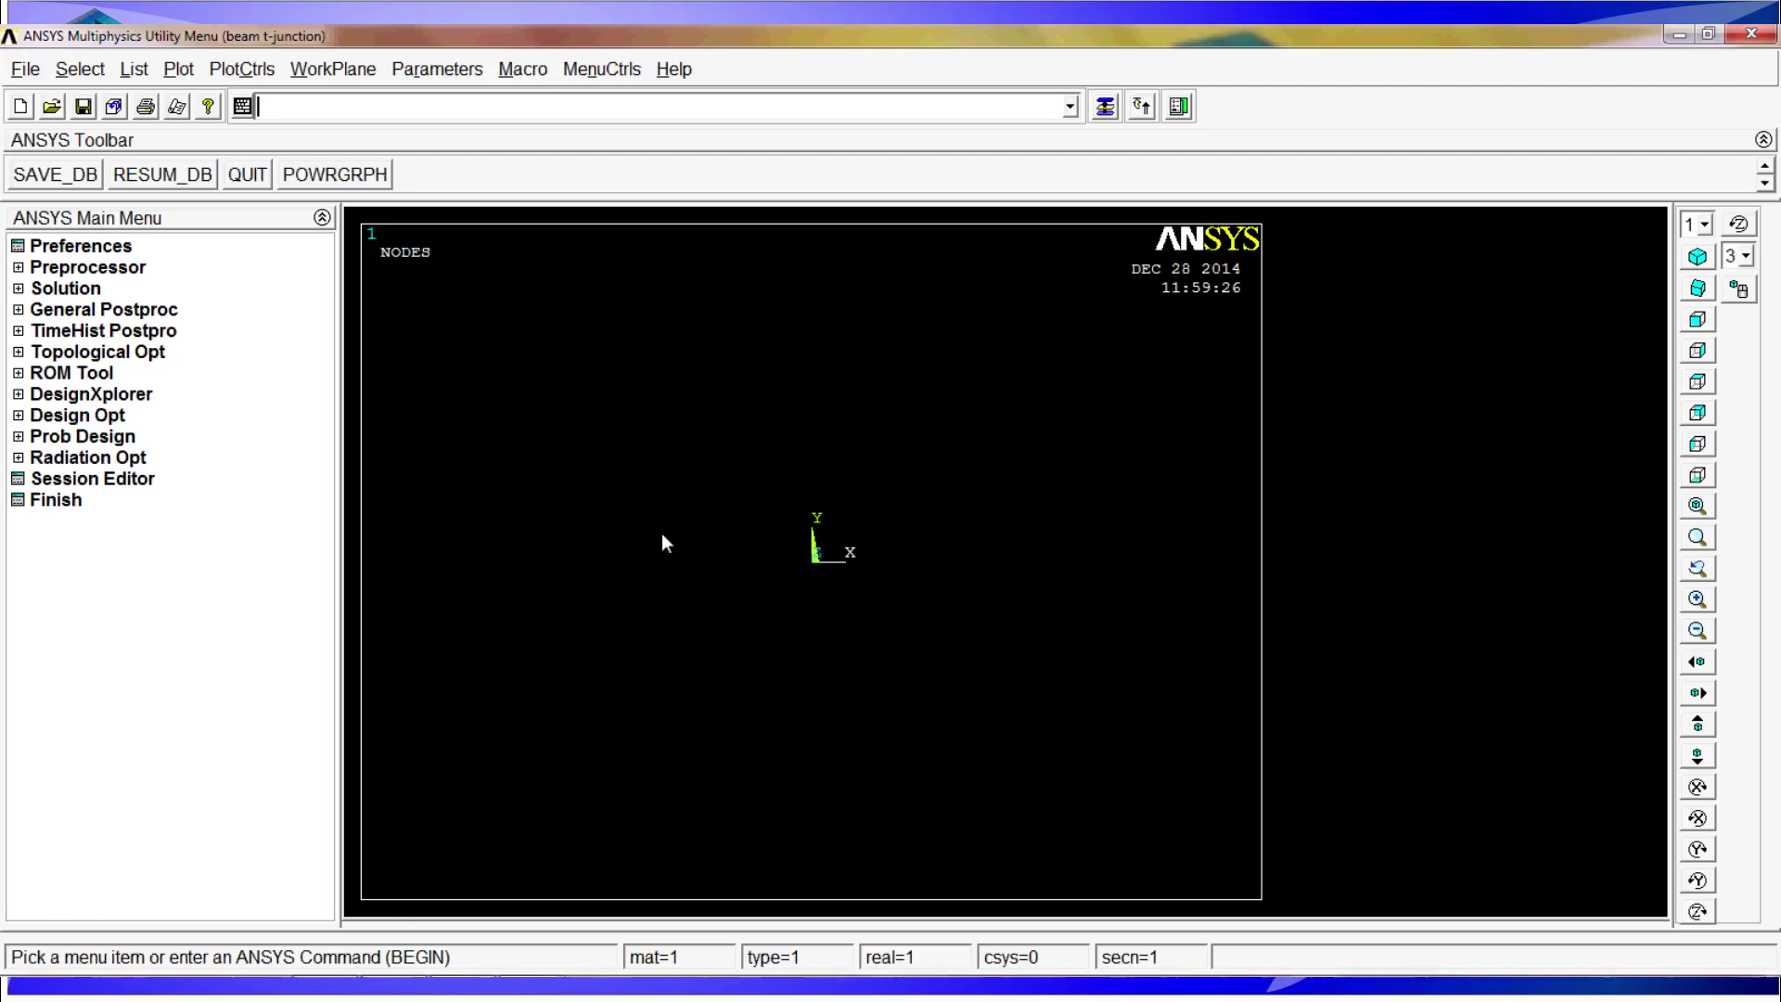
- Create keypoint 1 at 0, 0, 0 in the active coordinate system
left_click(110, 269)
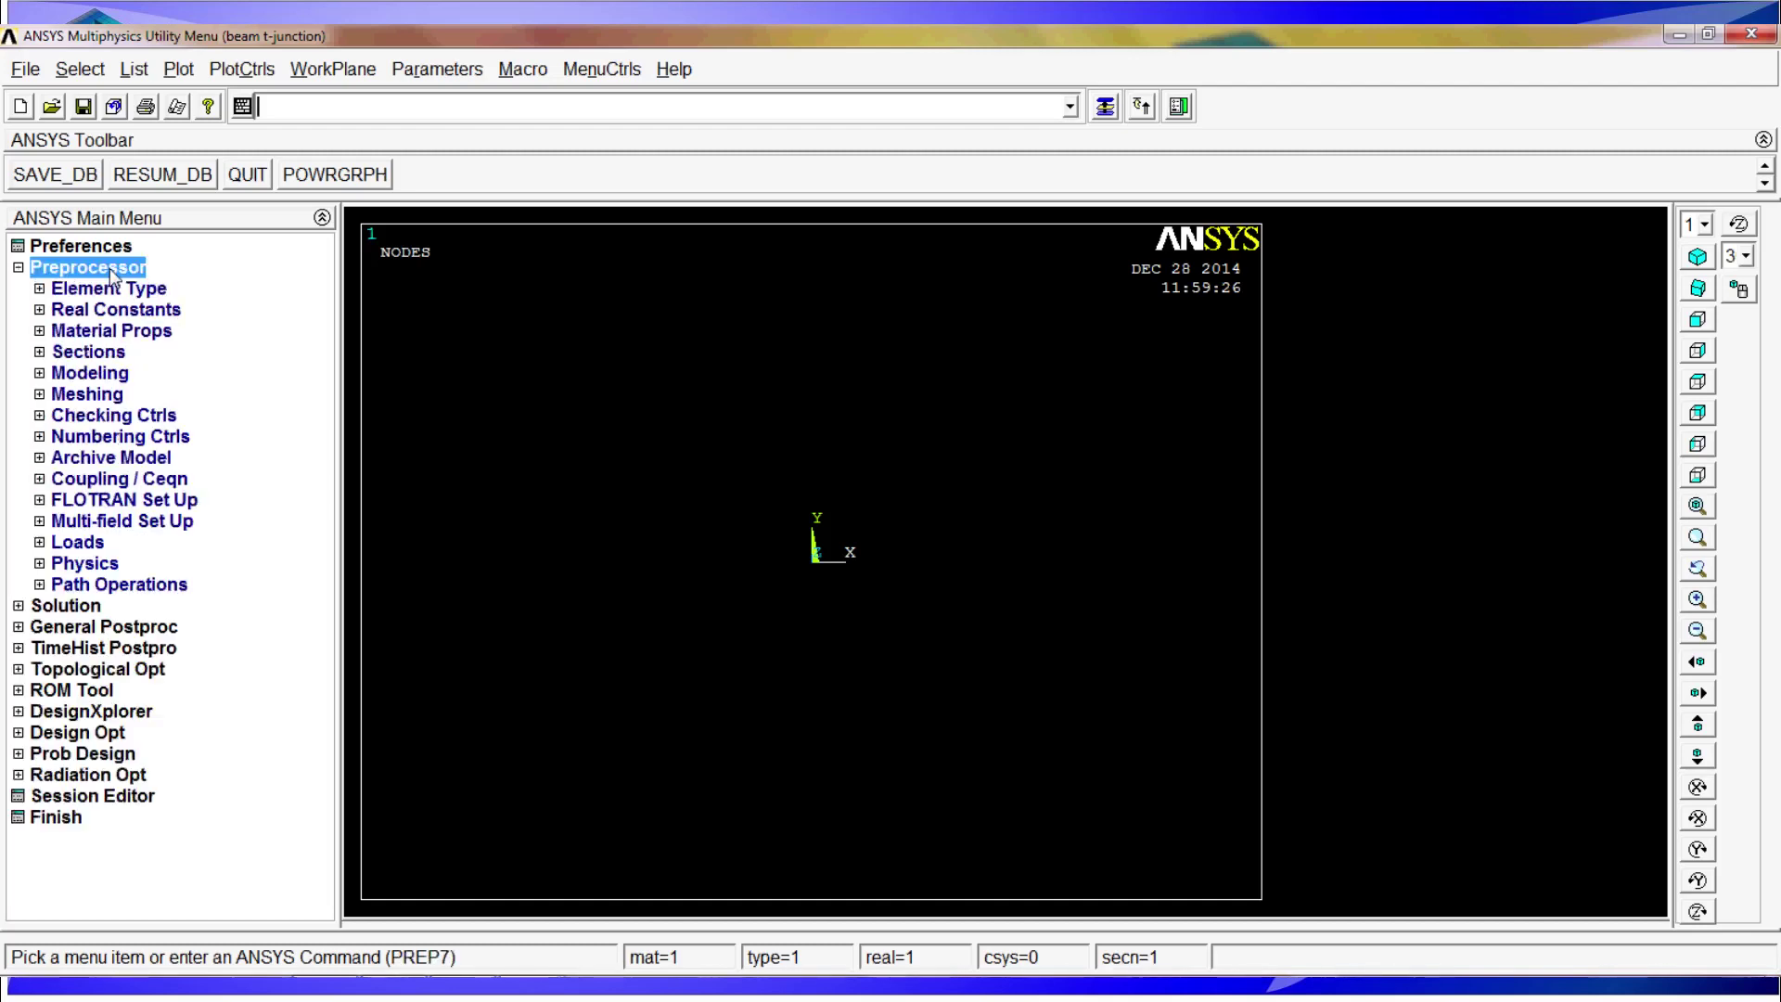
left_click(90, 377)
left_click(107, 397)
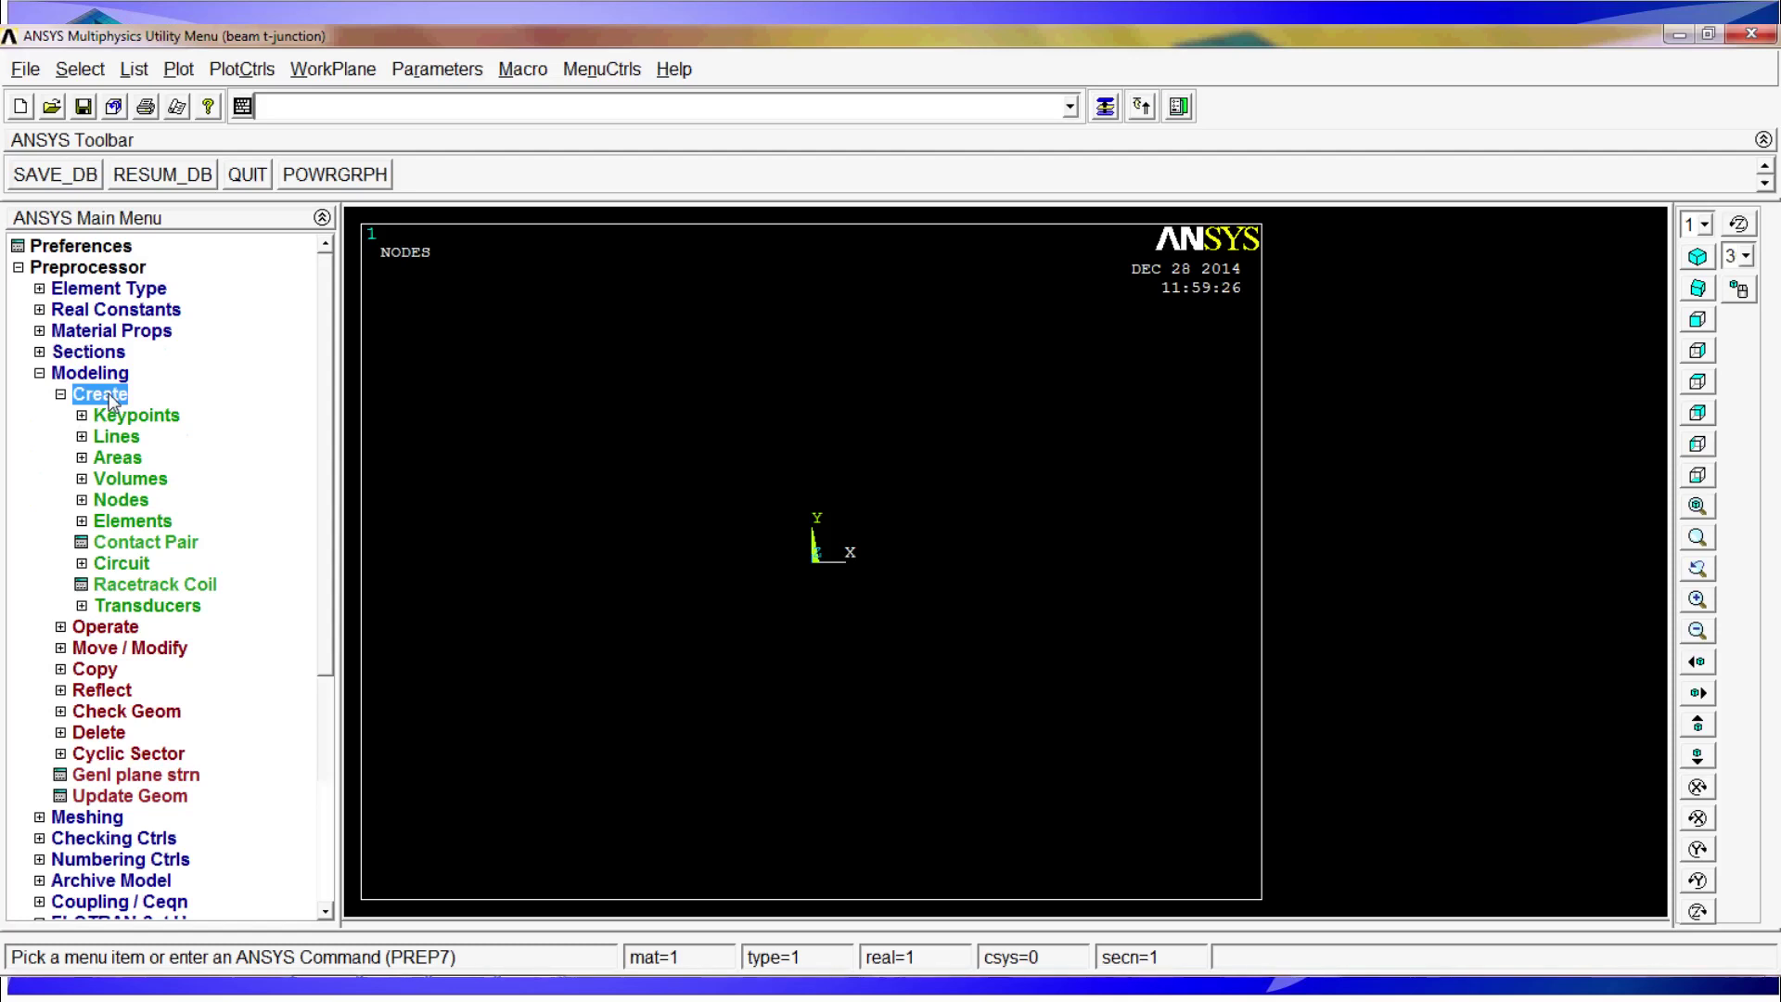
left_click(111, 417)
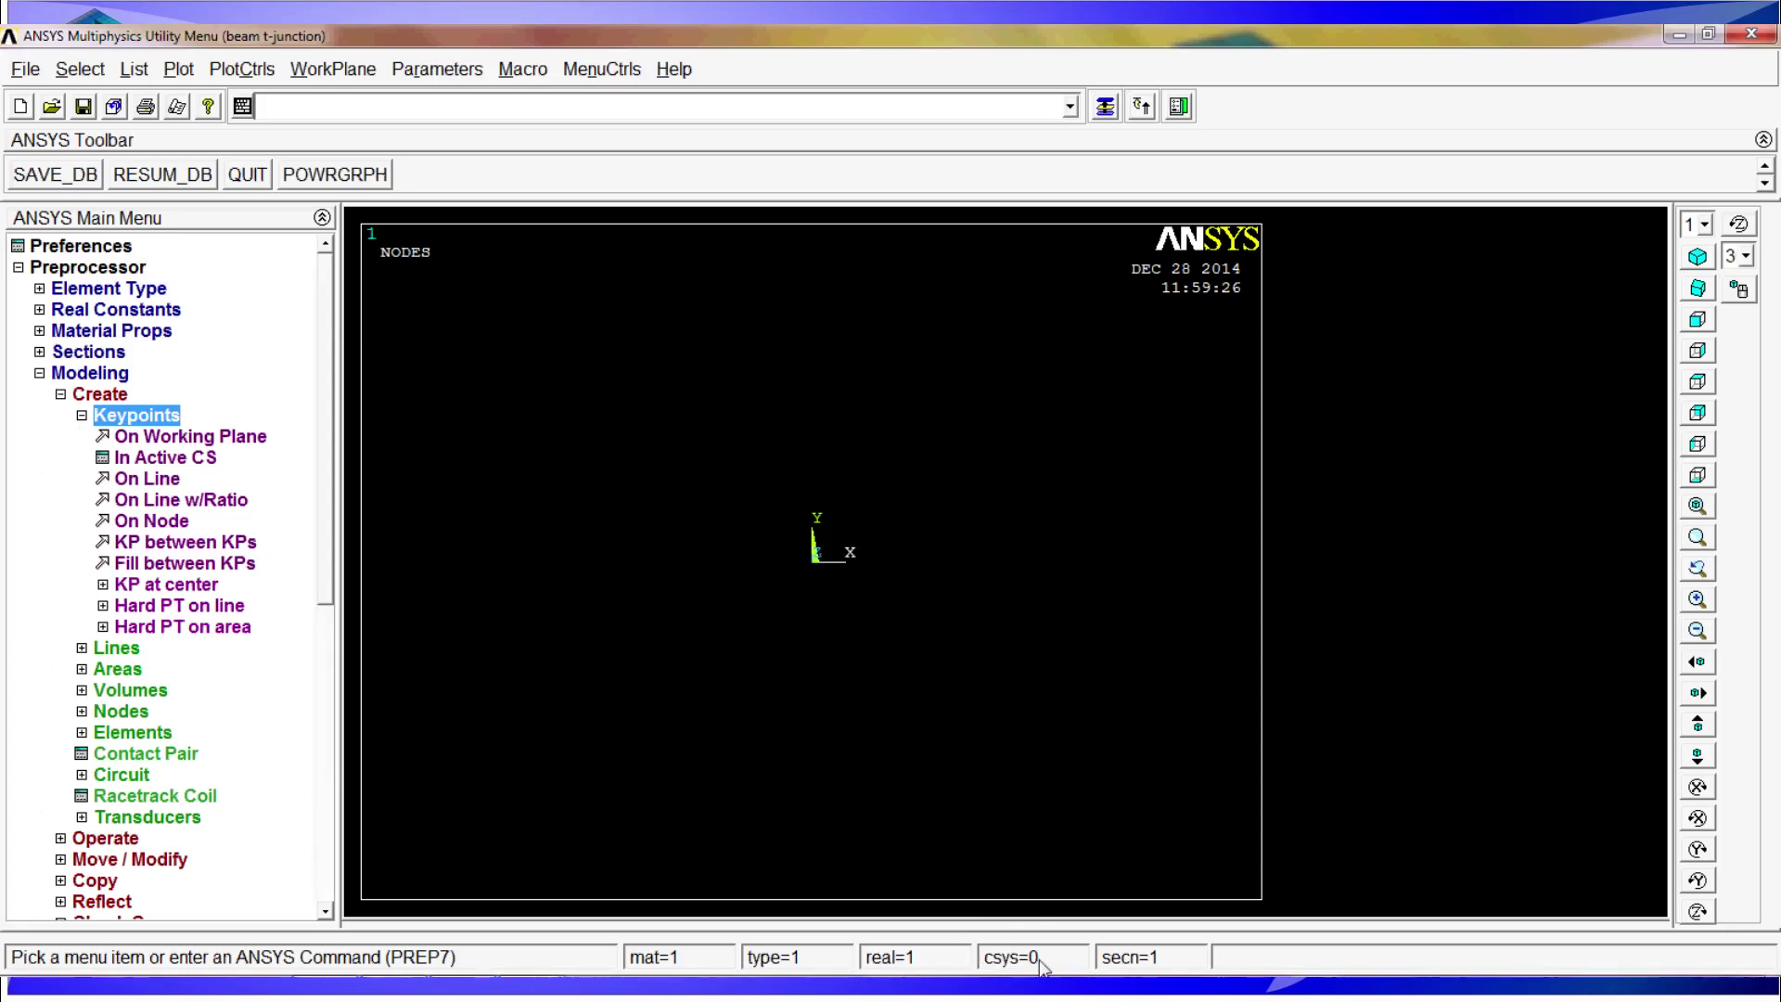
left_click(163, 457)
type("1")
key("Tab")
type("0")
key("Tab")
type("0")
key("Tab")
type("0")
left_click(828, 441)
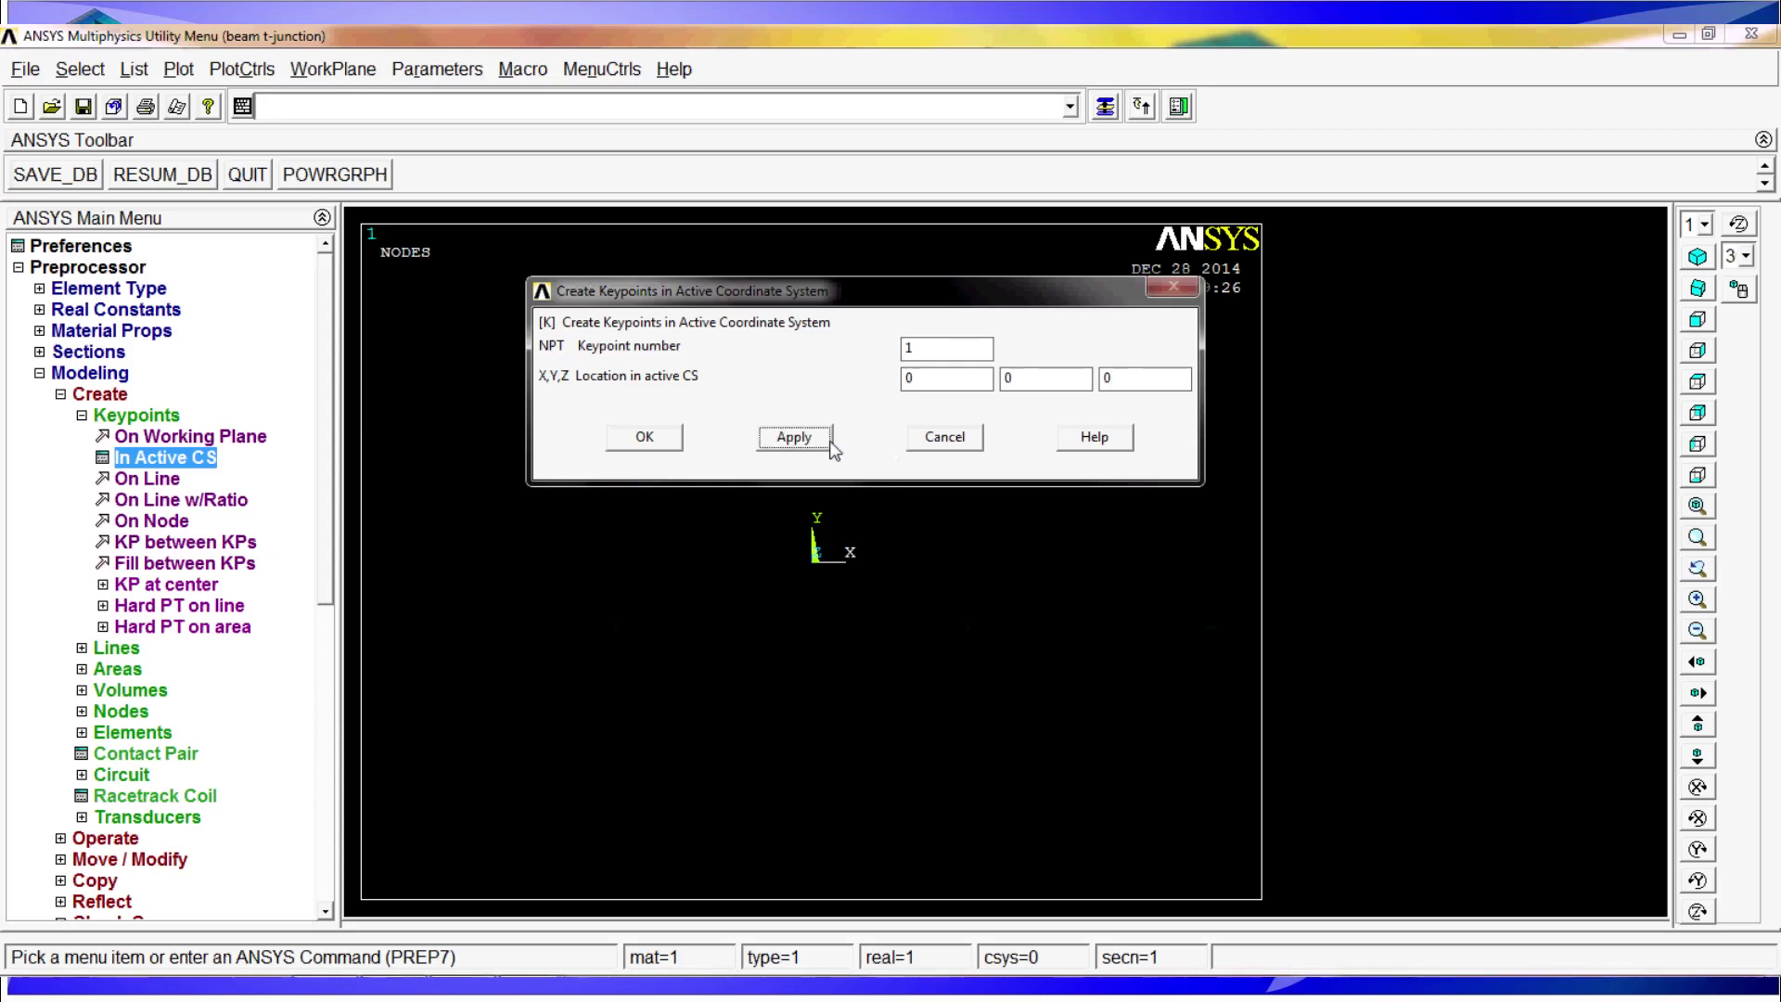
- Create keypoint 2 at X = 1, Y = 0, Z = 0 in the active coordinate system
type("2")
key("Tab")
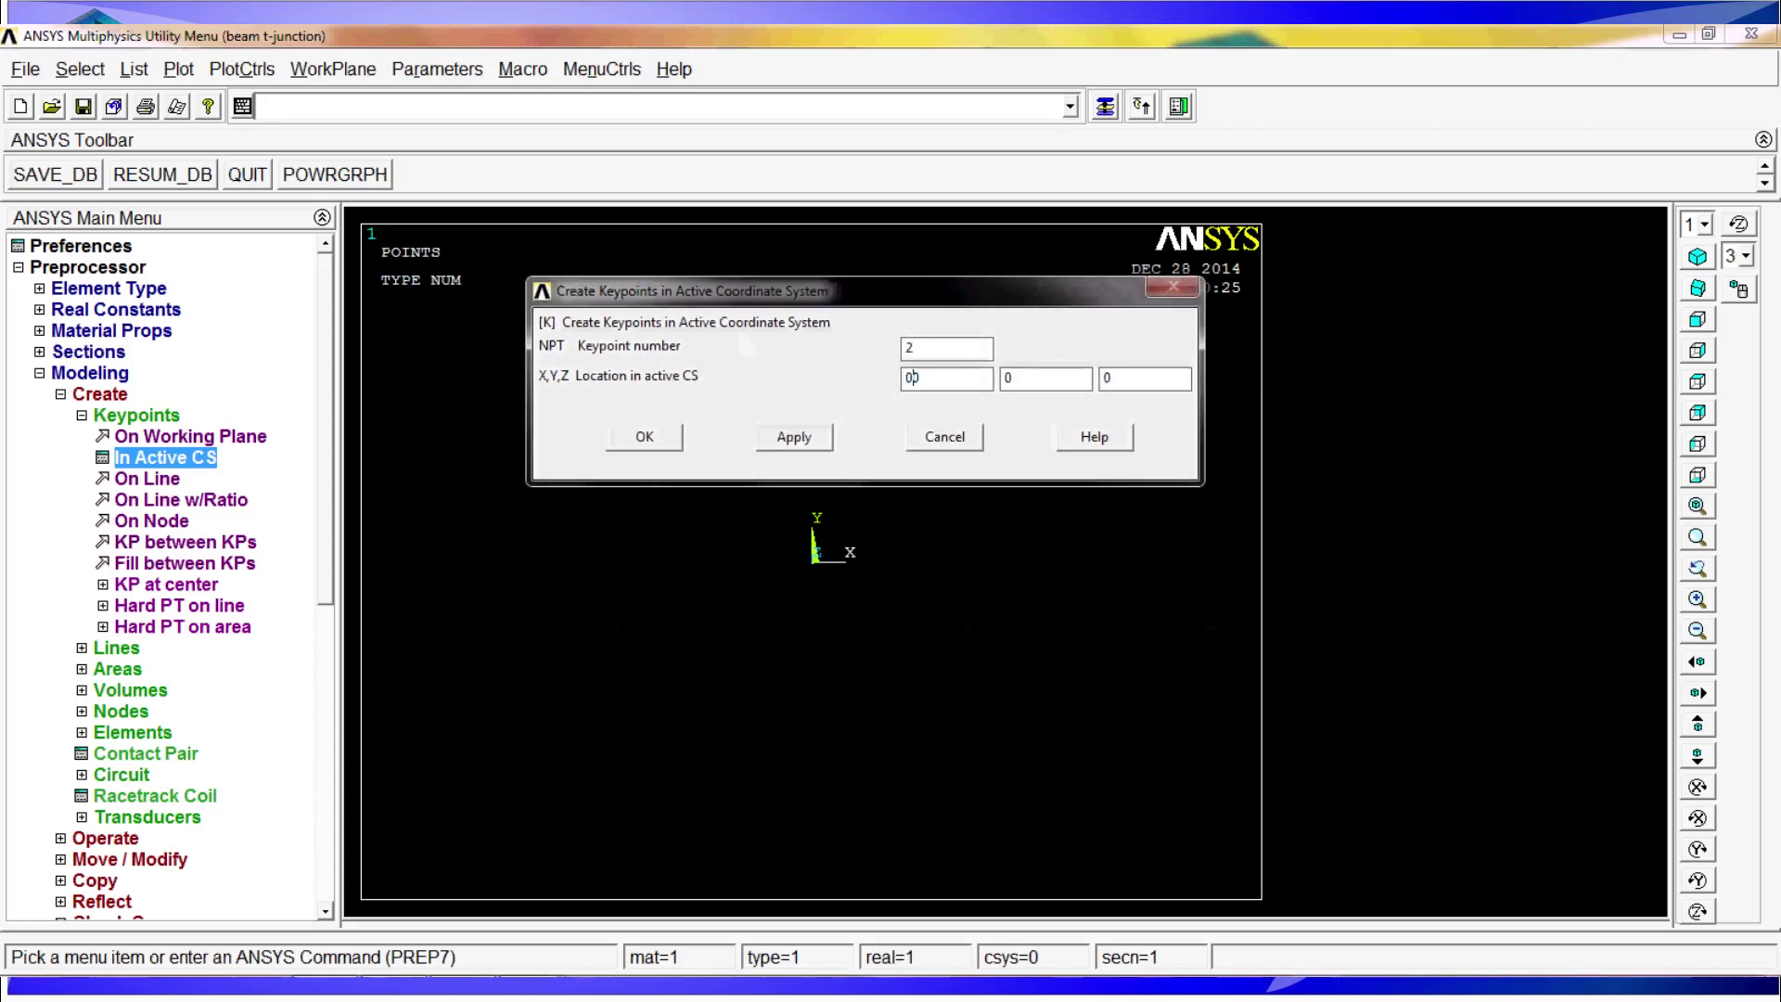
key("BackSpace")
type("0.4")
key("BackSpace")
key("BackSpace")
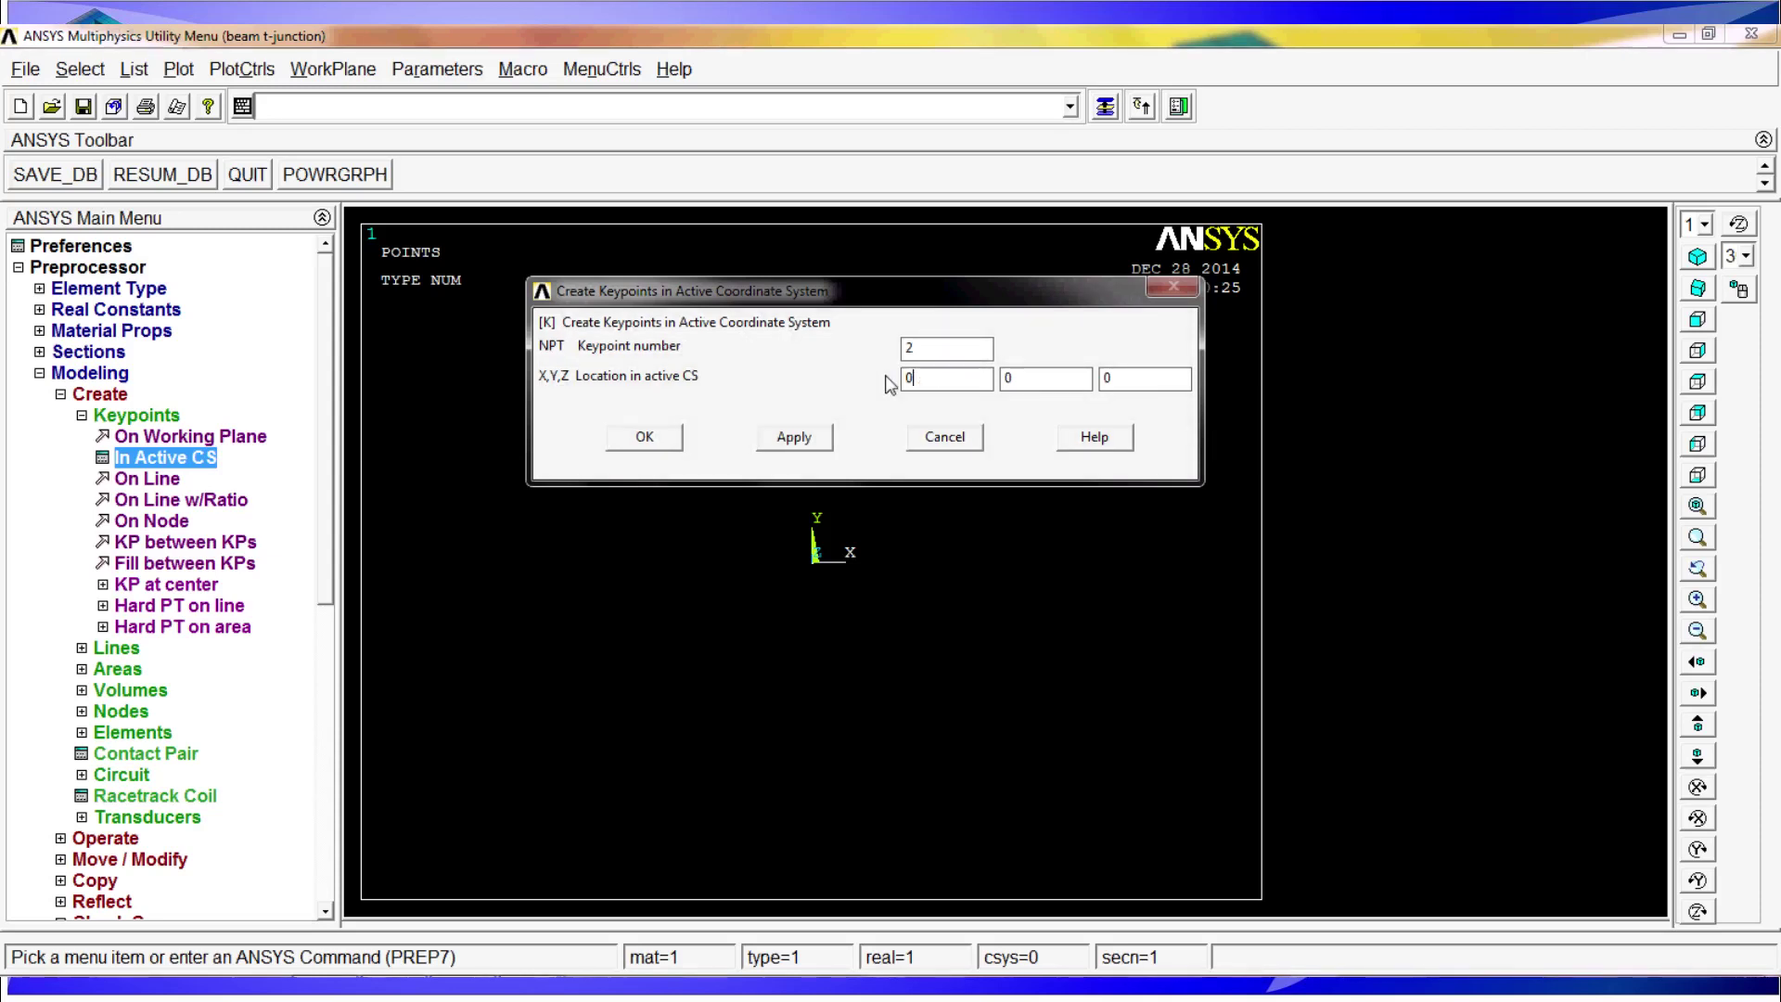
type(".")
key("BackSpace")
key("BackSpace")
type("0.")
key("BackSpace")
key("BackSpace")
type("1")
left_click(647, 439)
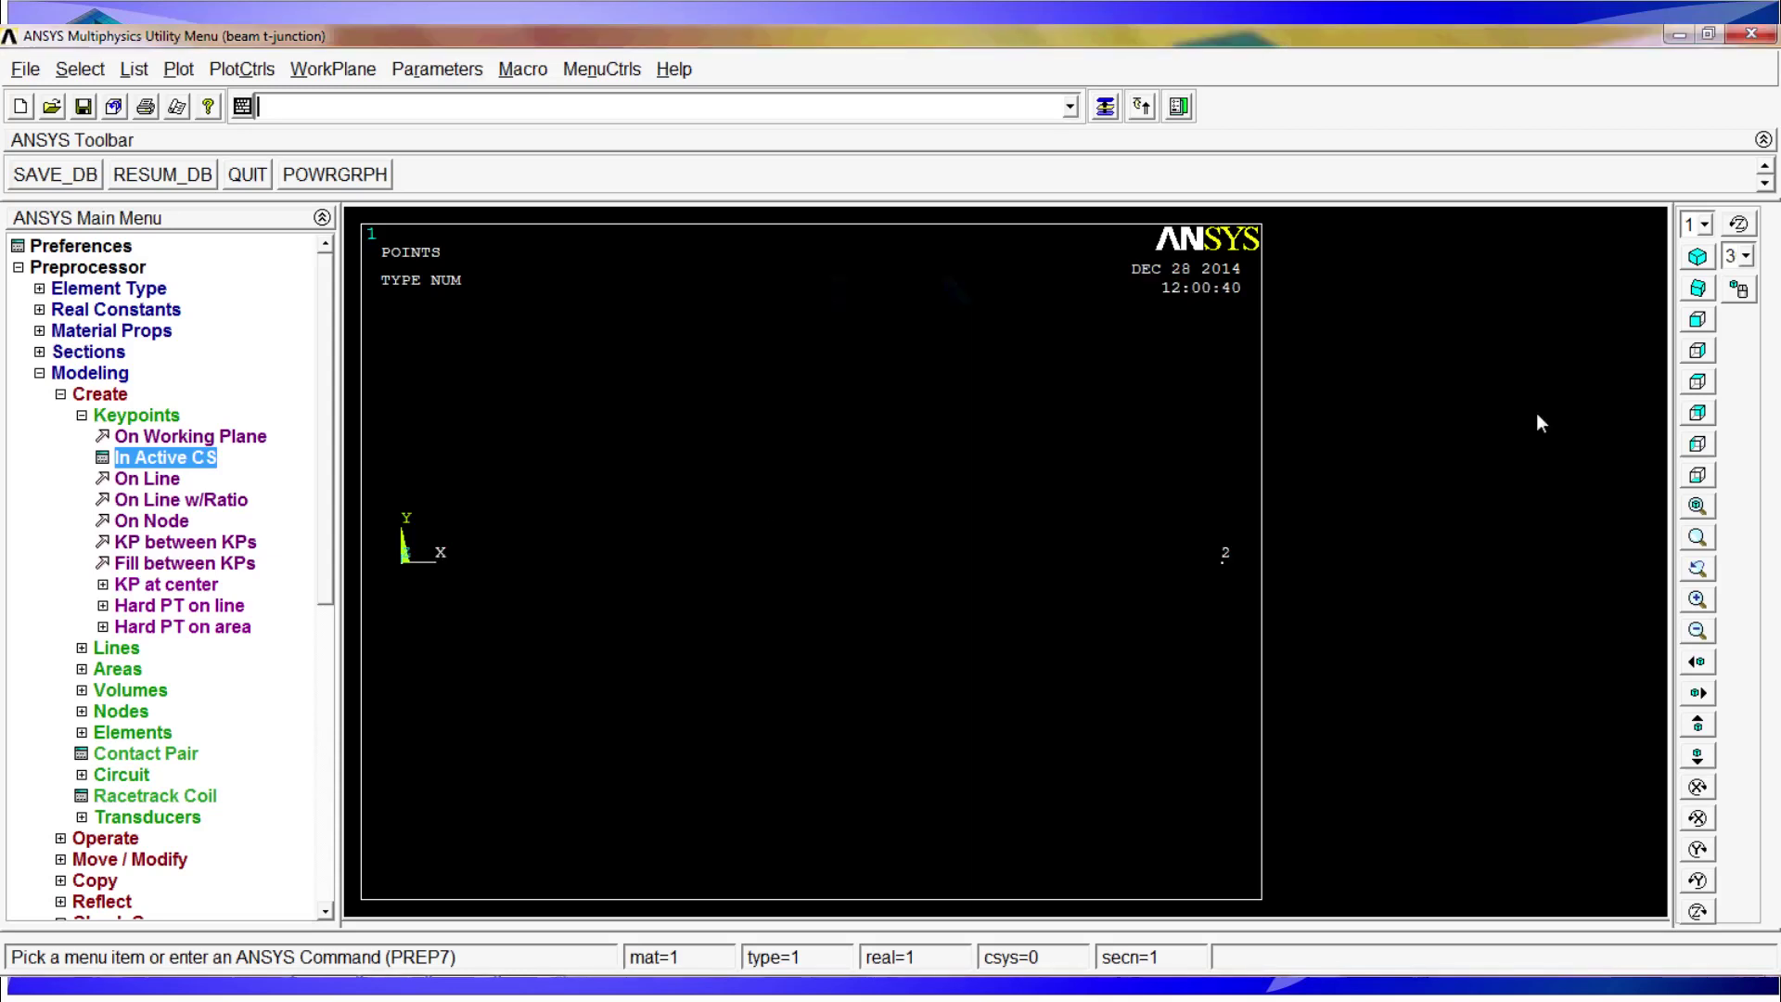
- Create a straight line between keypoints 1 and 2
left_click(1696, 264)
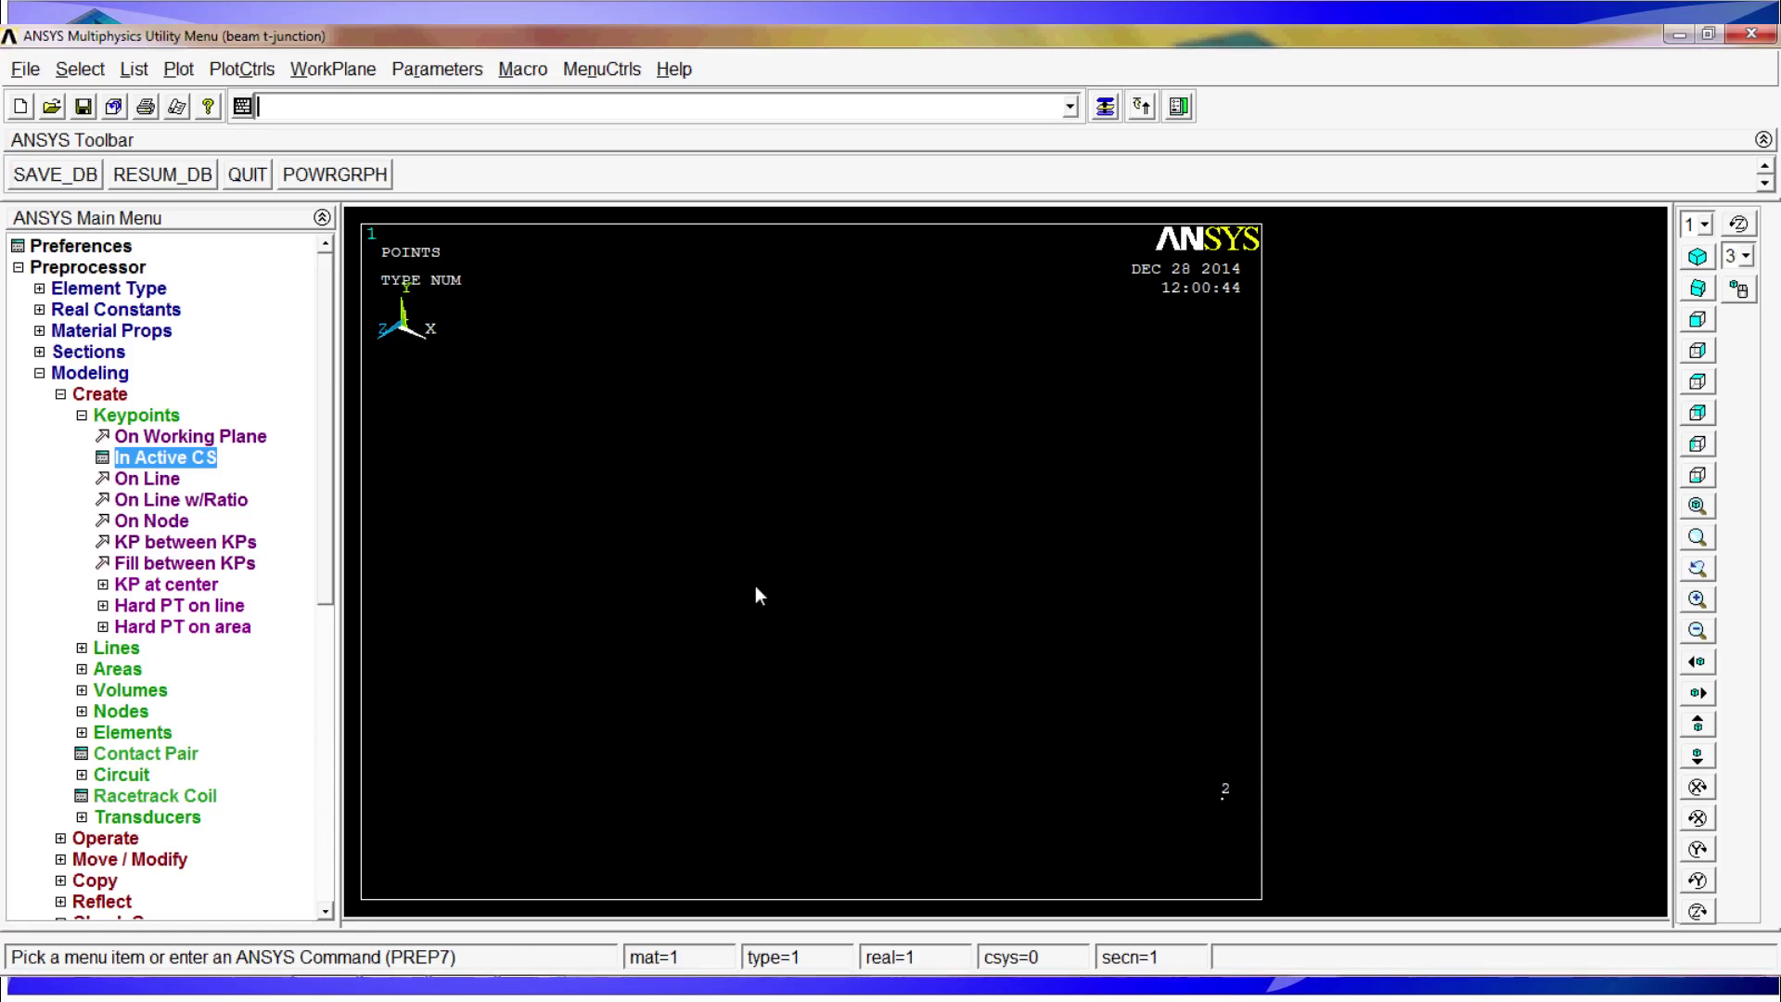
left_click(116, 648)
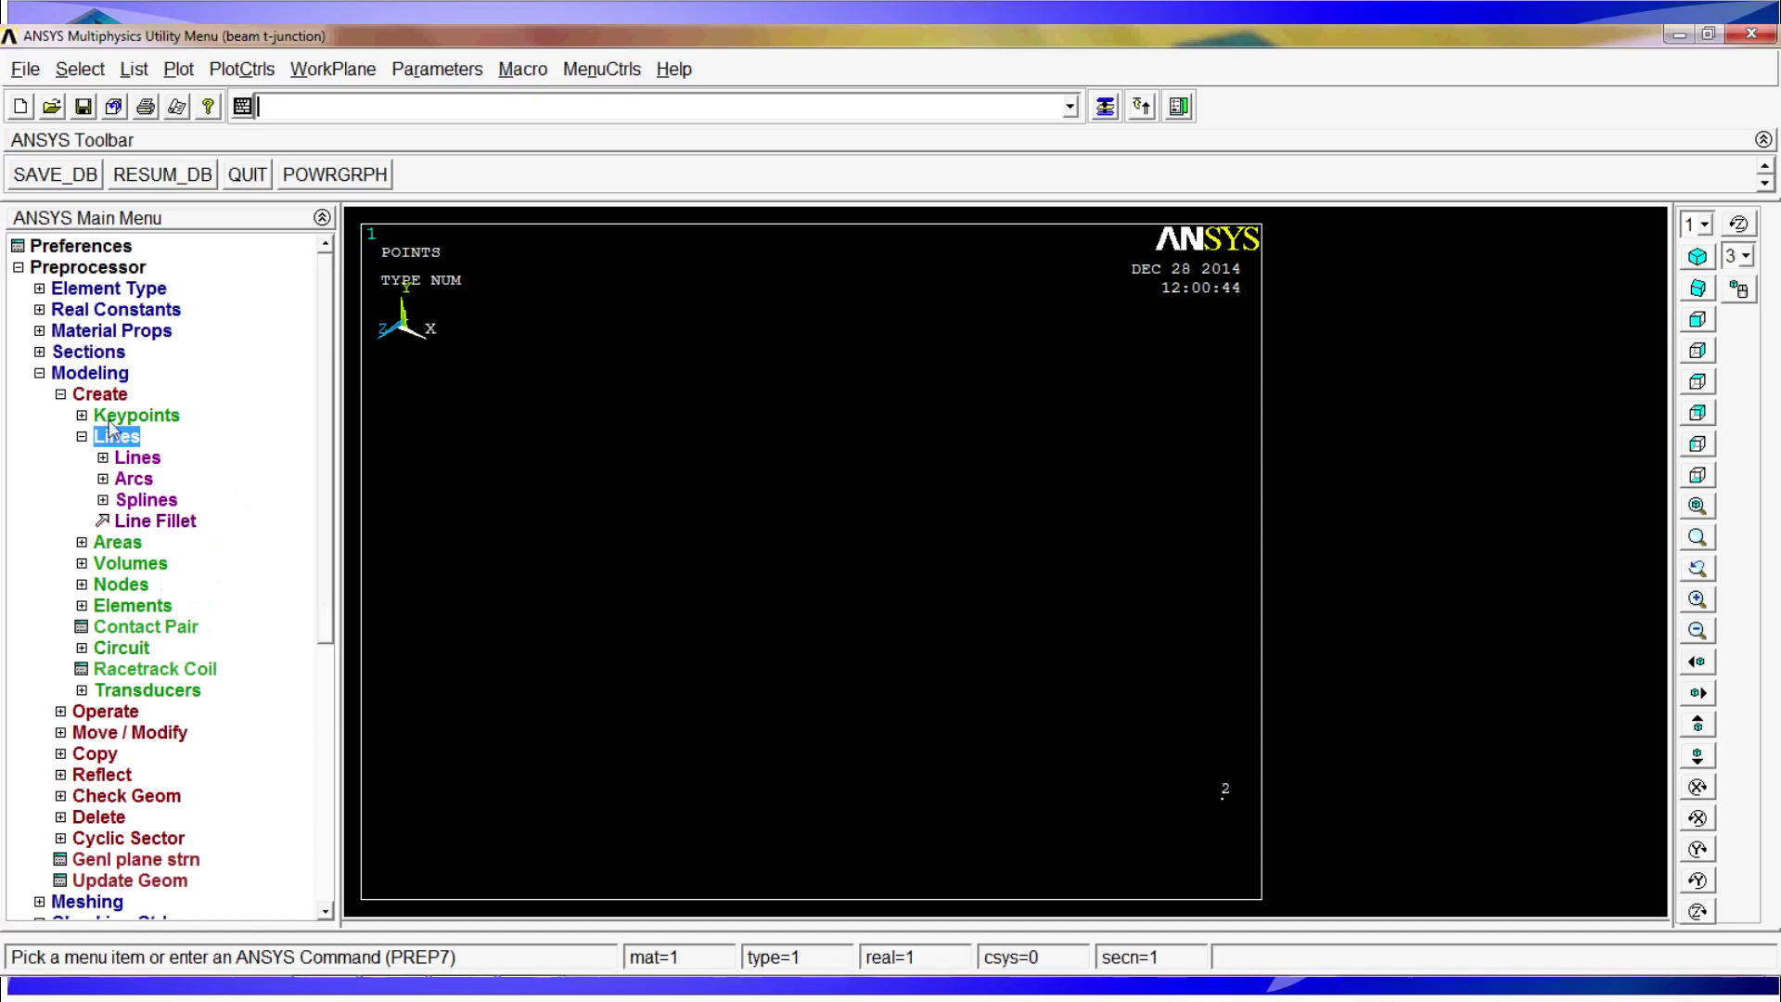
left_click(139, 458)
left_click(149, 475)
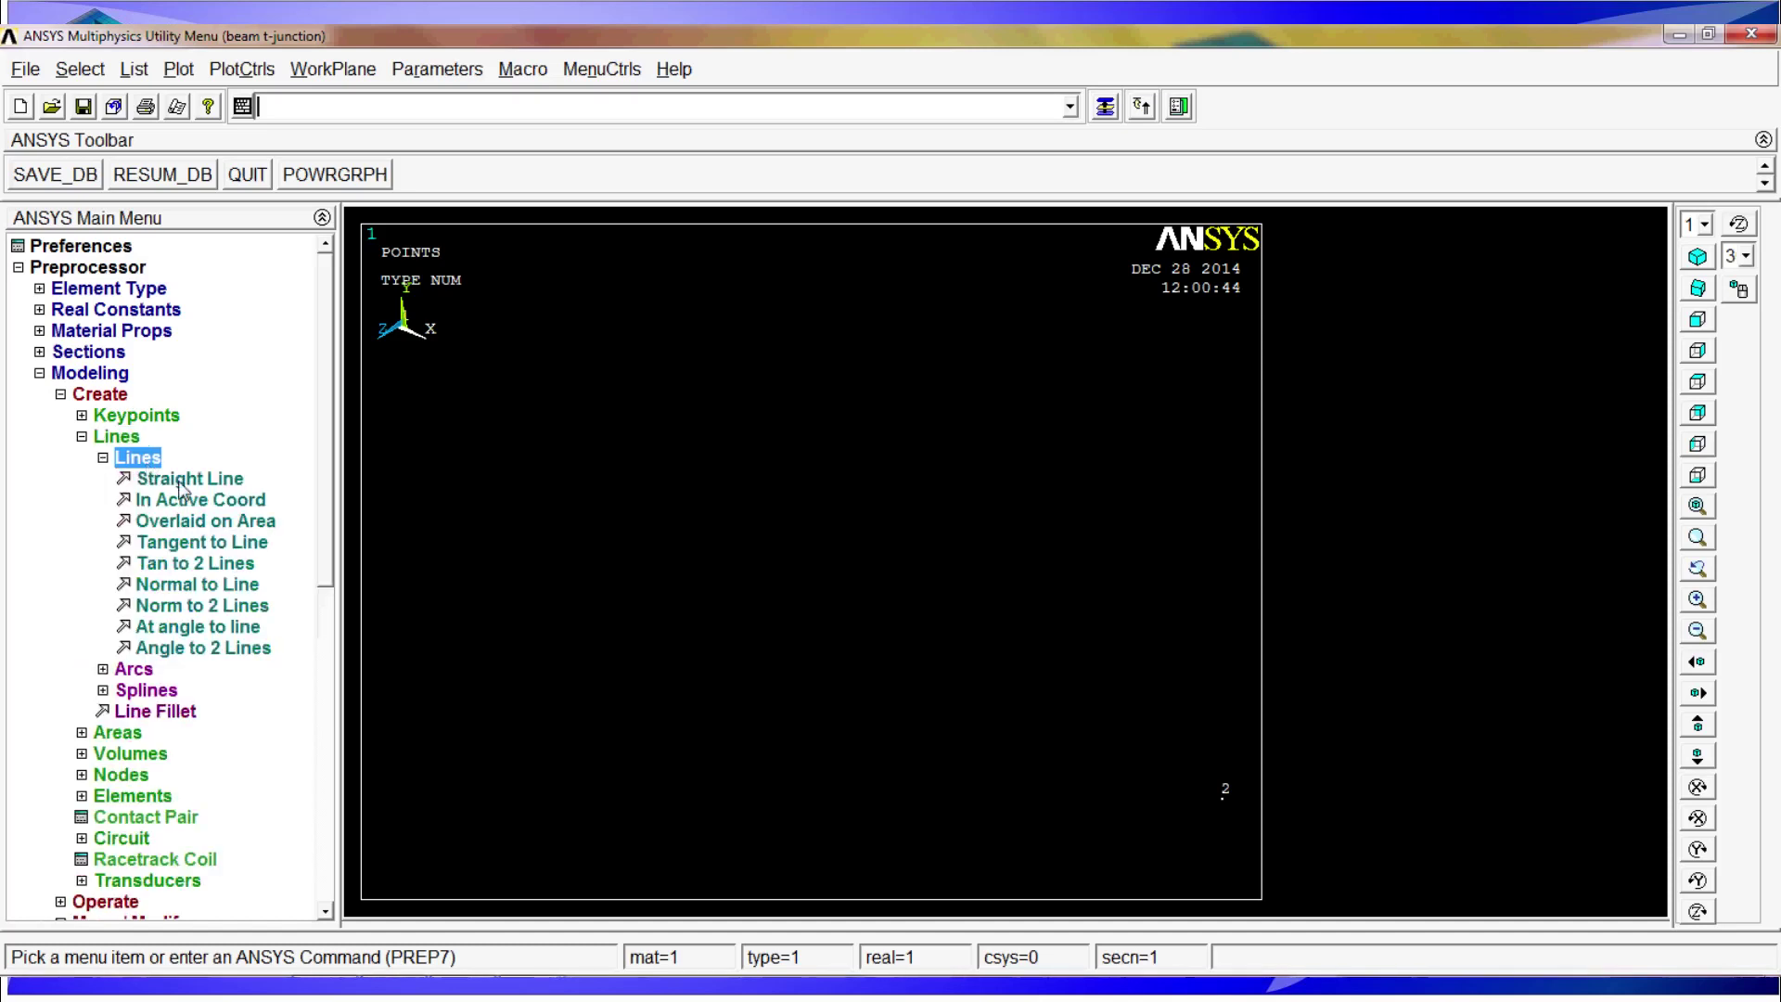
left_click(929, 710)
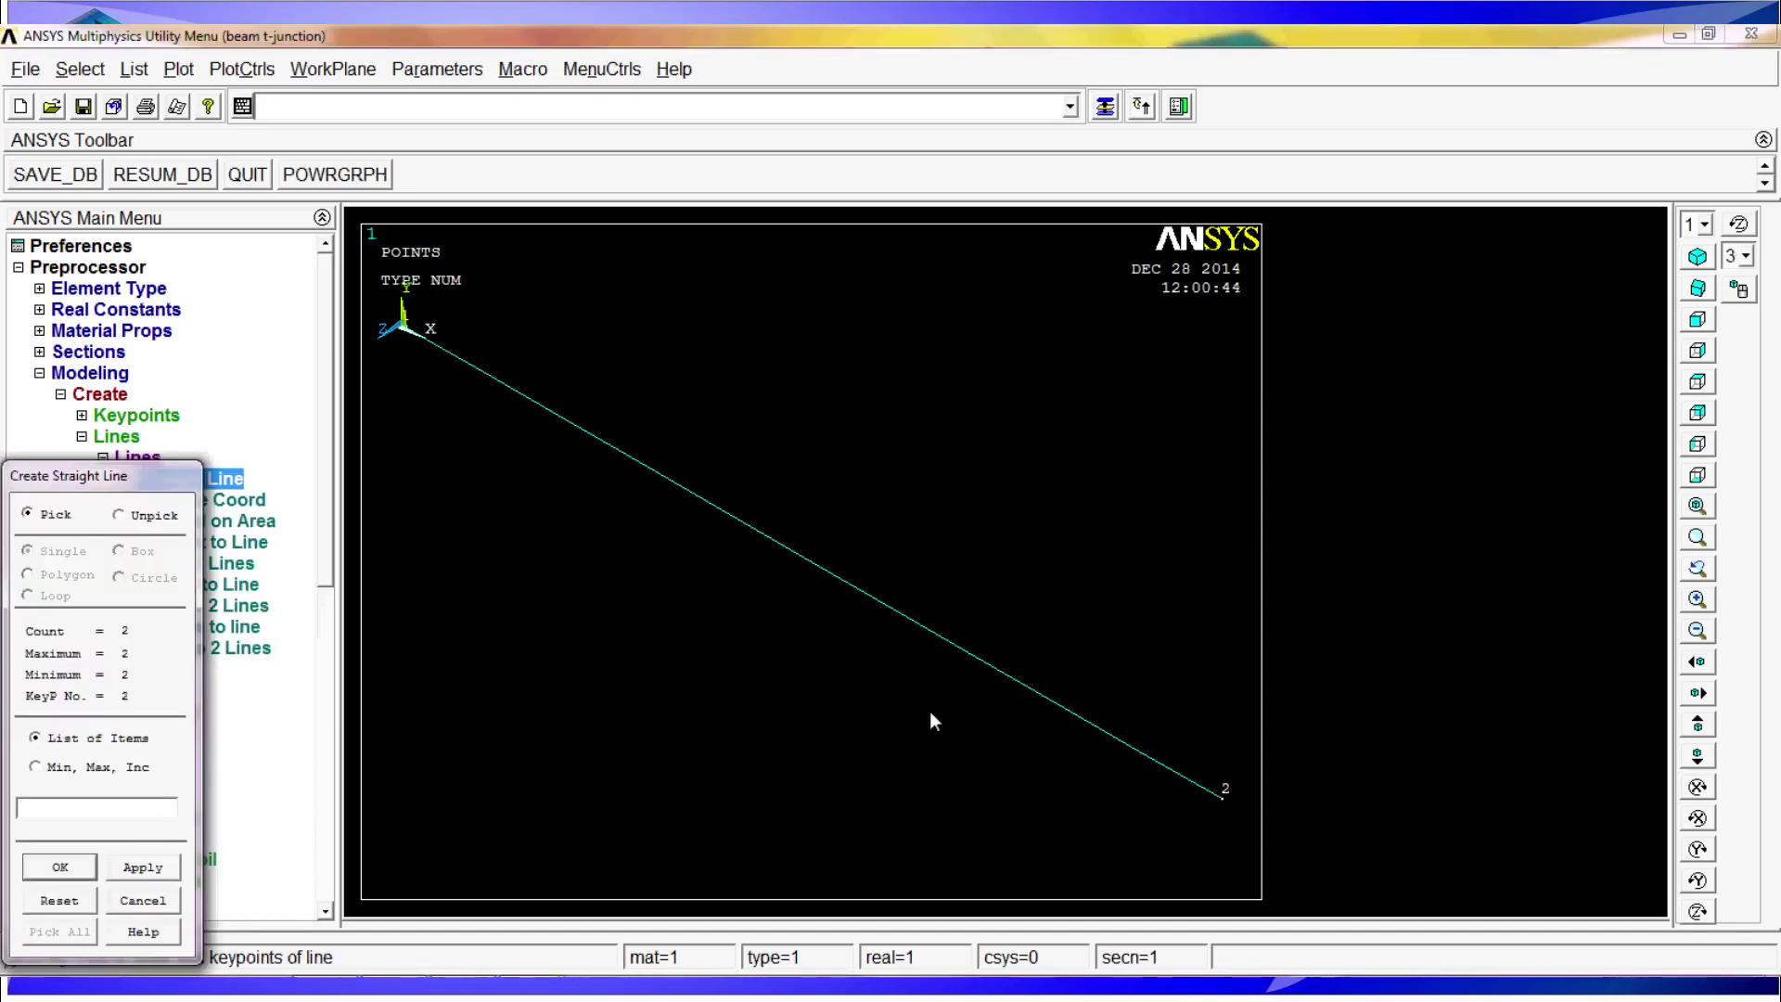
left_click(51, 868)
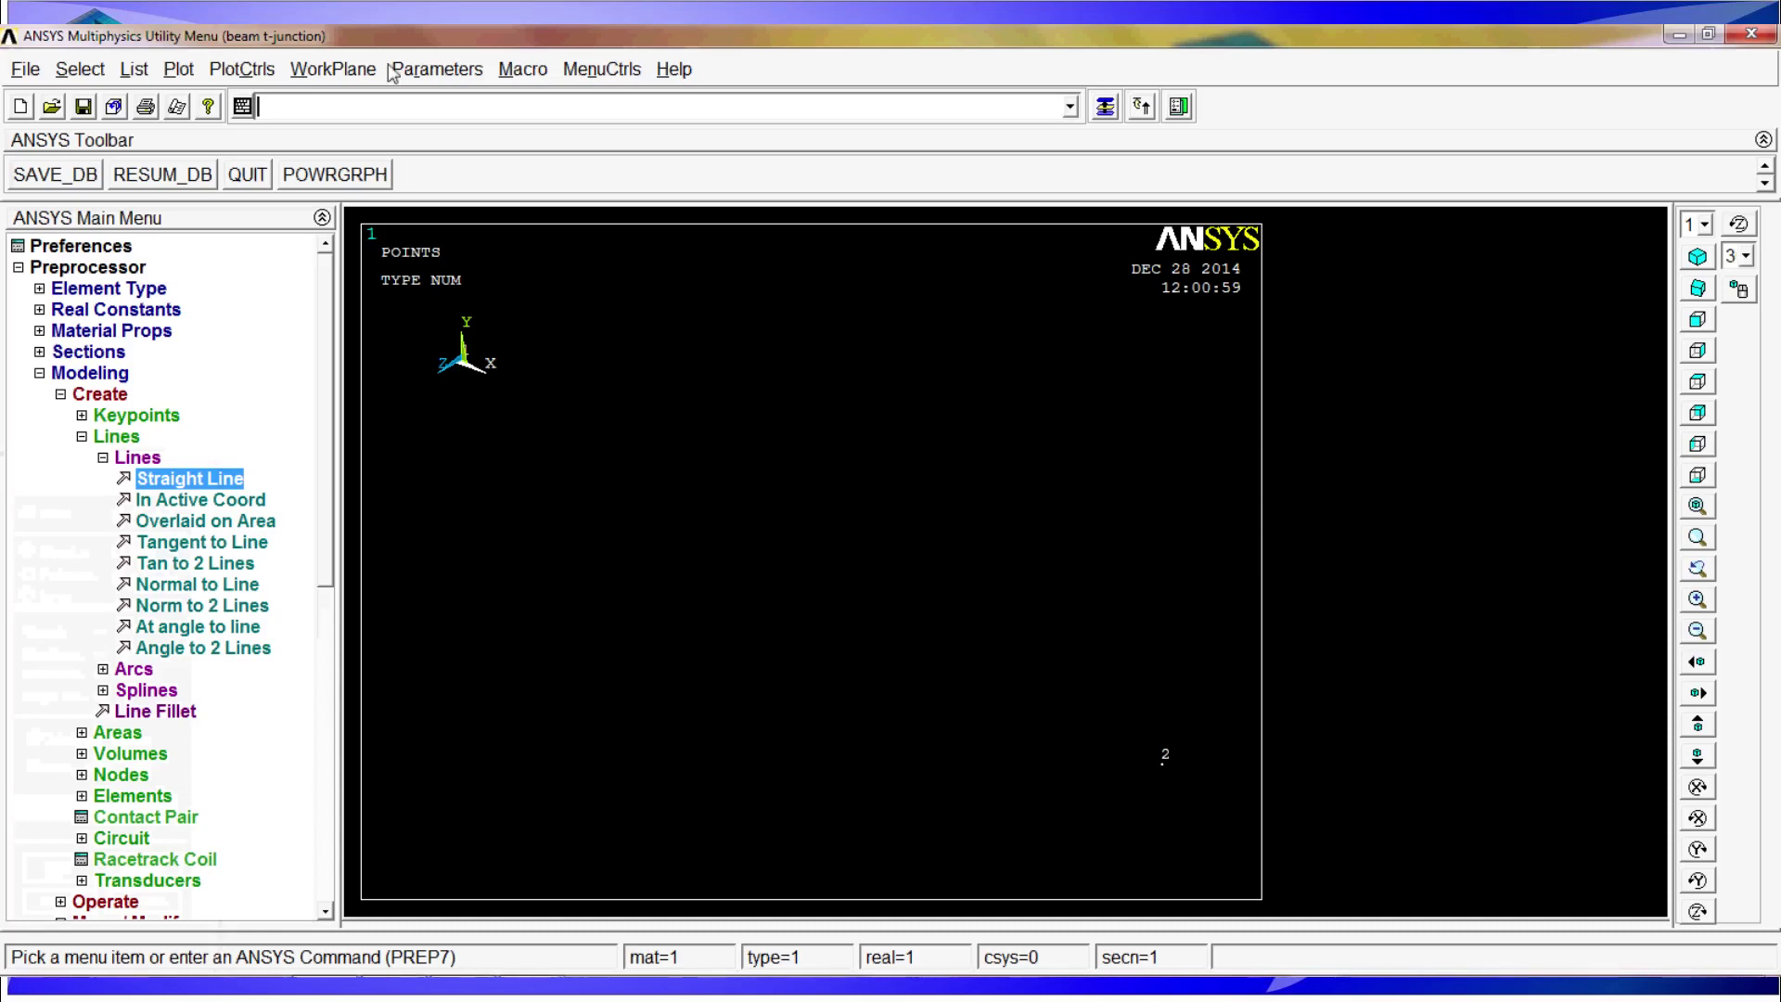
- Plot the model's lines, followed by its keypoints
left_click(134, 69)
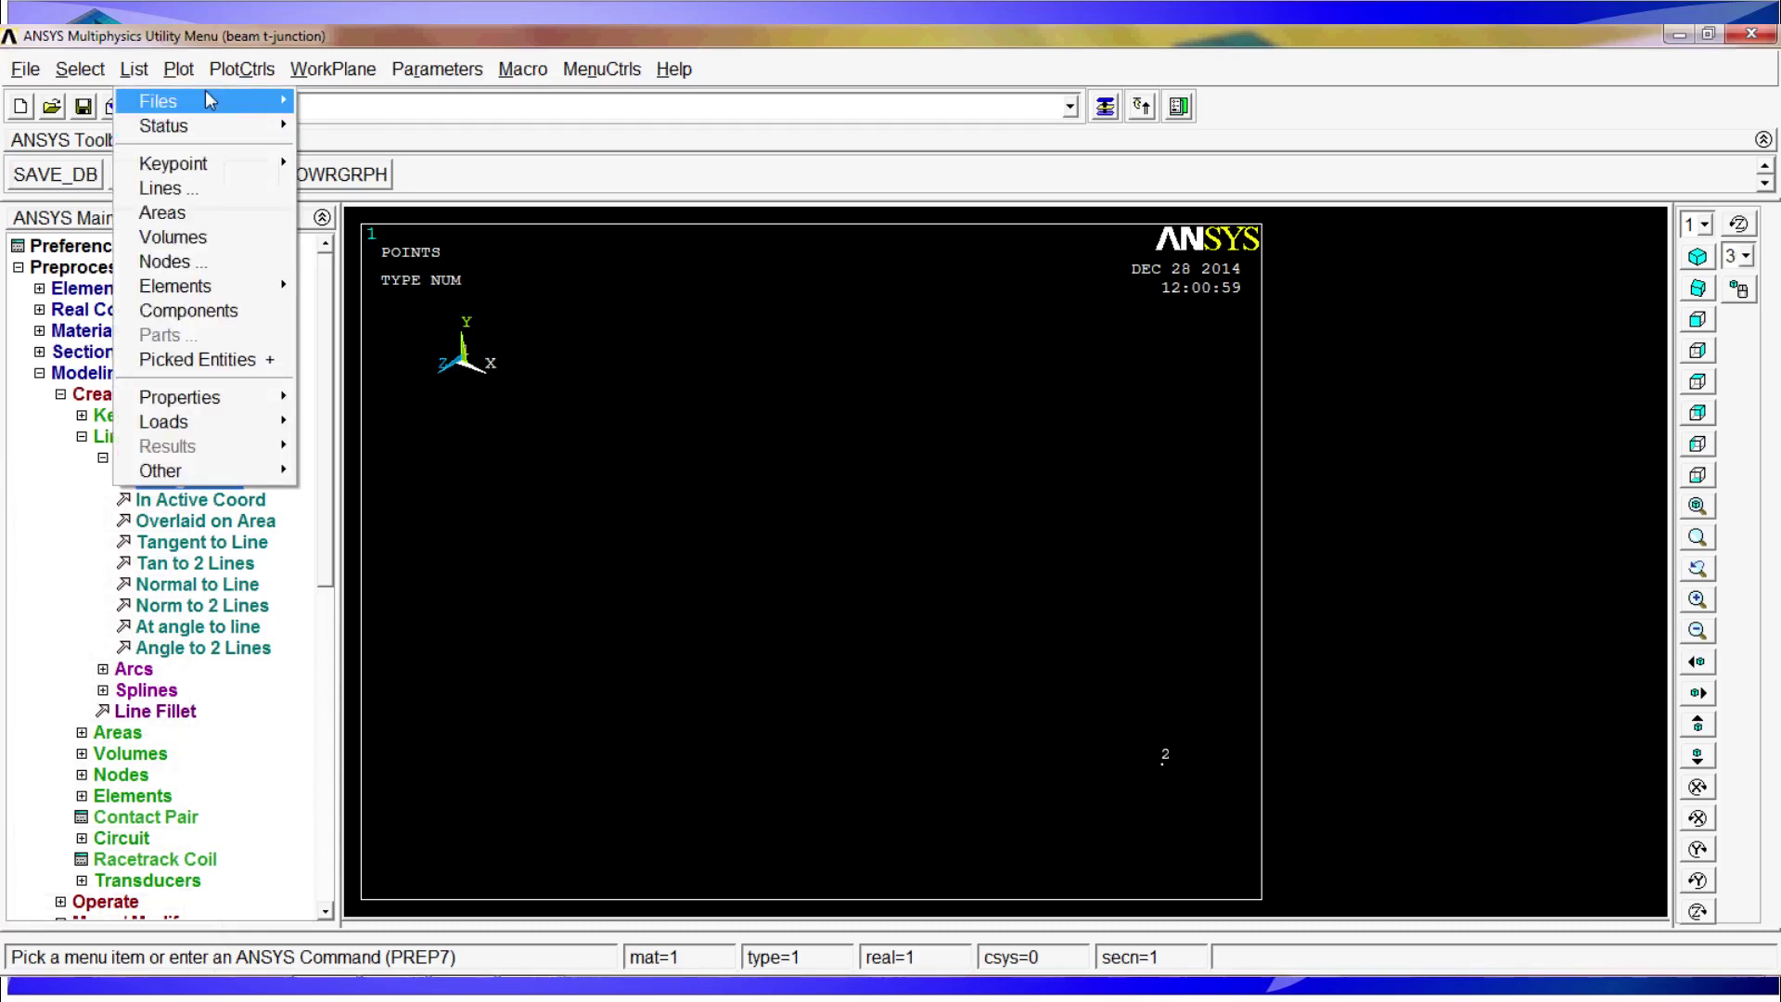
mouse_move(178, 69)
left_click(202, 163)
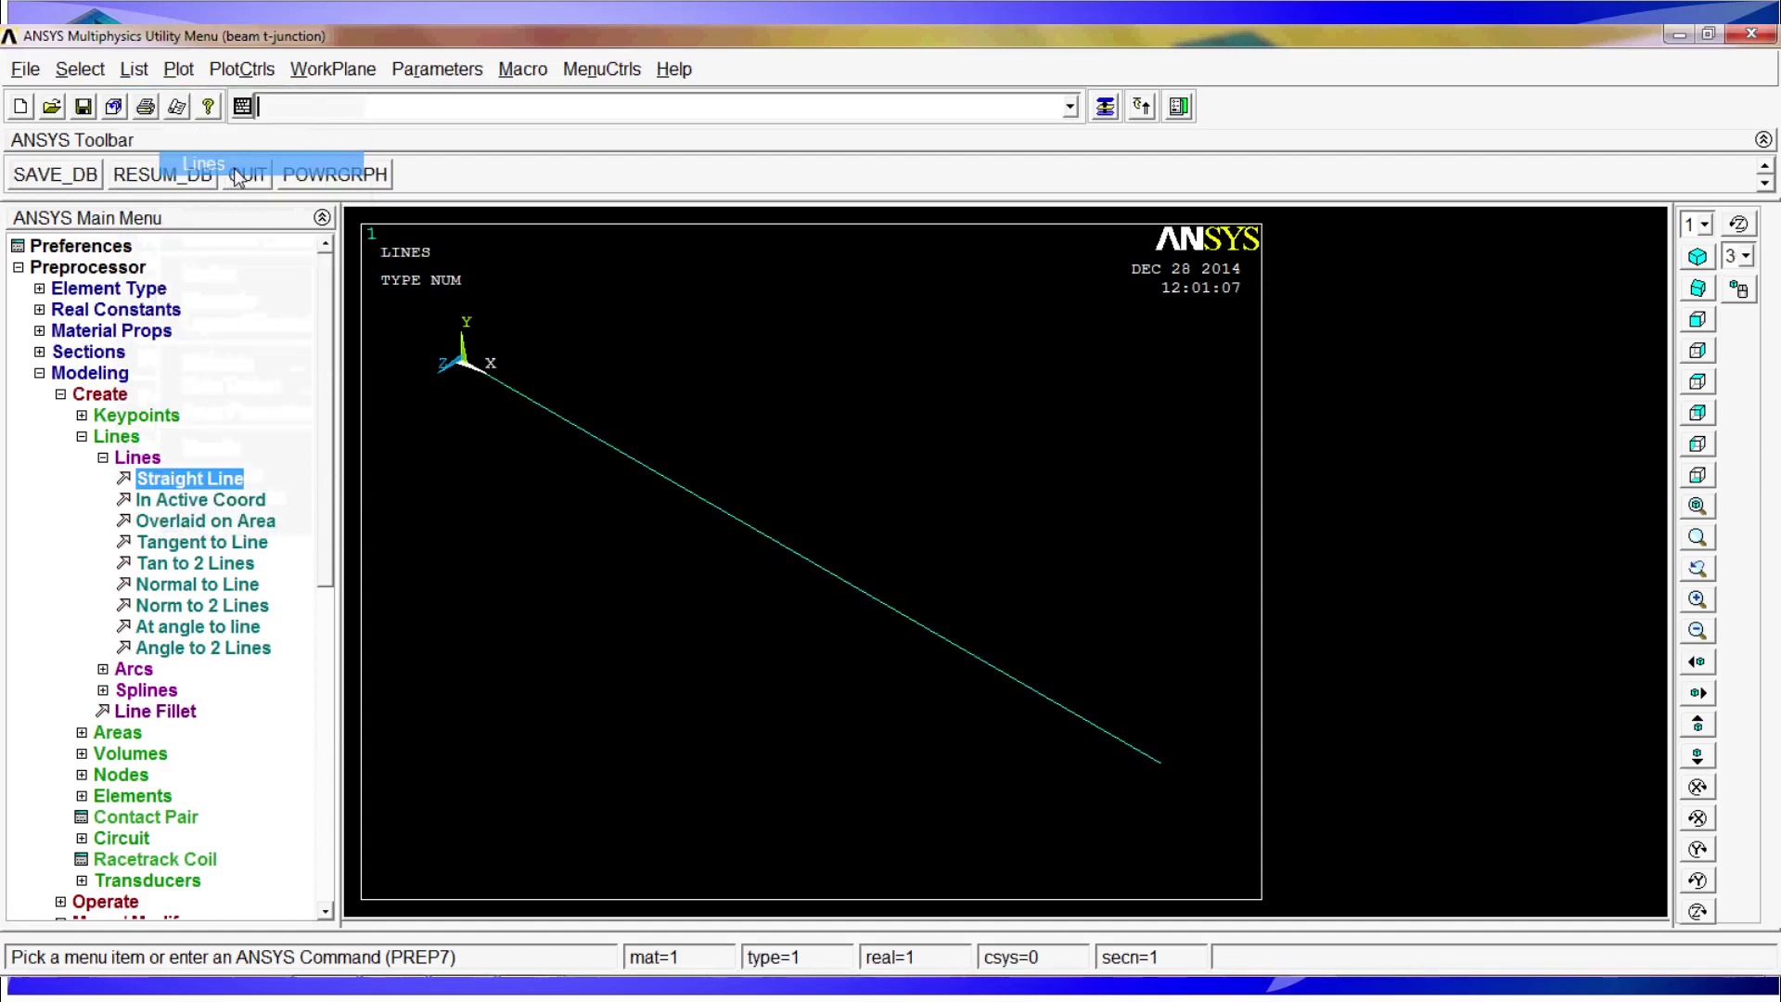
left_click(178, 69)
mouse_move(219, 136)
left_click(427, 135)
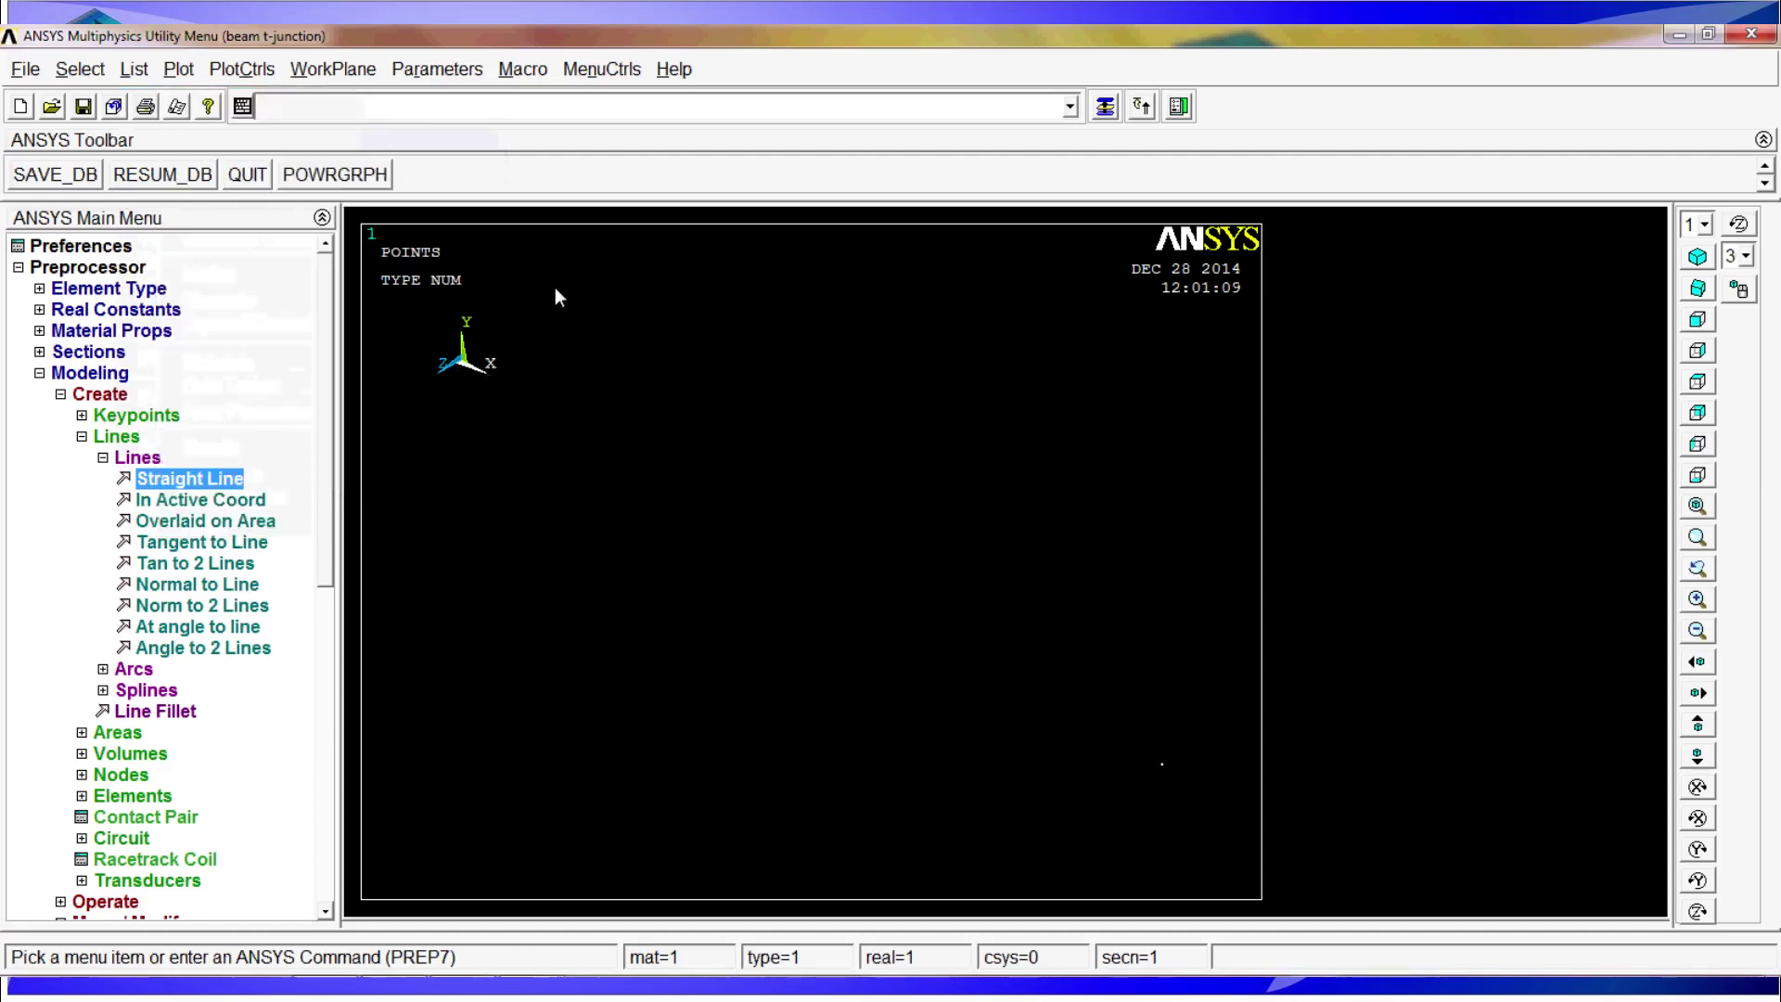
- Plot lines and keypoints together with the gplot command
left_click(369, 102)
type("gplot")
key("Return")
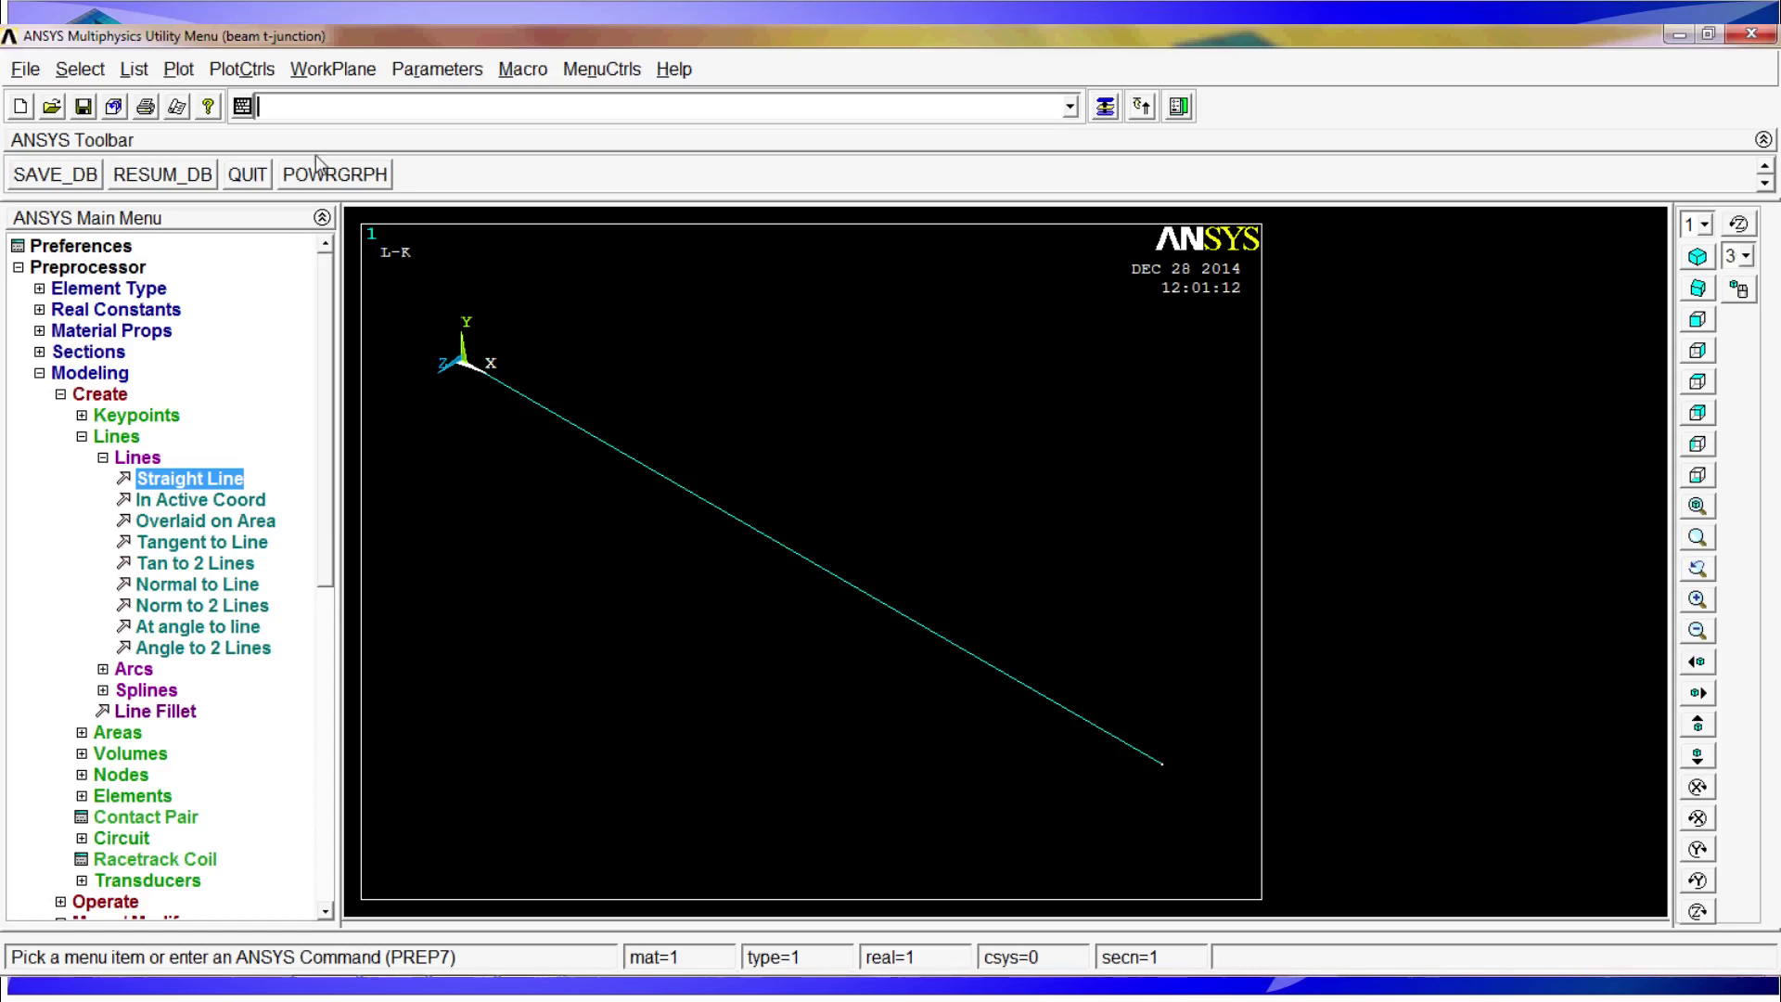
- Turn on the display of the working plane
left_click(317, 74)
left_click(925, 454)
left_click(345, 68)
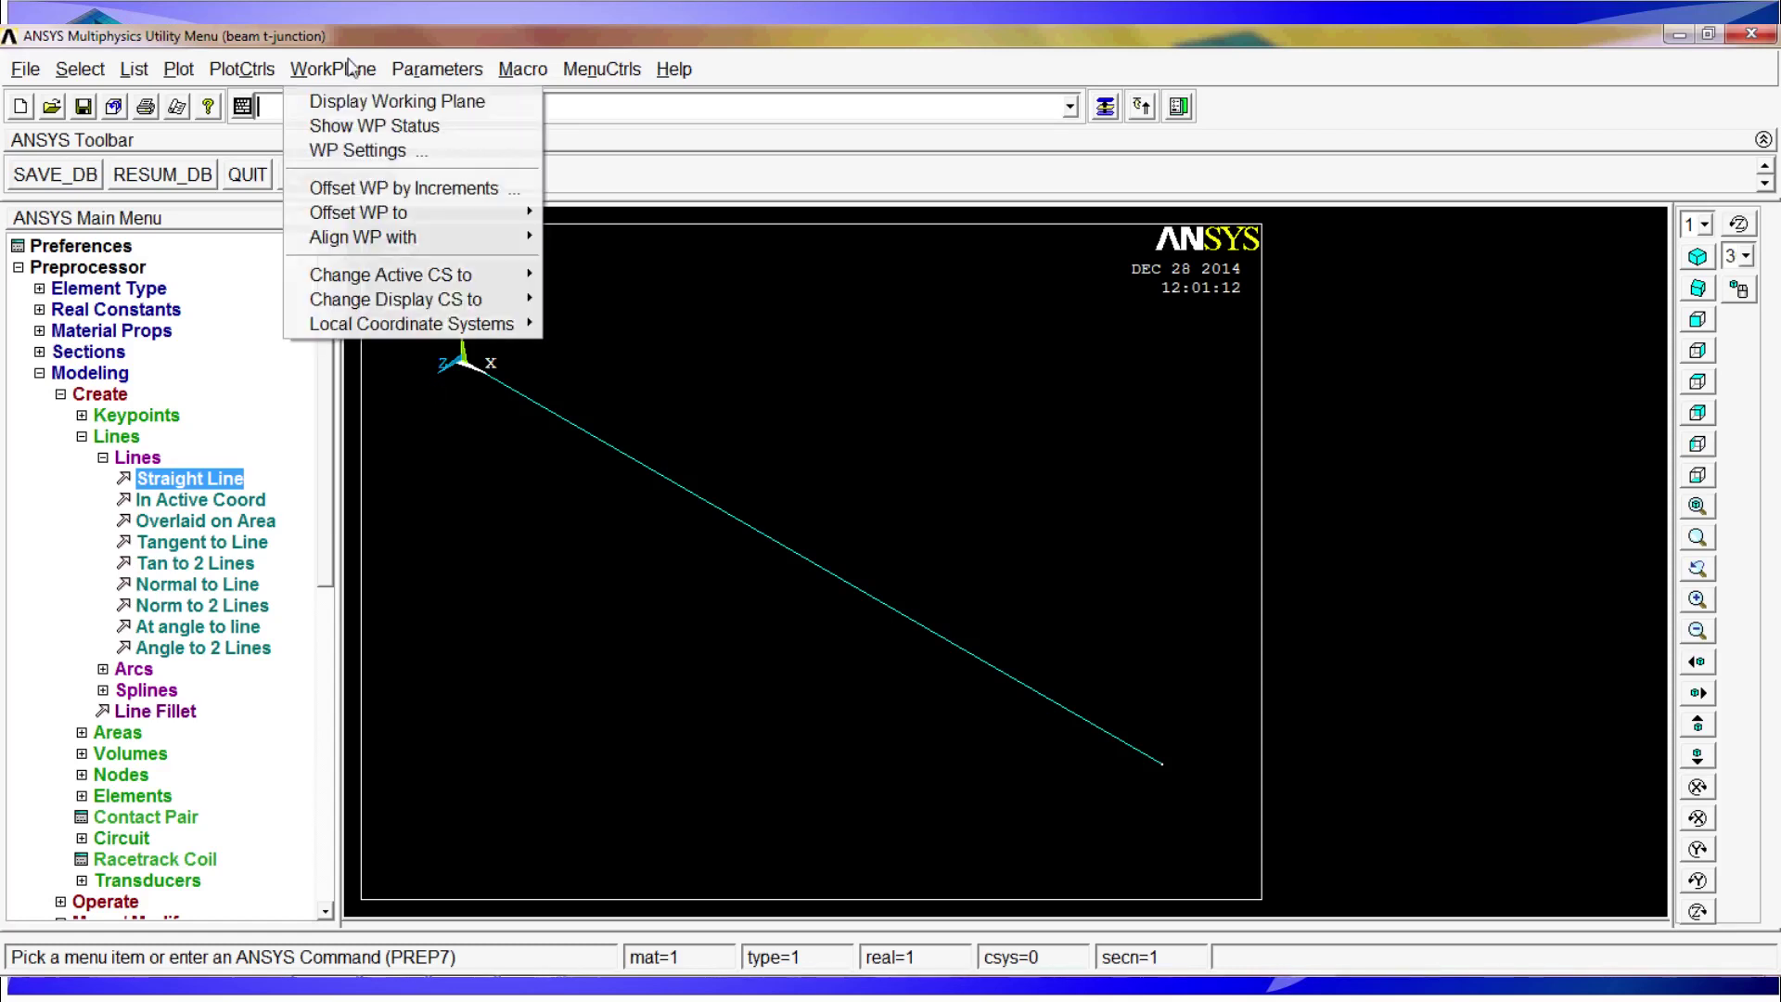
left_click(432, 102)
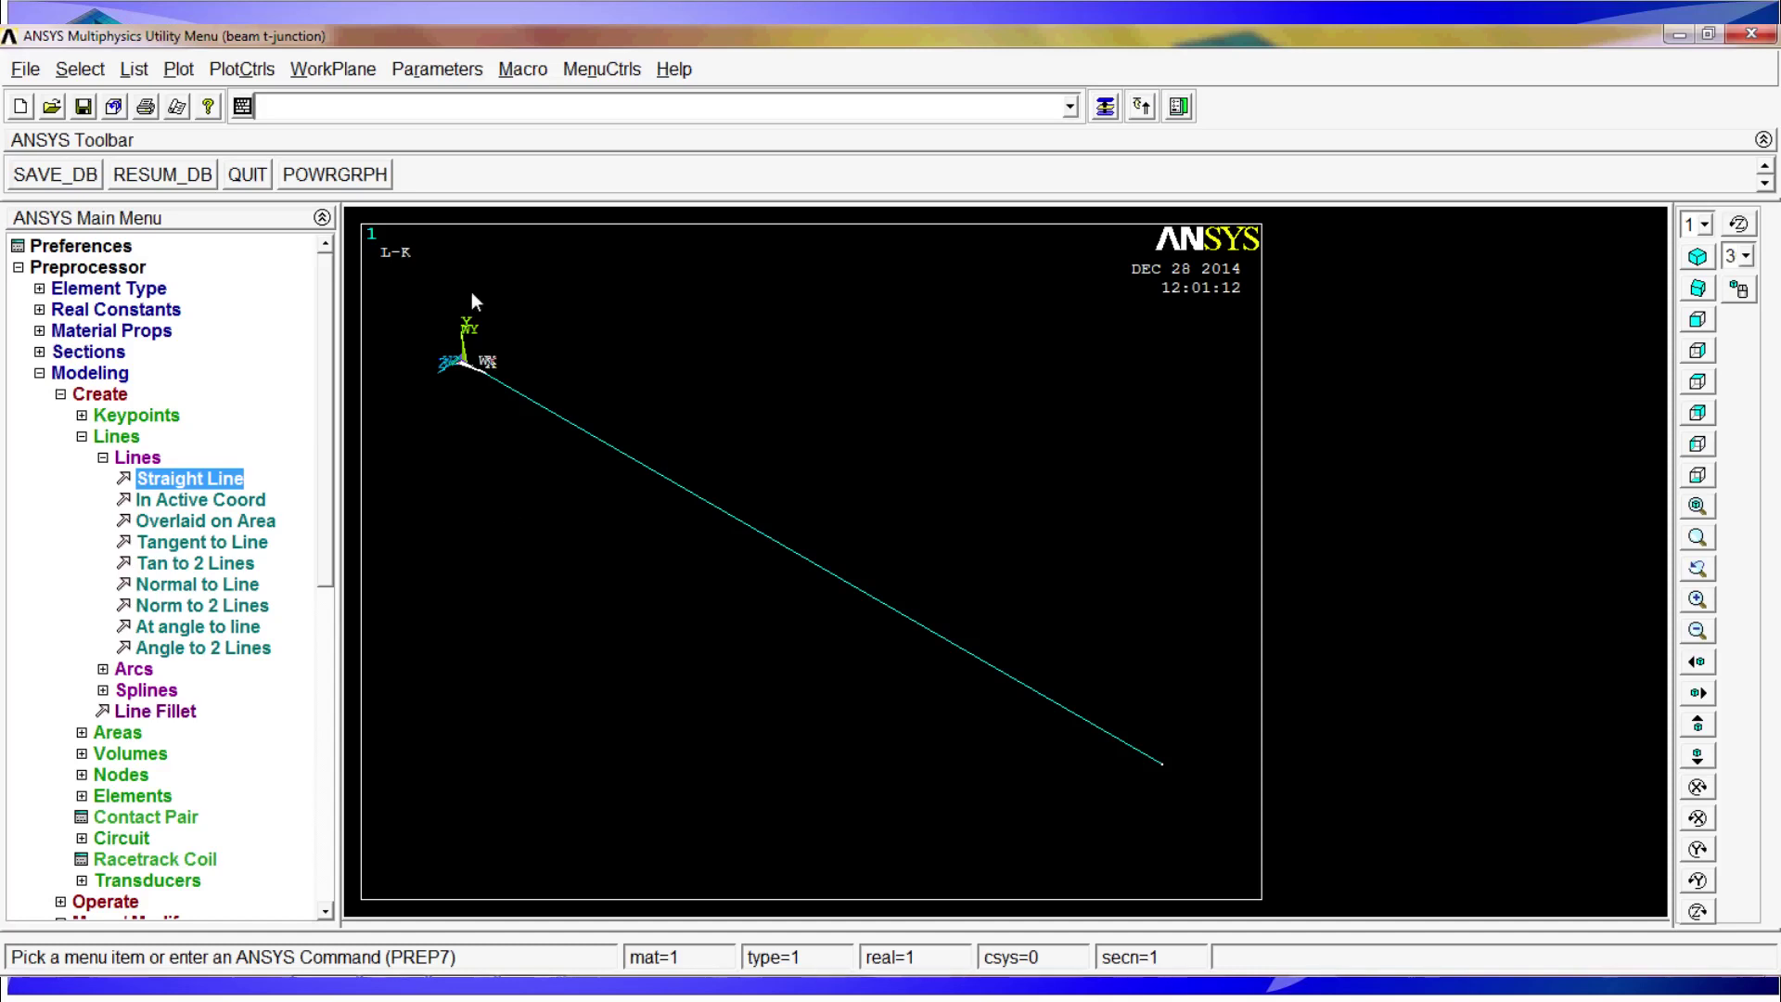
- Offset the working plane by 0.8 along the X axis
left_click(333, 69)
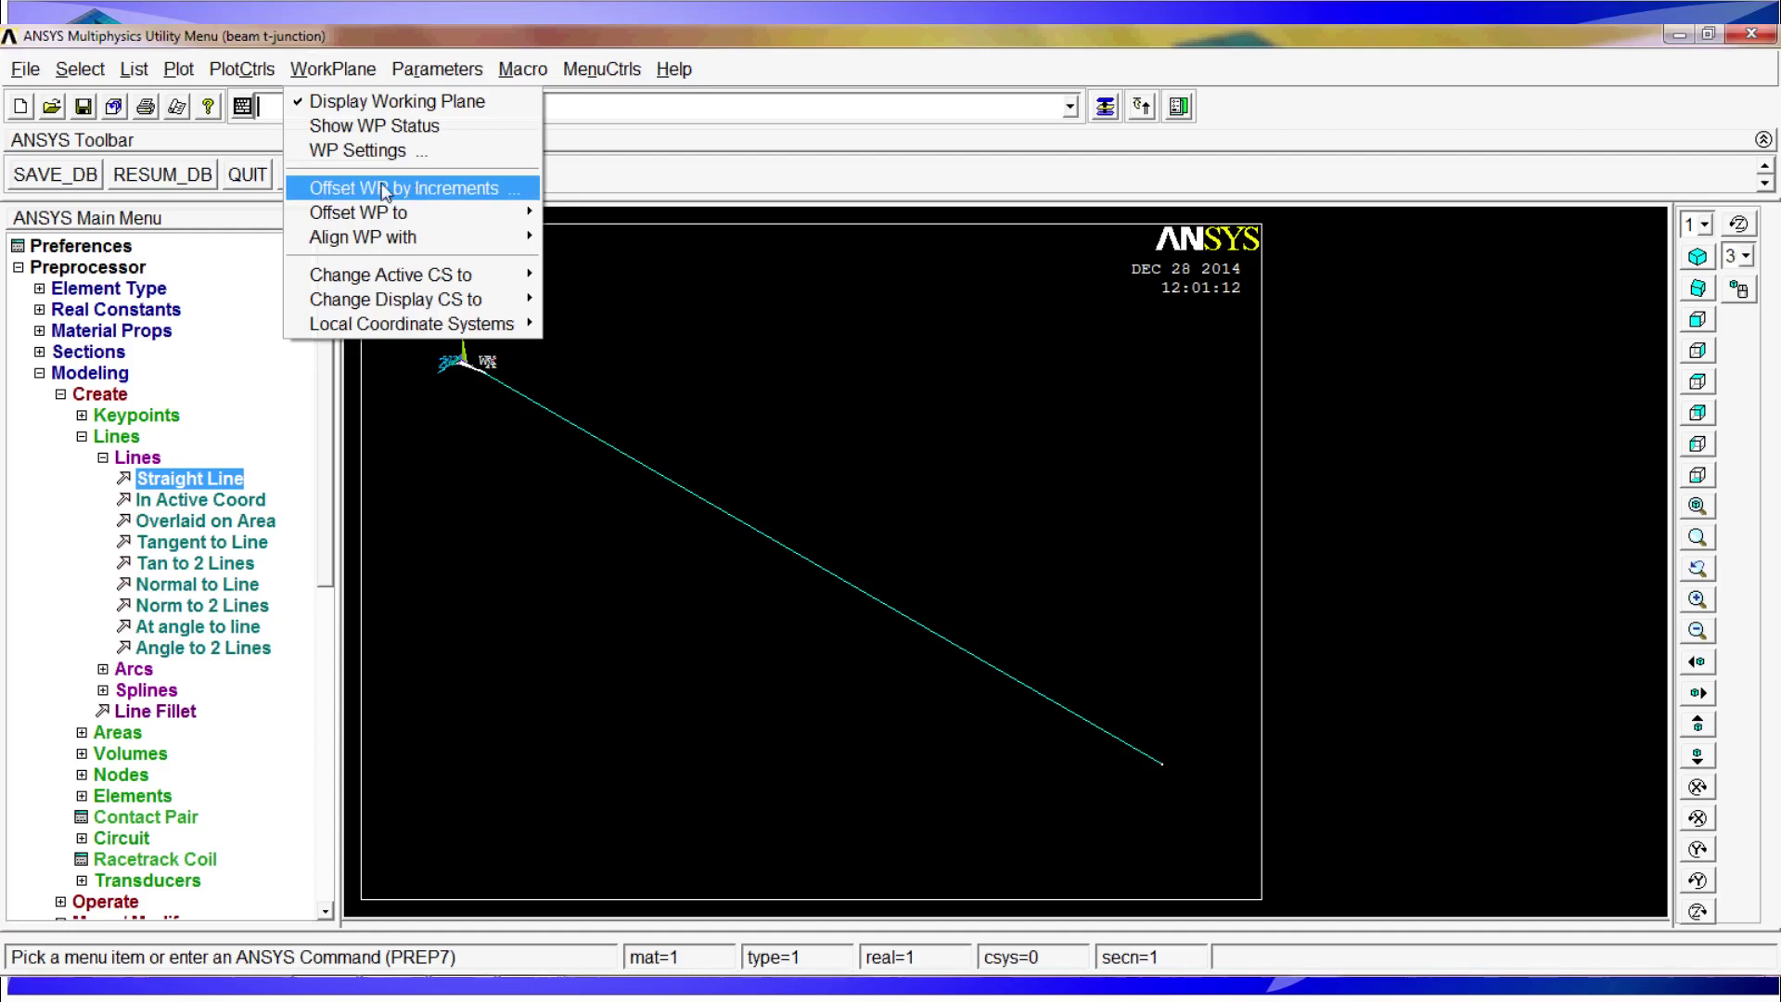
left_click(432, 191)
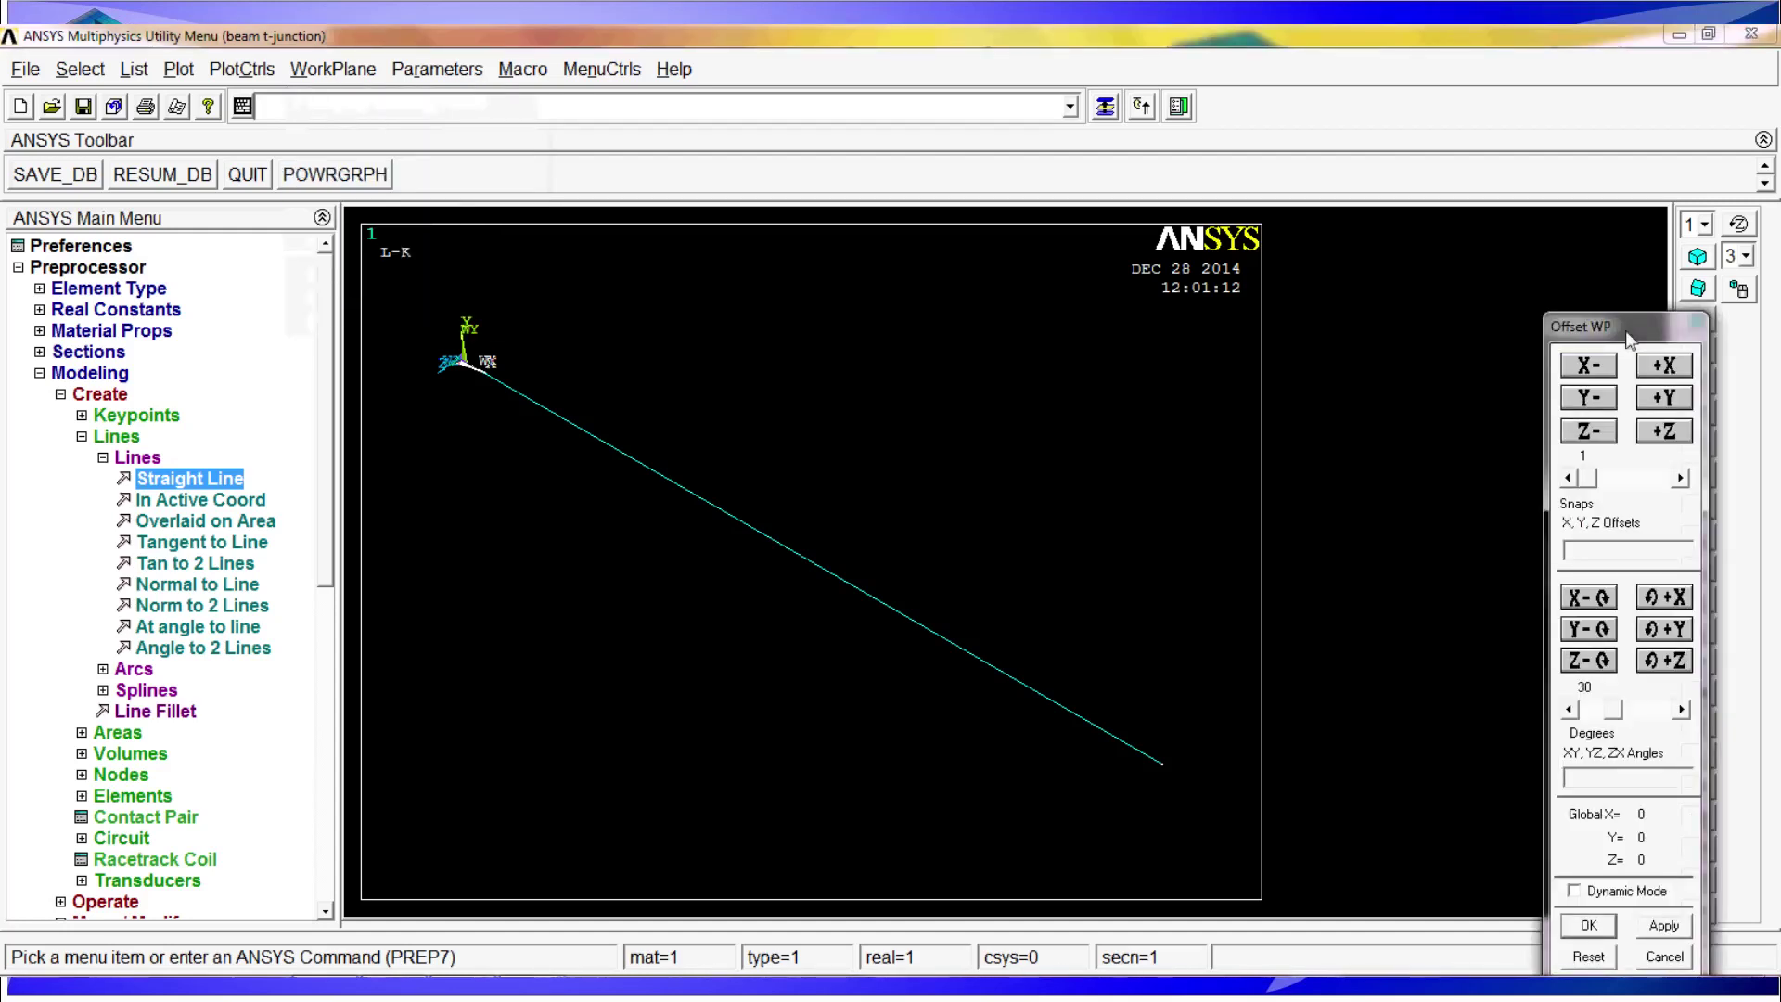
left_click(1556, 399)
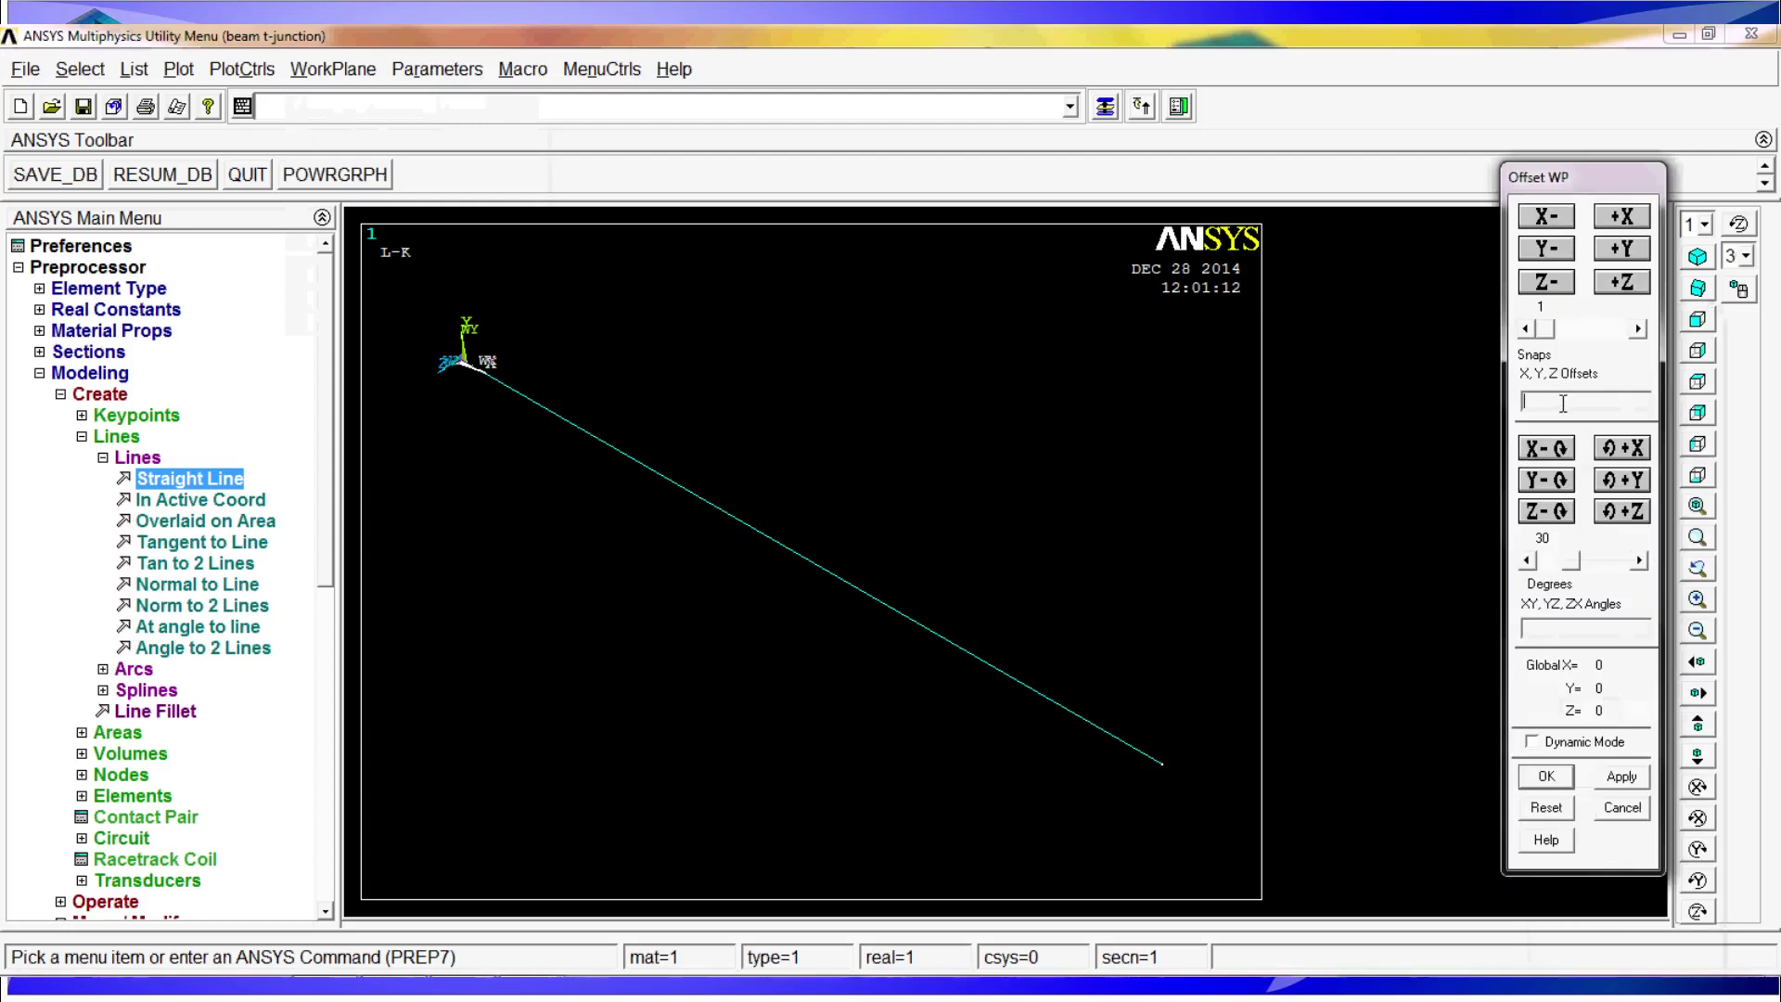
type("0,")
type("8")
left_click(1544, 778)
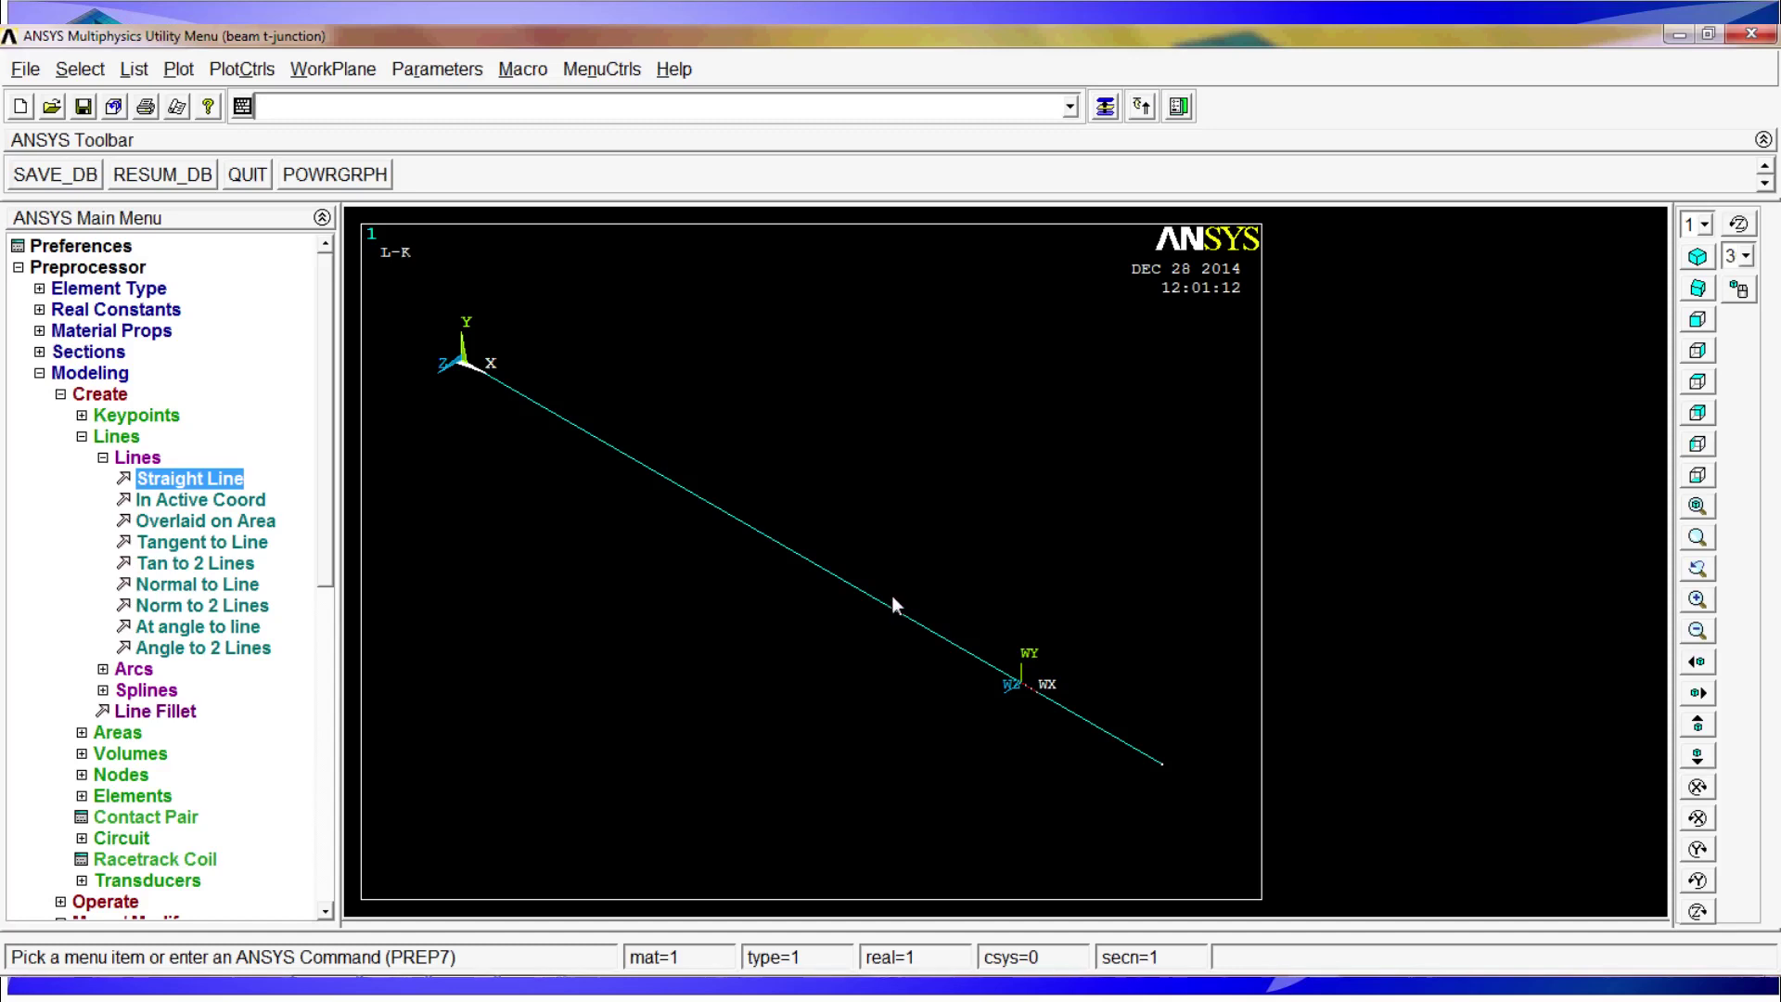
- Try to divide the line by the working plane with the Boolean Divide operation
left_click(118, 437)
left_click(106, 394)
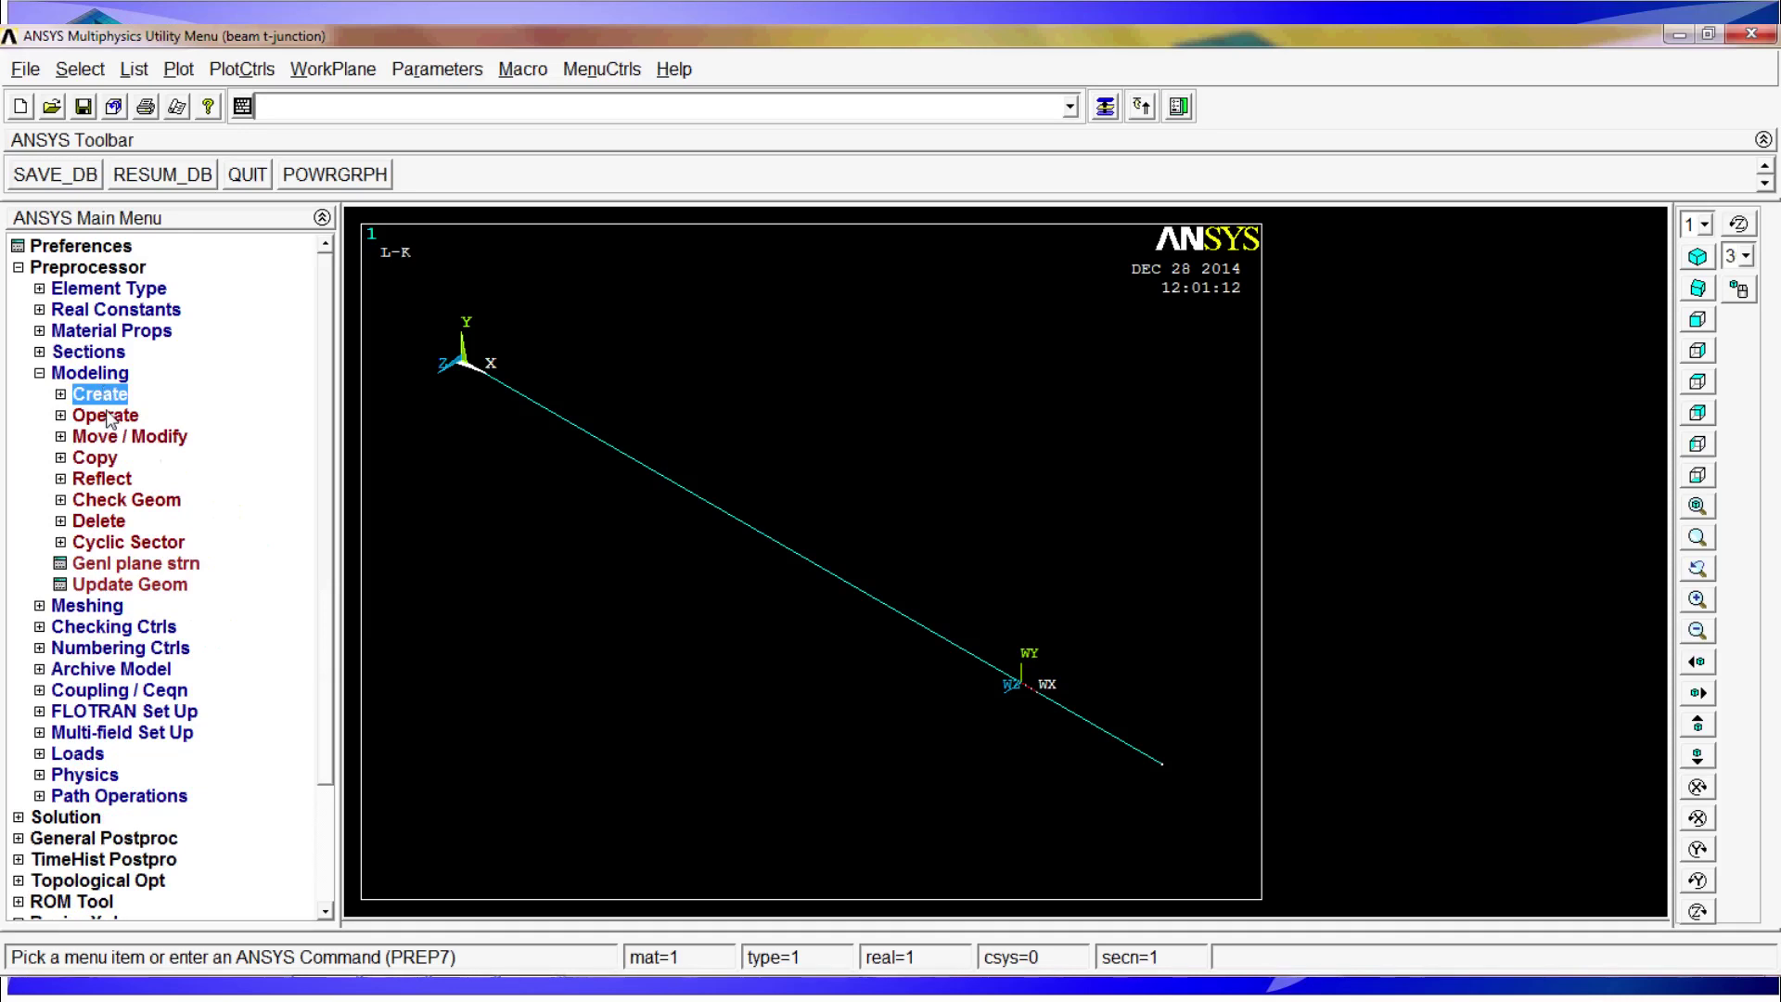
left_click(109, 416)
left_click(132, 479)
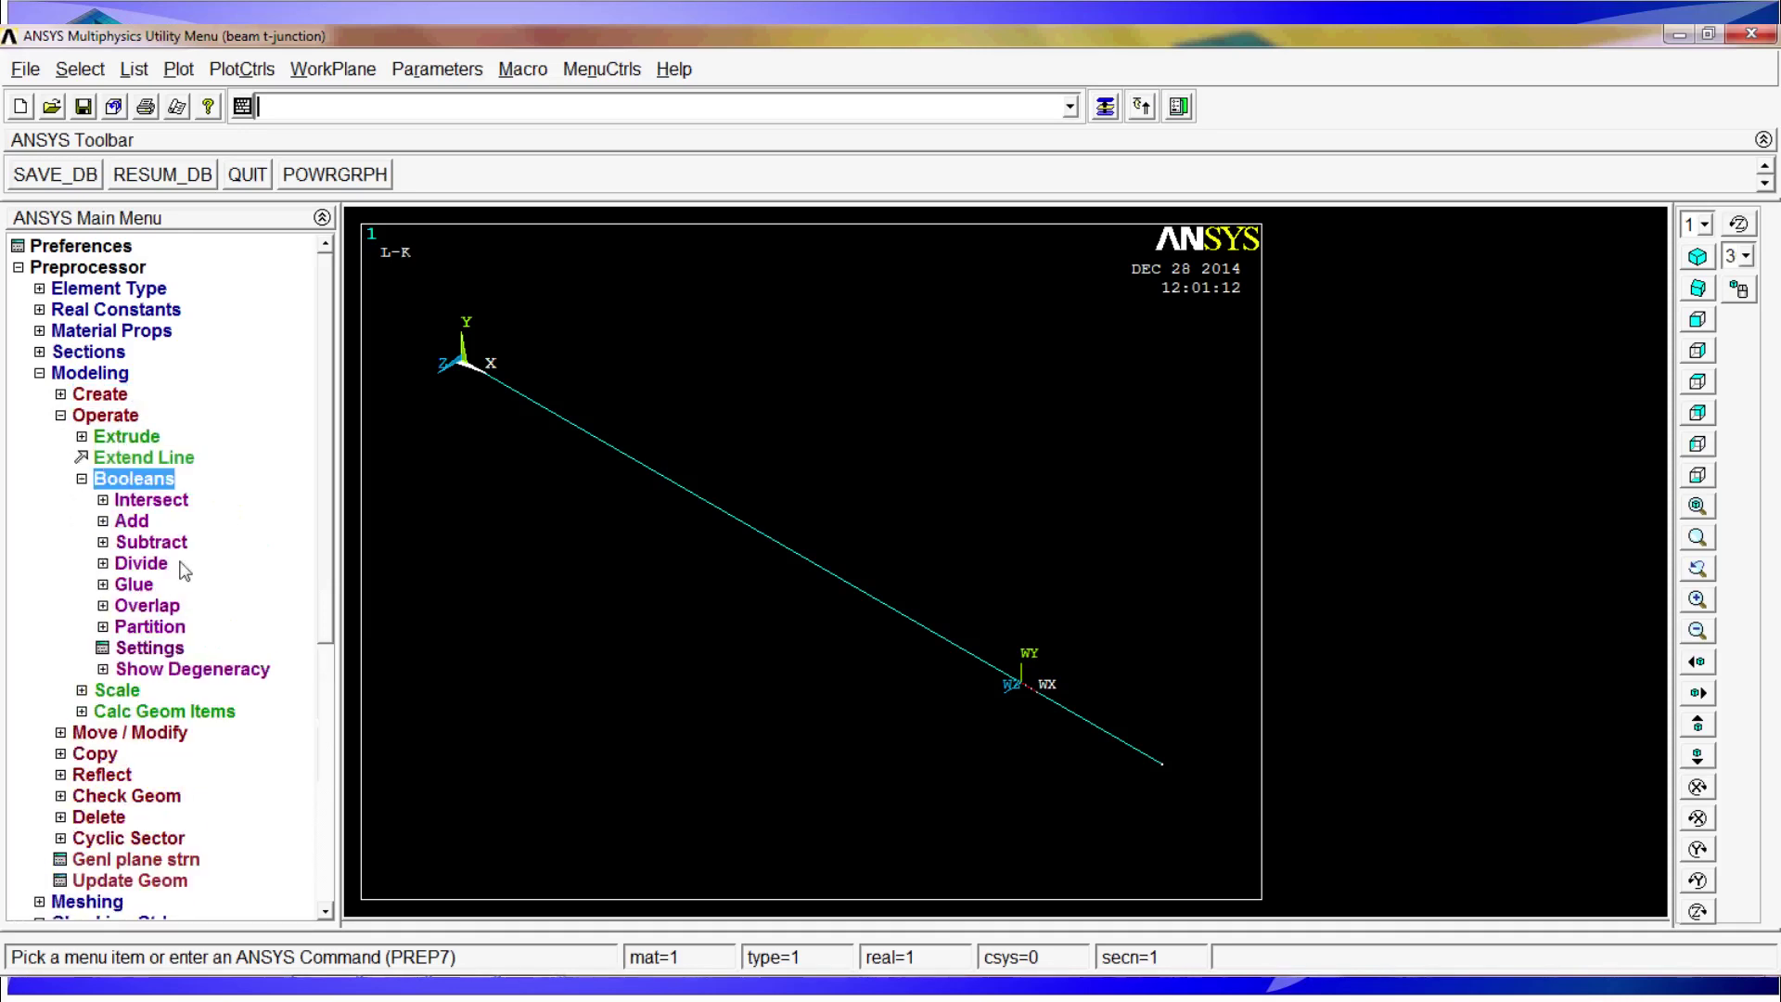
left_click(148, 563)
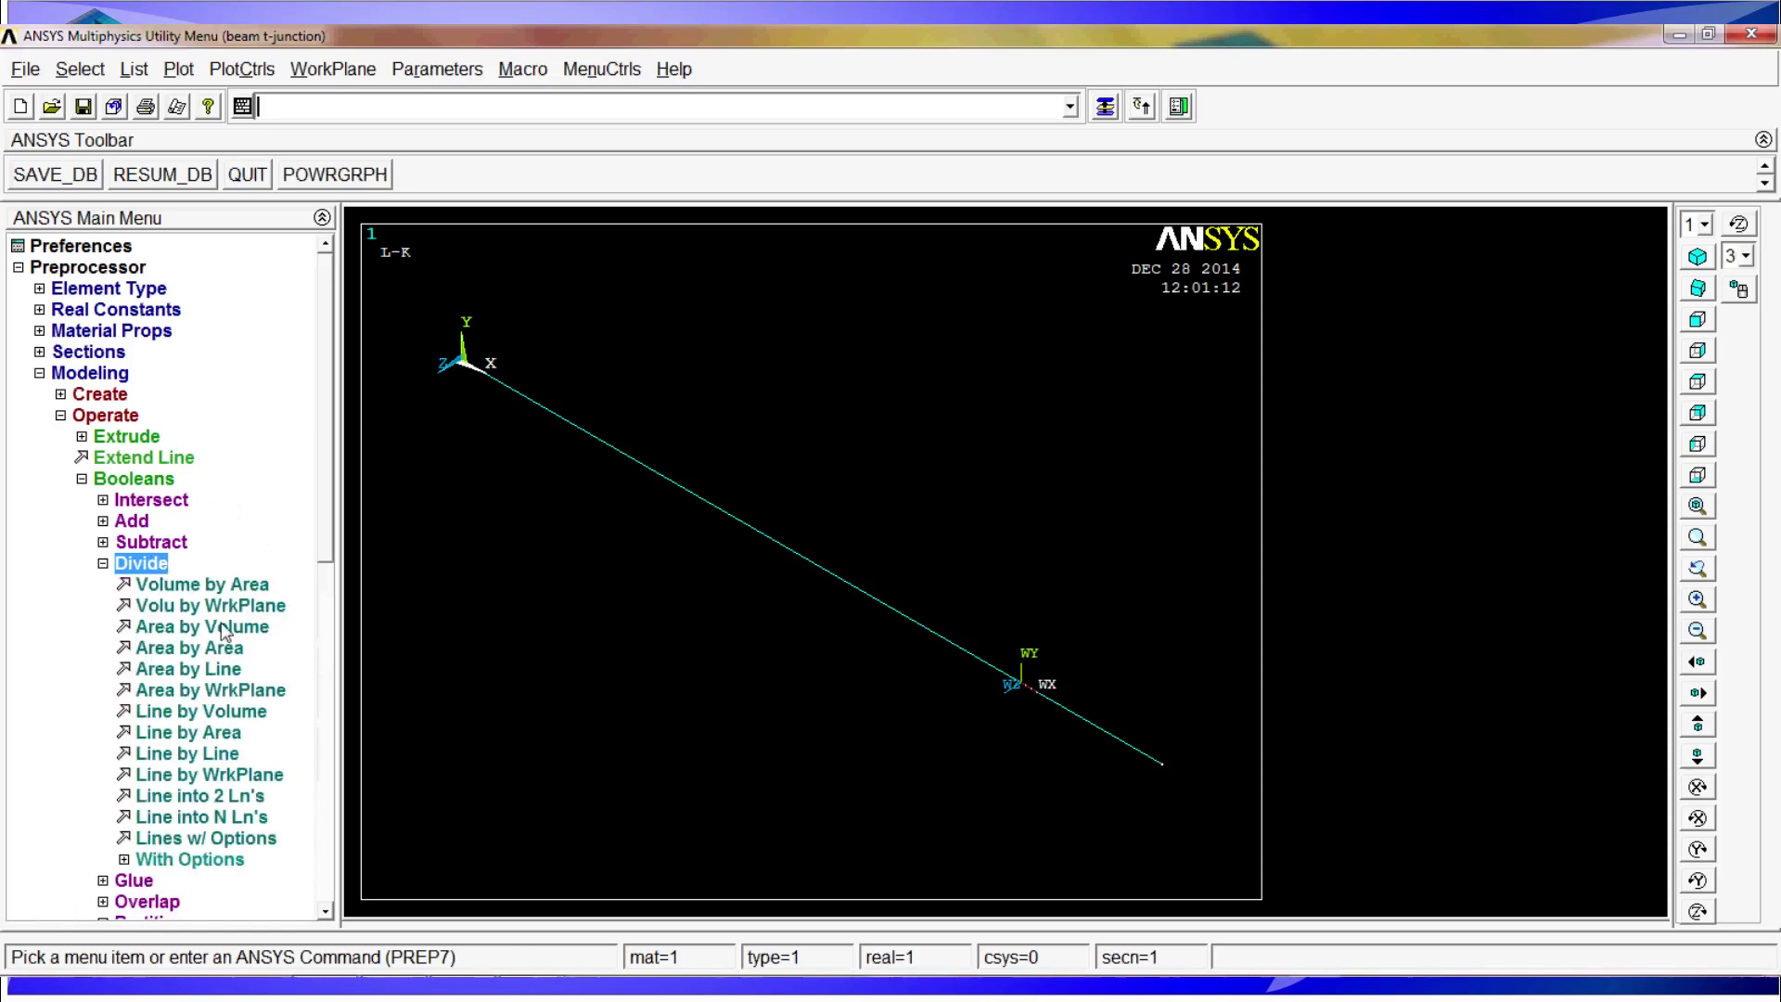
left_click(222, 777)
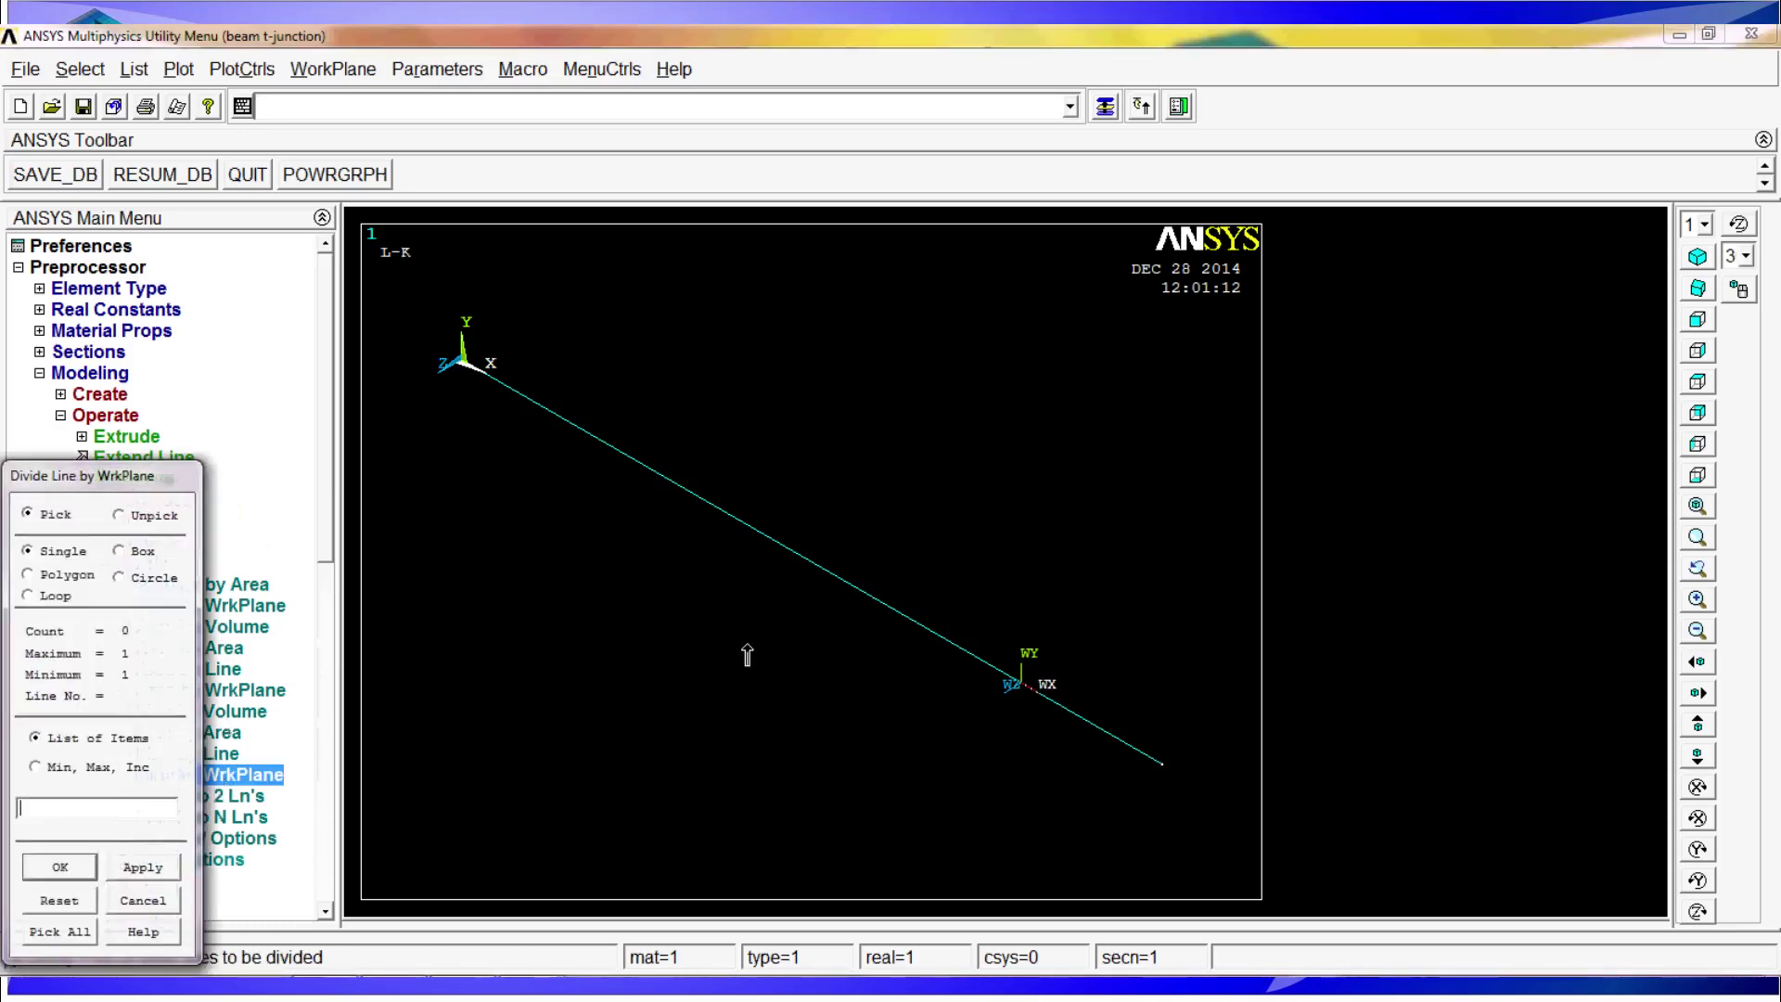
left_click(779, 566)
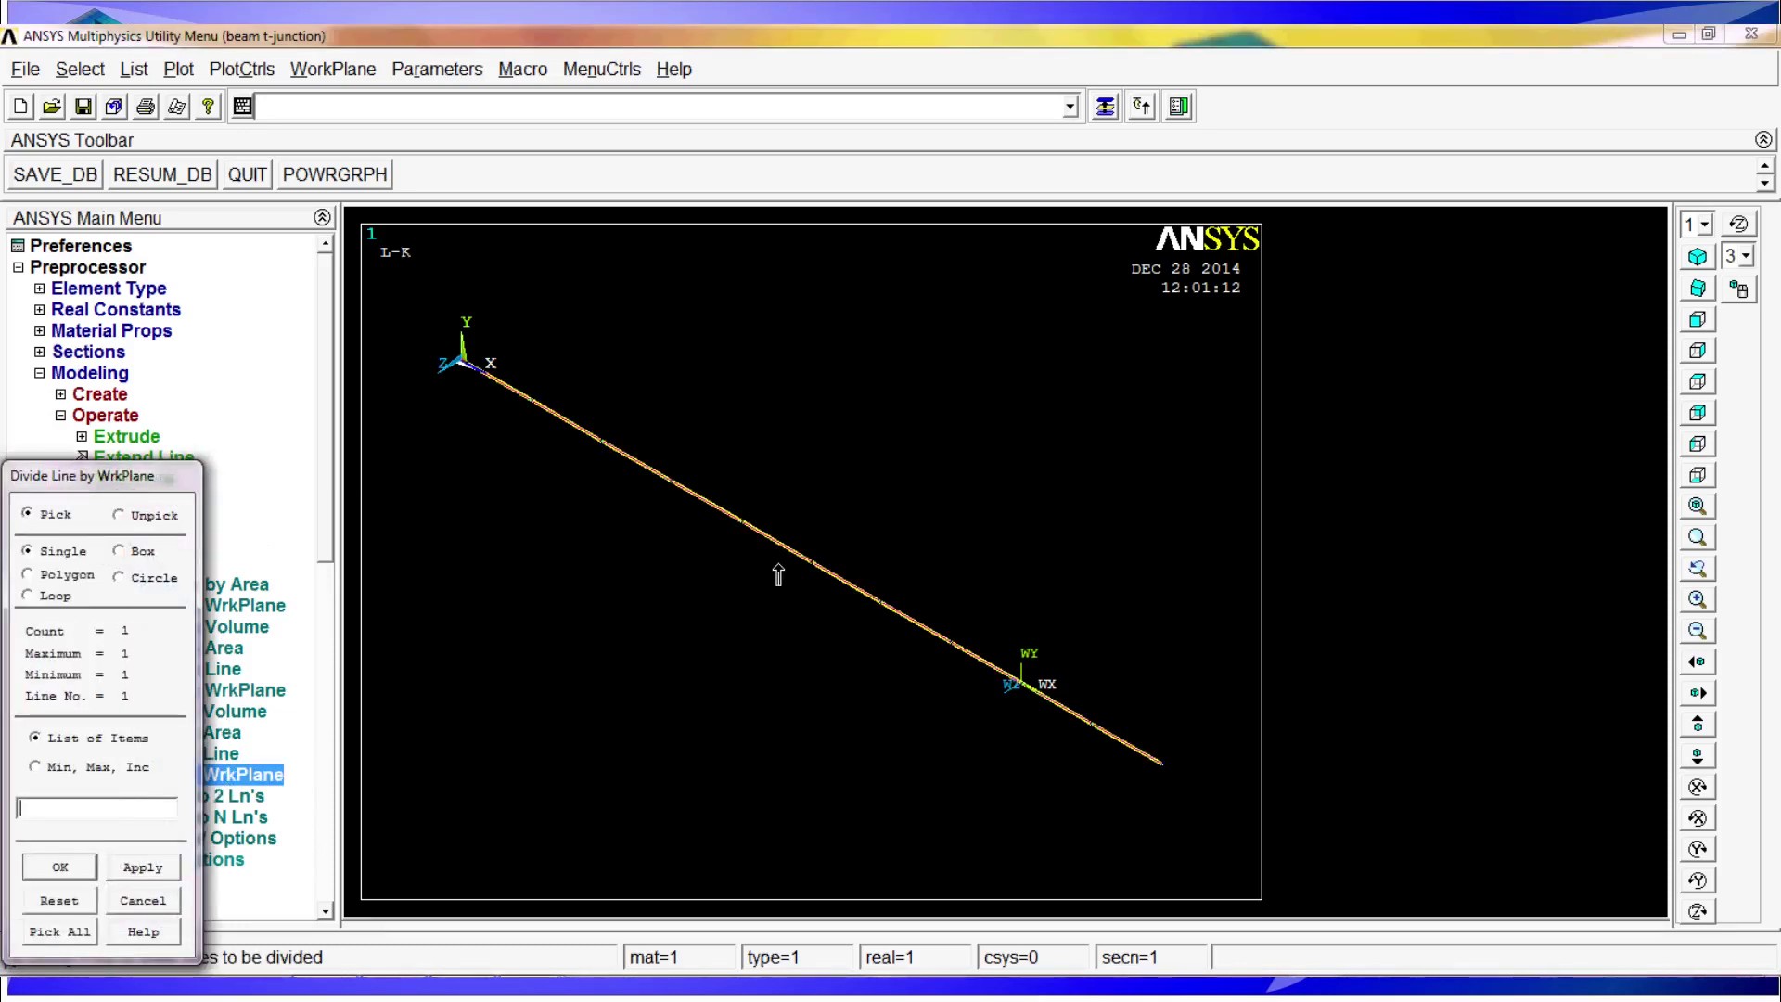
left_click(52, 872)
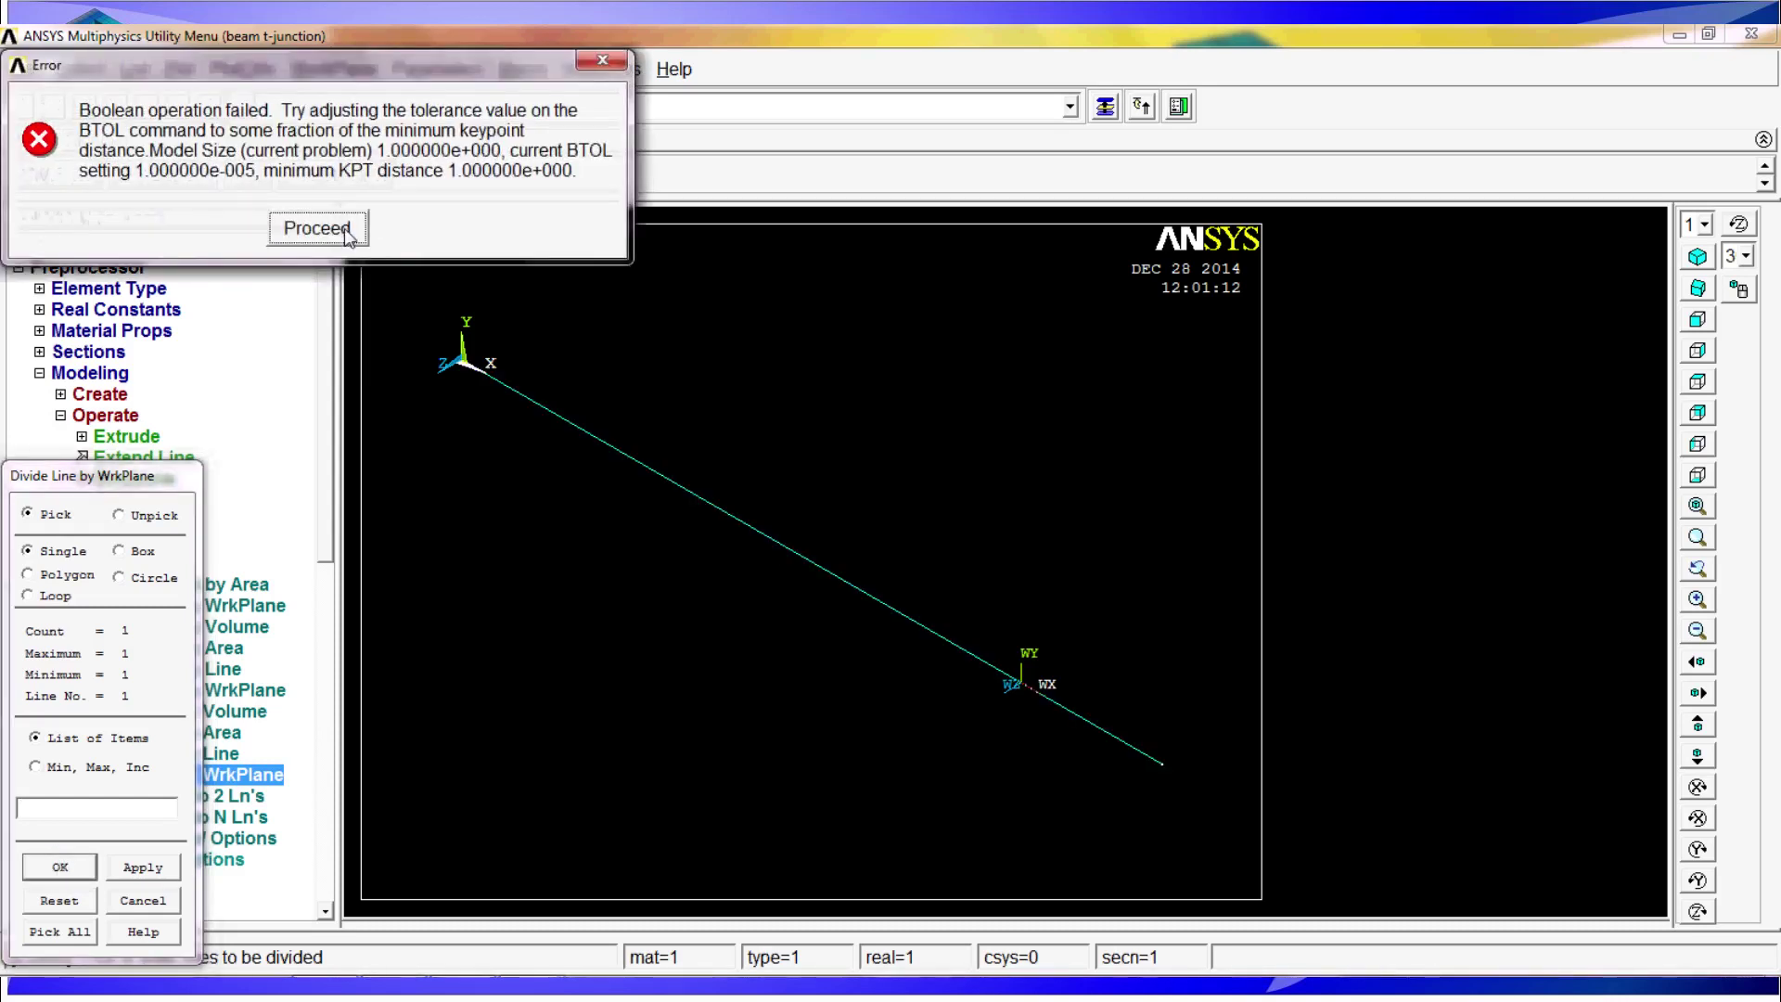
left_click(347, 232)
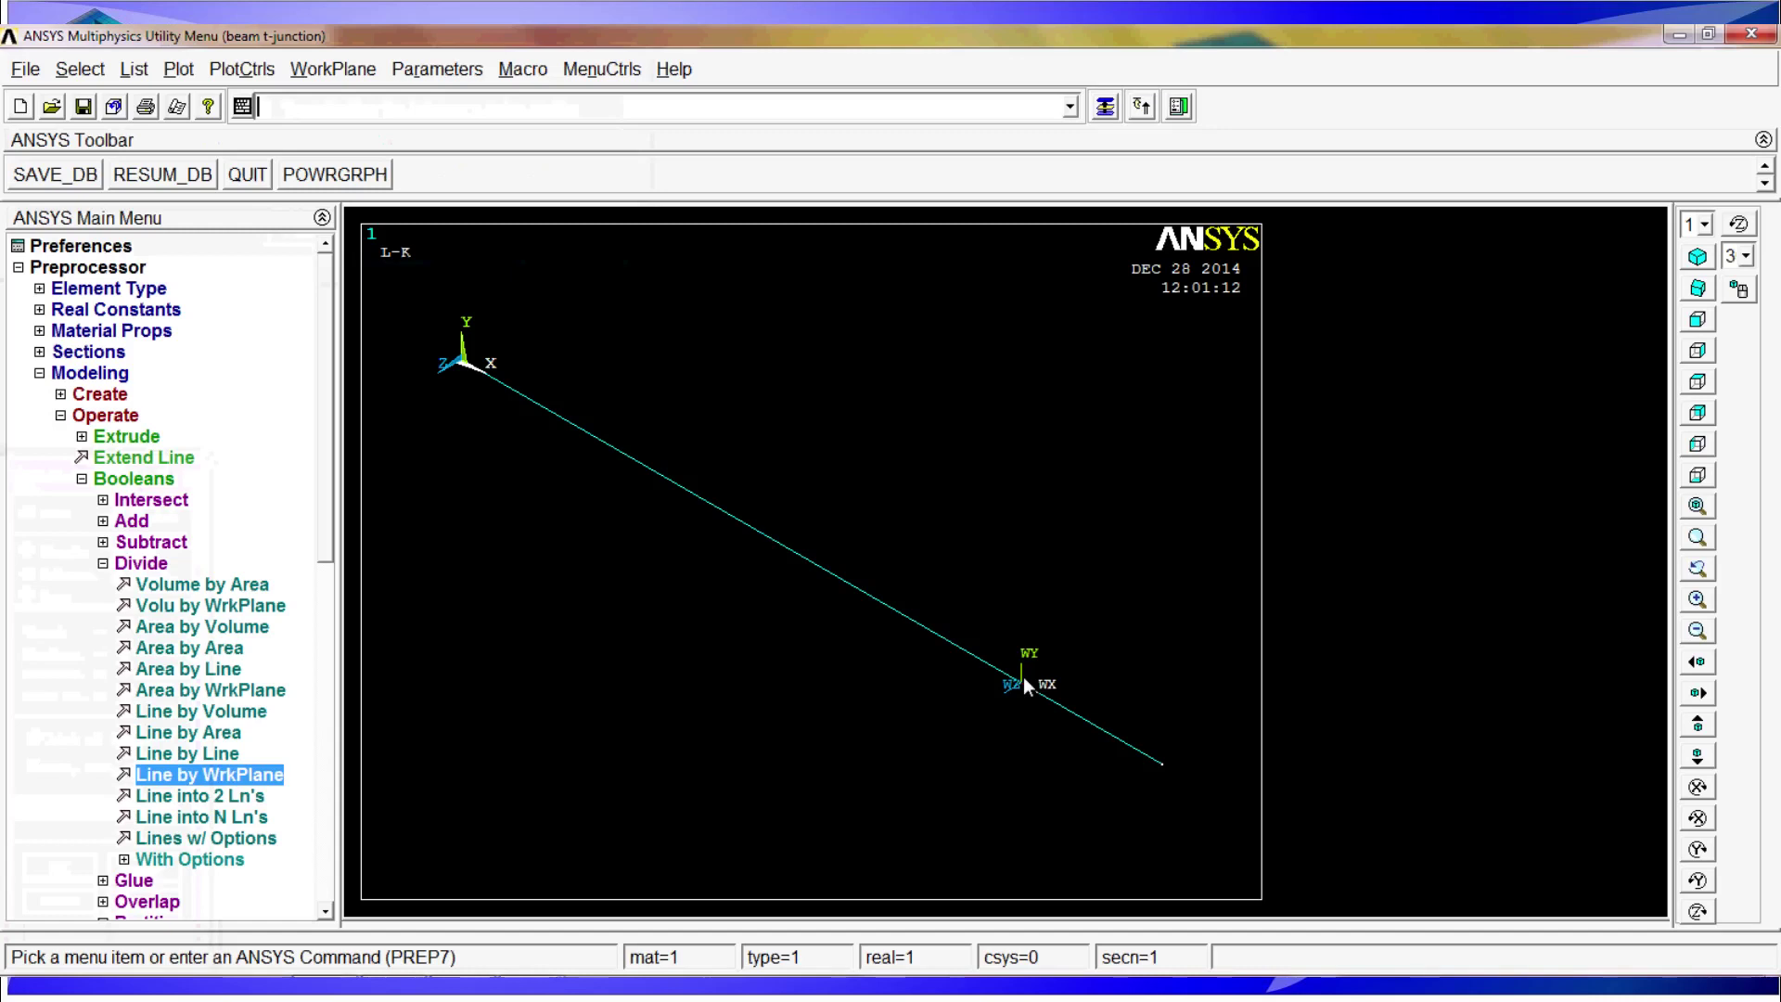
- Set the working plane rotation increment to 90 degrees and rotate it three increments in the positive direction about its Y axis
left_click(393, 72)
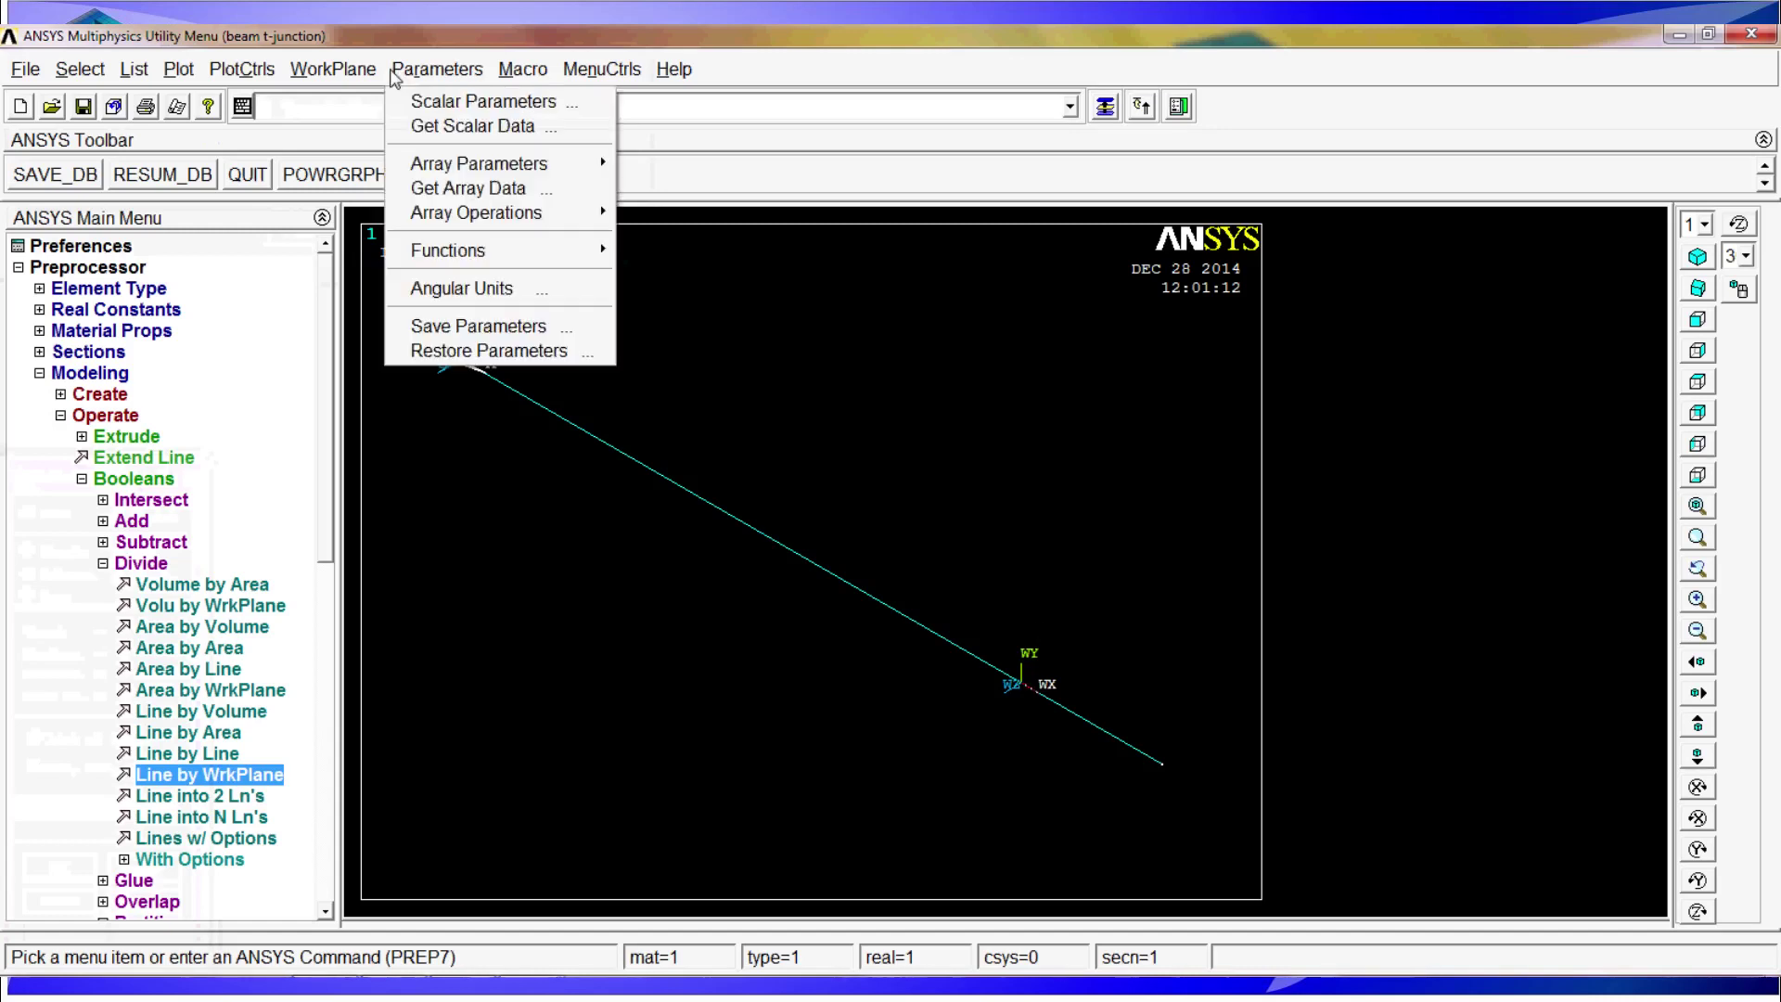
mouse_move(333, 70)
mouse_move(394, 269)
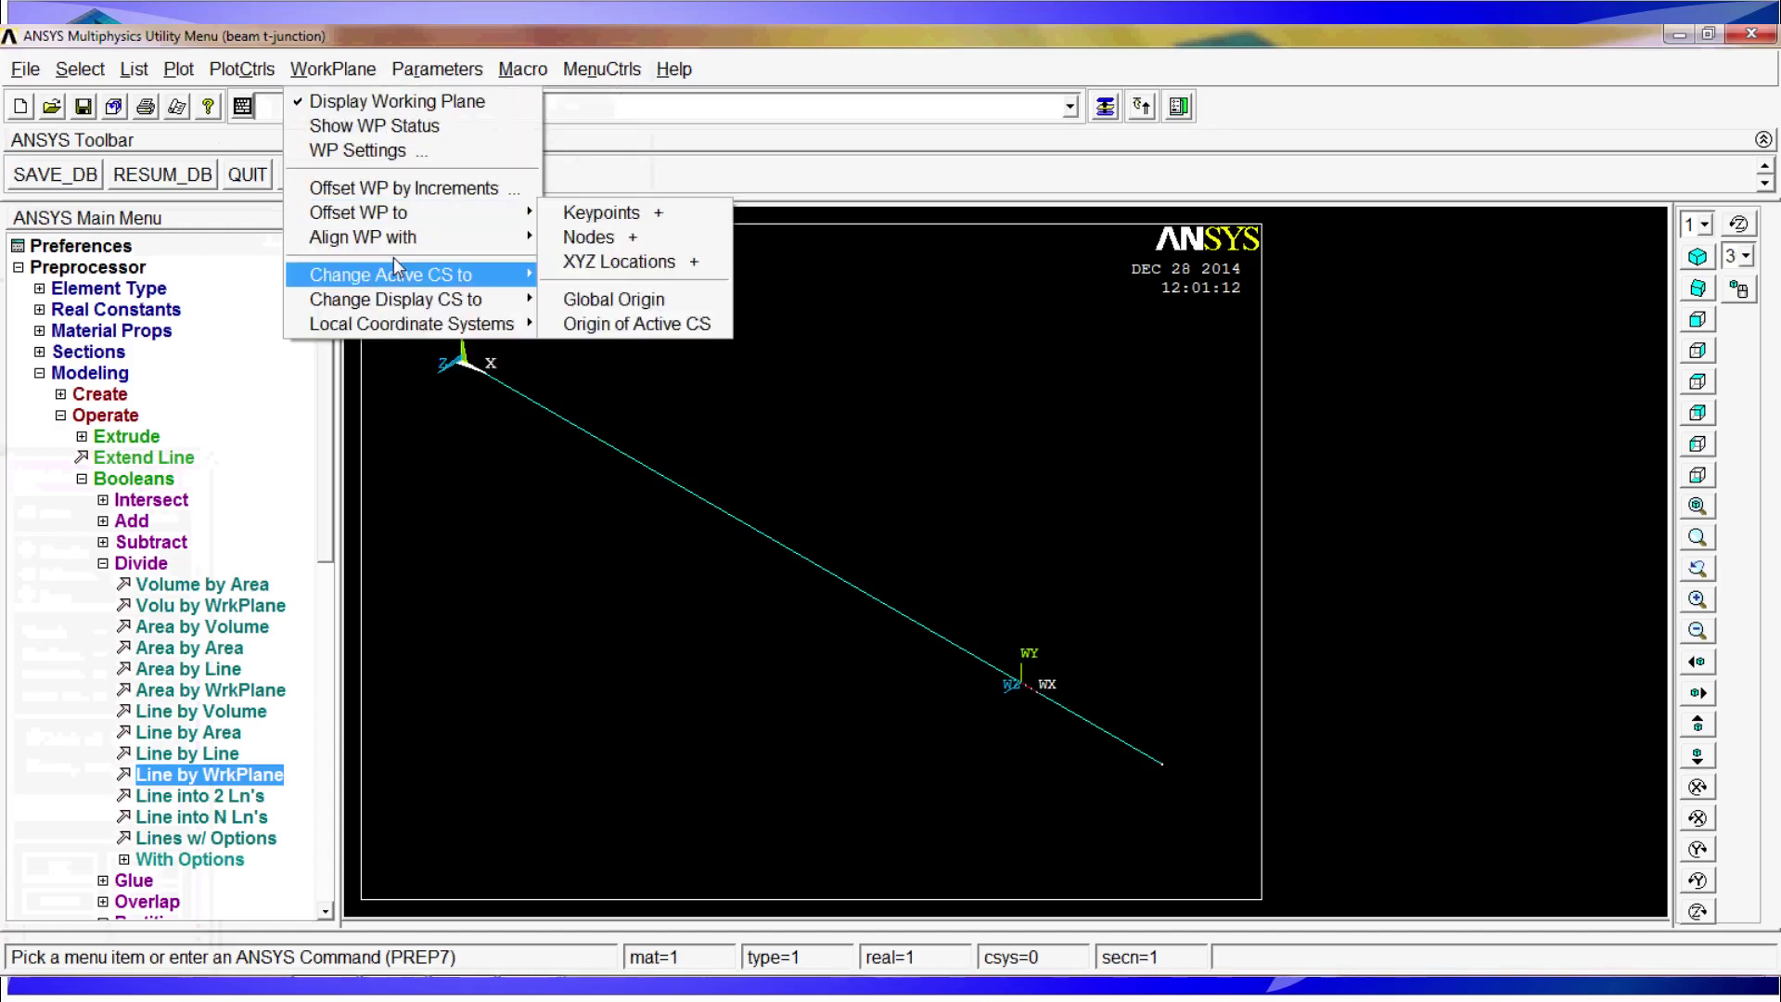
left_click(401, 190)
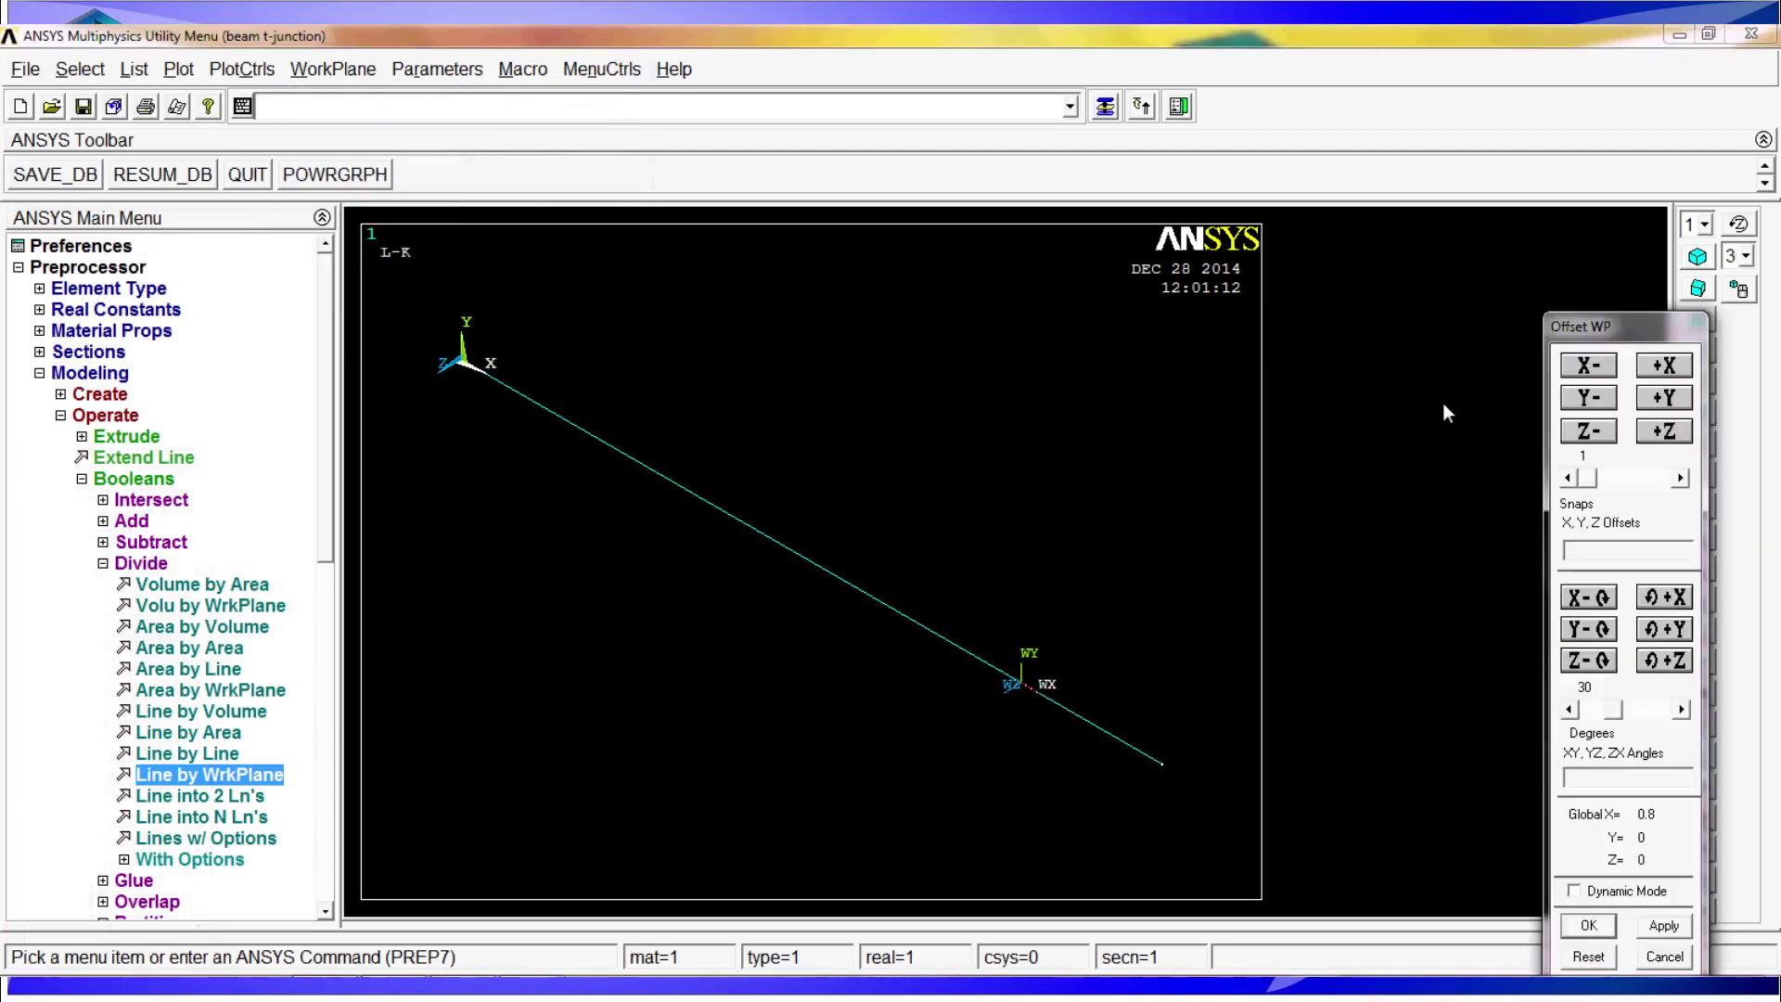
left_click_drag(1627, 329, 1620, 184)
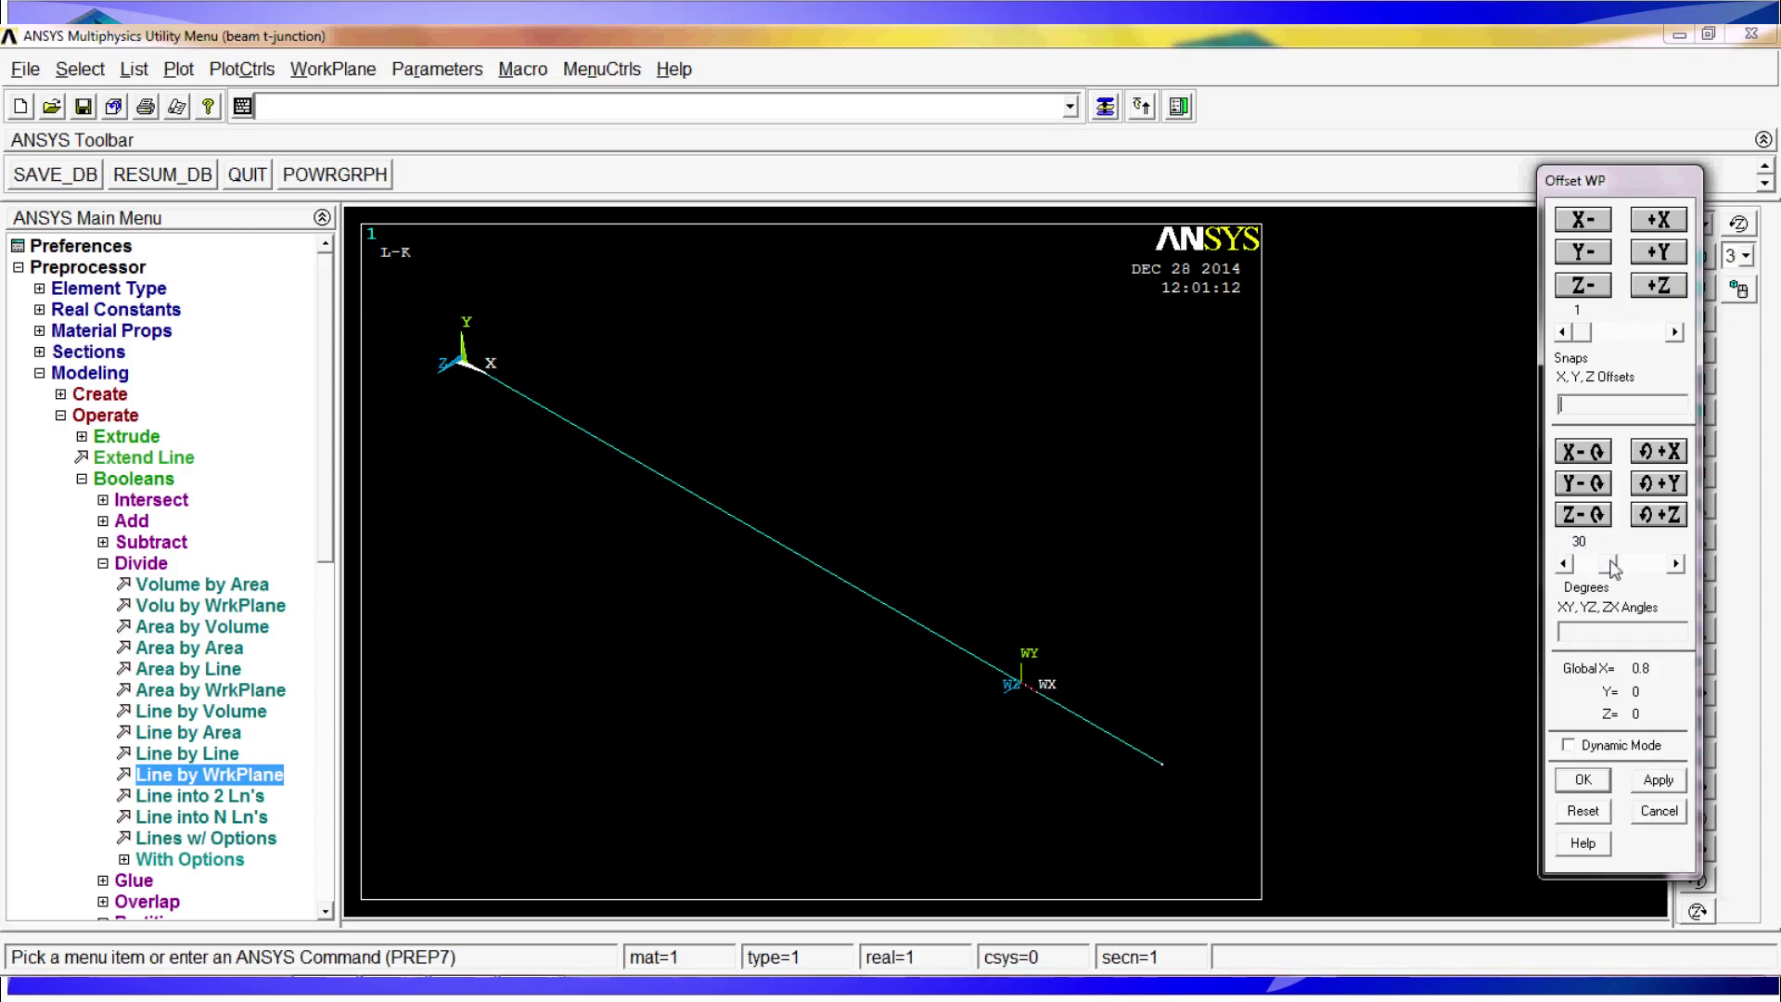
left_click_drag(1614, 568, 1681, 567)
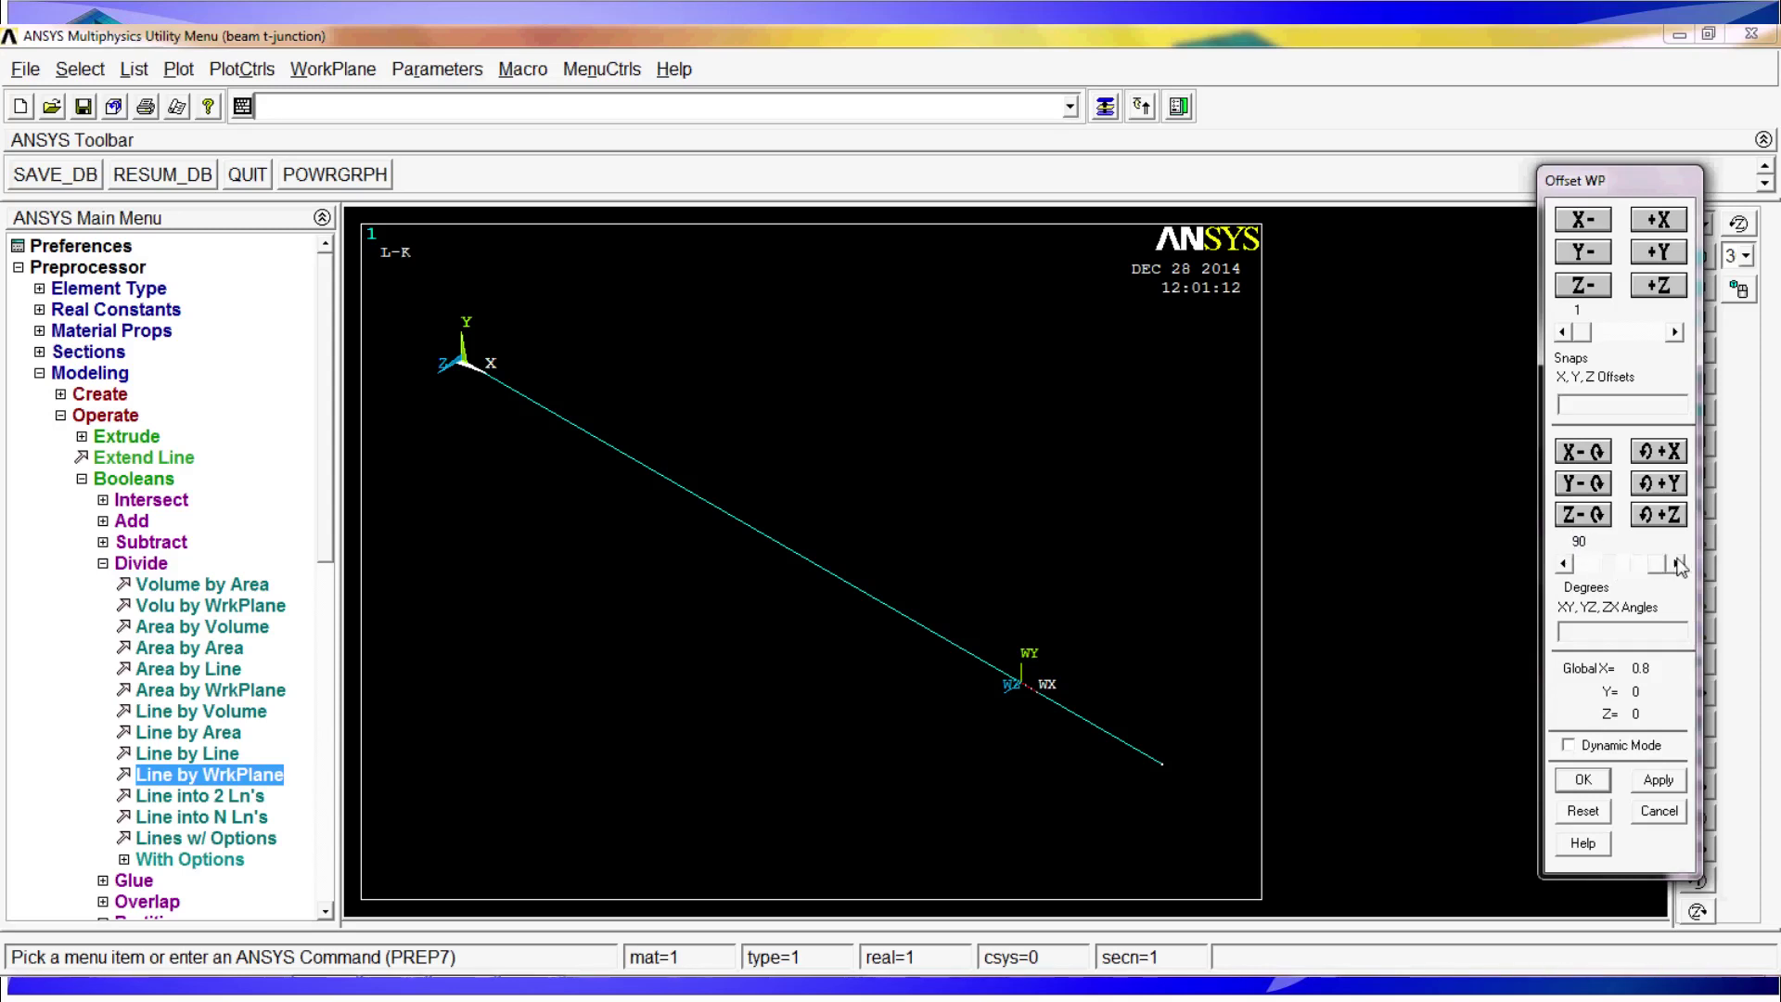
left_click(1659, 483)
left_click(1650, 487)
left_click(1648, 490)
left_click(1583, 782)
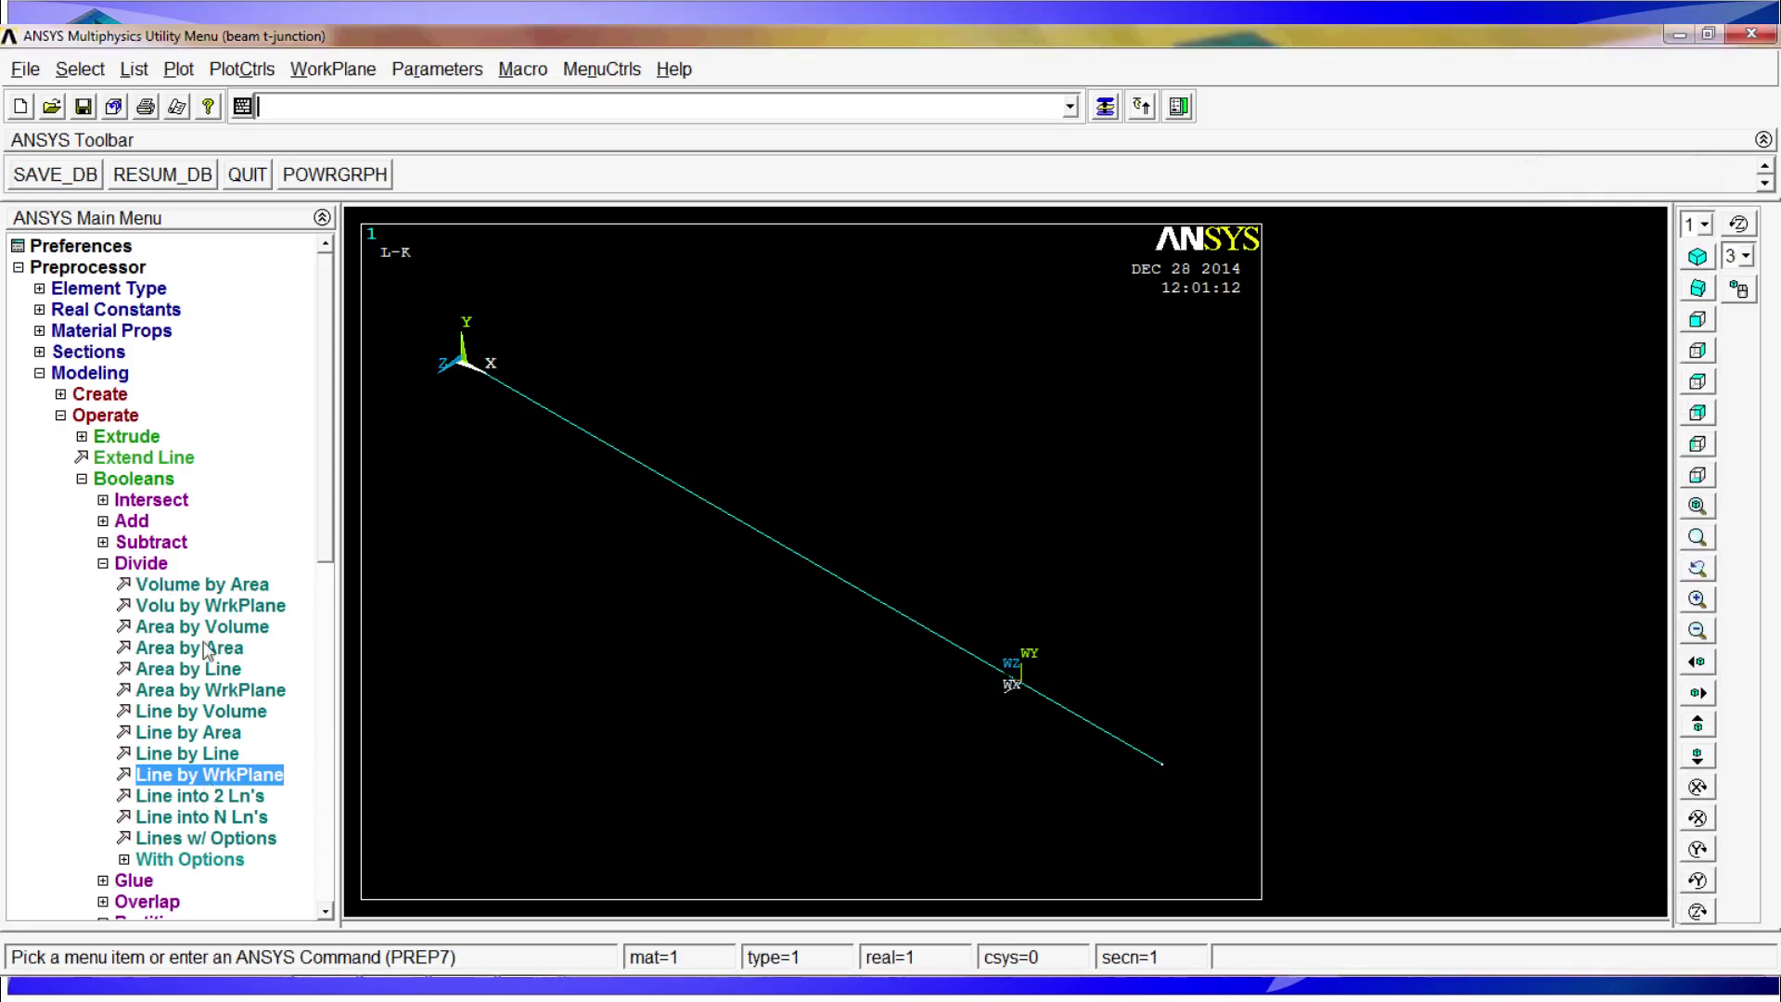
- Divide the line by the working plane and turn off the display of the working plane
left_click(264, 774)
left_click(800, 664)
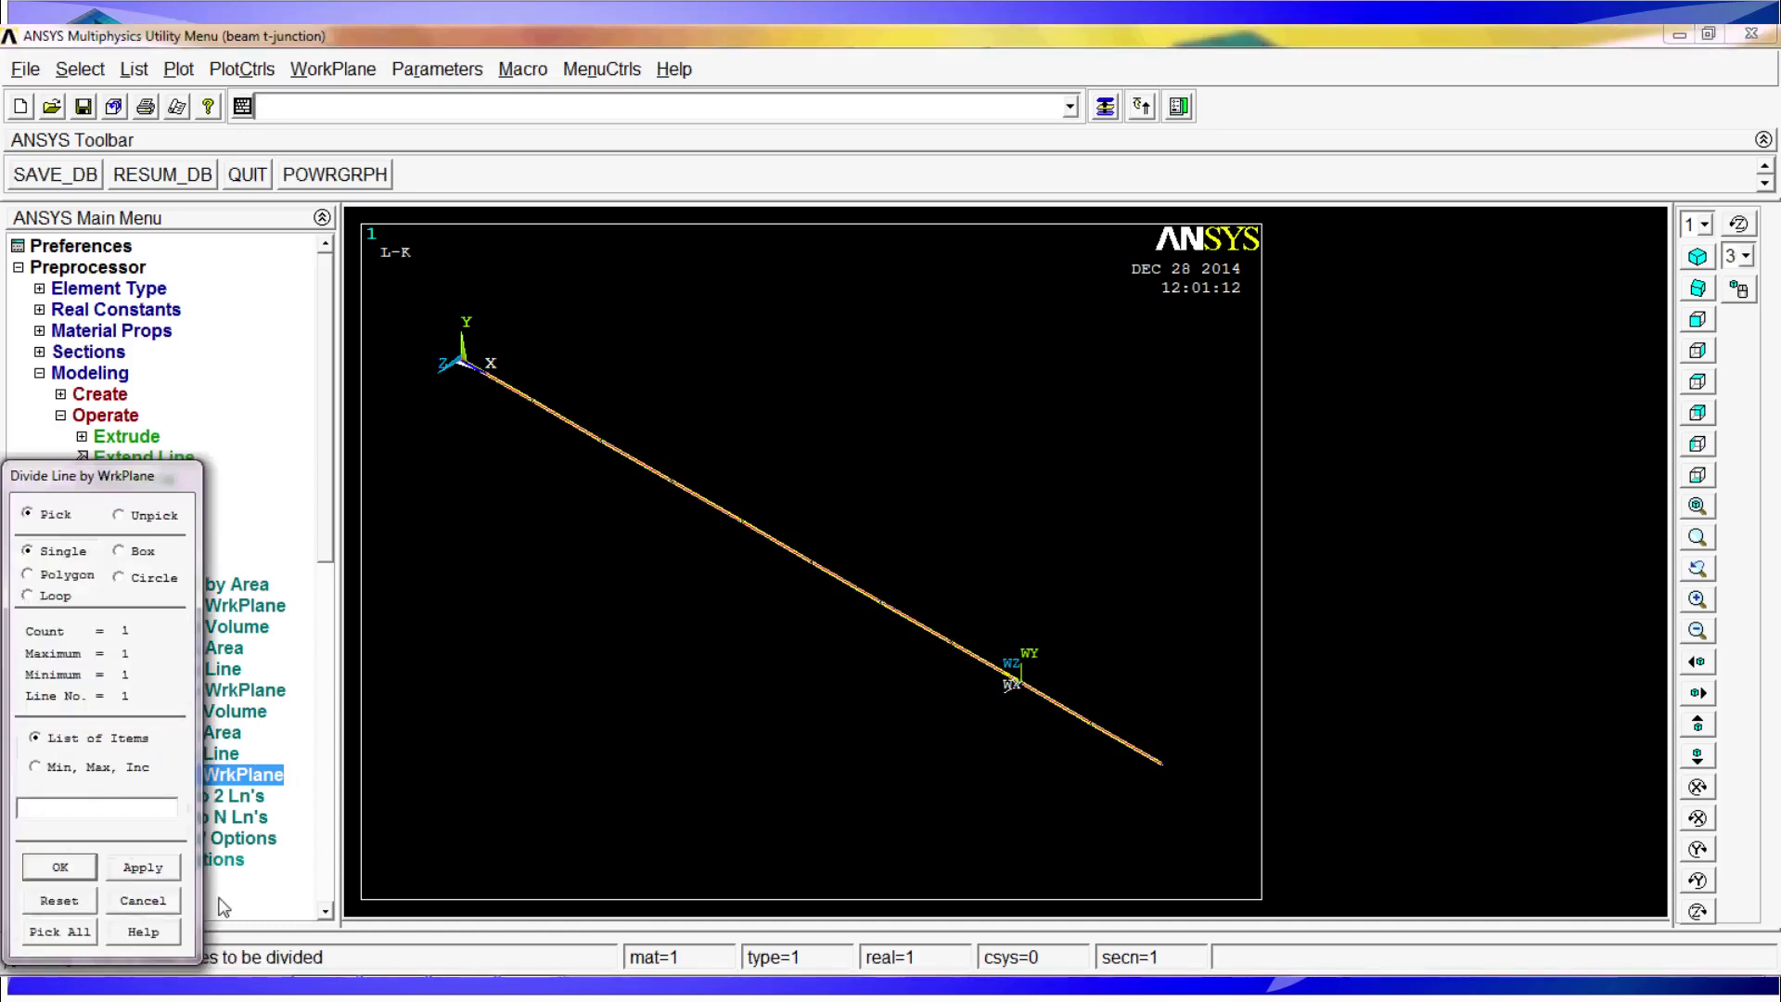
left_click(56, 868)
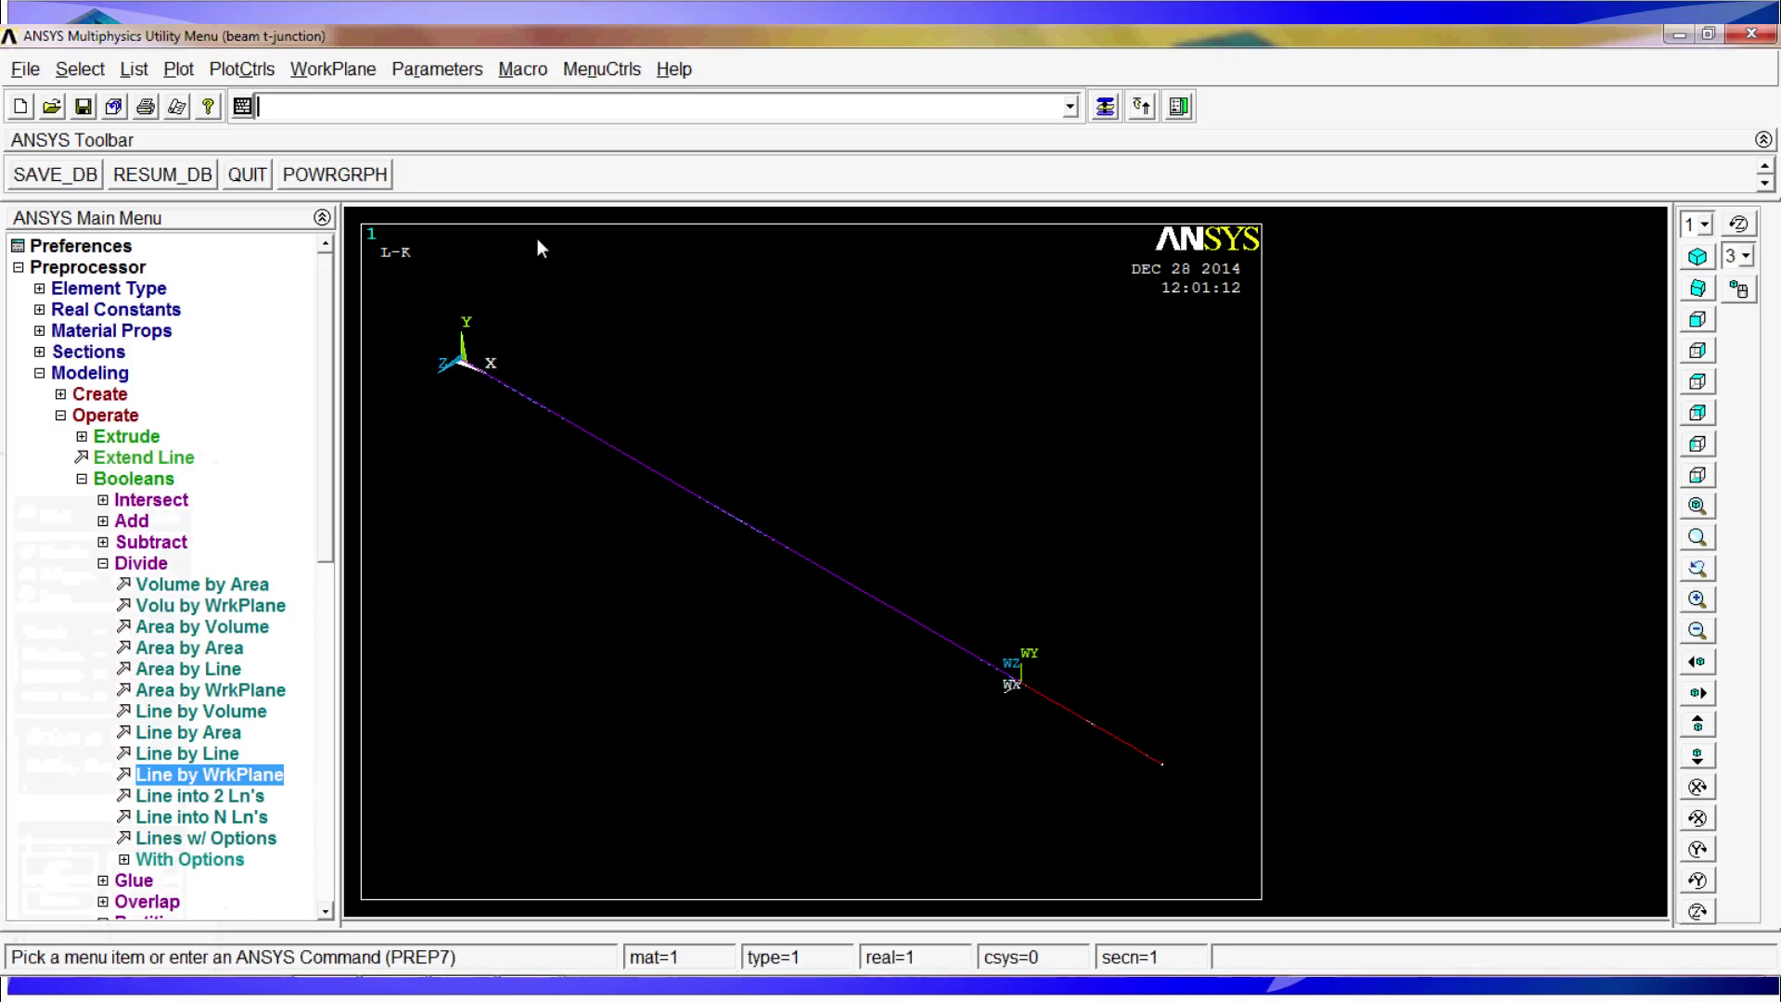
left_click(358, 76)
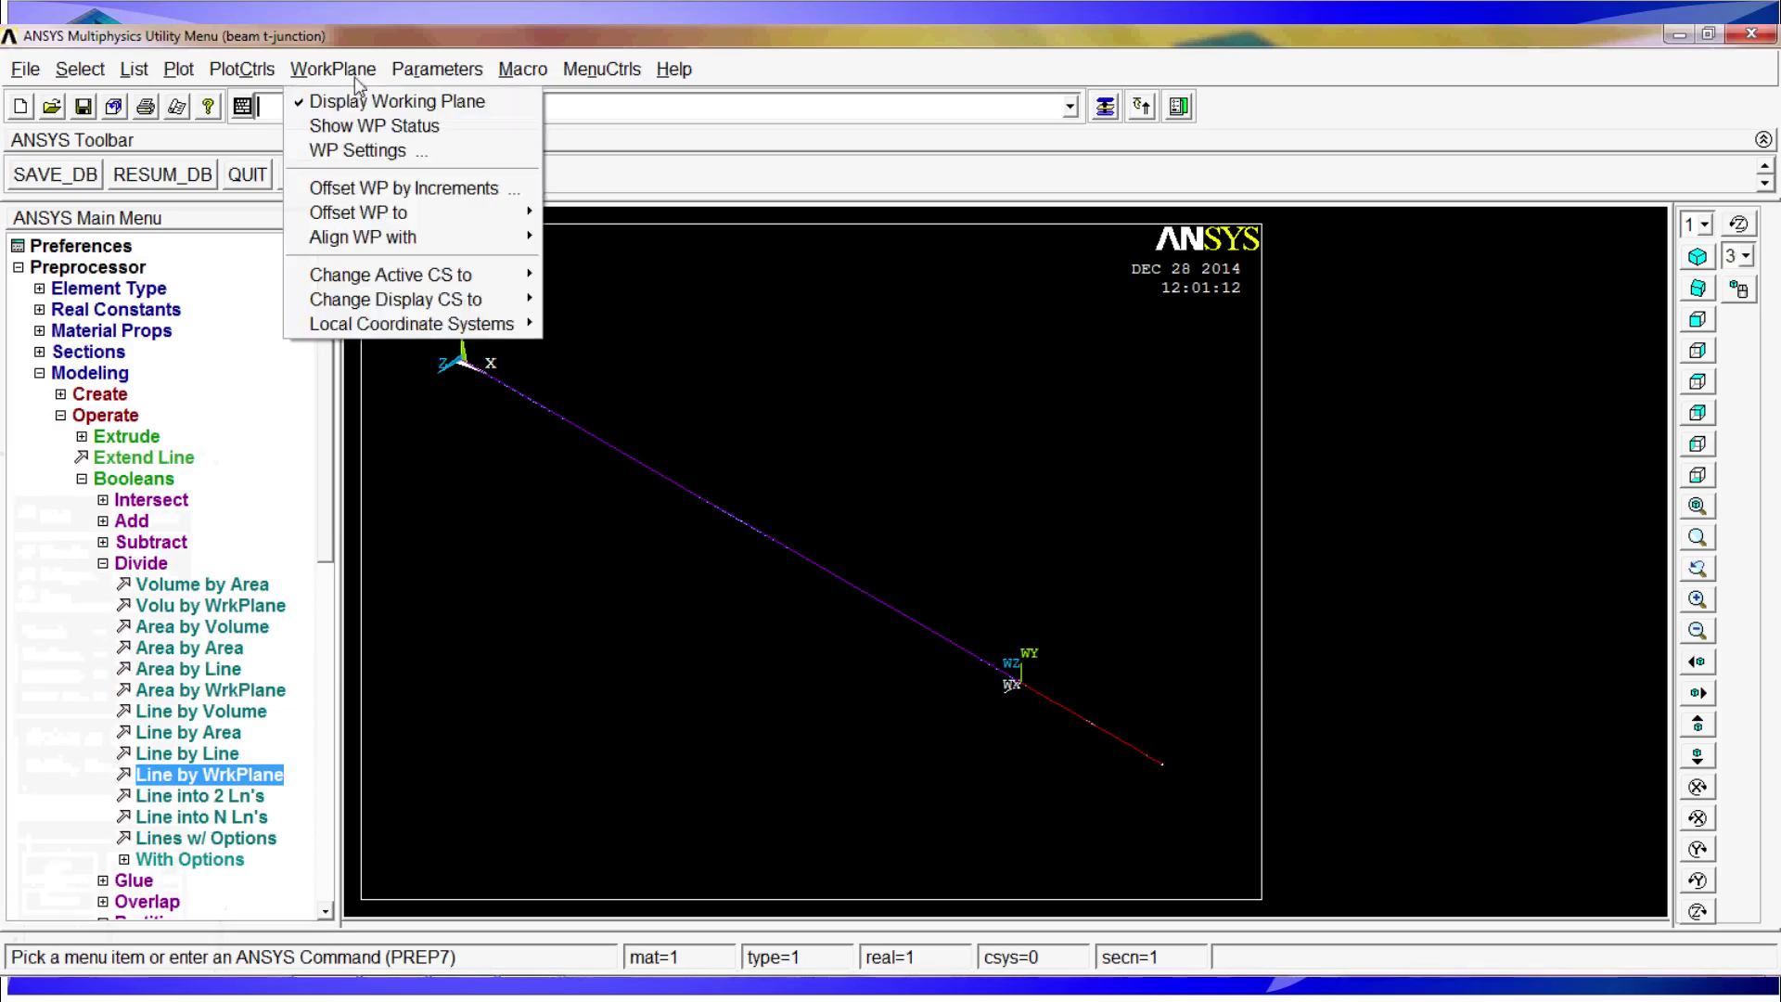
left_click(360, 104)
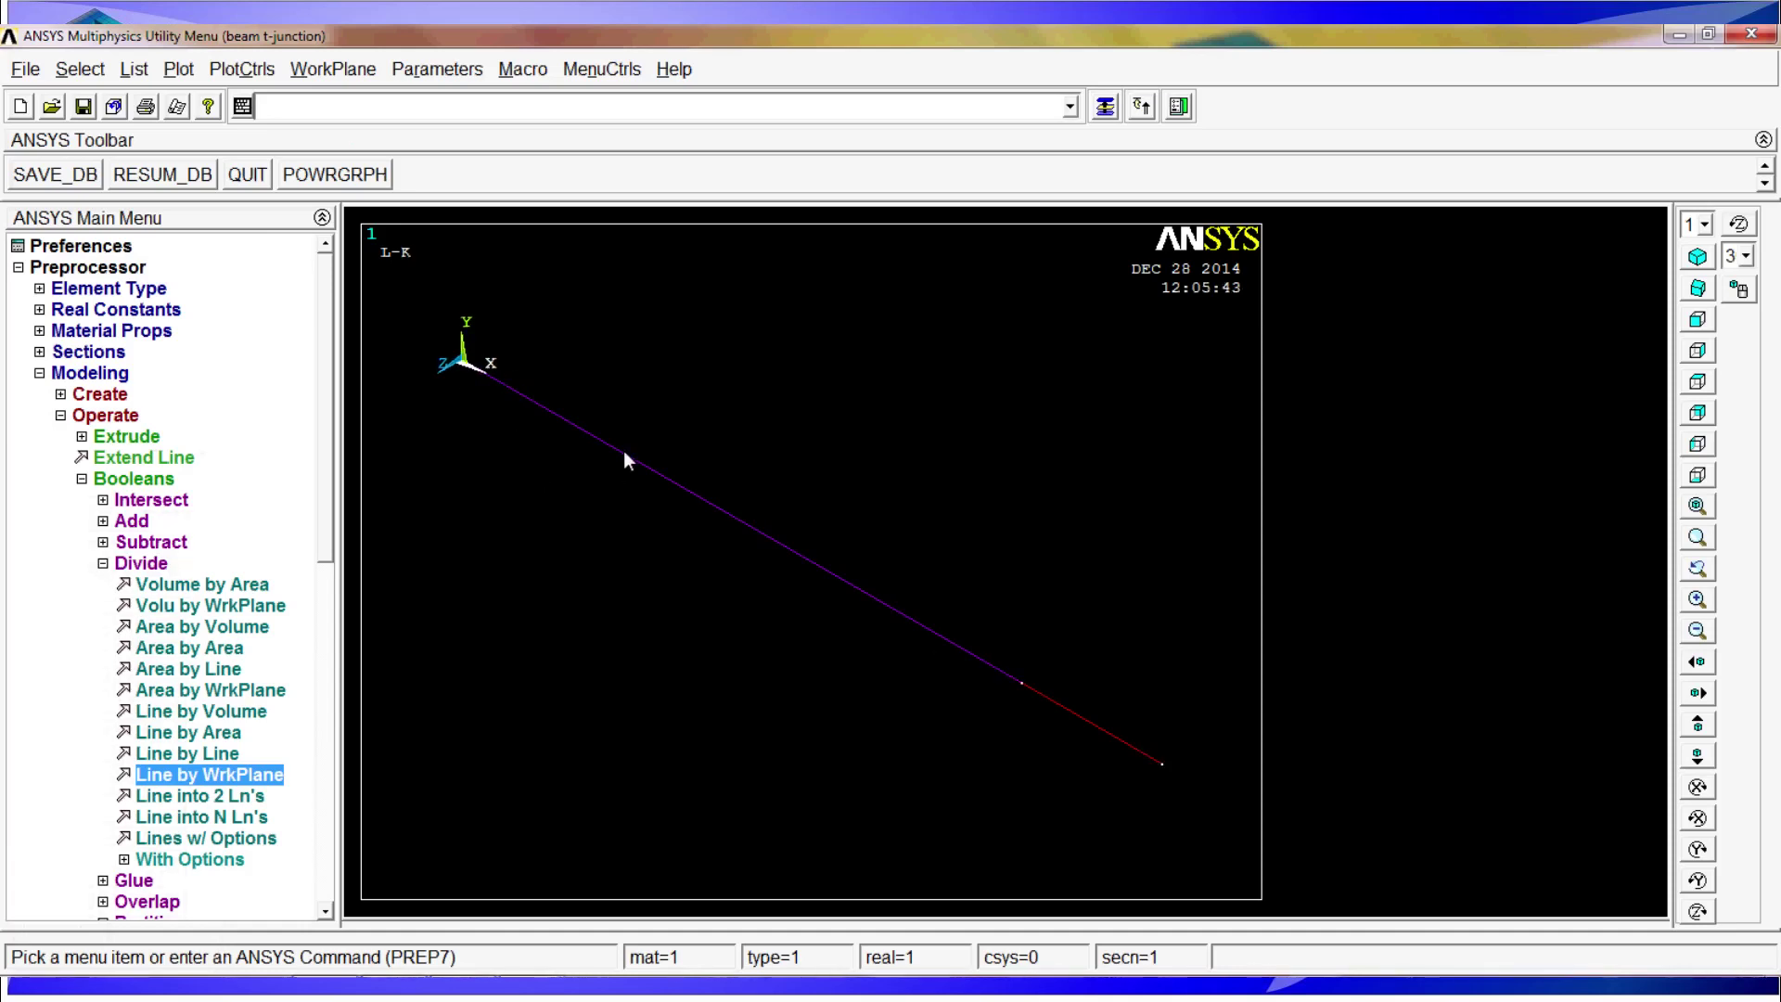
- Copy the keypoint at the line's division point with a Z-offset of 0.5
scroll(851, 698, "down", 1)
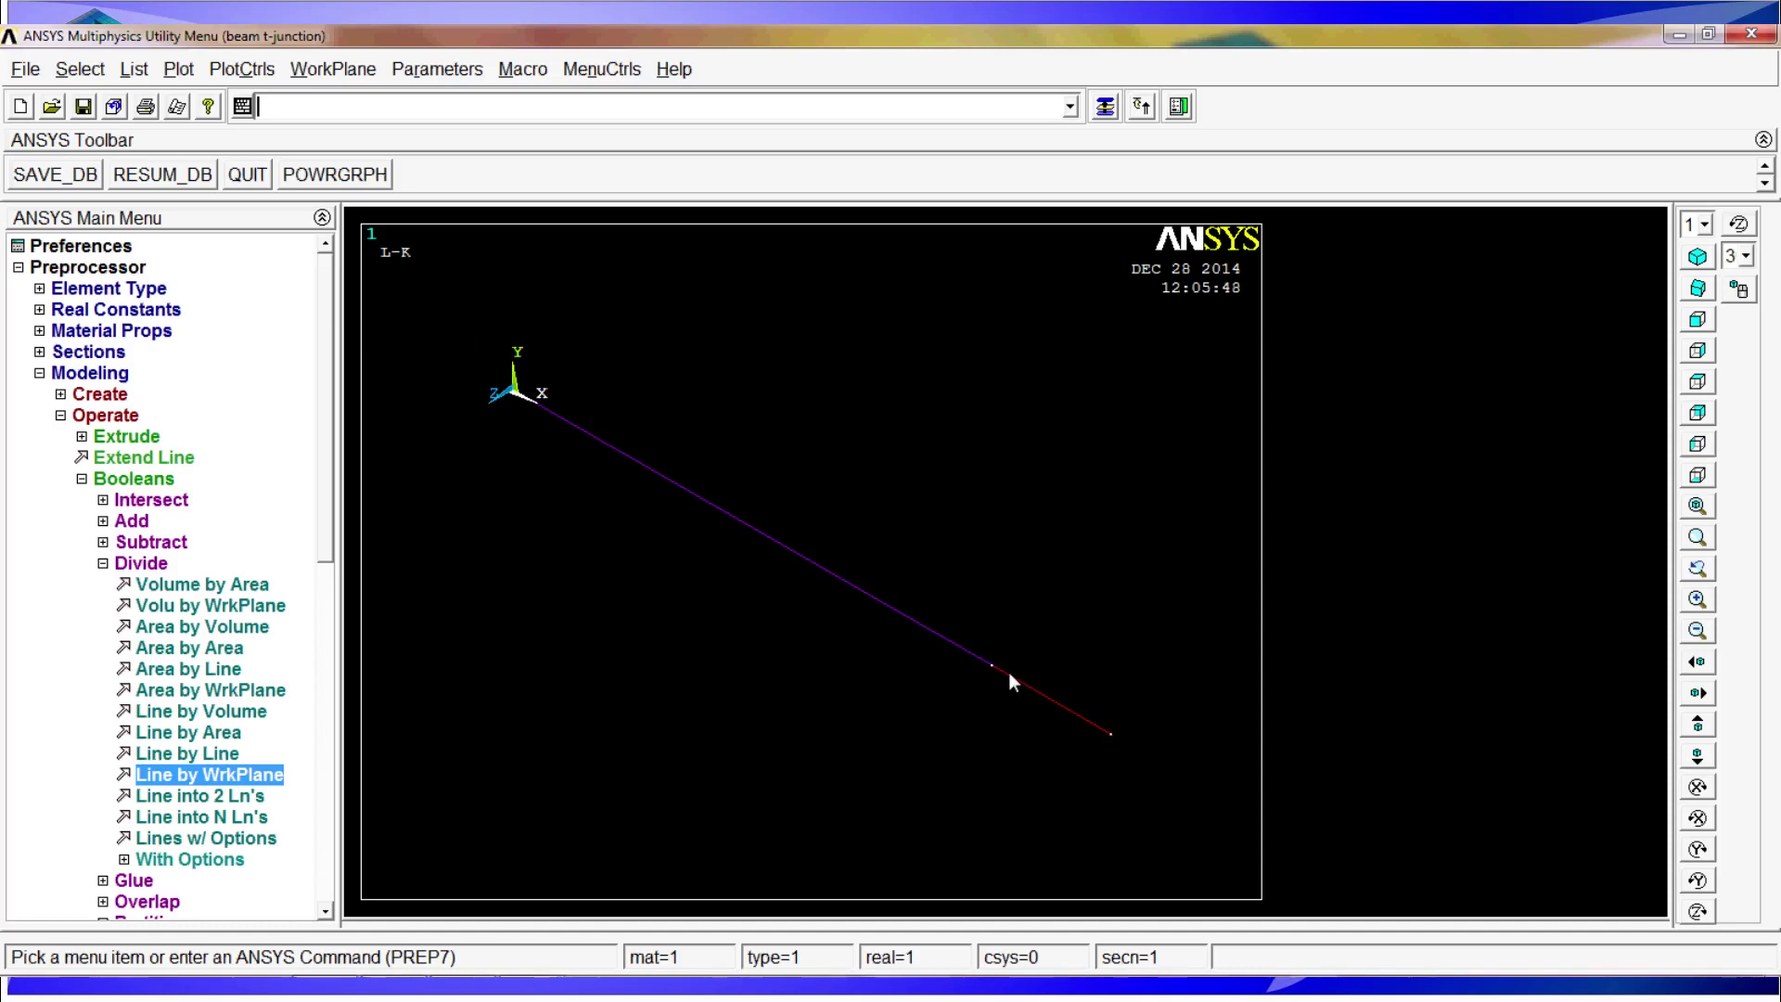
left_click(1741, 297)
left_click_drag(950, 536, 888, 631)
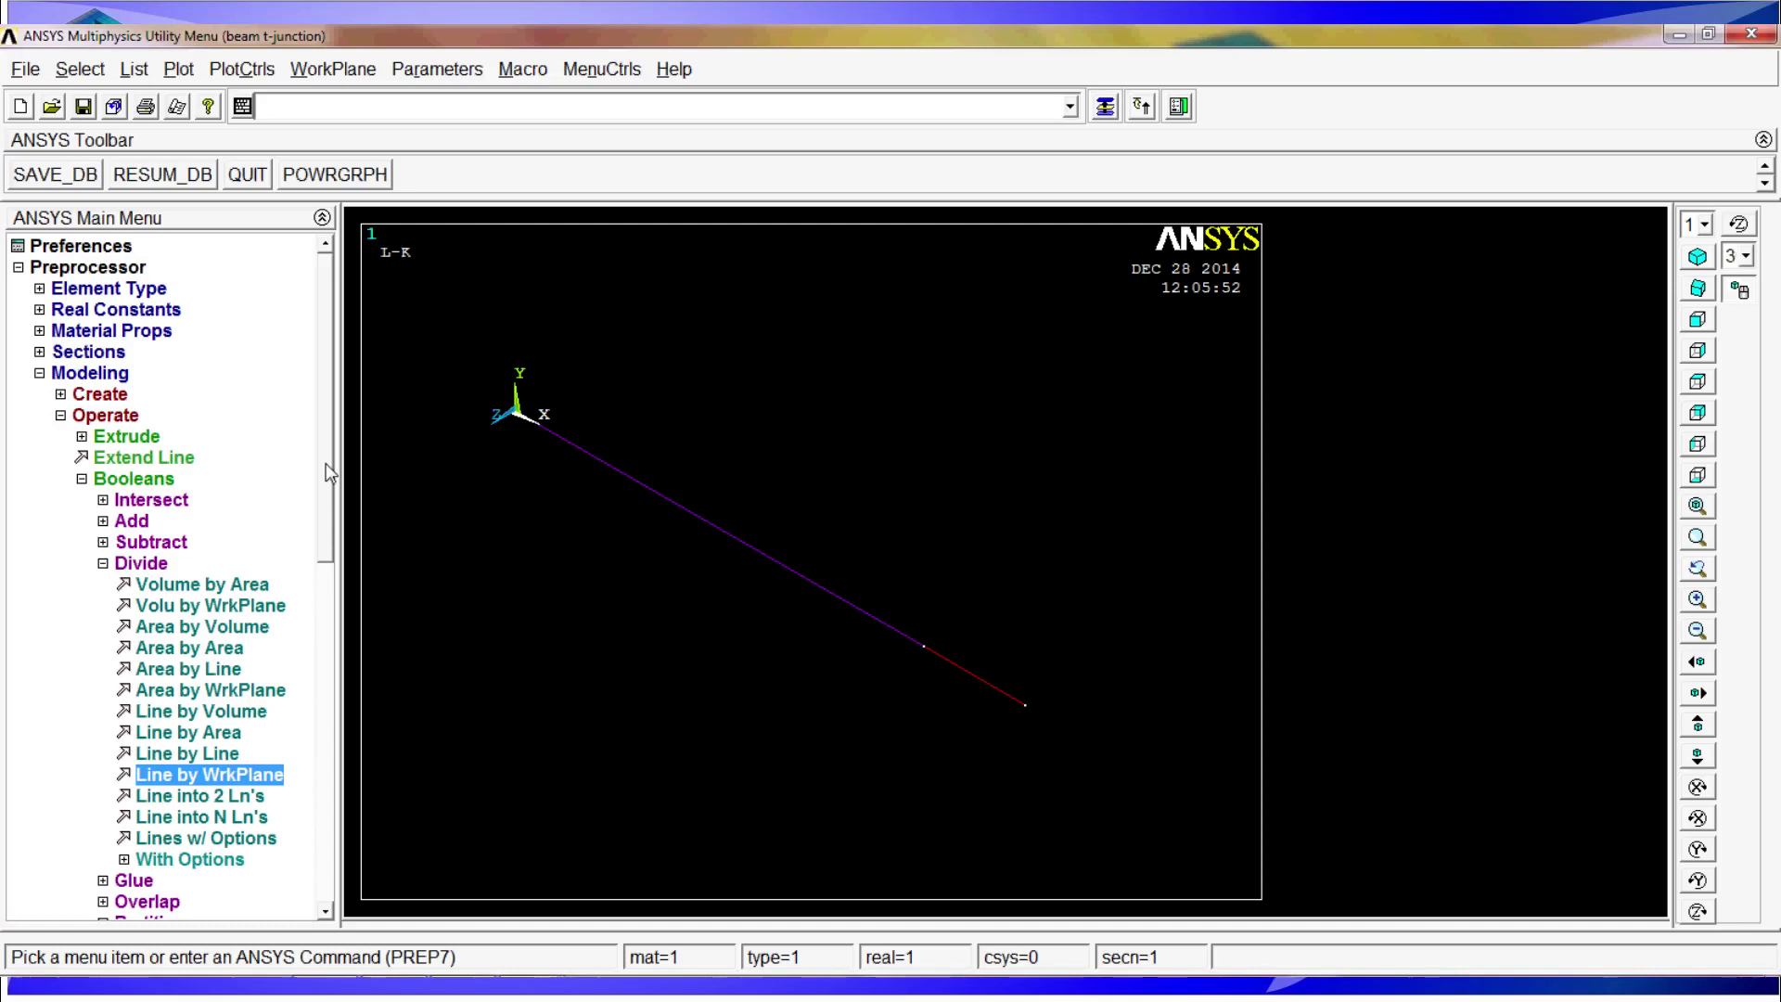
left_click(98, 479)
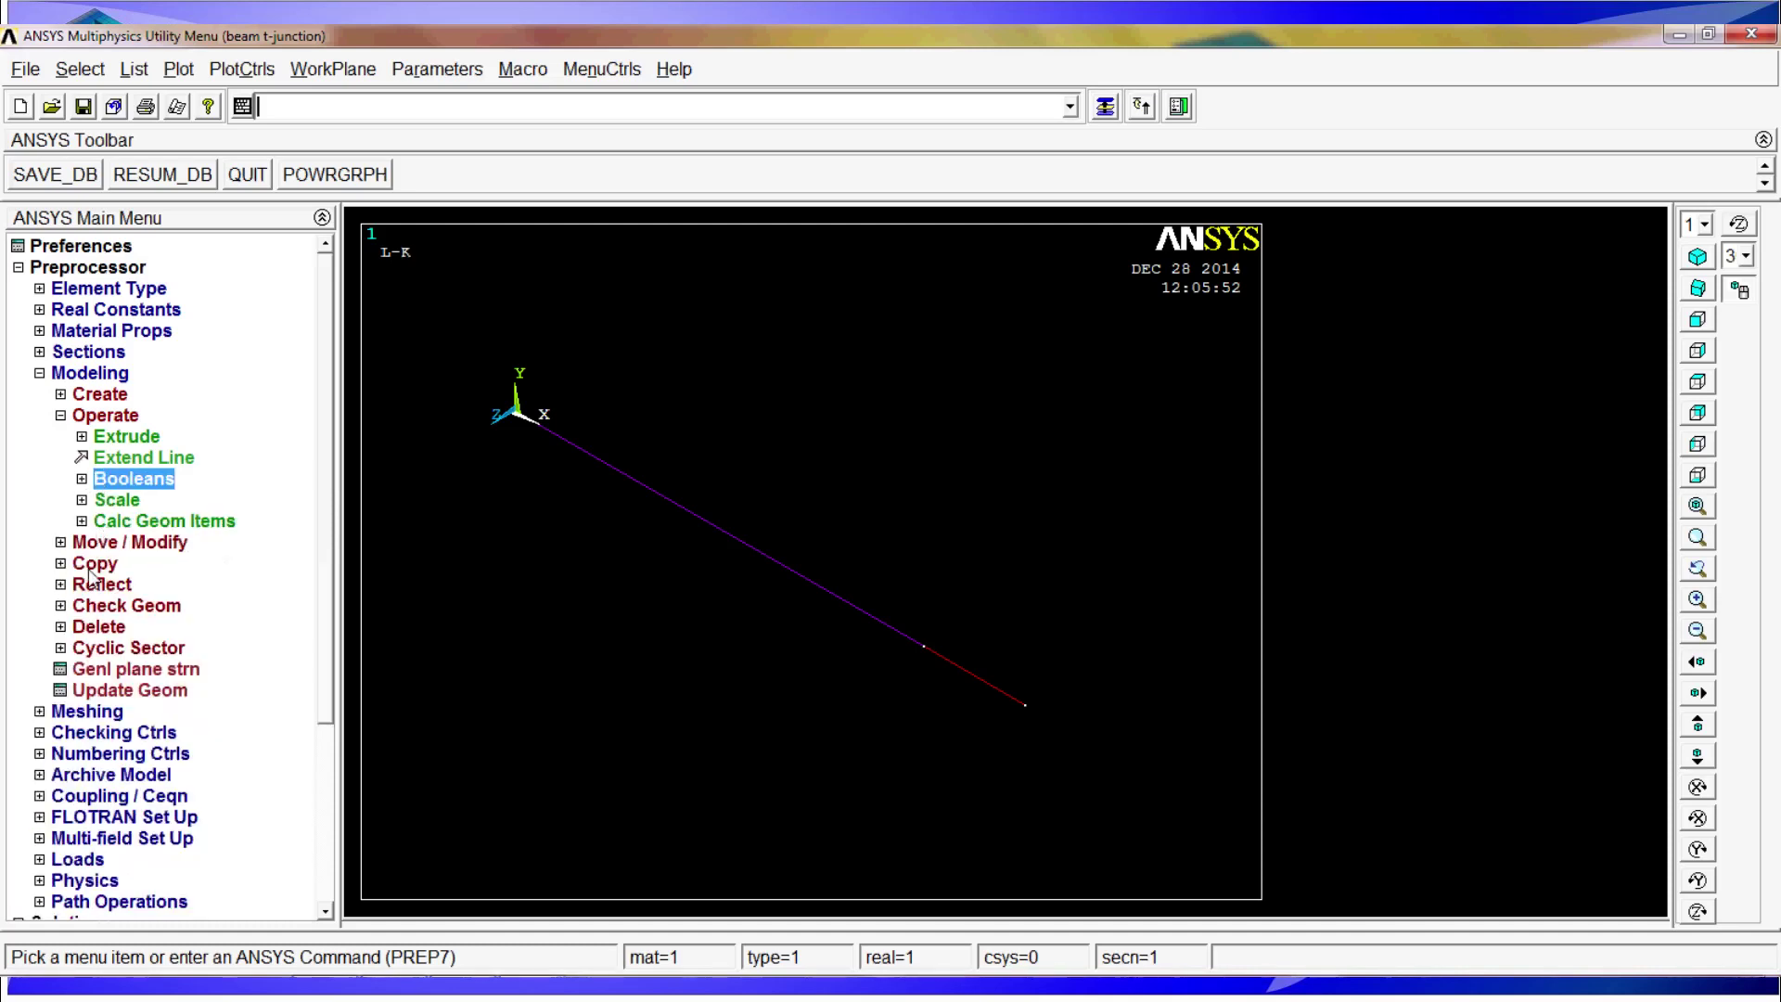
left_click(94, 565)
left_click(135, 478)
left_click(922, 646)
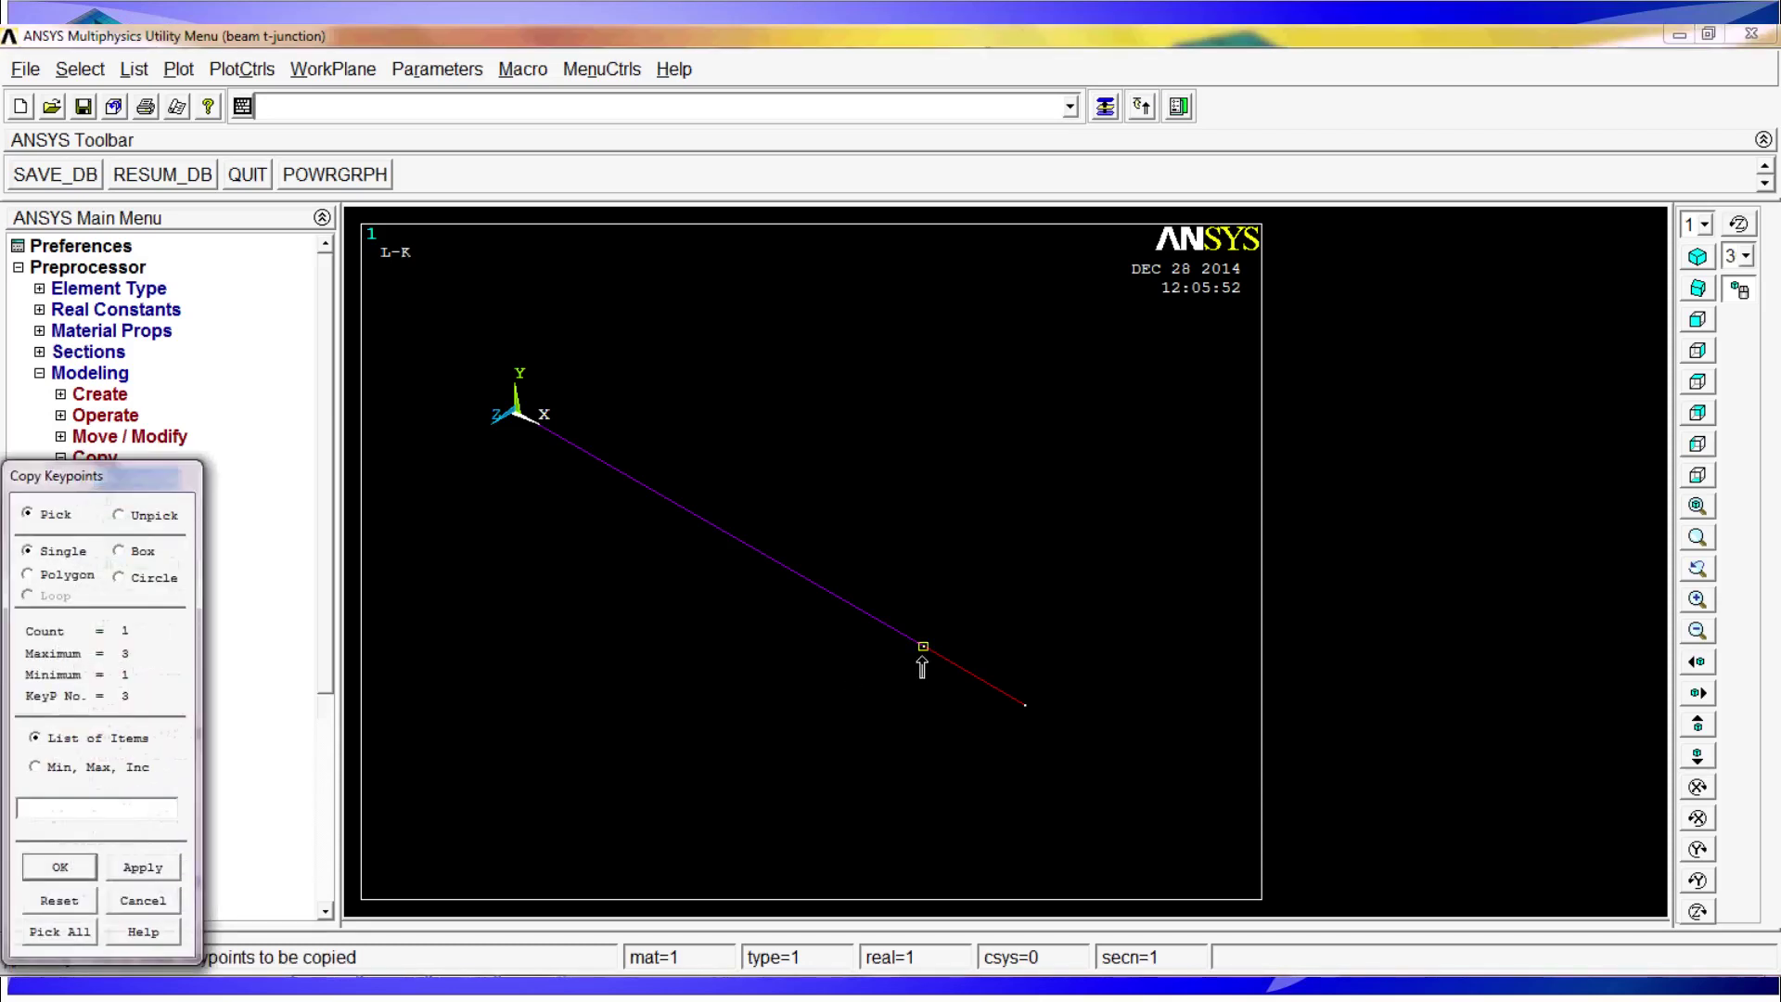
left_click(59, 866)
left_click(1030, 533)
type("0.5")
left_click(832, 660)
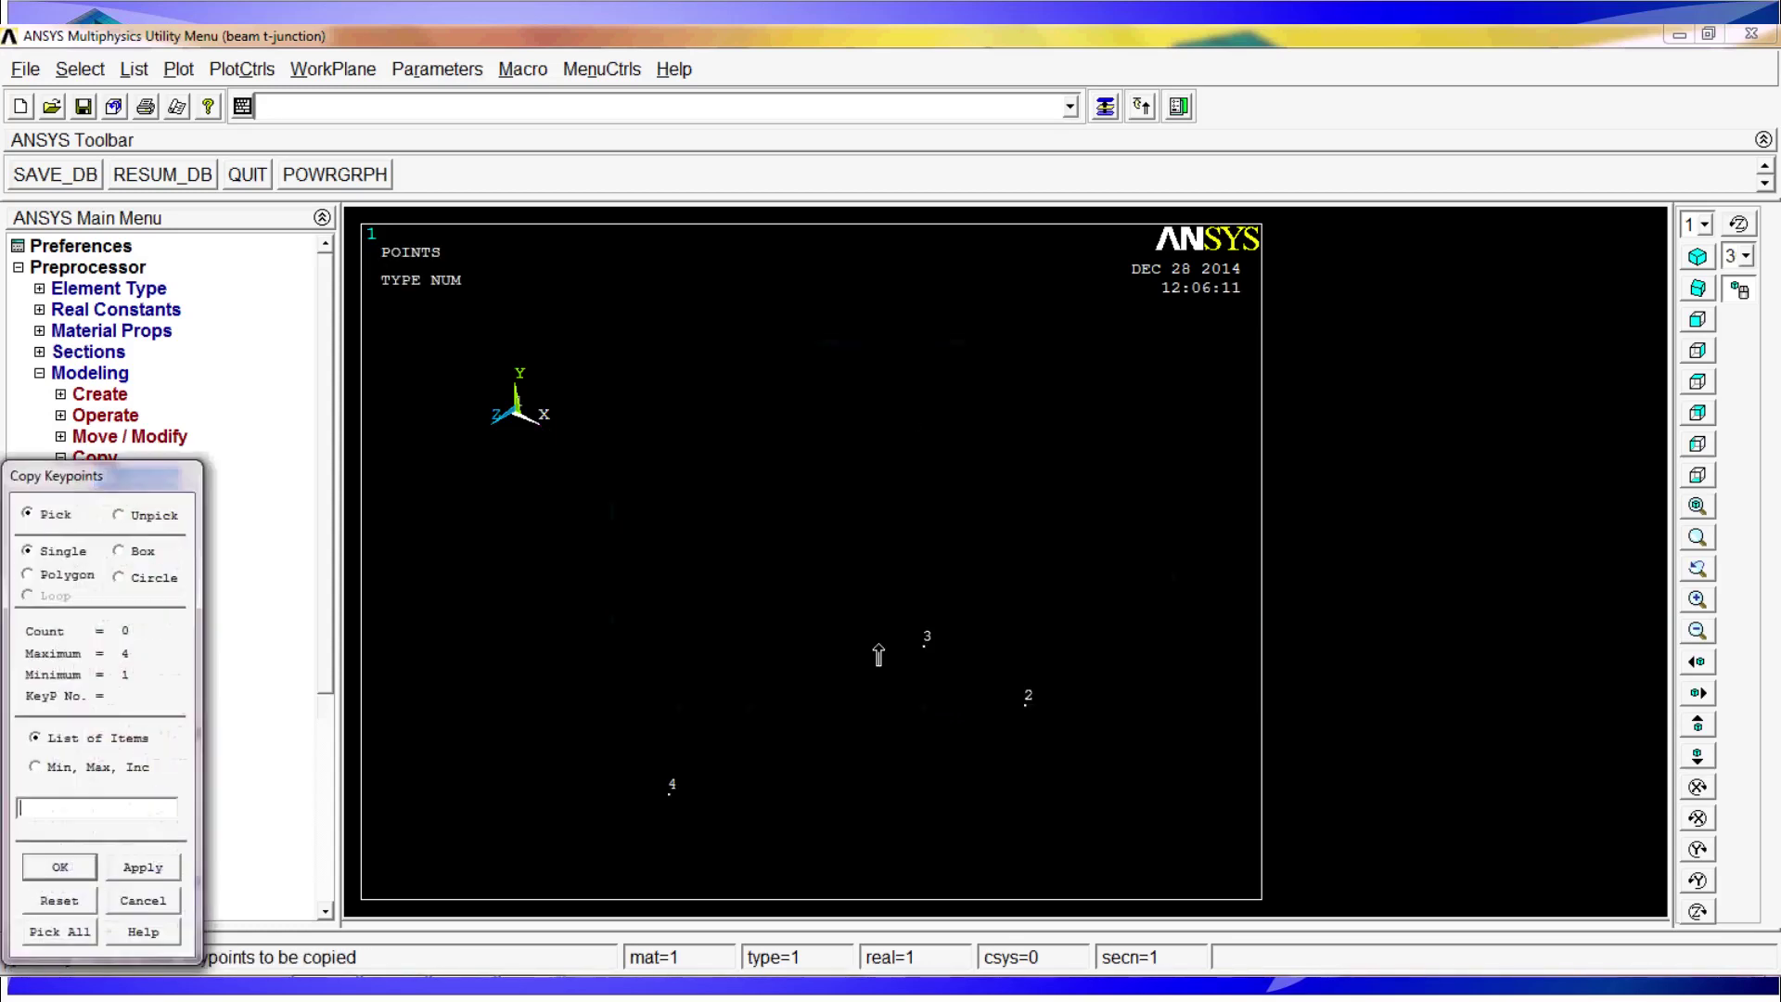
- Copy the same division-point keypoint with a Z-offset of -0.5 and replot the model with gplot
left_click(892, 664)
left_click(91, 864)
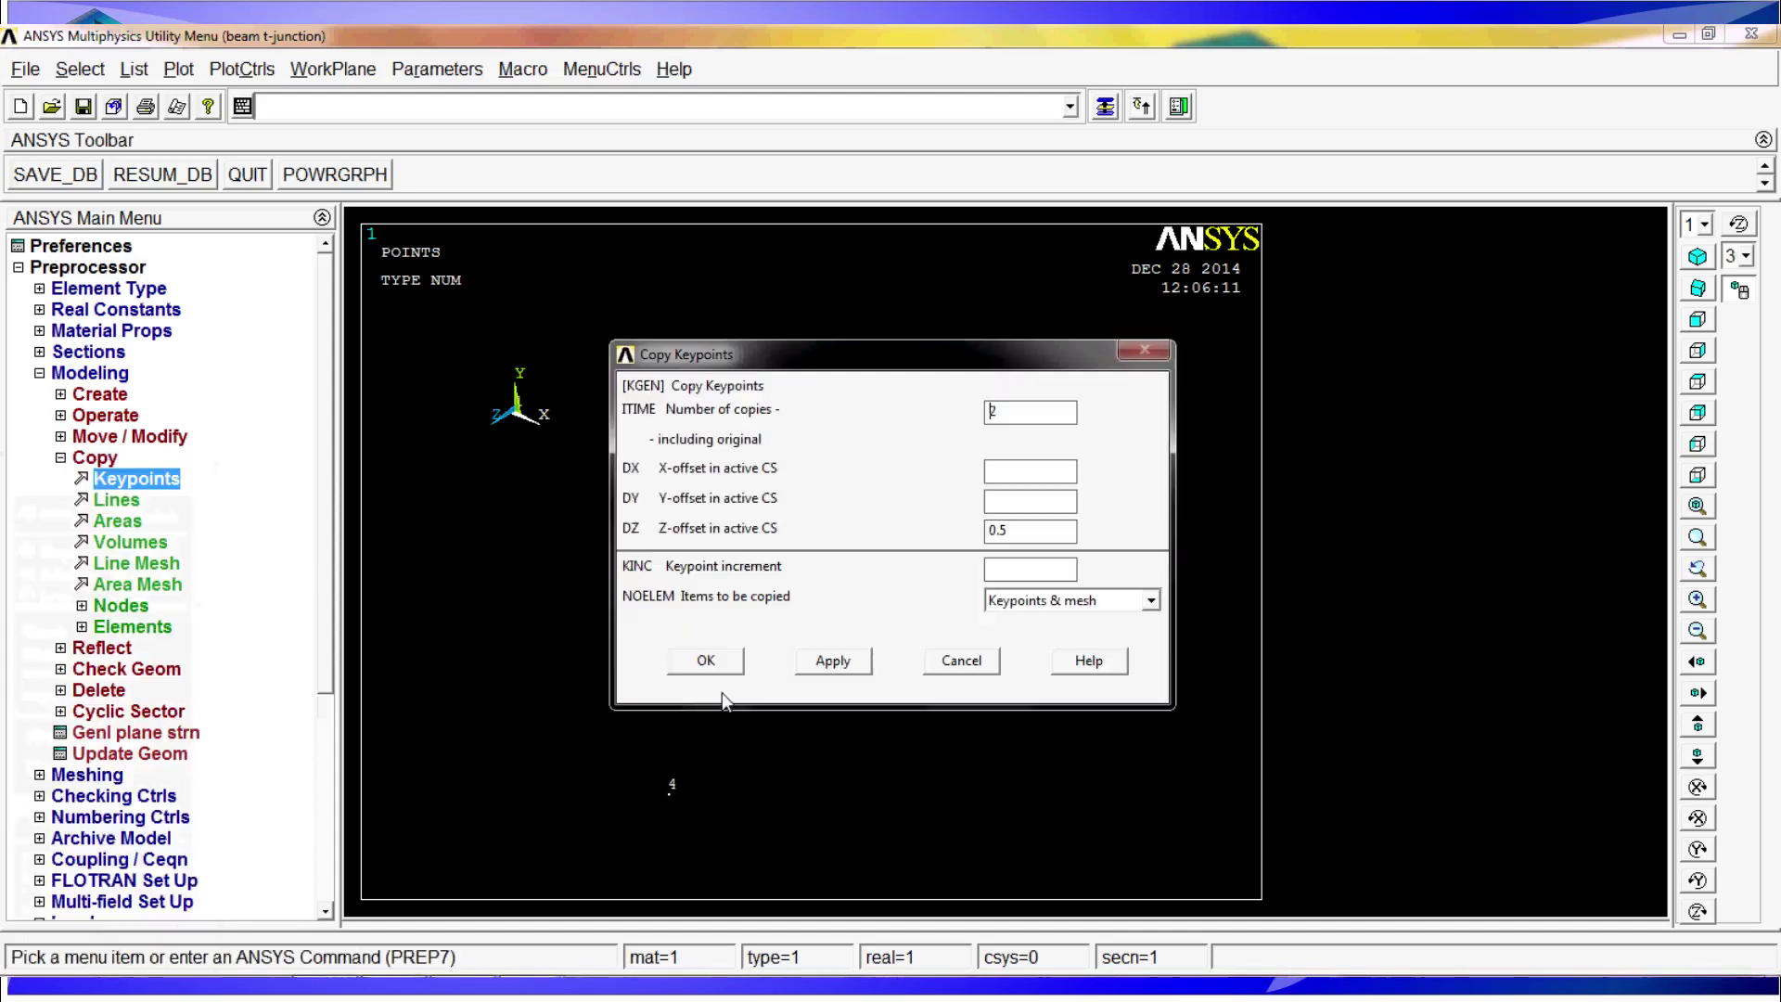
left_click(991, 531)
type("-")
left_click(723, 666)
type("gplot")
key("Return")
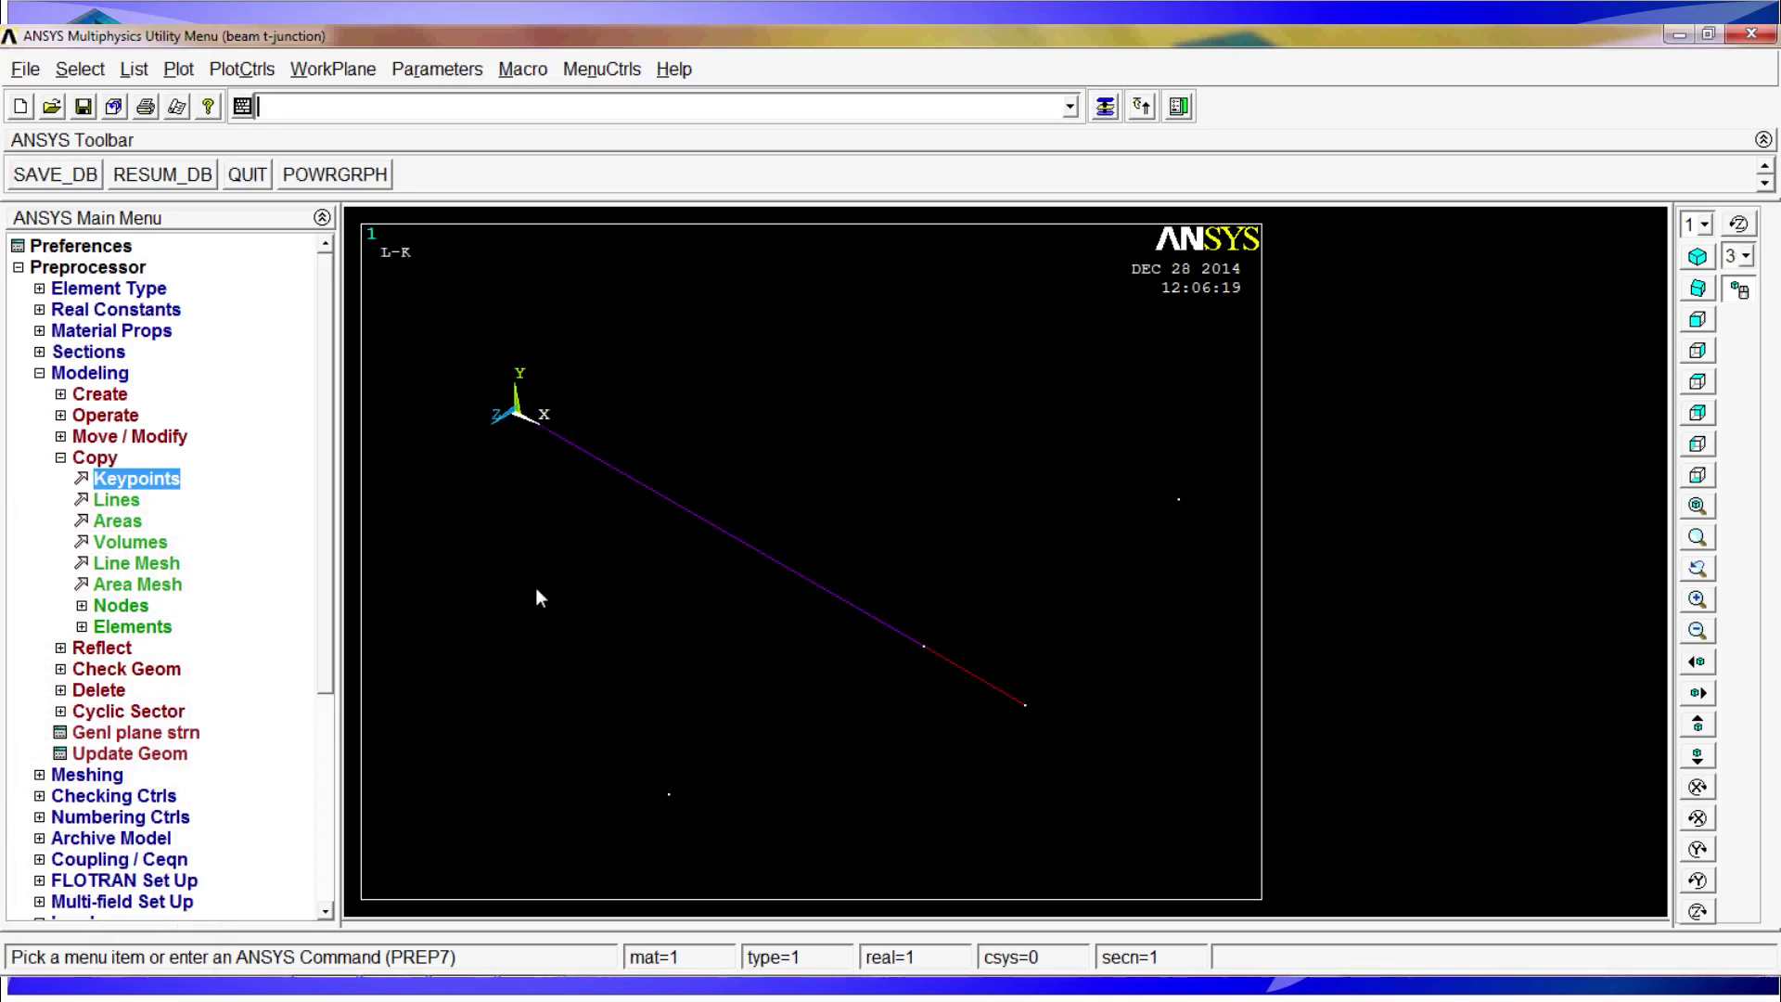
- Create straight lines joining the division-point keypoint to the two copied keypoints on either side
left_click(102, 395)
left_click(116, 436)
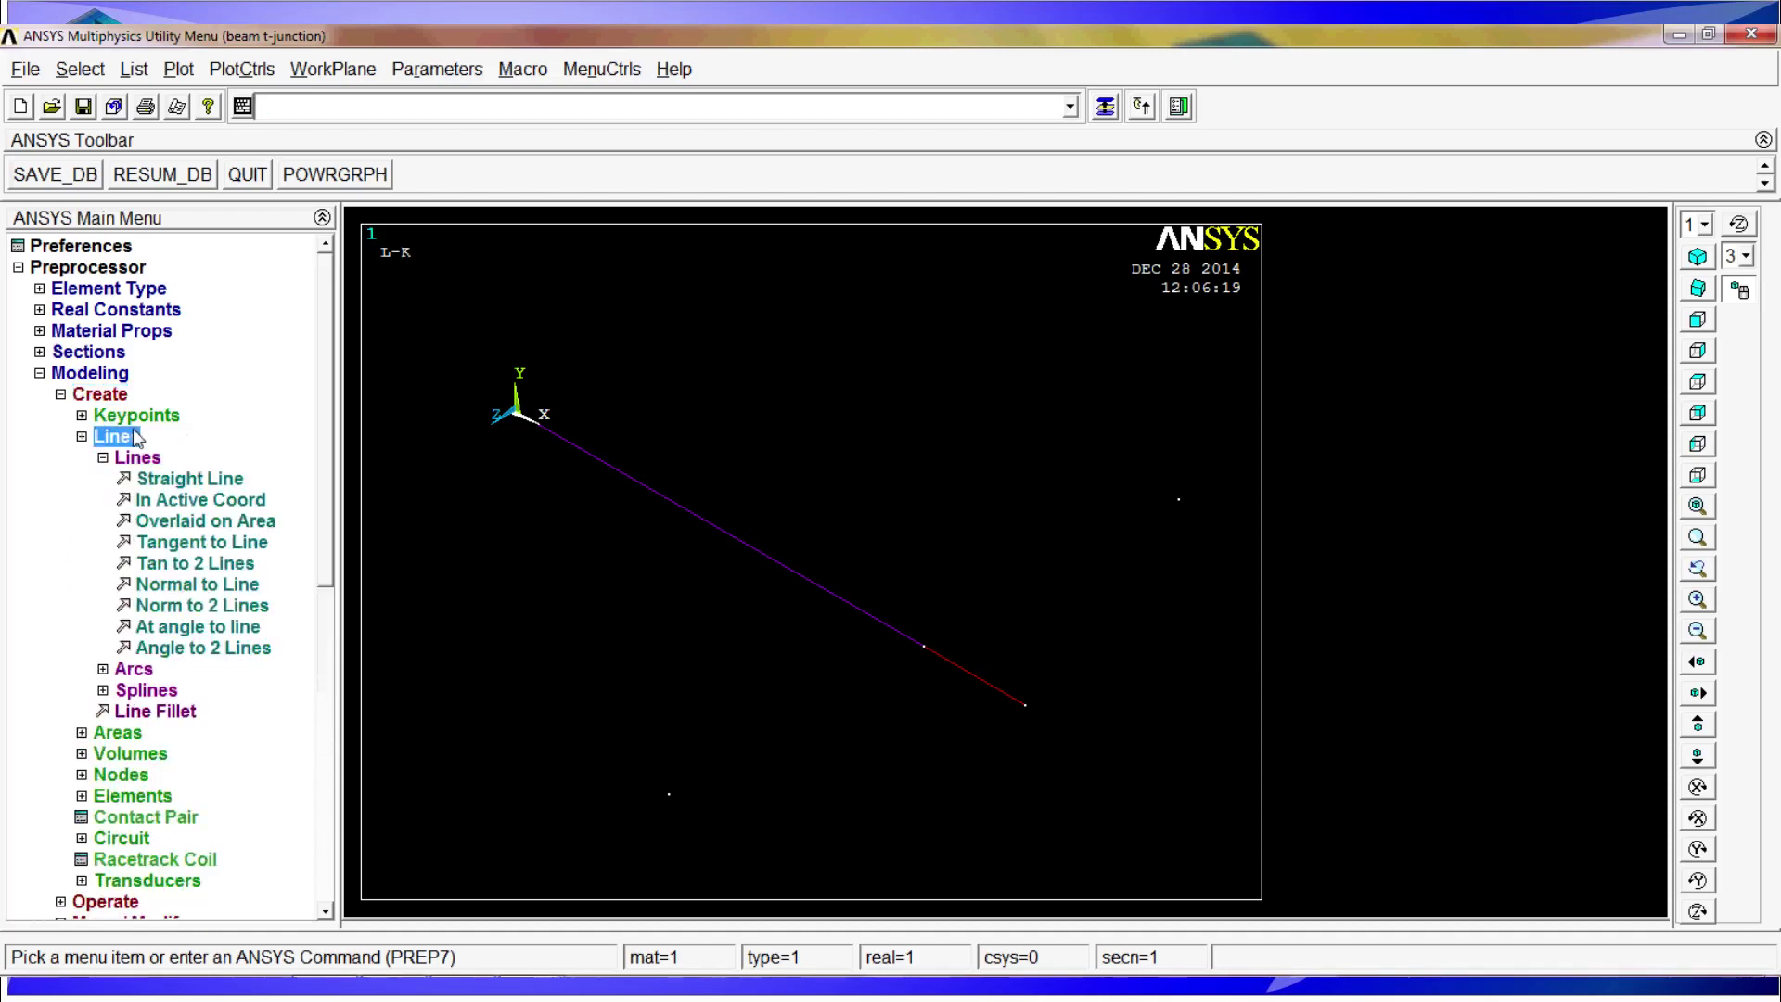
left_click(206, 480)
left_click(890, 729)
left_click(954, 660)
left_click(1178, 499)
left_click(65, 870)
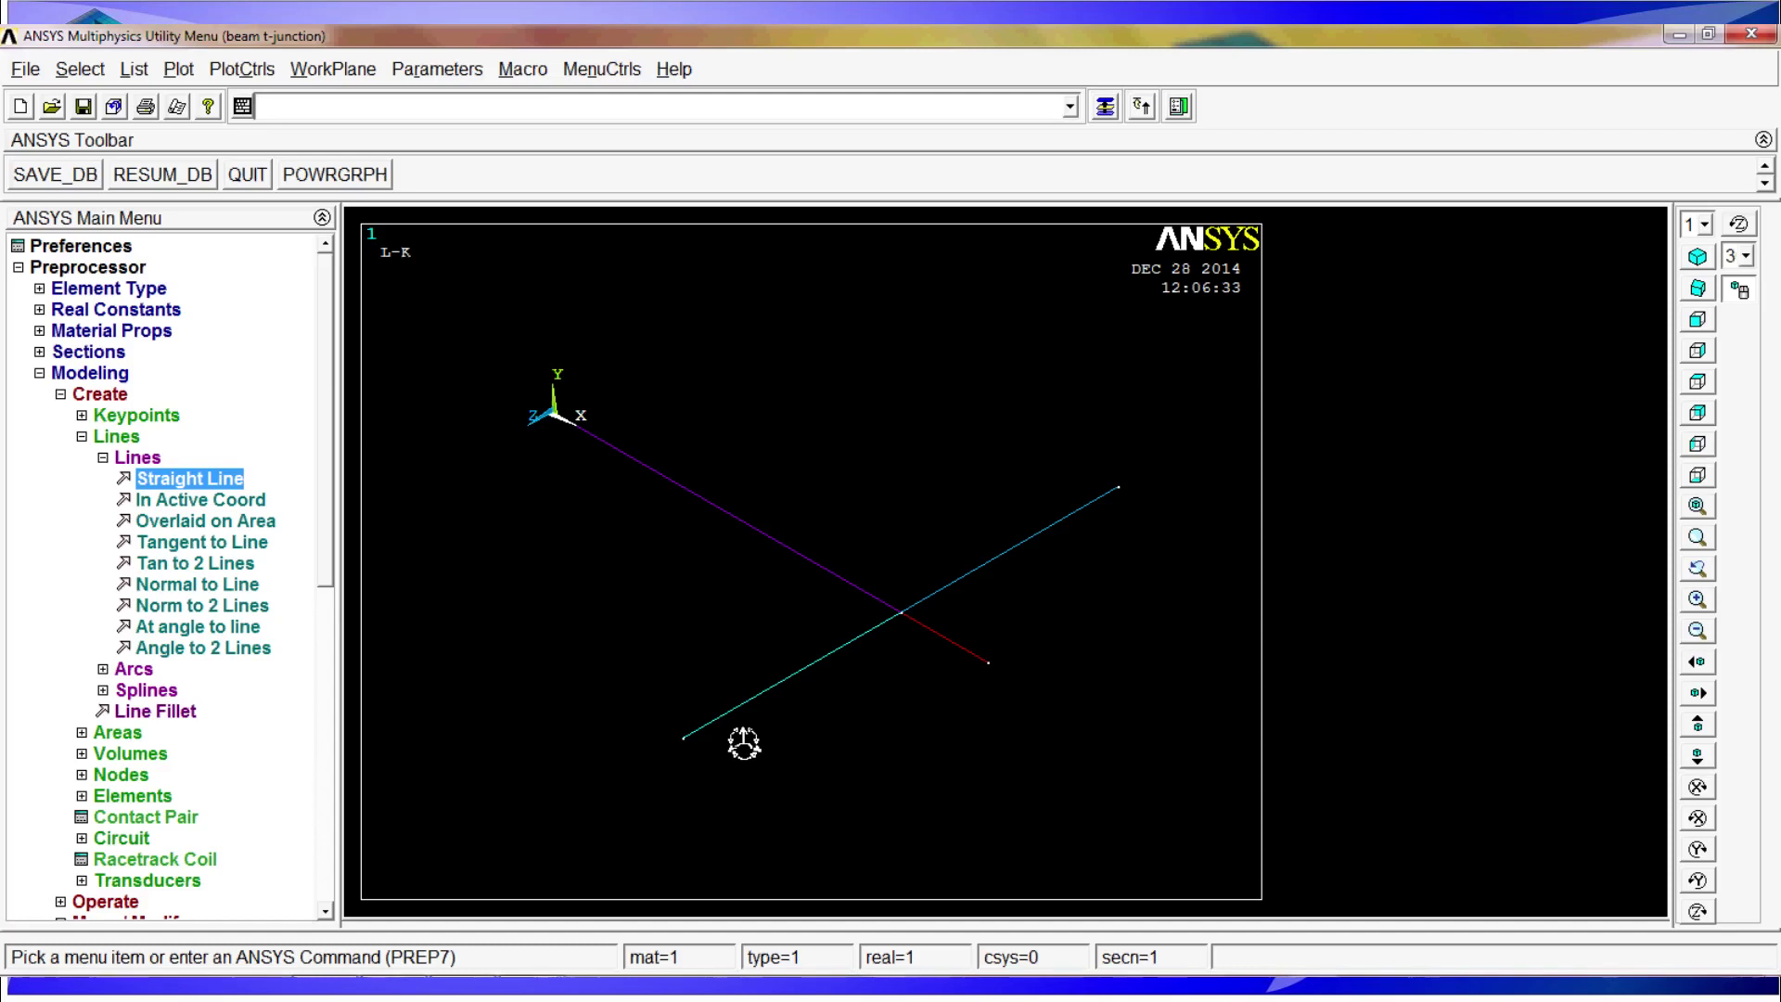
- Add the structural Beam 2 node 188 element type with reference number 1
left_click(79, 371)
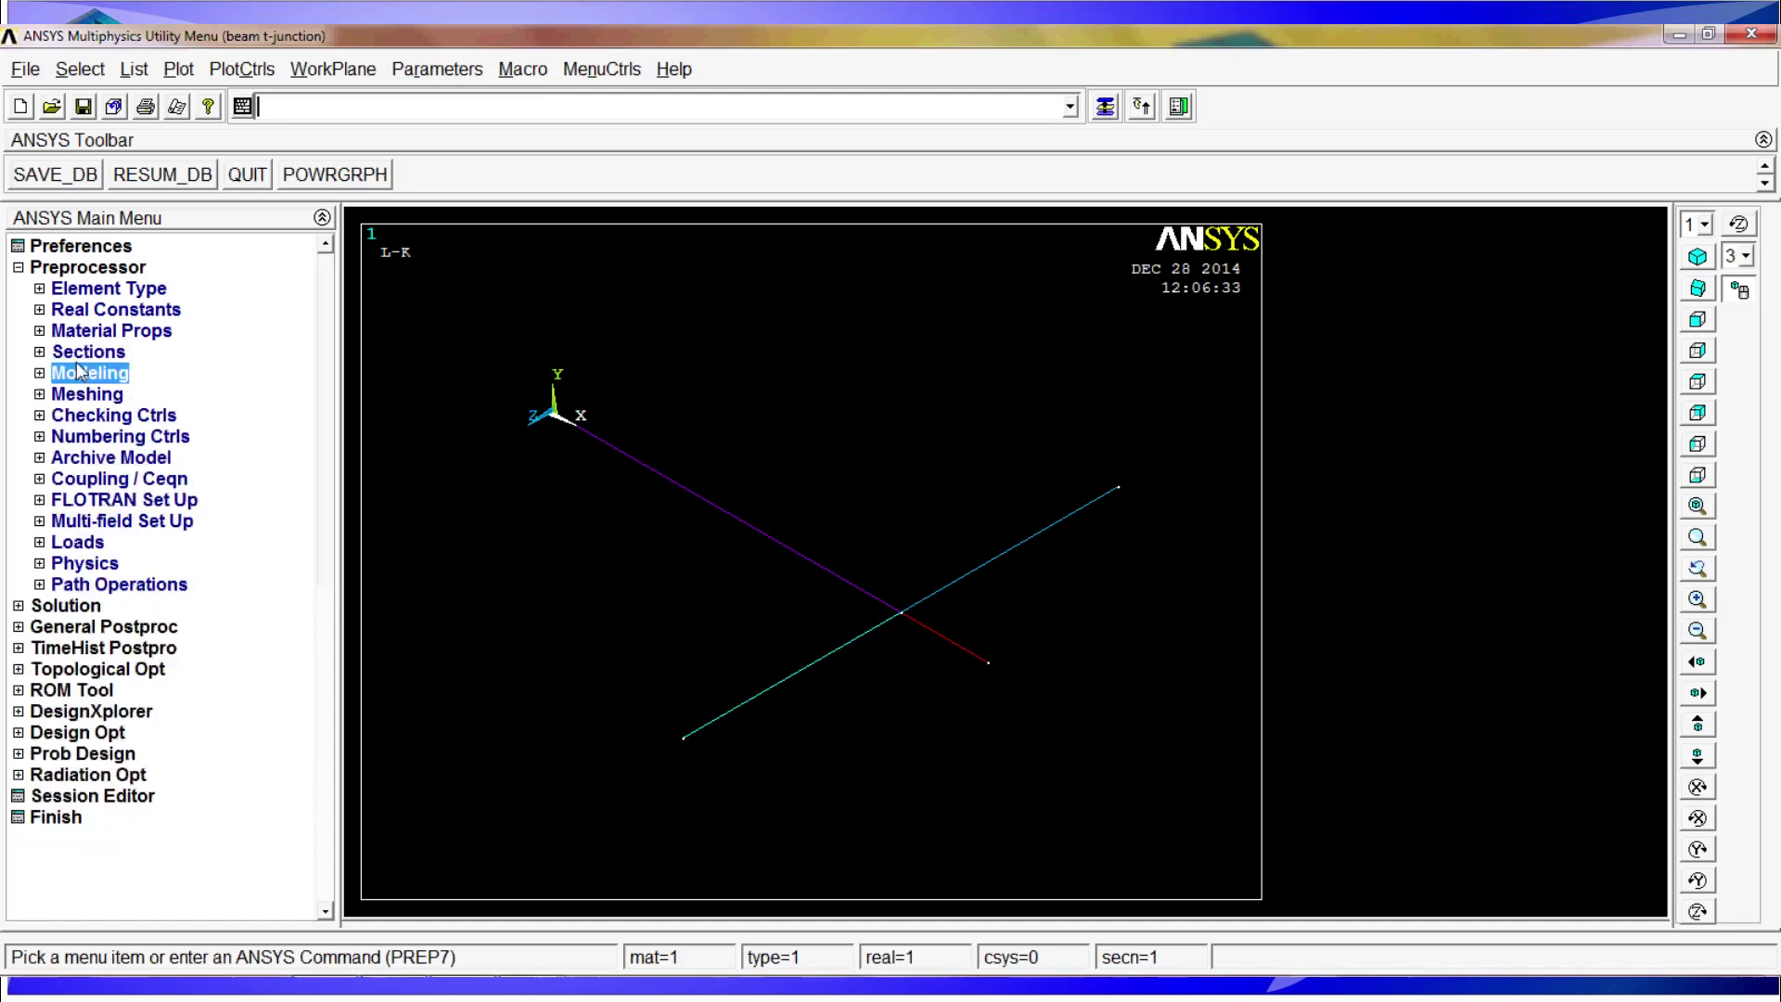
left_click(123, 290)
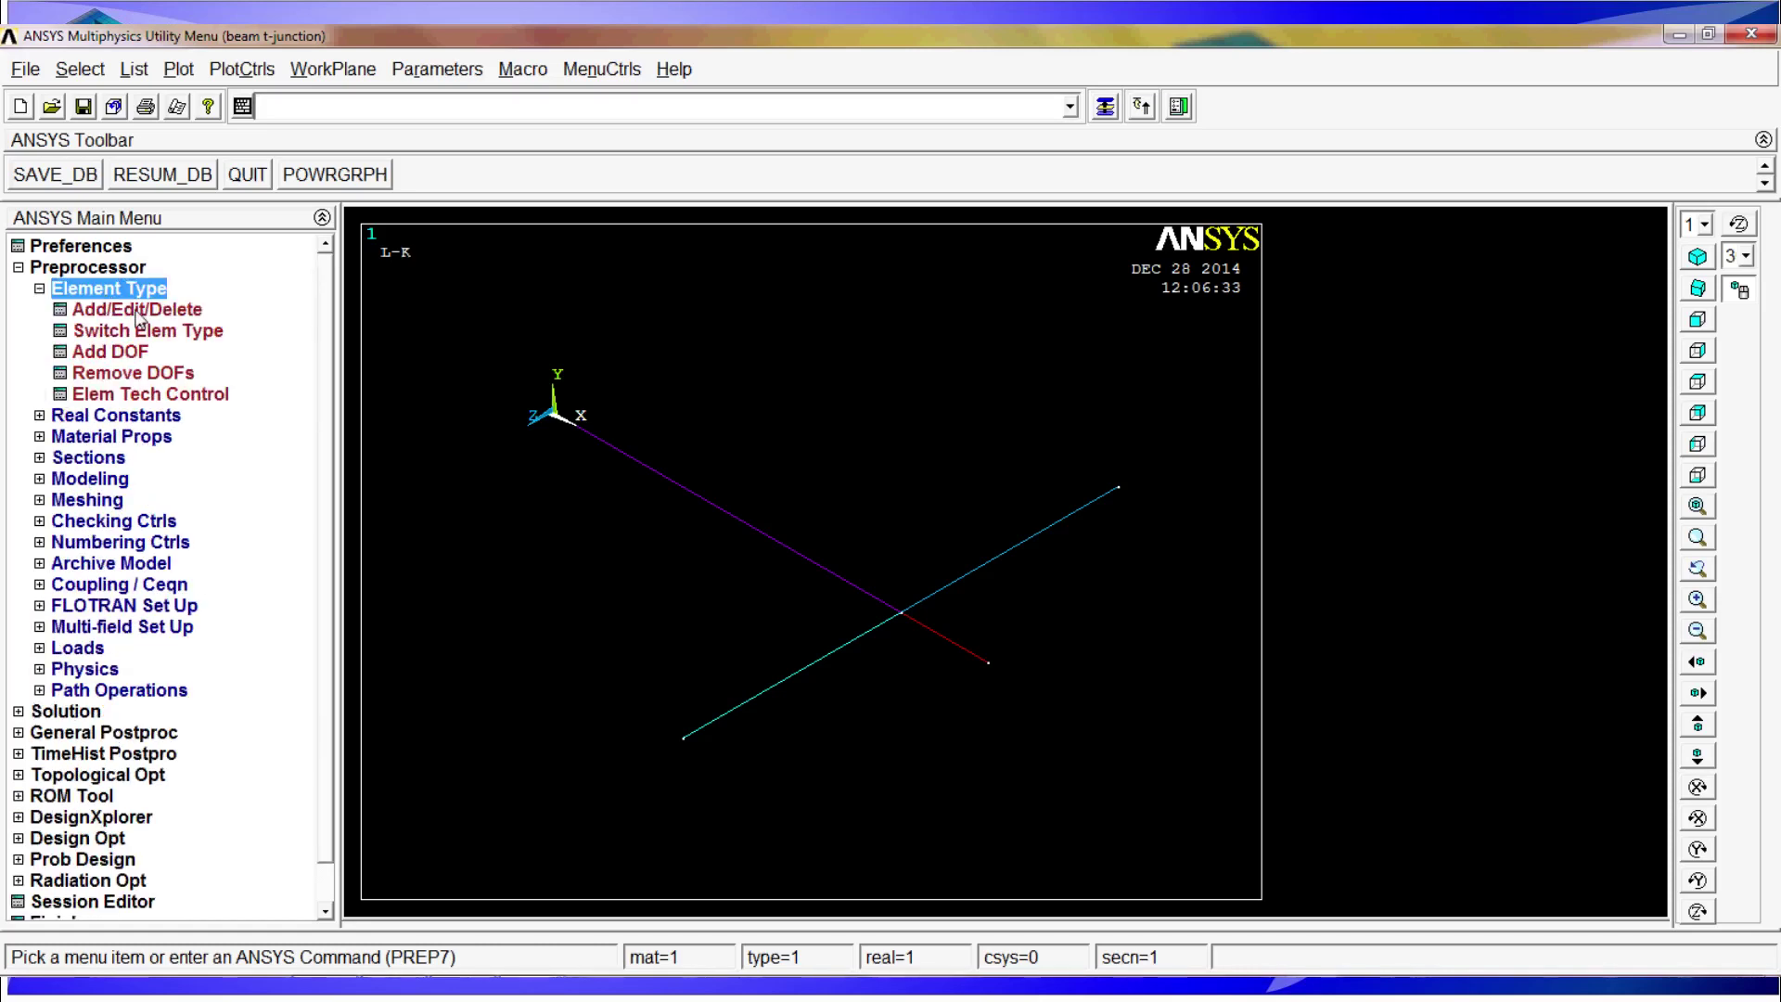
left_click(137, 311)
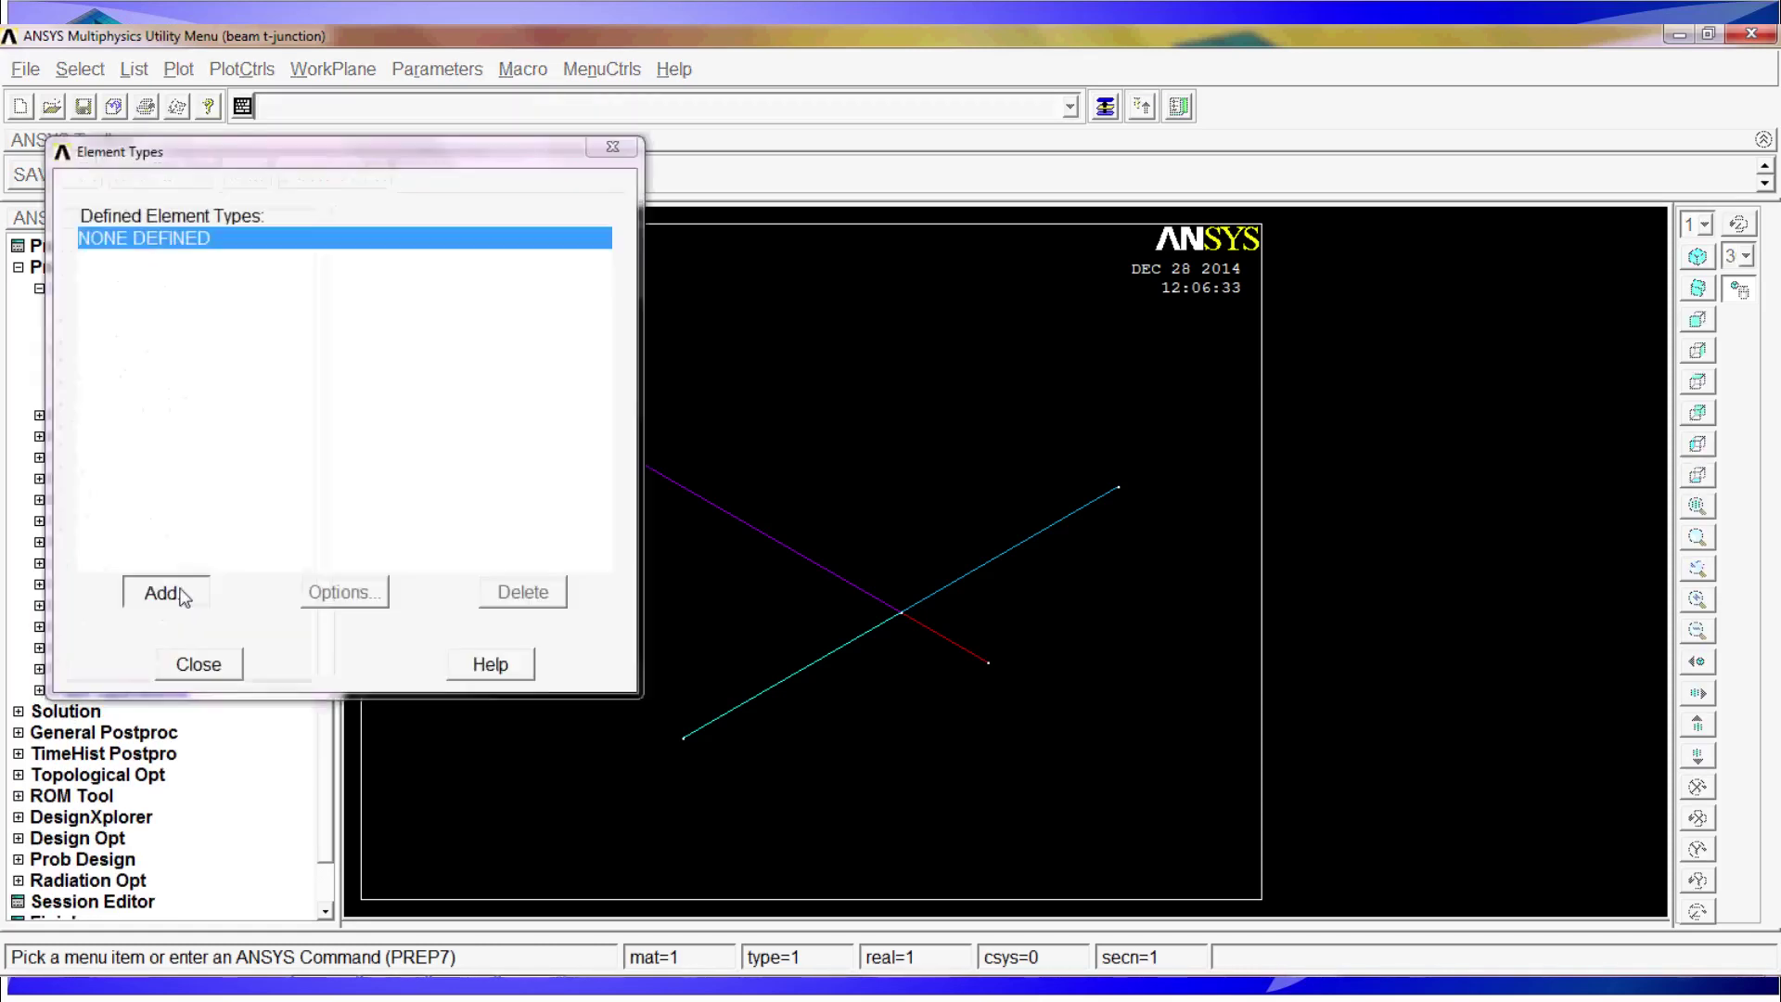
left_click(167, 592)
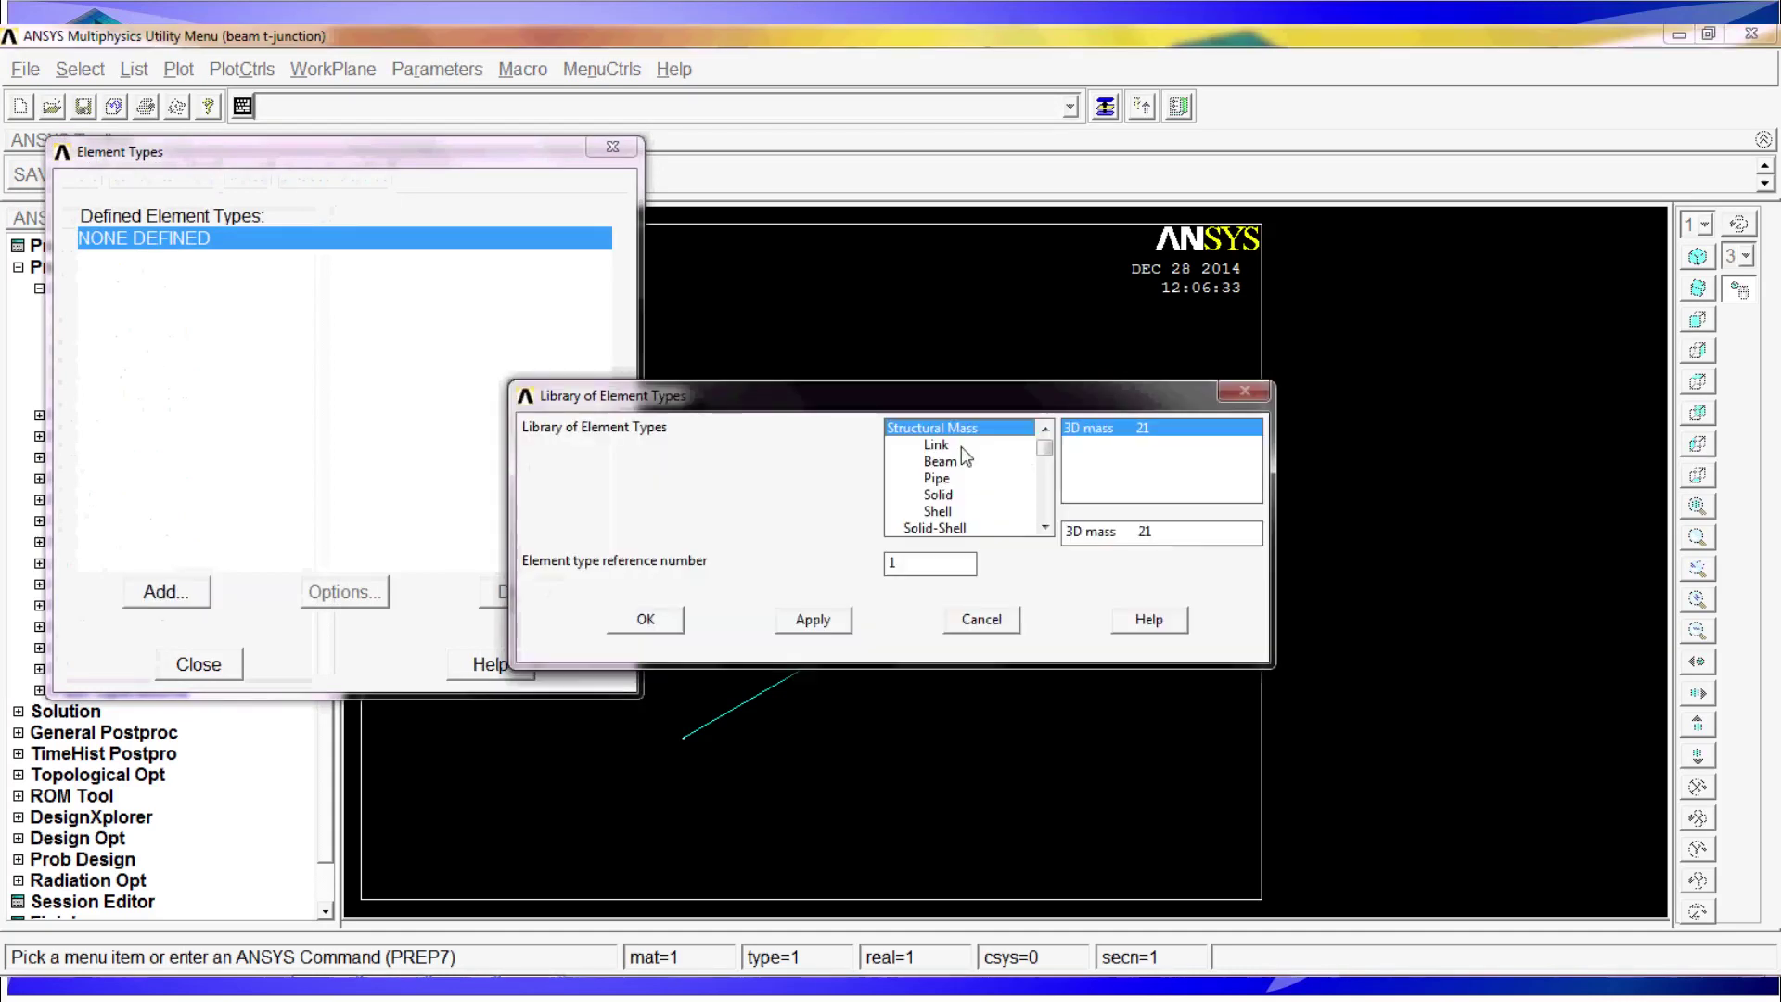
left_click(954, 461)
left_click(1110, 445)
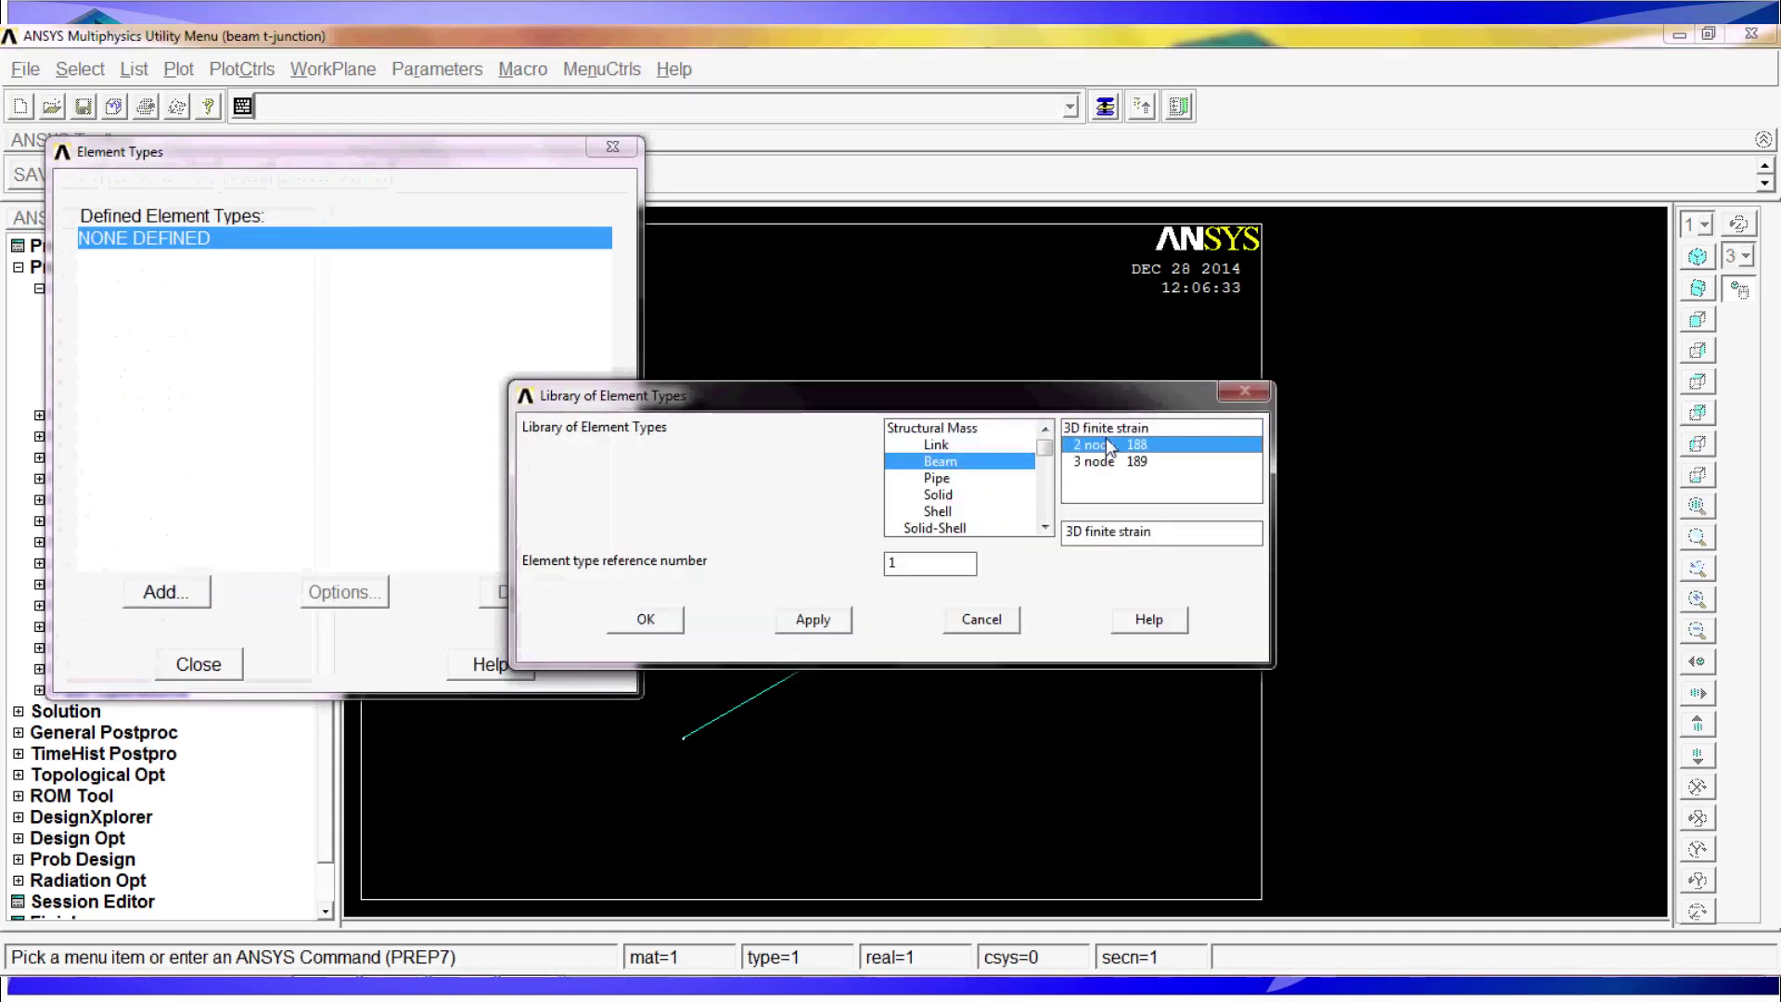
left_click(653, 621)
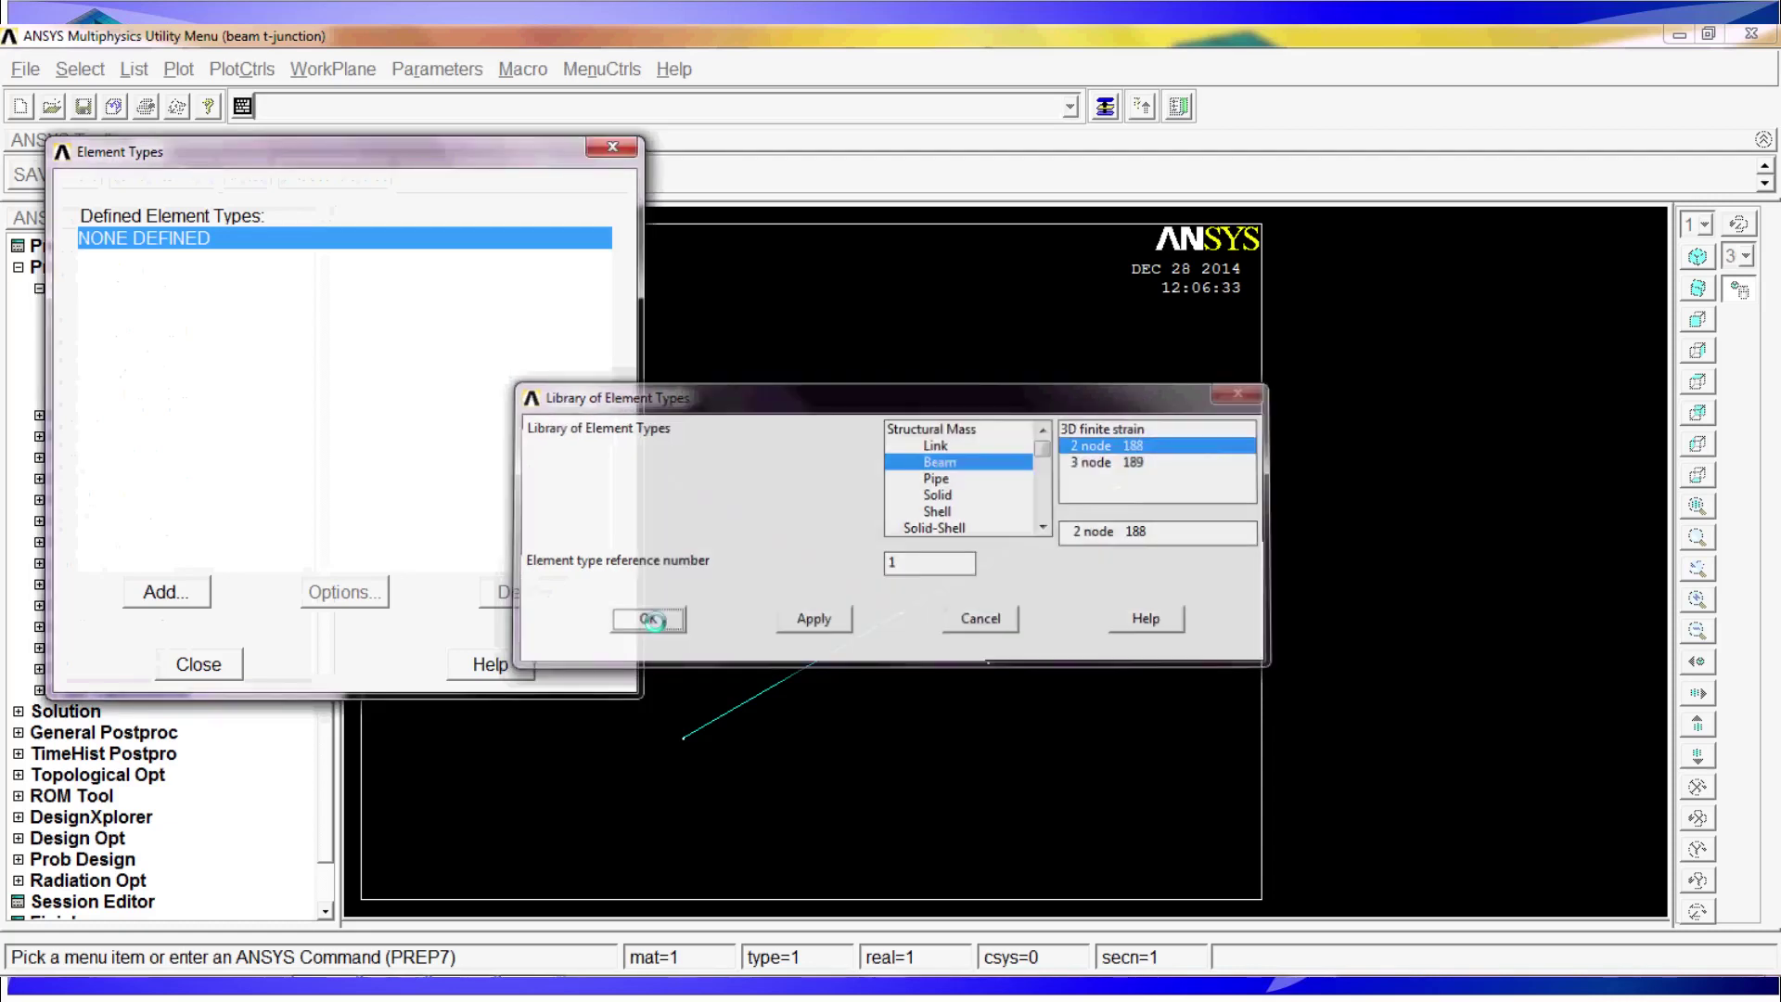
left_click(200, 669)
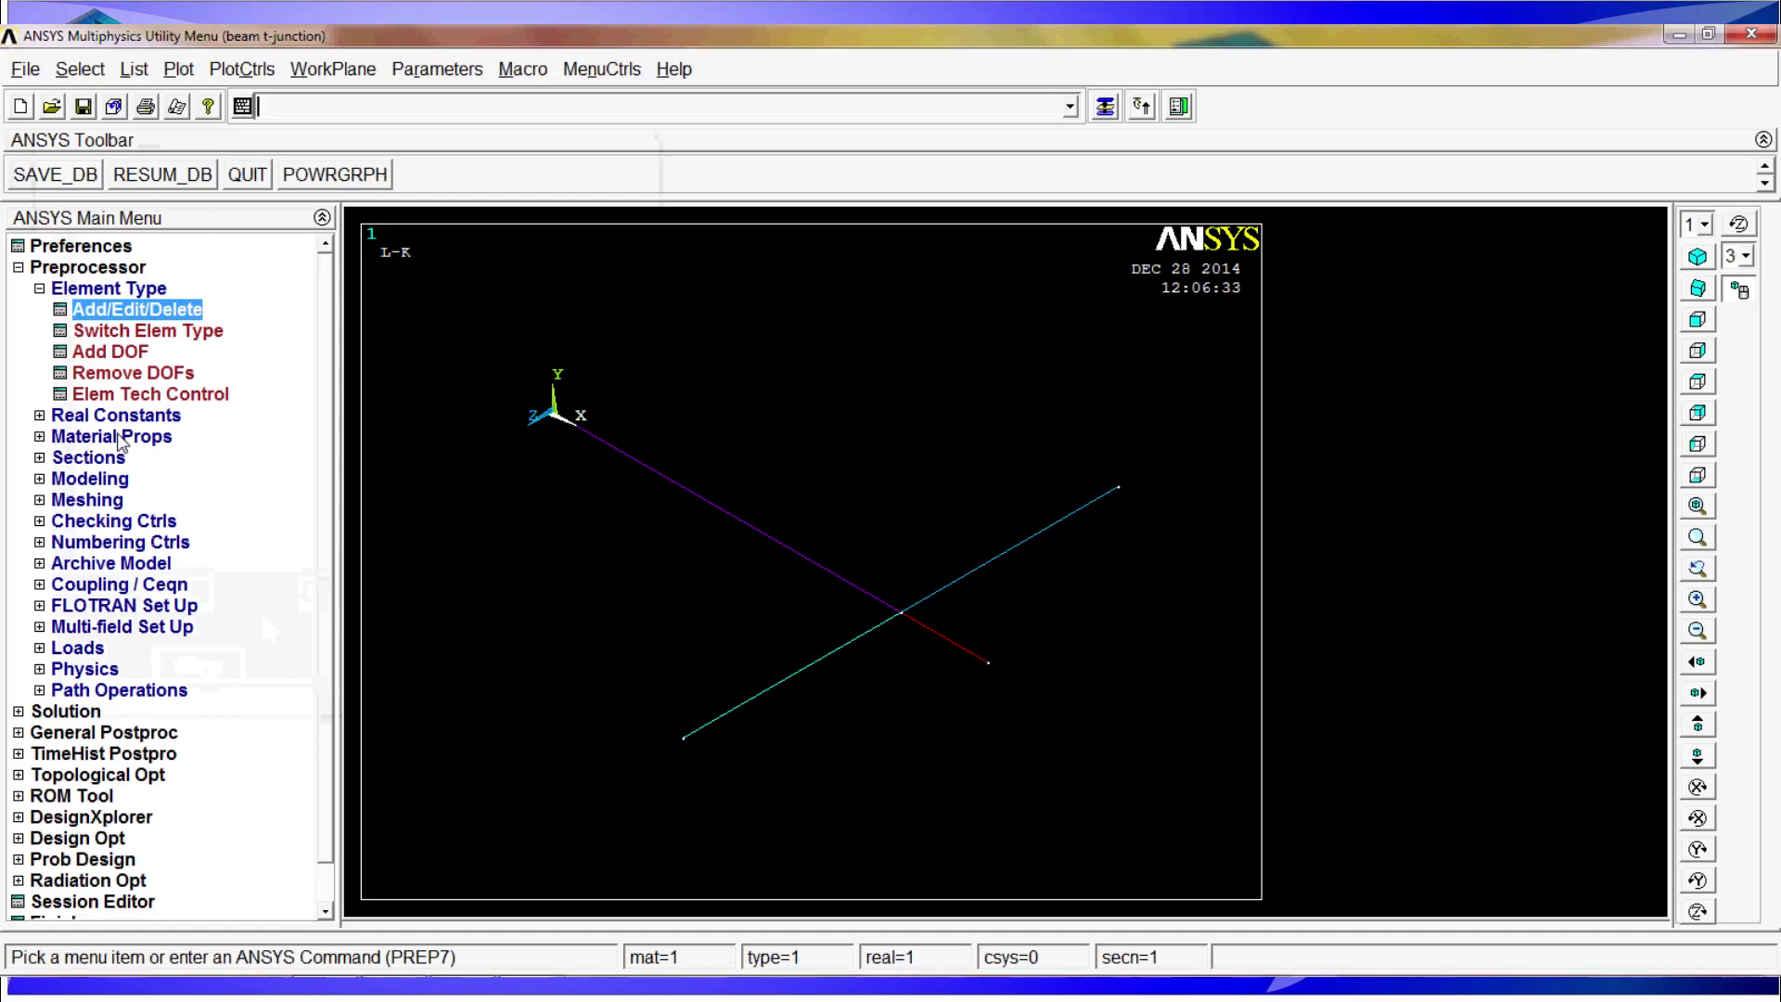
- Define a linear elastic isotropic material for material model 1 with EX 2.1e11 and PRXY 0.3
left_click(119, 438)
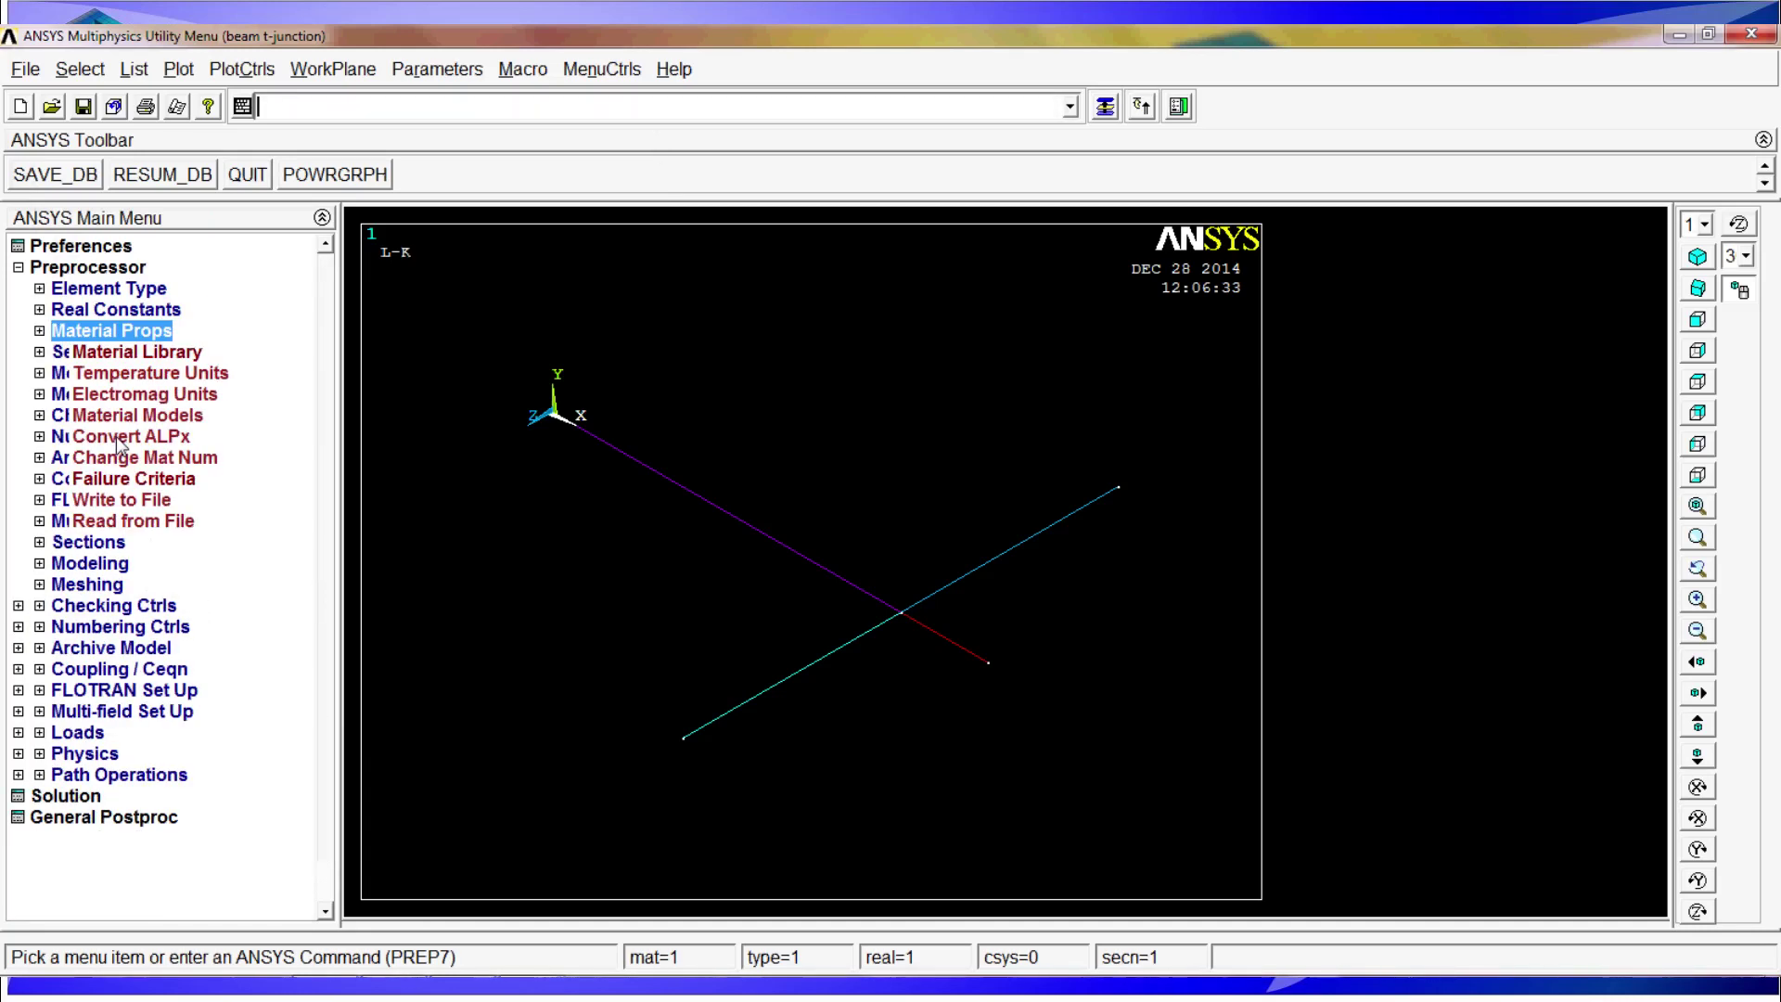
left_click(159, 418)
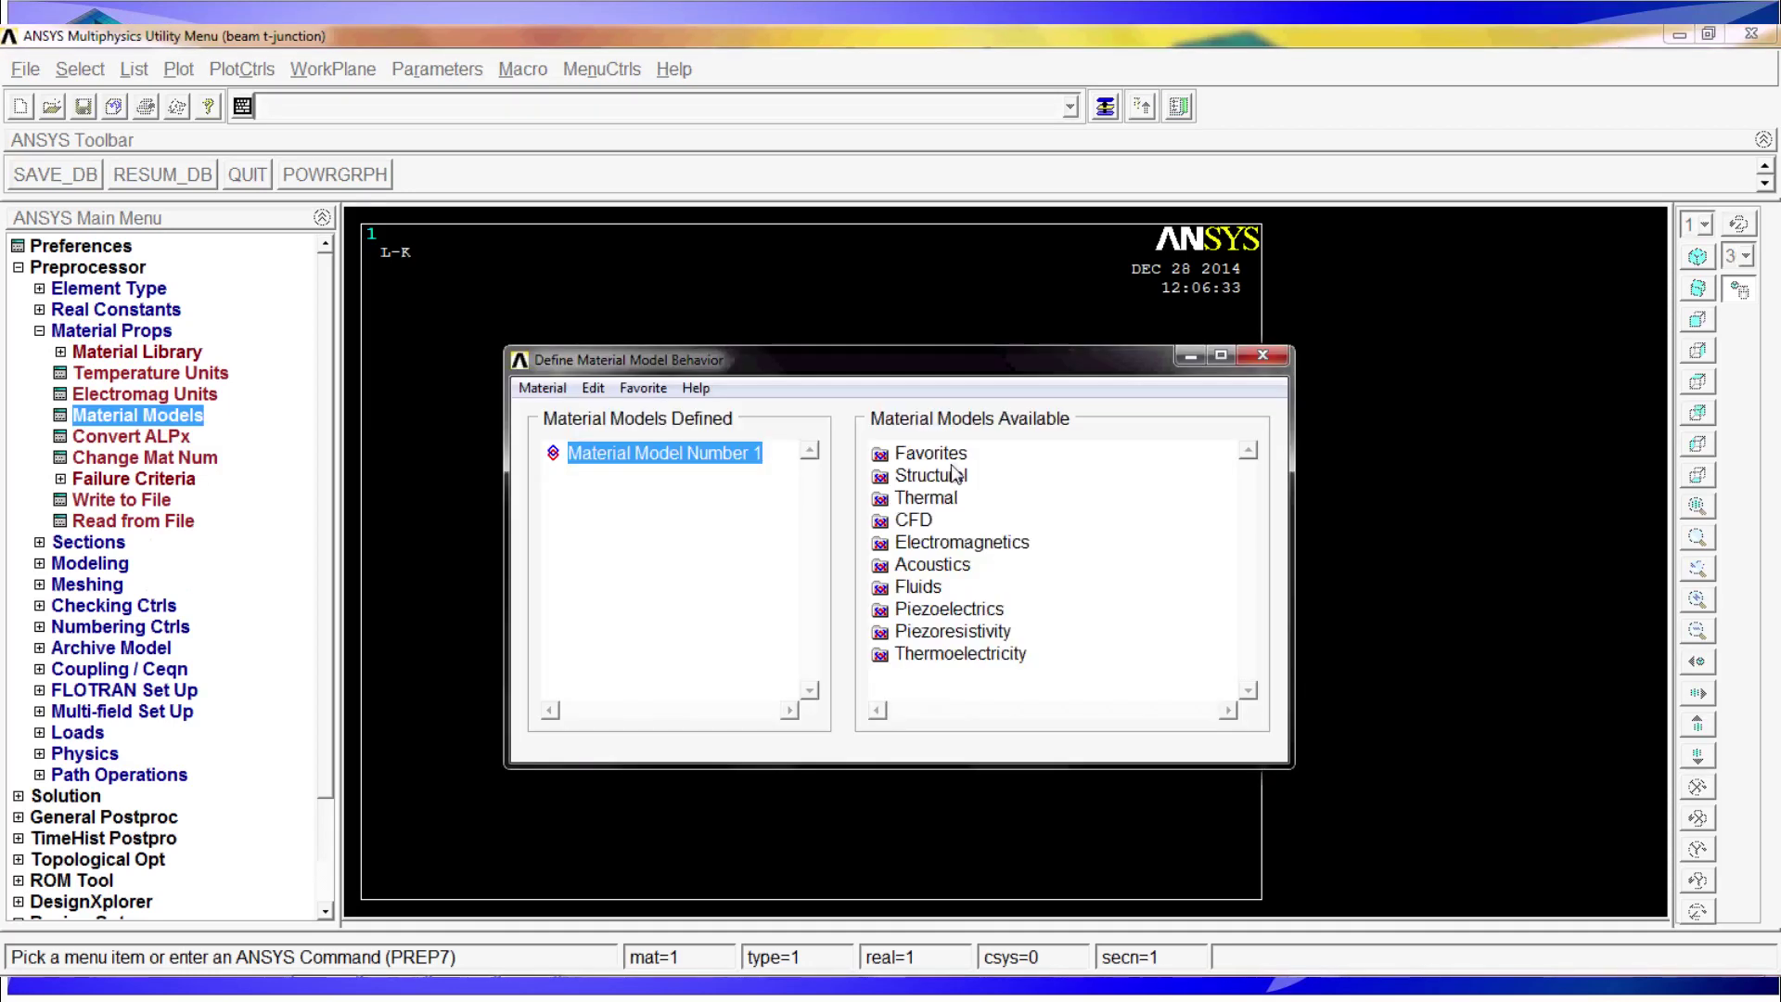
double_click(950, 481)
double_click(953, 498)
double_click(990, 520)
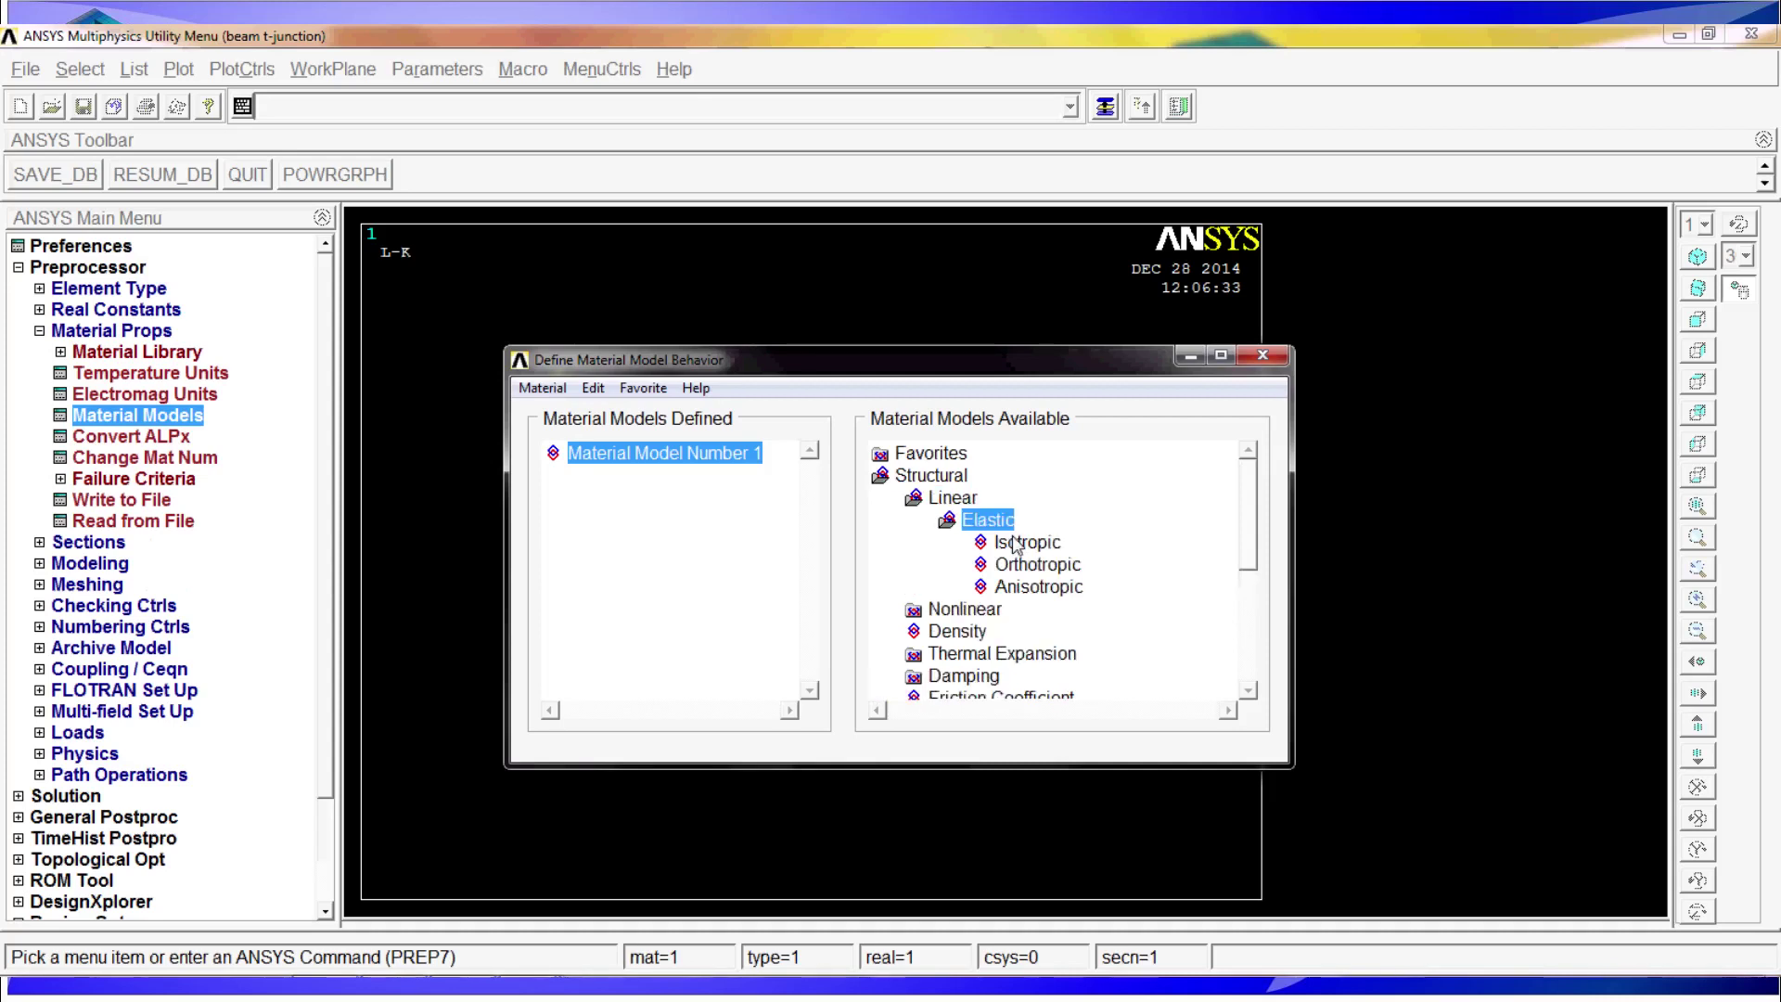
double_click(974, 541)
type("2.1e11")
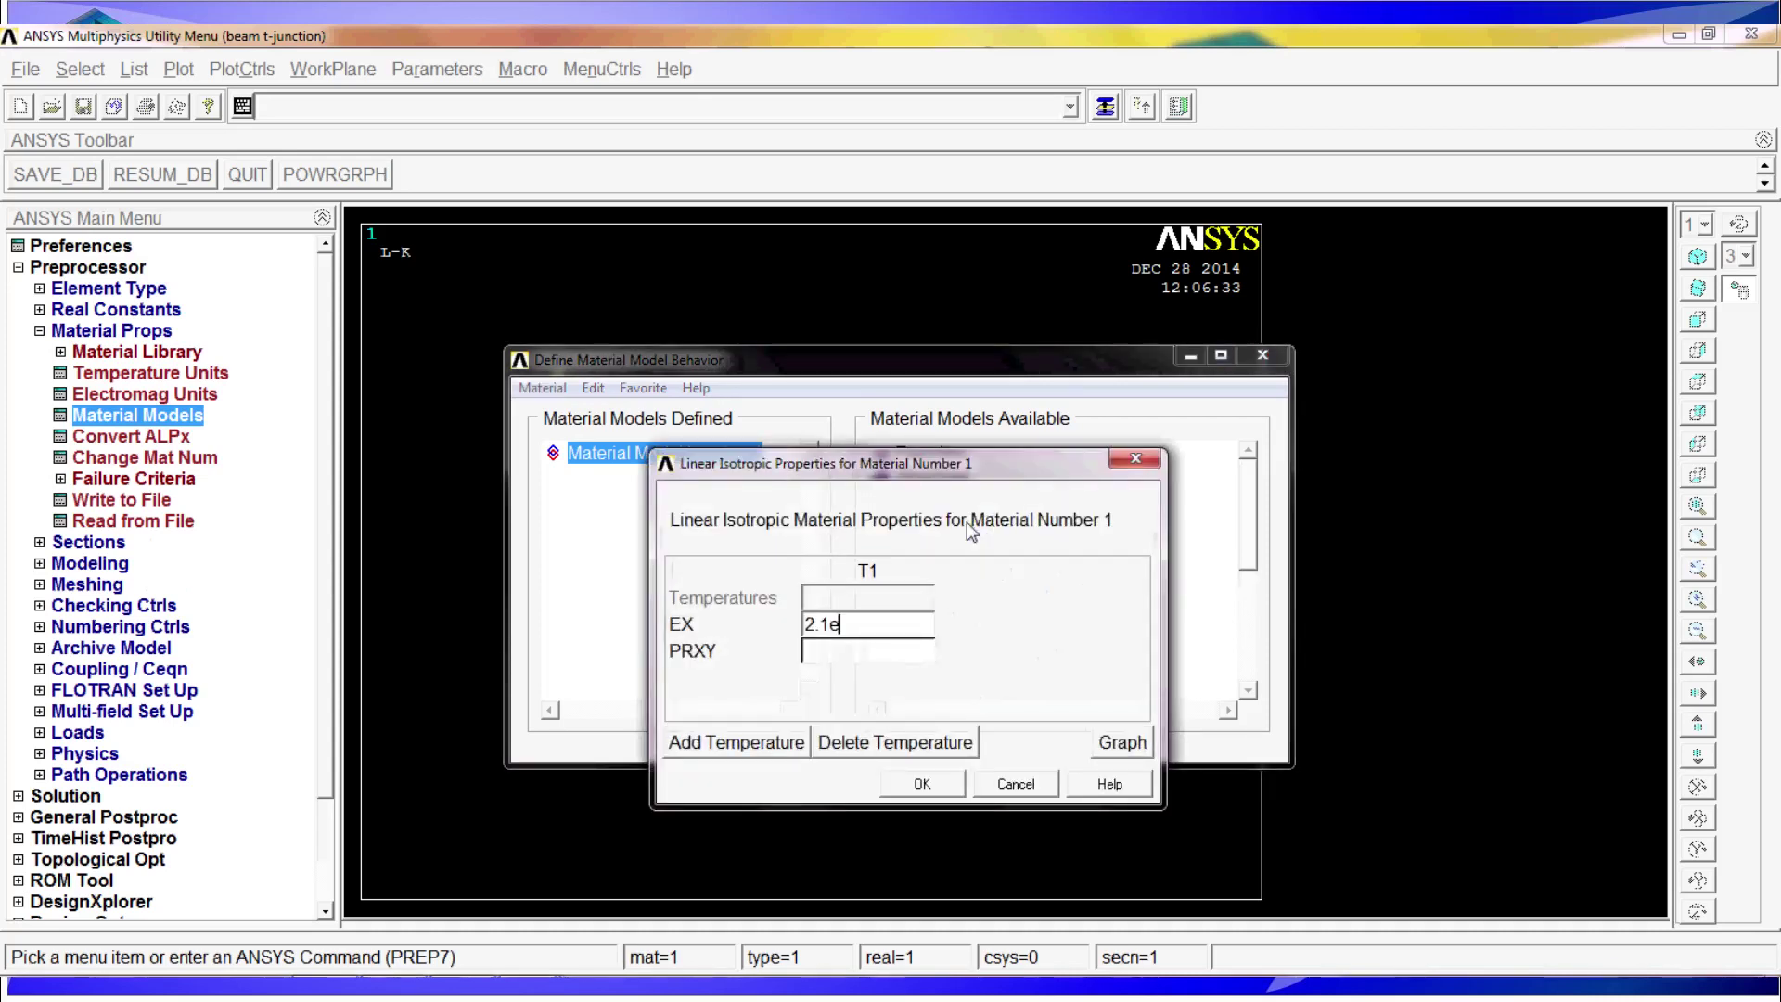
key("Tab")
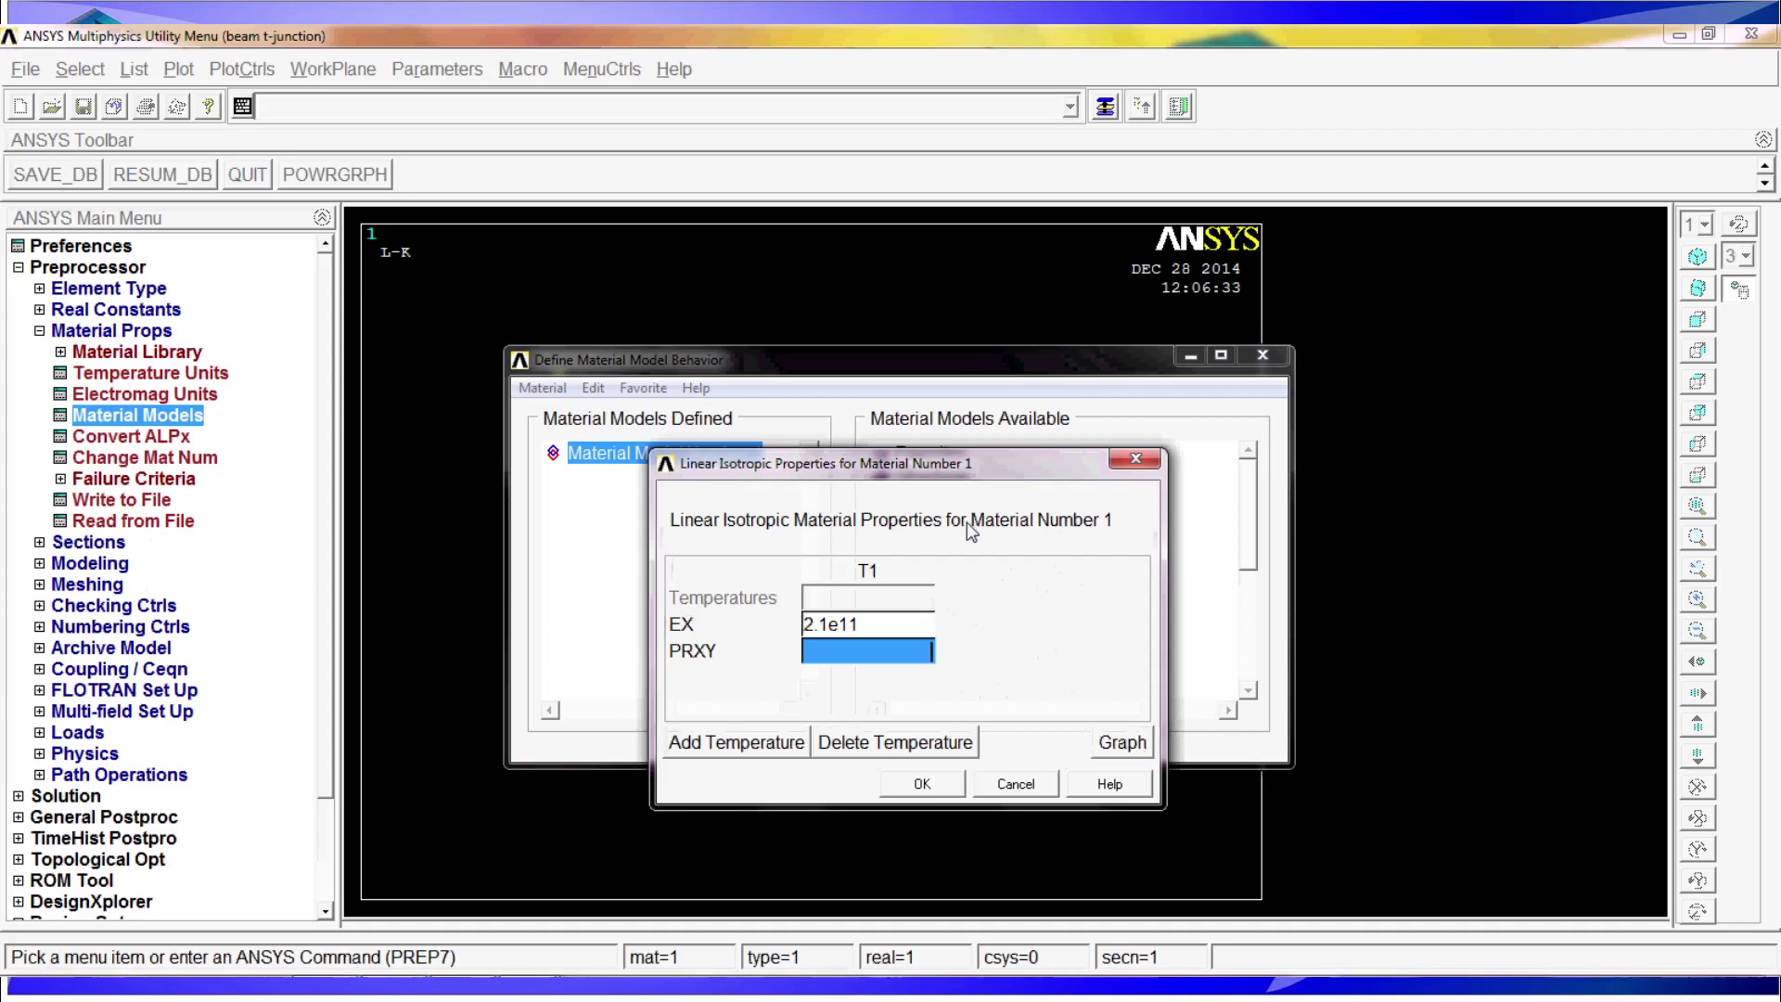
type("0.3")
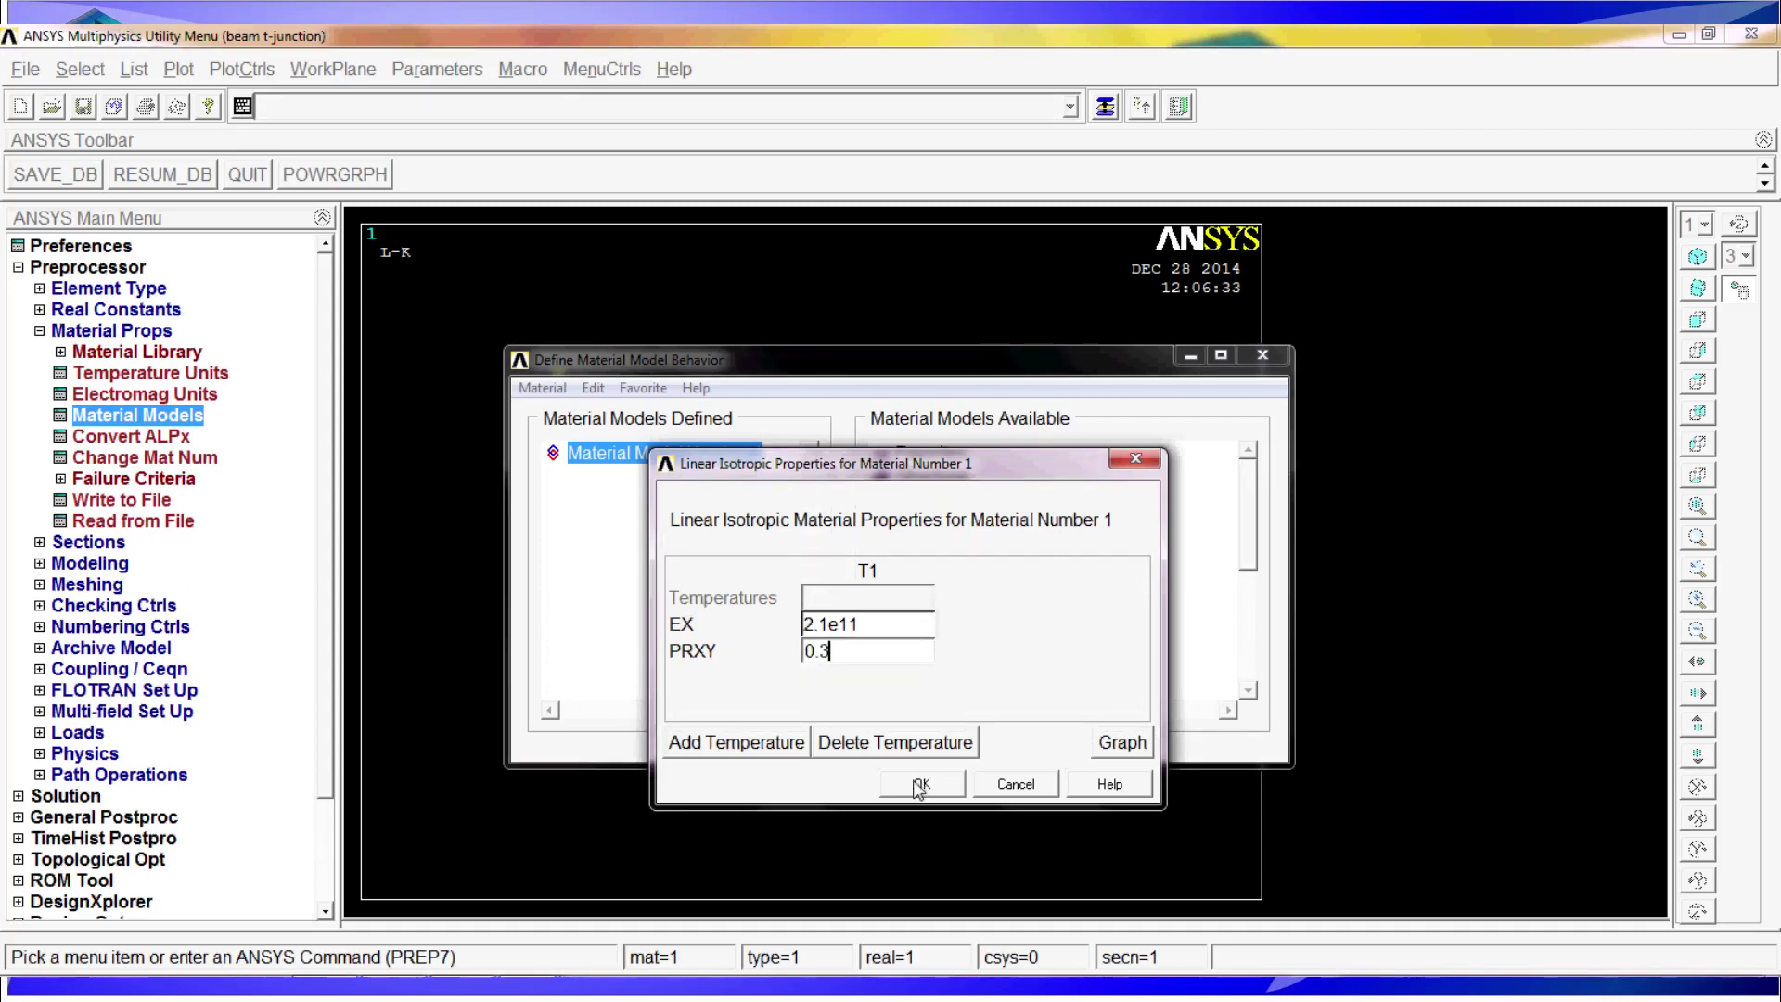
left_click(922, 786)
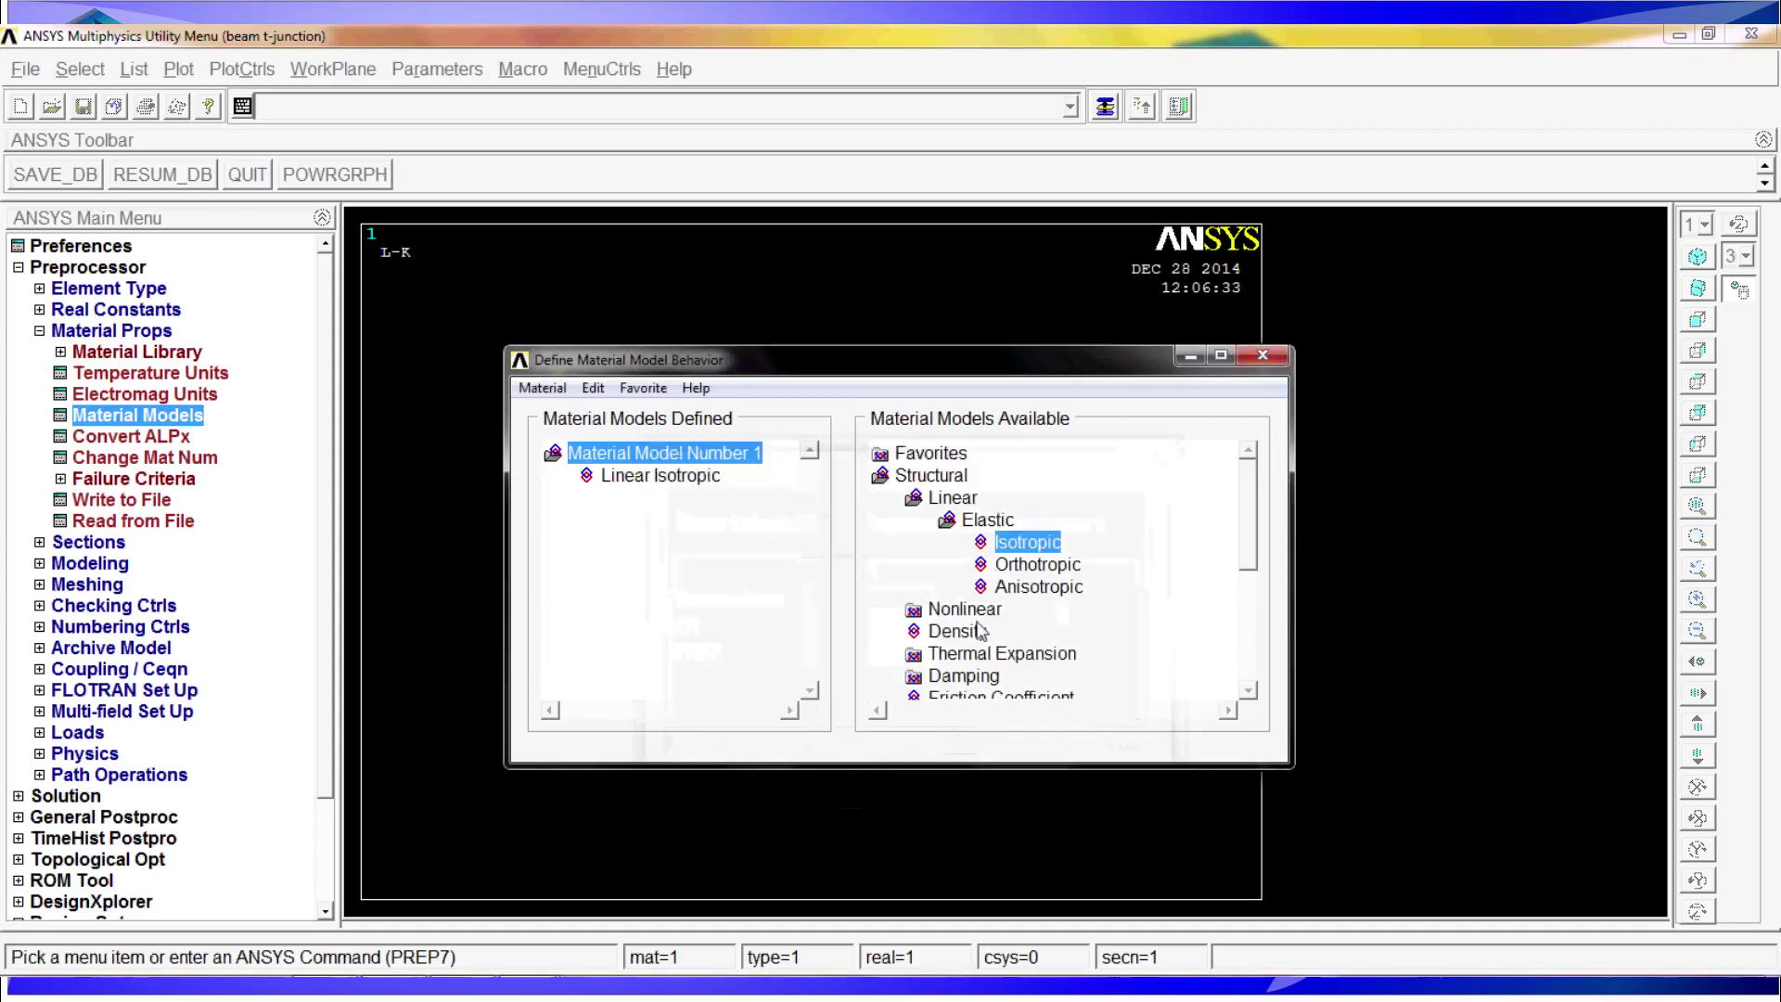
- Set the density of material model 1 to 7800 and finish defining the material
double_click(960, 631)
type("7800")
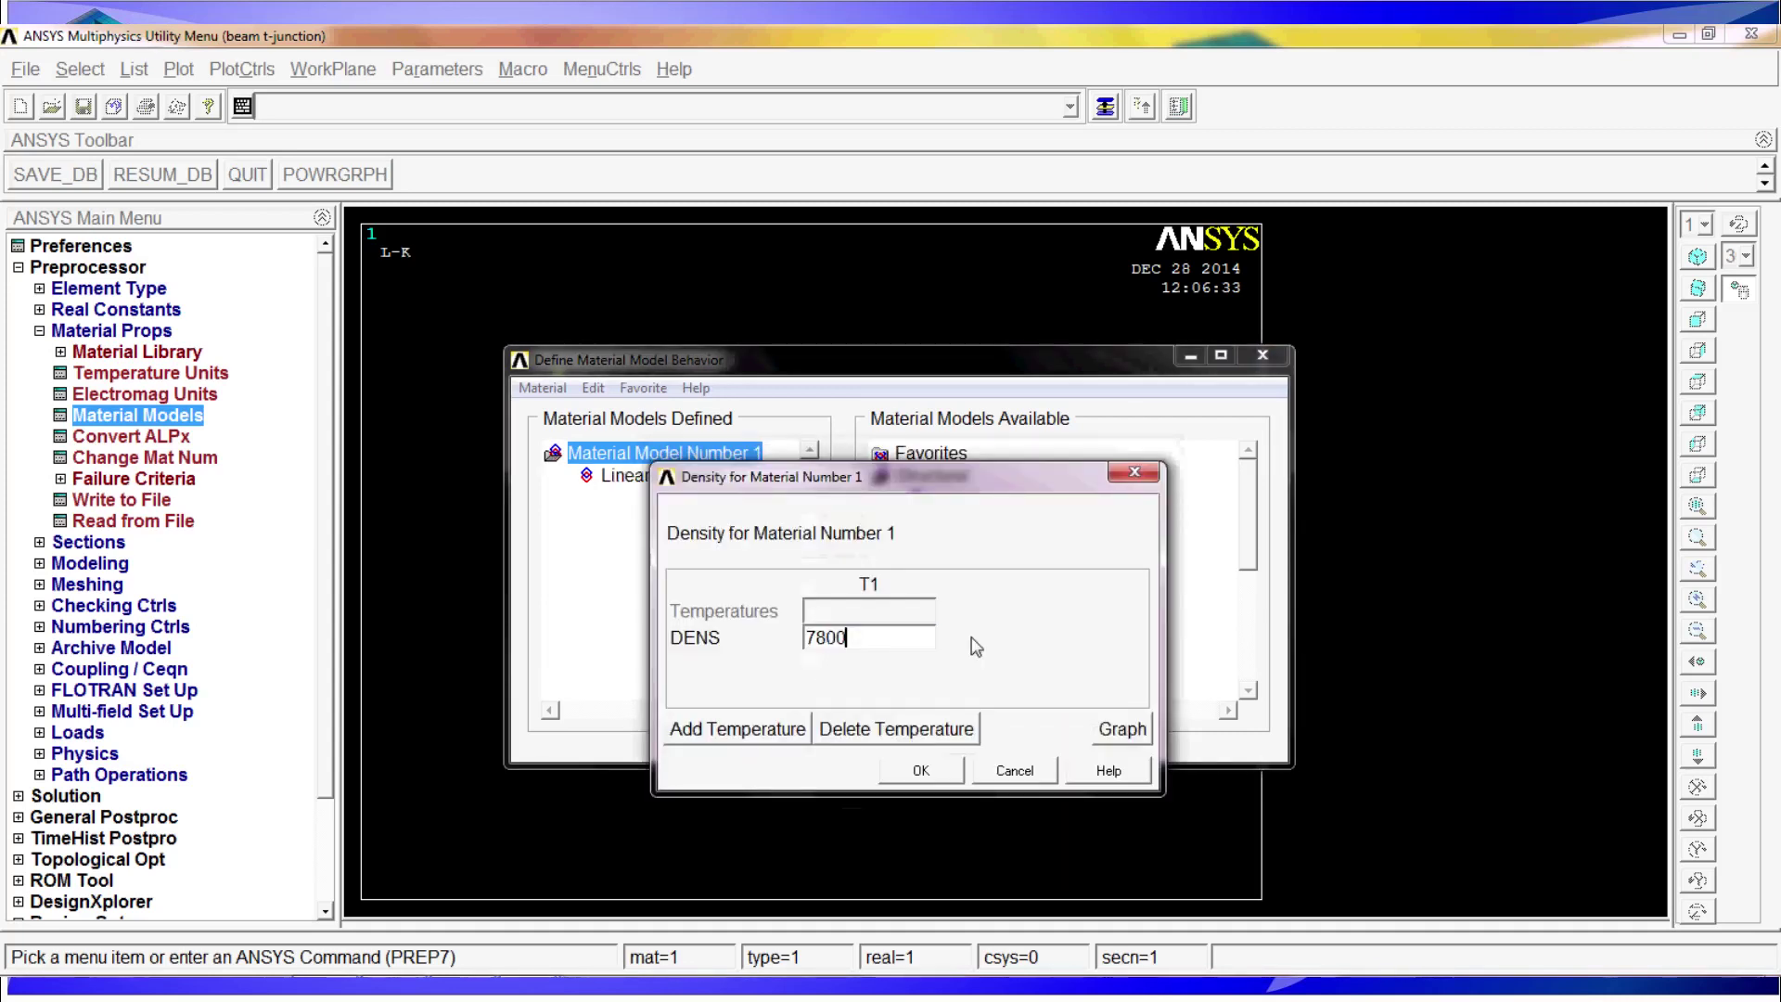
left_click(921, 769)
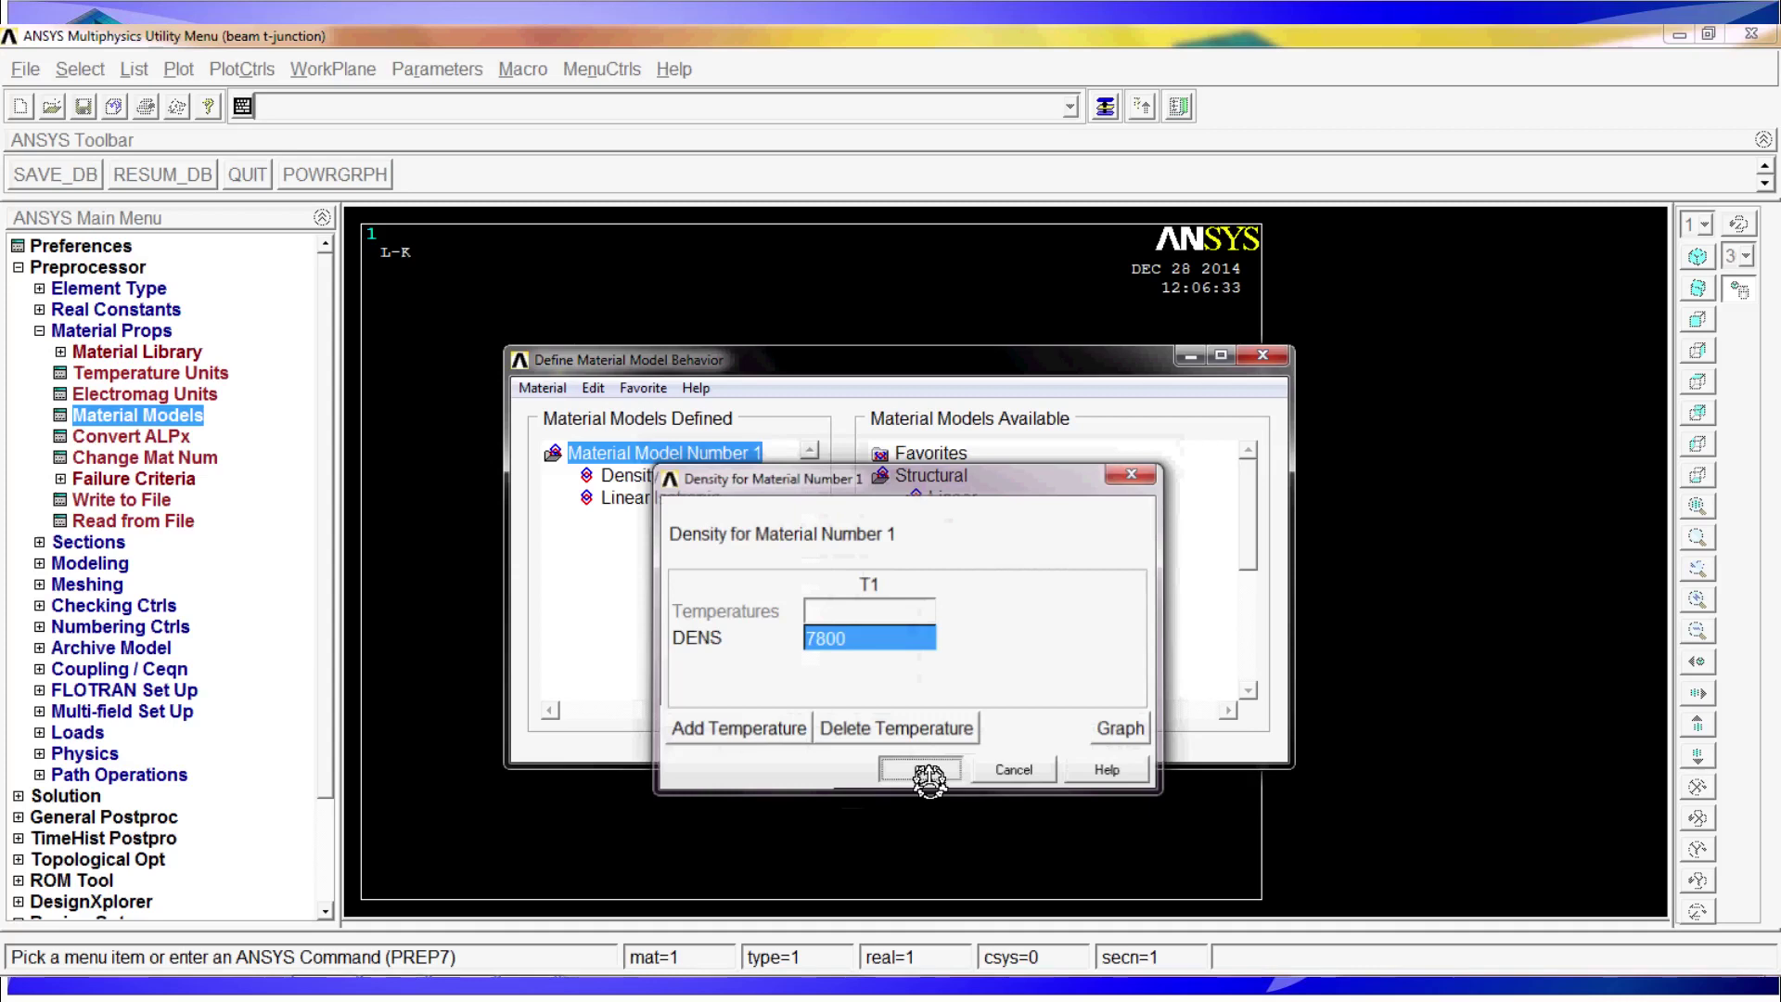
left_click(1262, 356)
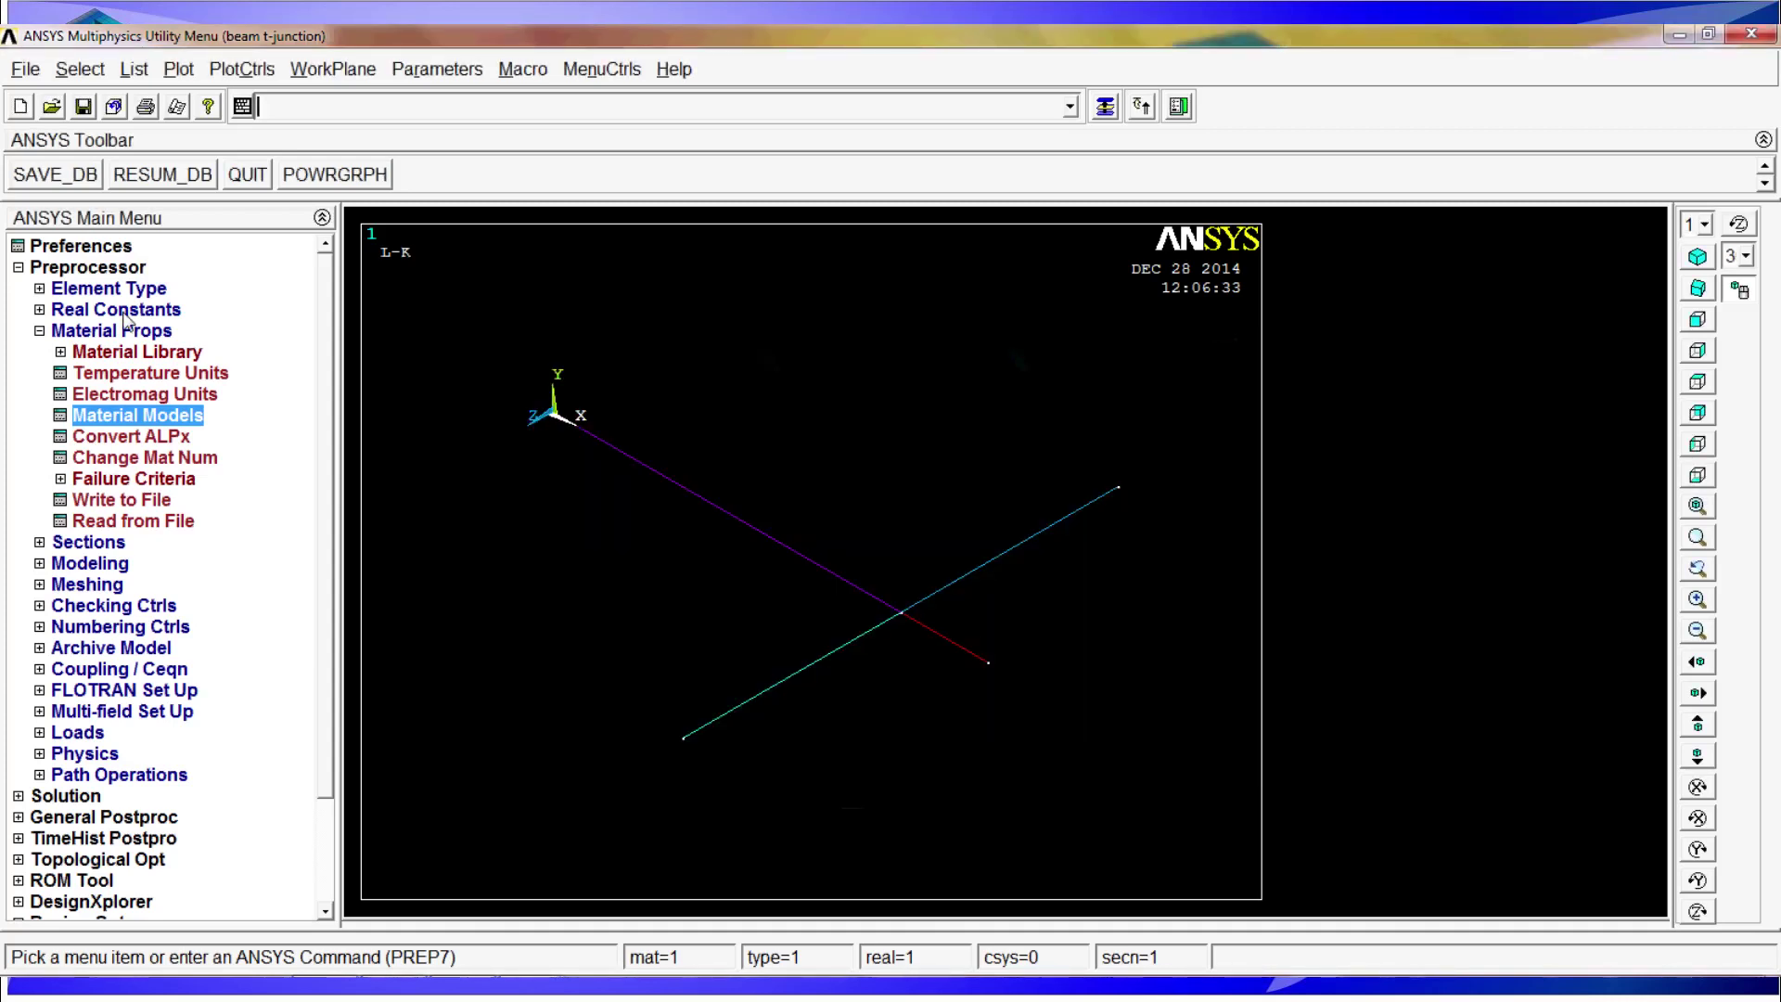
- Start a common beam section with ID 1, named "40x40x3 mm", using the hollow rectangular sub-type
left_click(104, 545)
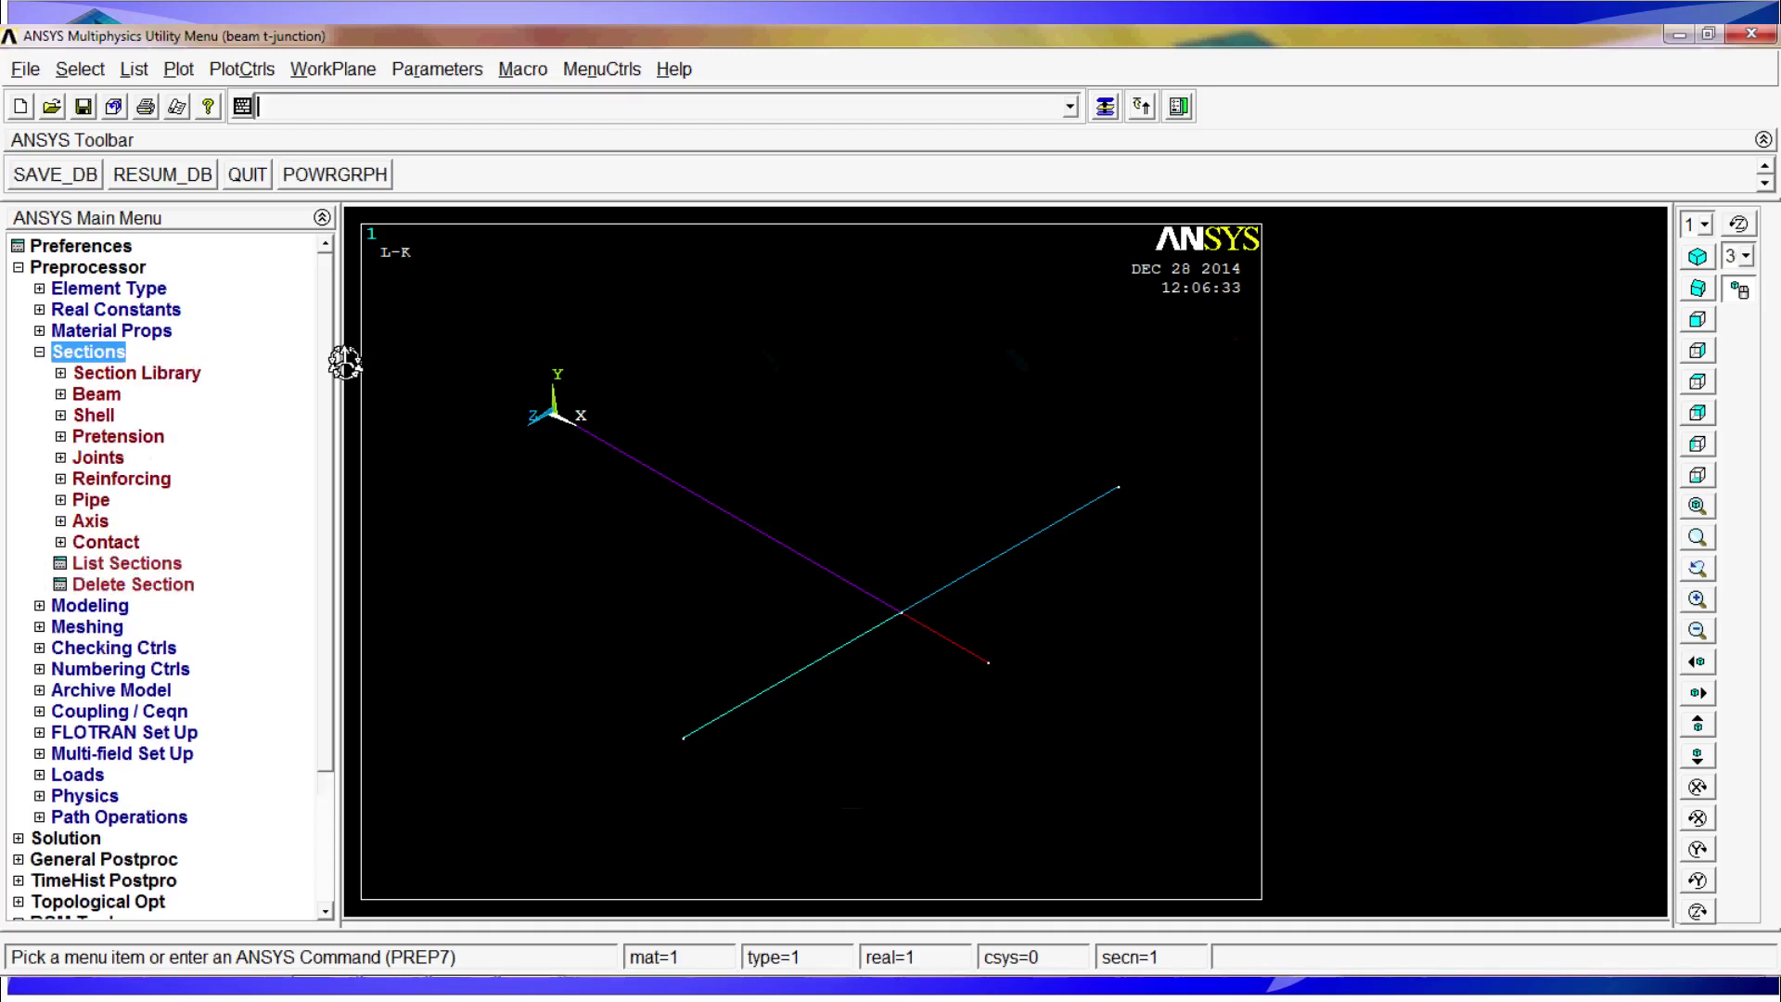
left_click(102, 397)
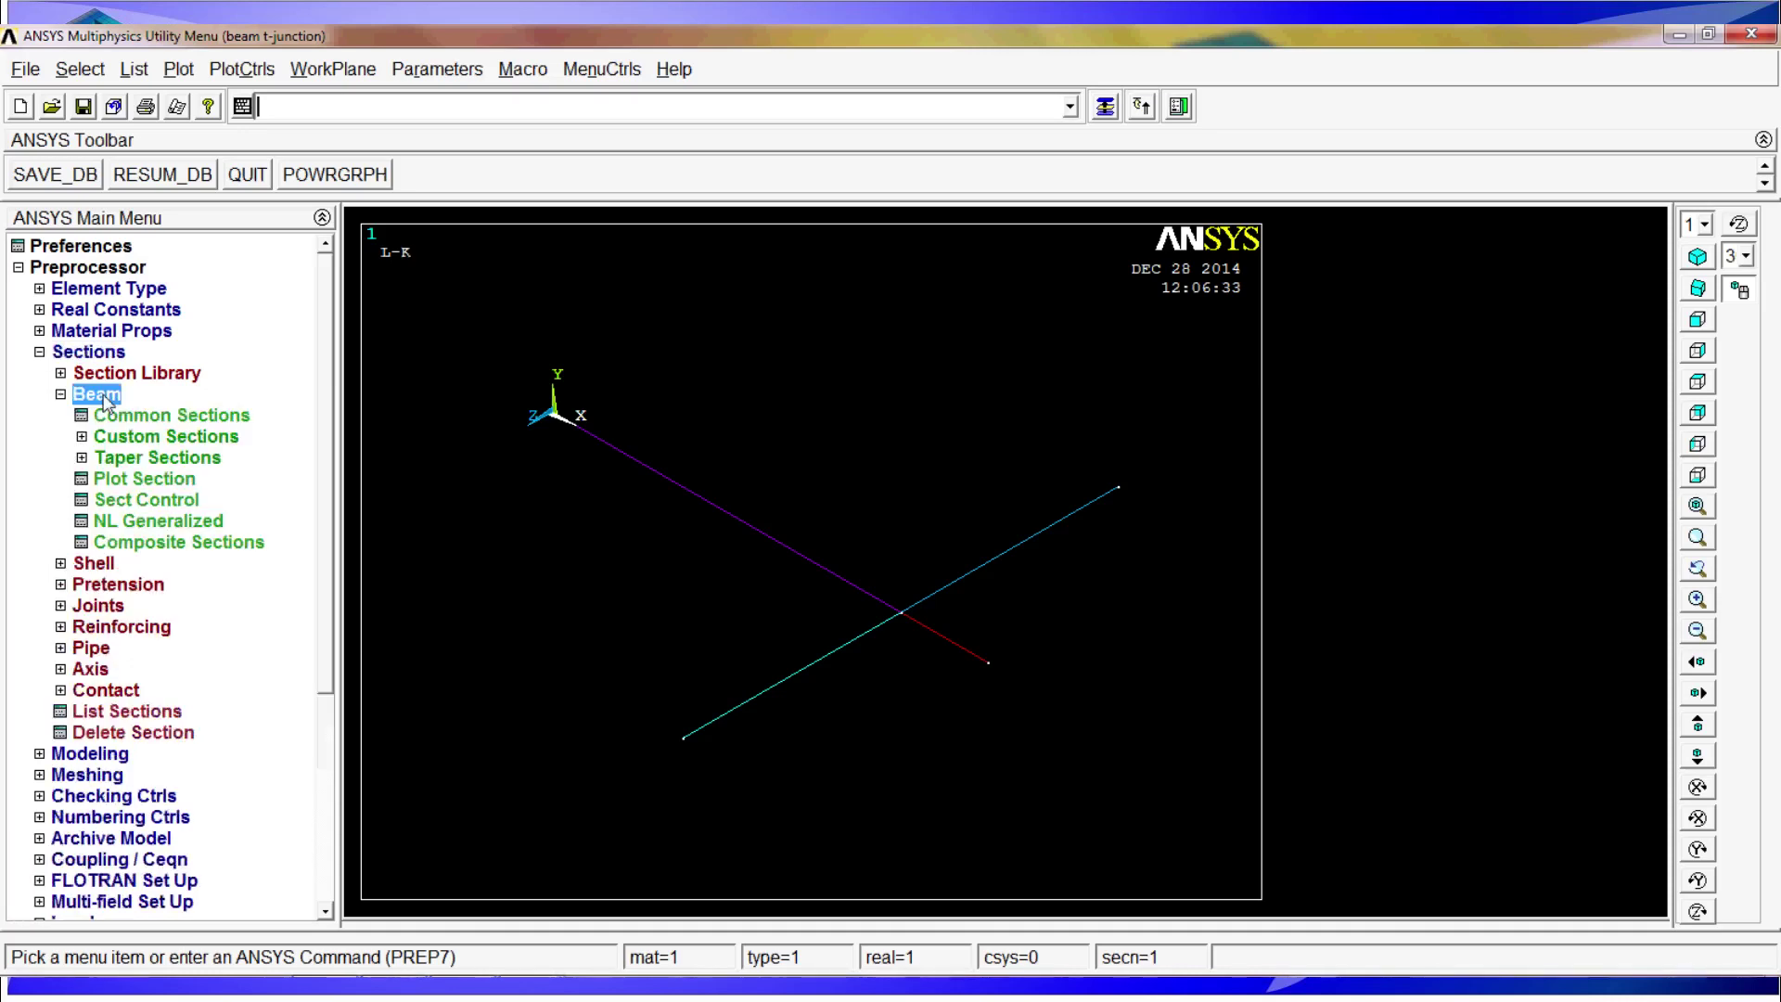
left_click(204, 416)
left_click(1588, 295)
type("40x40x3")
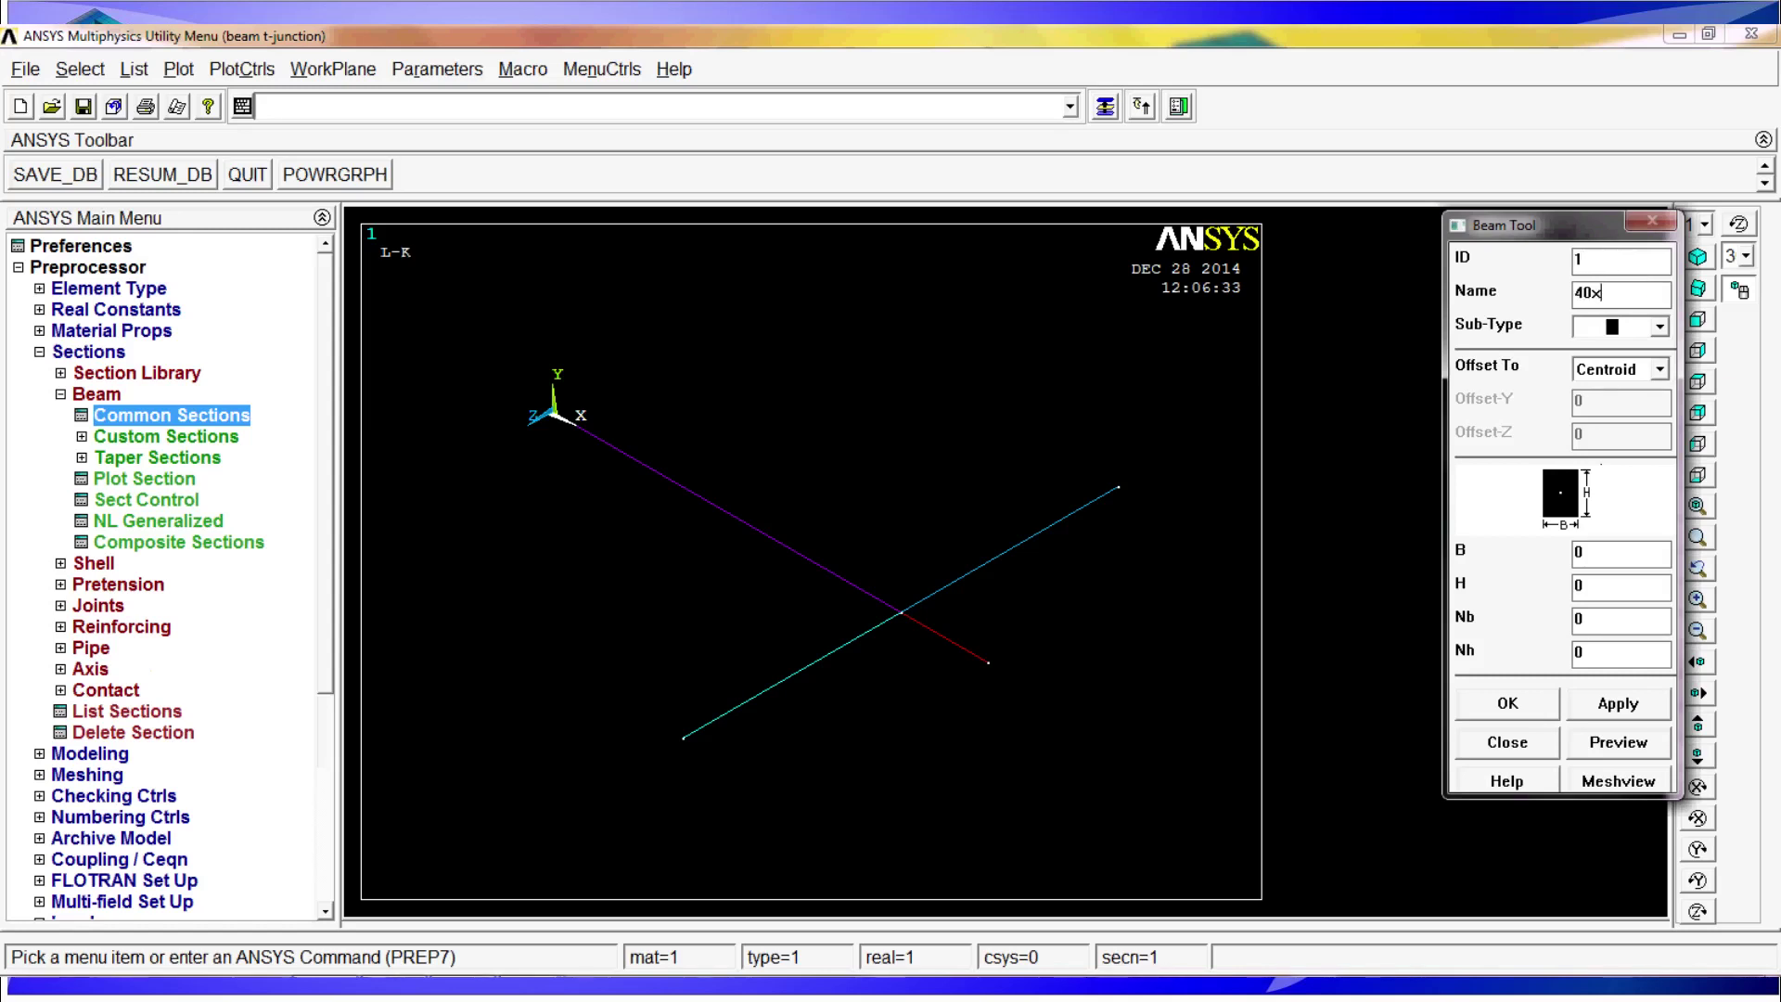
left_click(1658, 326)
left_click(1619, 531)
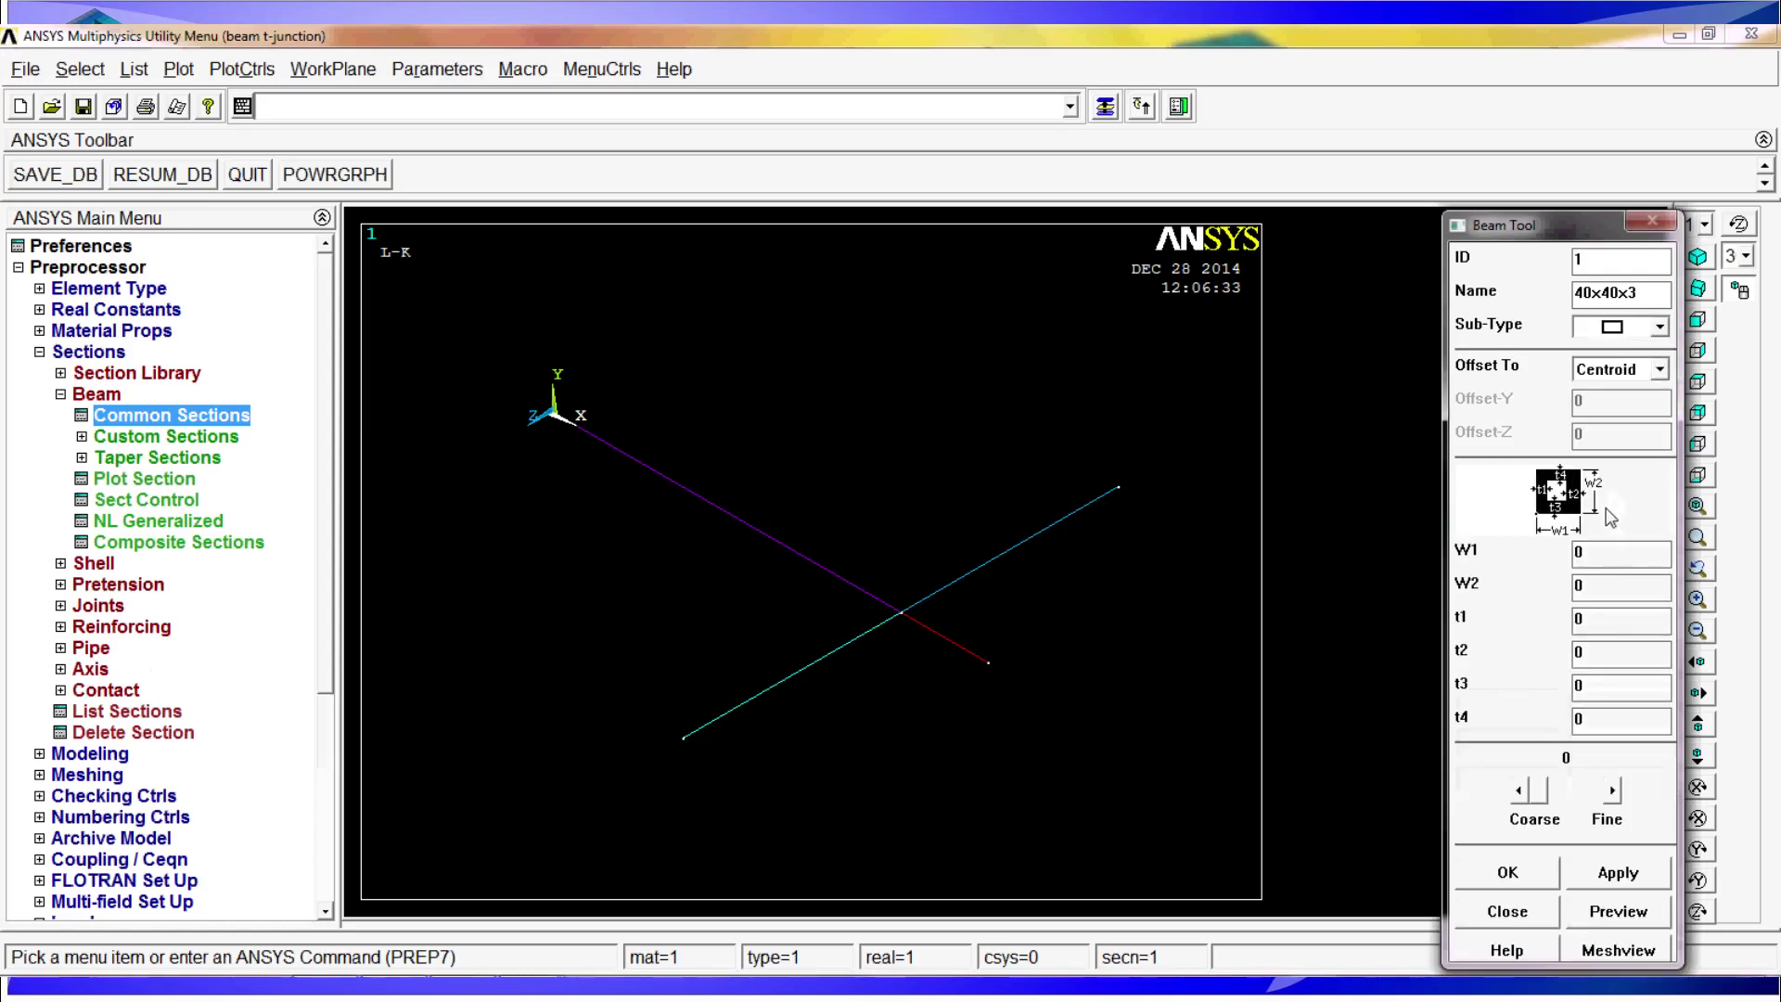
left_click(1654, 292)
type("mm")
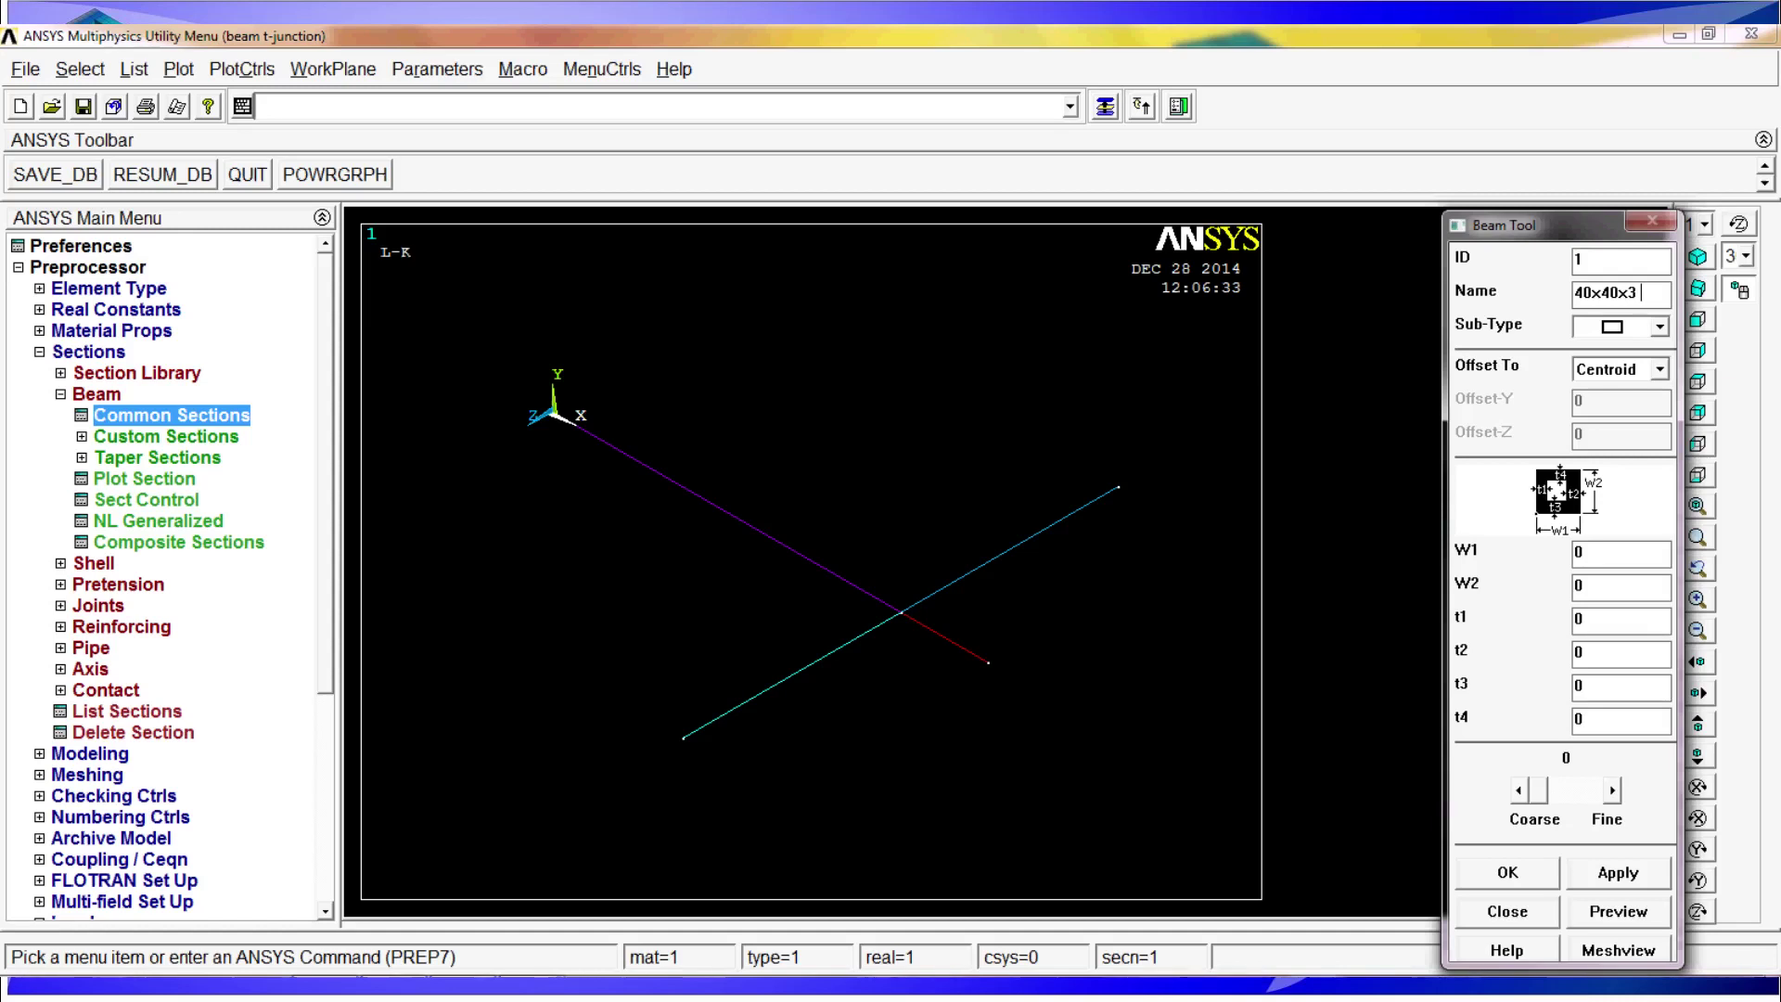
- Set the section widths W1 and W2 to 40/1000 and the wall thicknesses t1 to t4 to 3/1000
double_click(1601, 561)
type("40/1000")
key("Tab")
type("40/1000")
key("Tab")
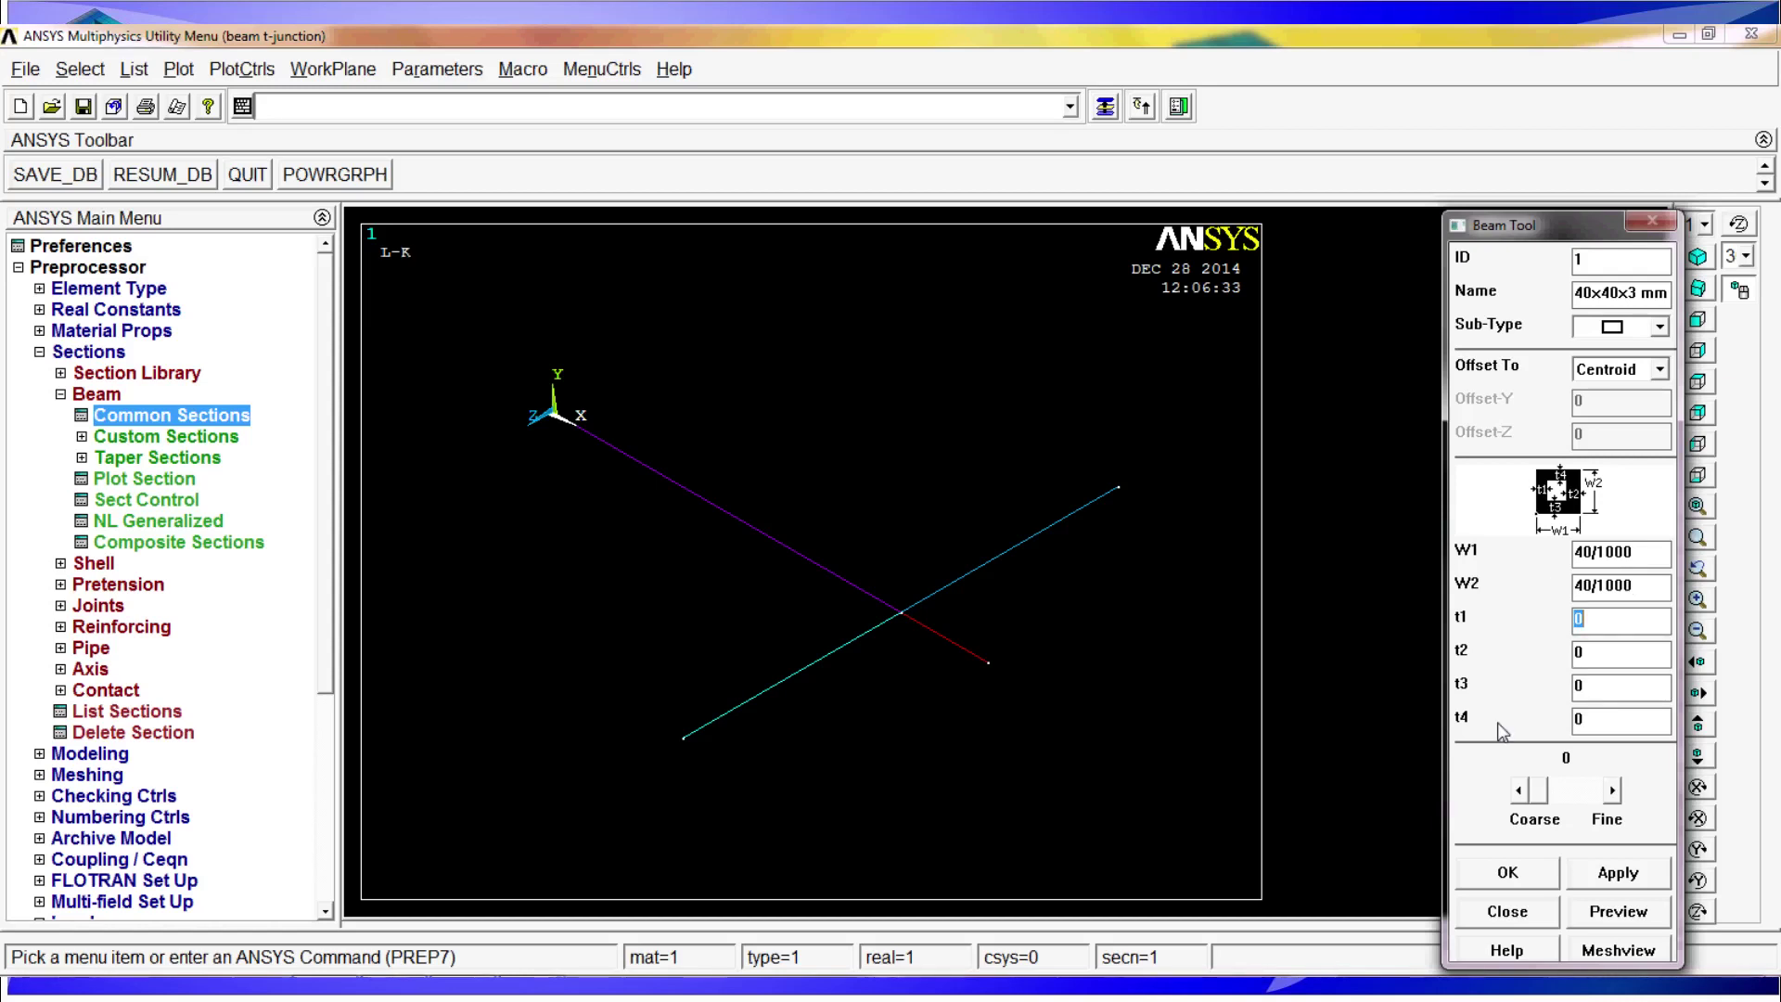
type("3/1000")
key("Tab")
type("3/1000")
key("Tab")
type("3/1000")
key("Tab")
type("3/1000")
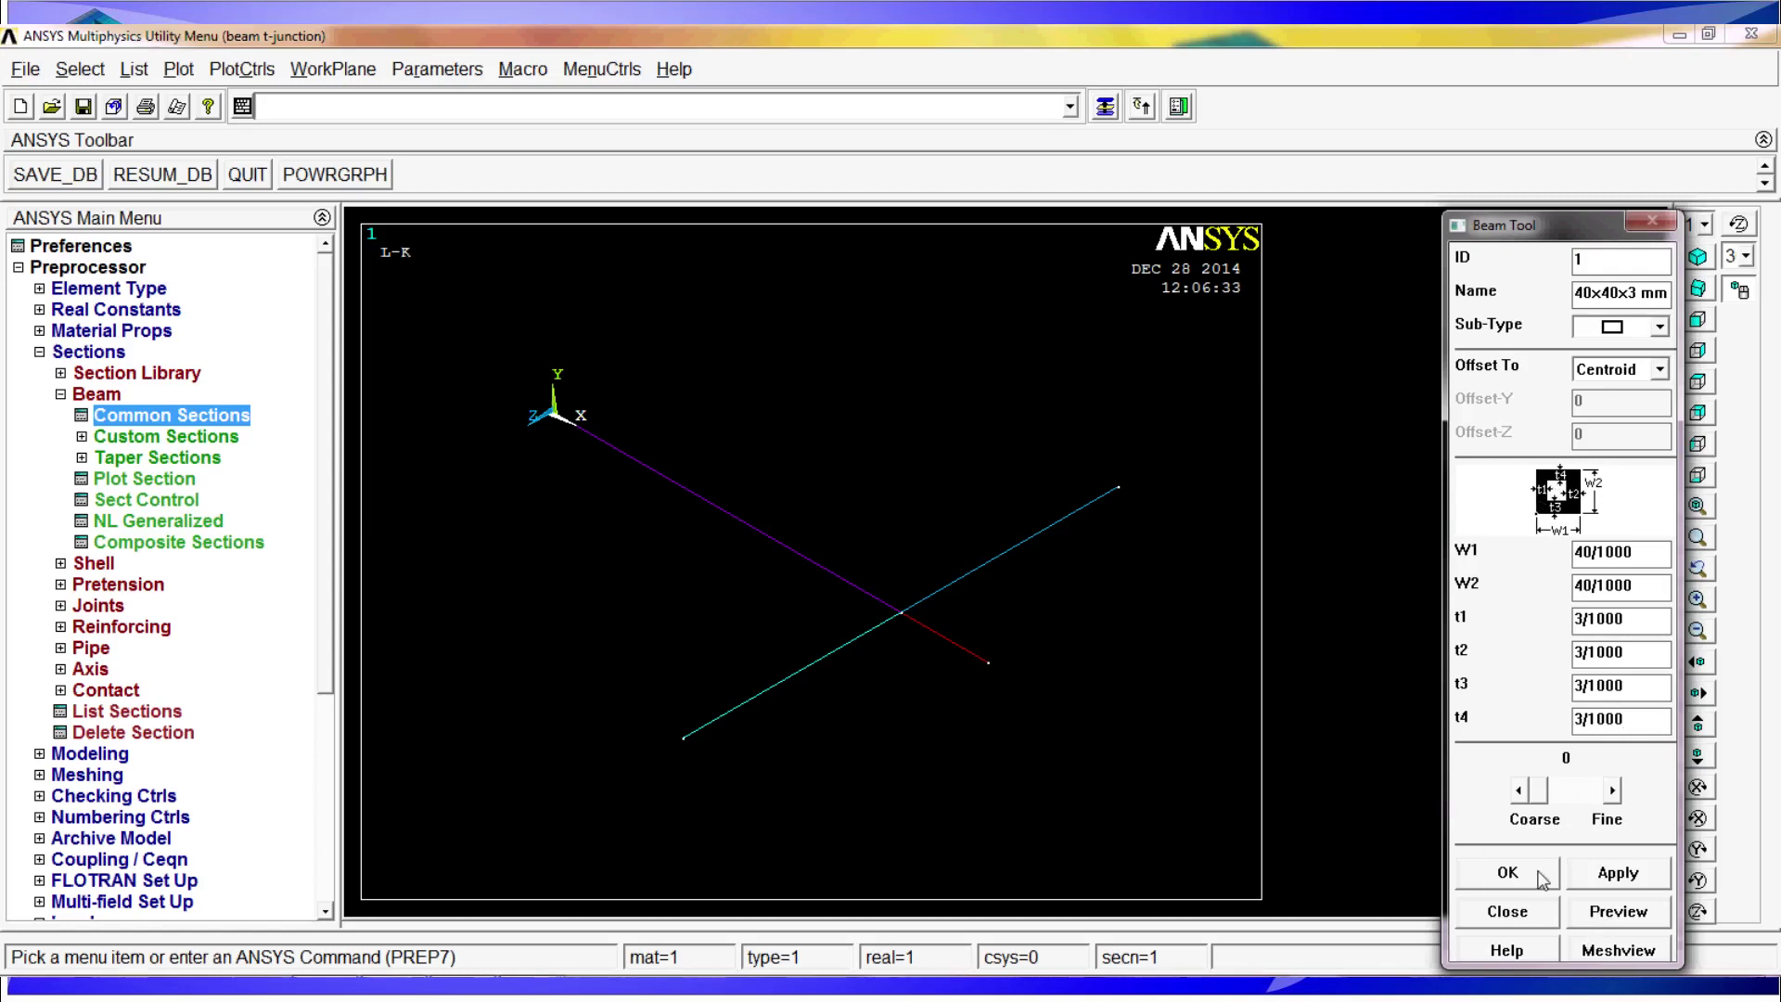
- Preview the hollow beam section, then replot the model lines and accept the section definition
left_click(1609, 912)
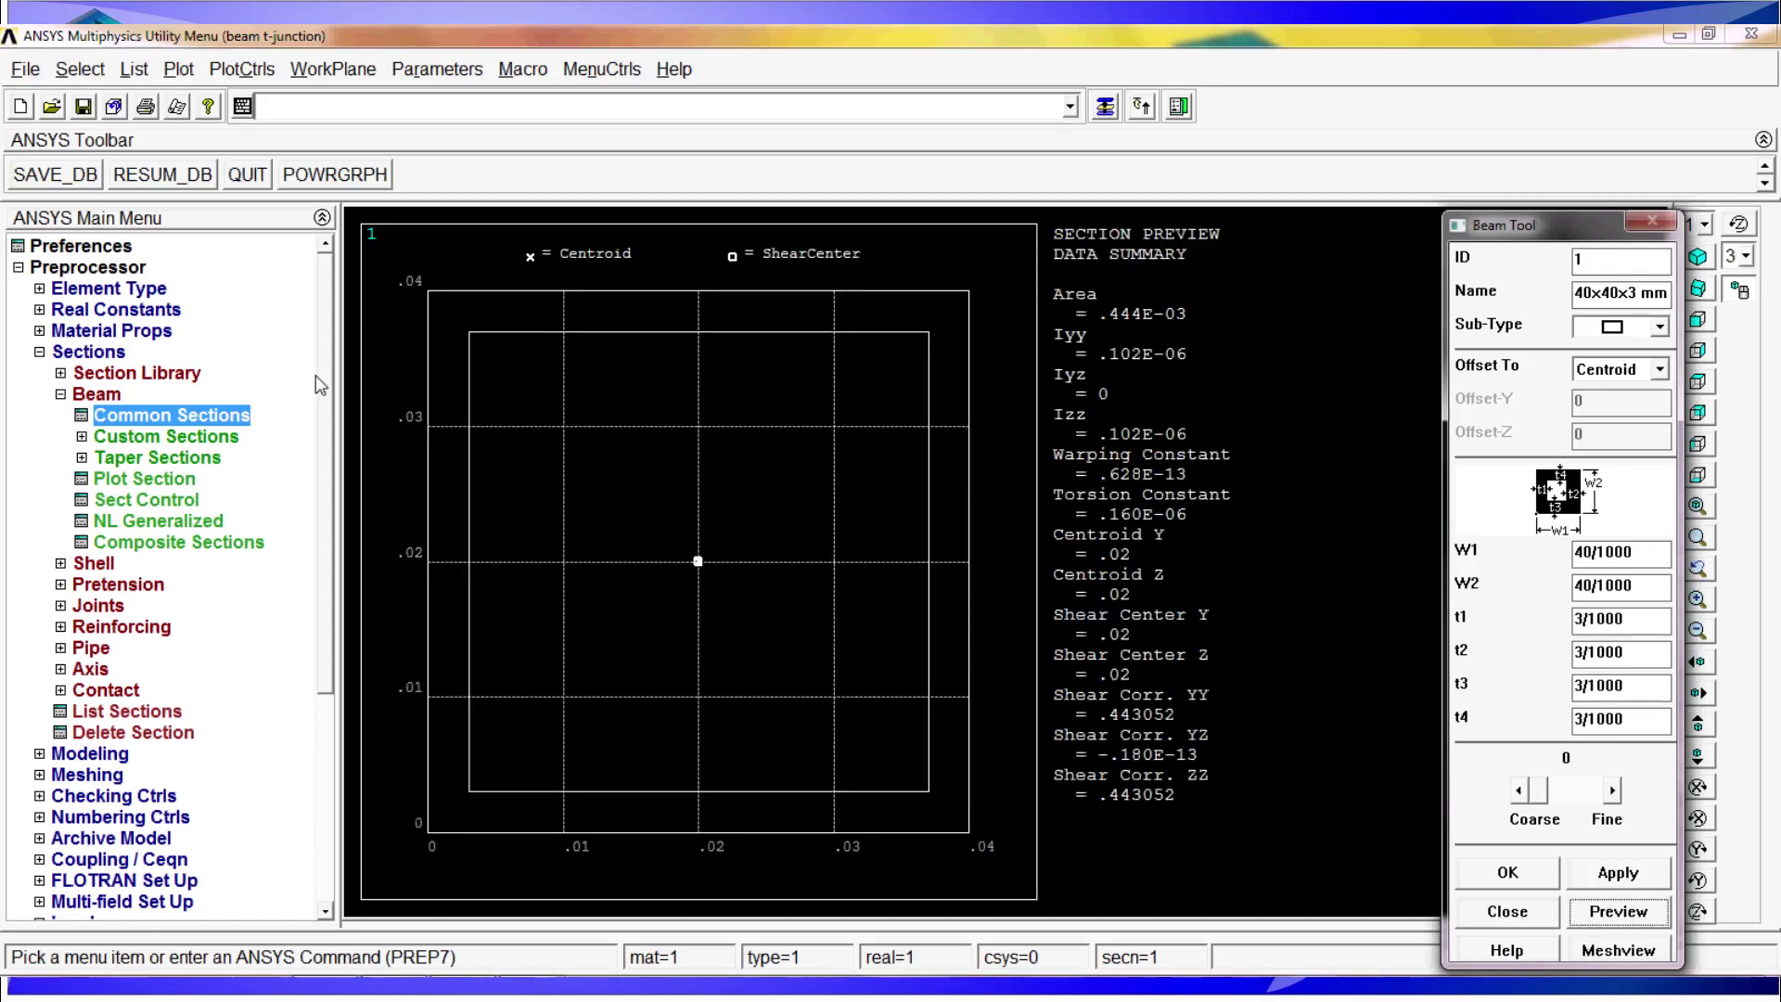
left_click(436, 69)
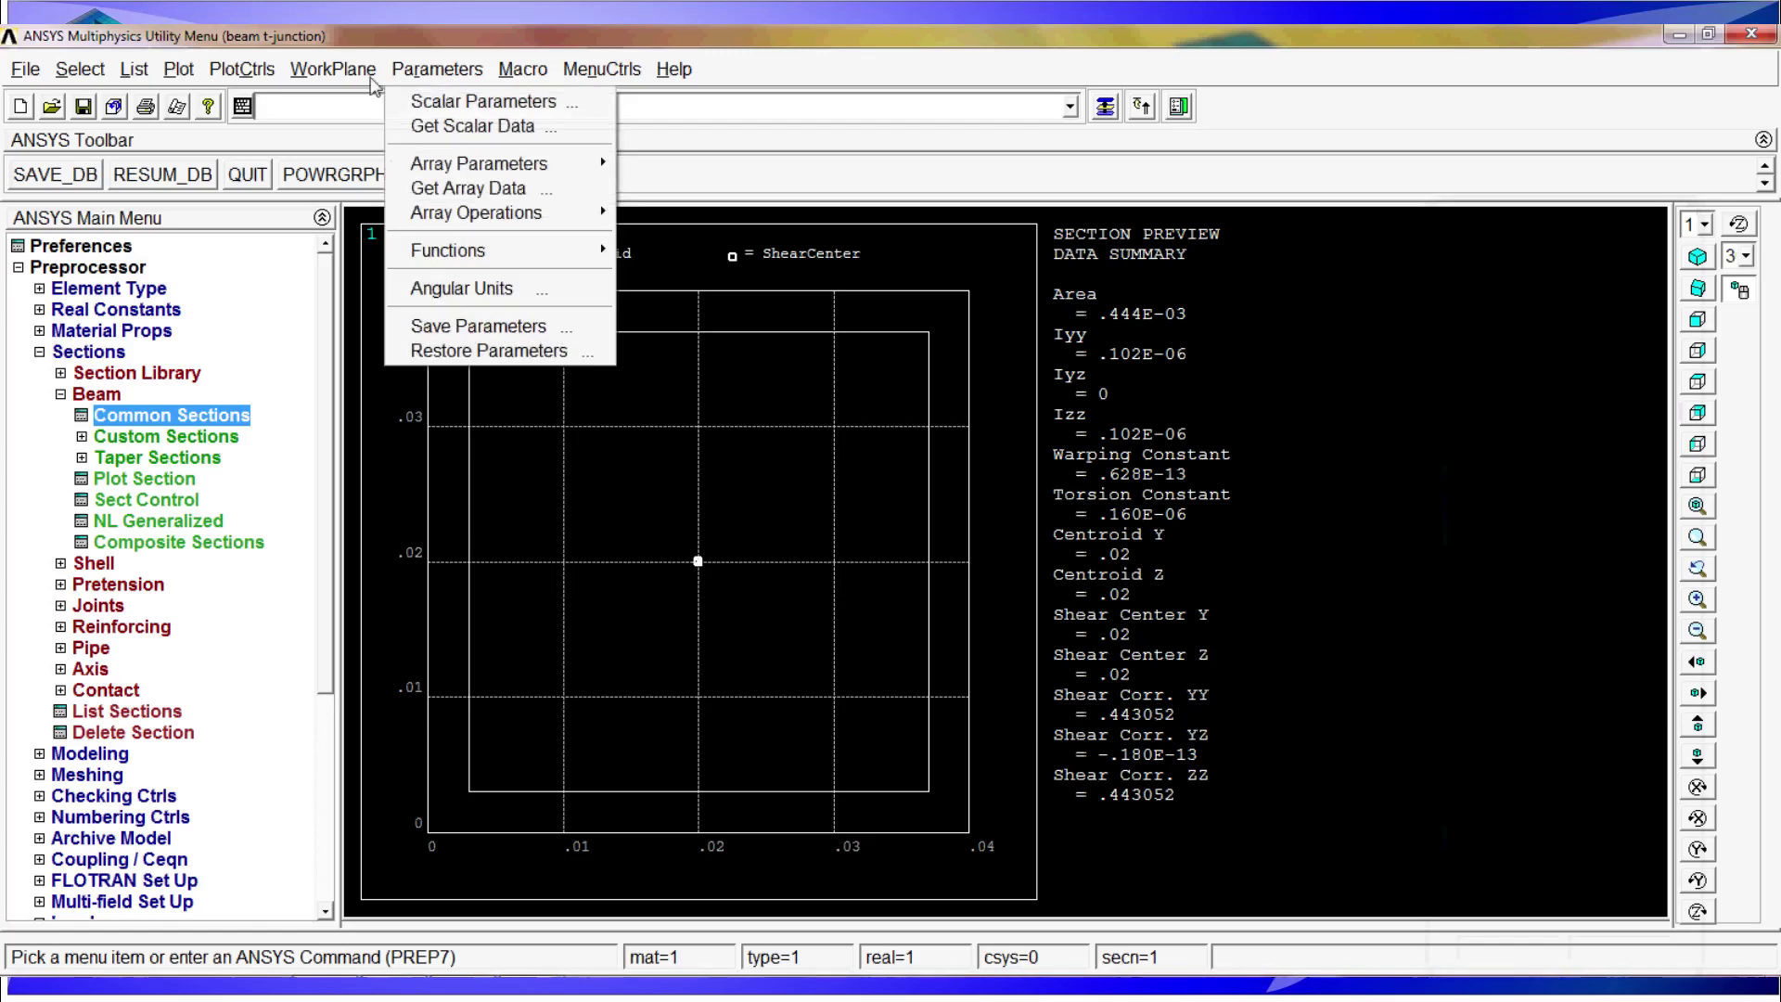
left_click(266, 113)
type("gplot")
key("Return")
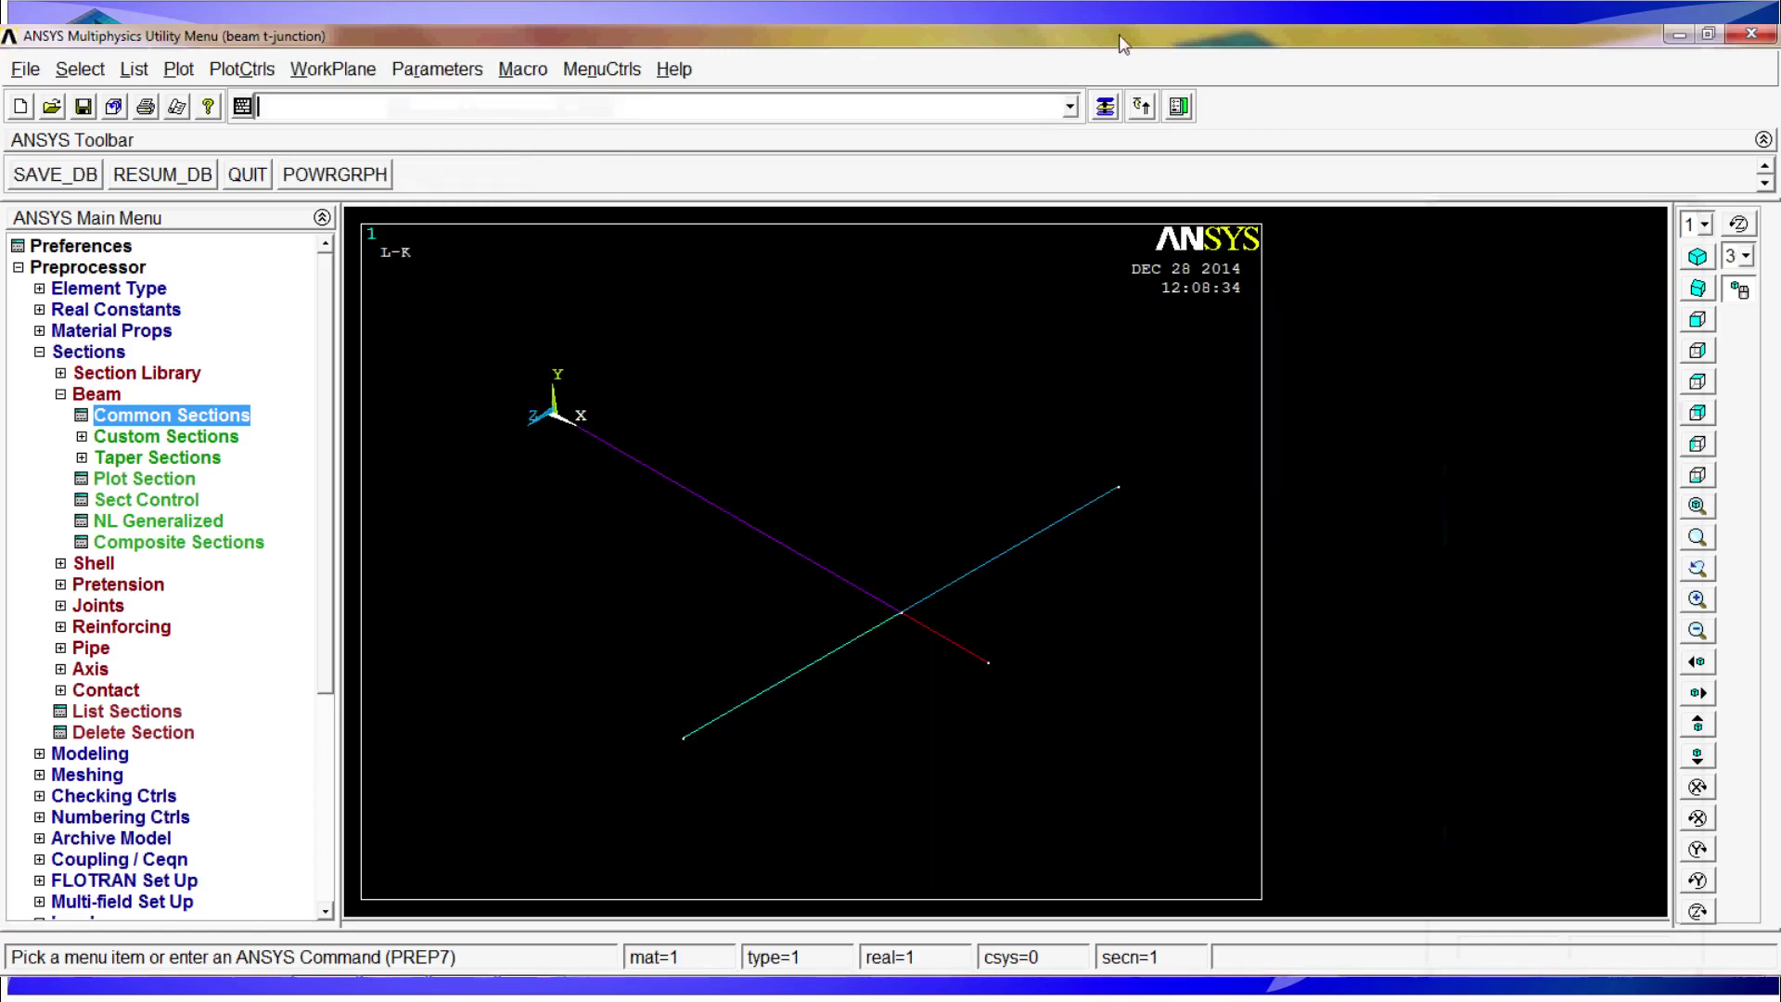
left_click(1105, 106)
left_click(1509, 877)
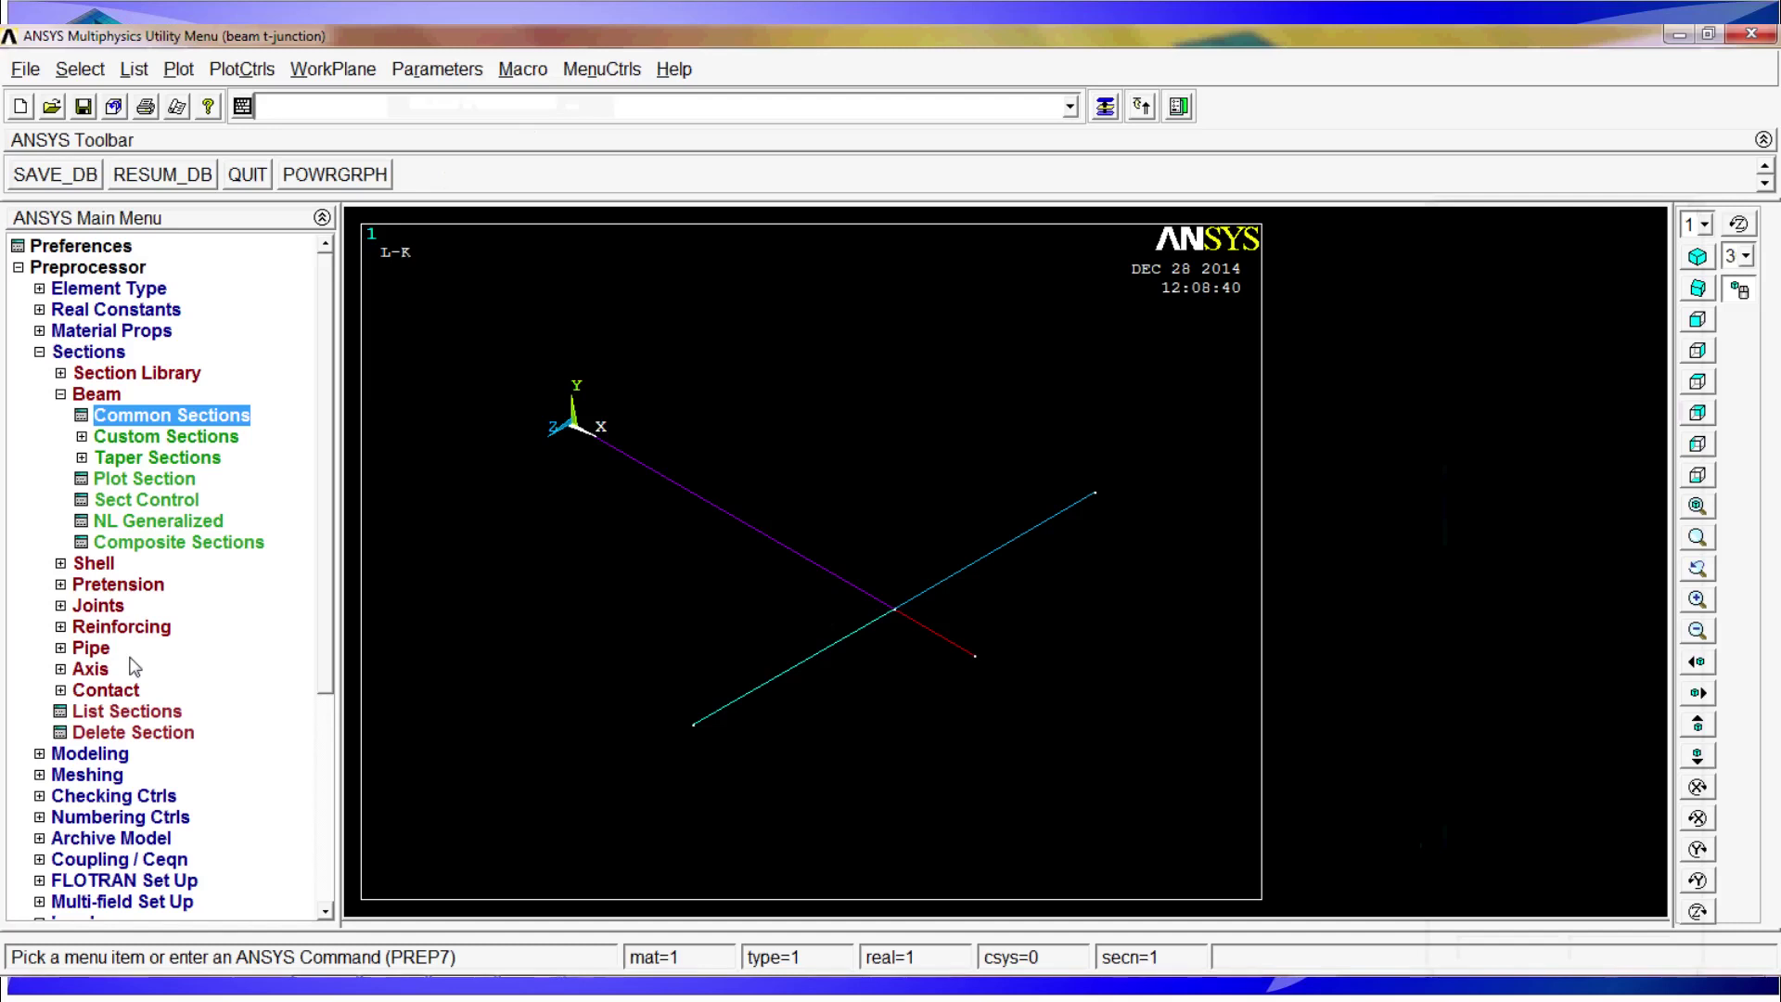
- Assign material 1, element type 1 BEAM188 and the 40x40x3 section to all lines as mesh attributes
left_click(82, 351)
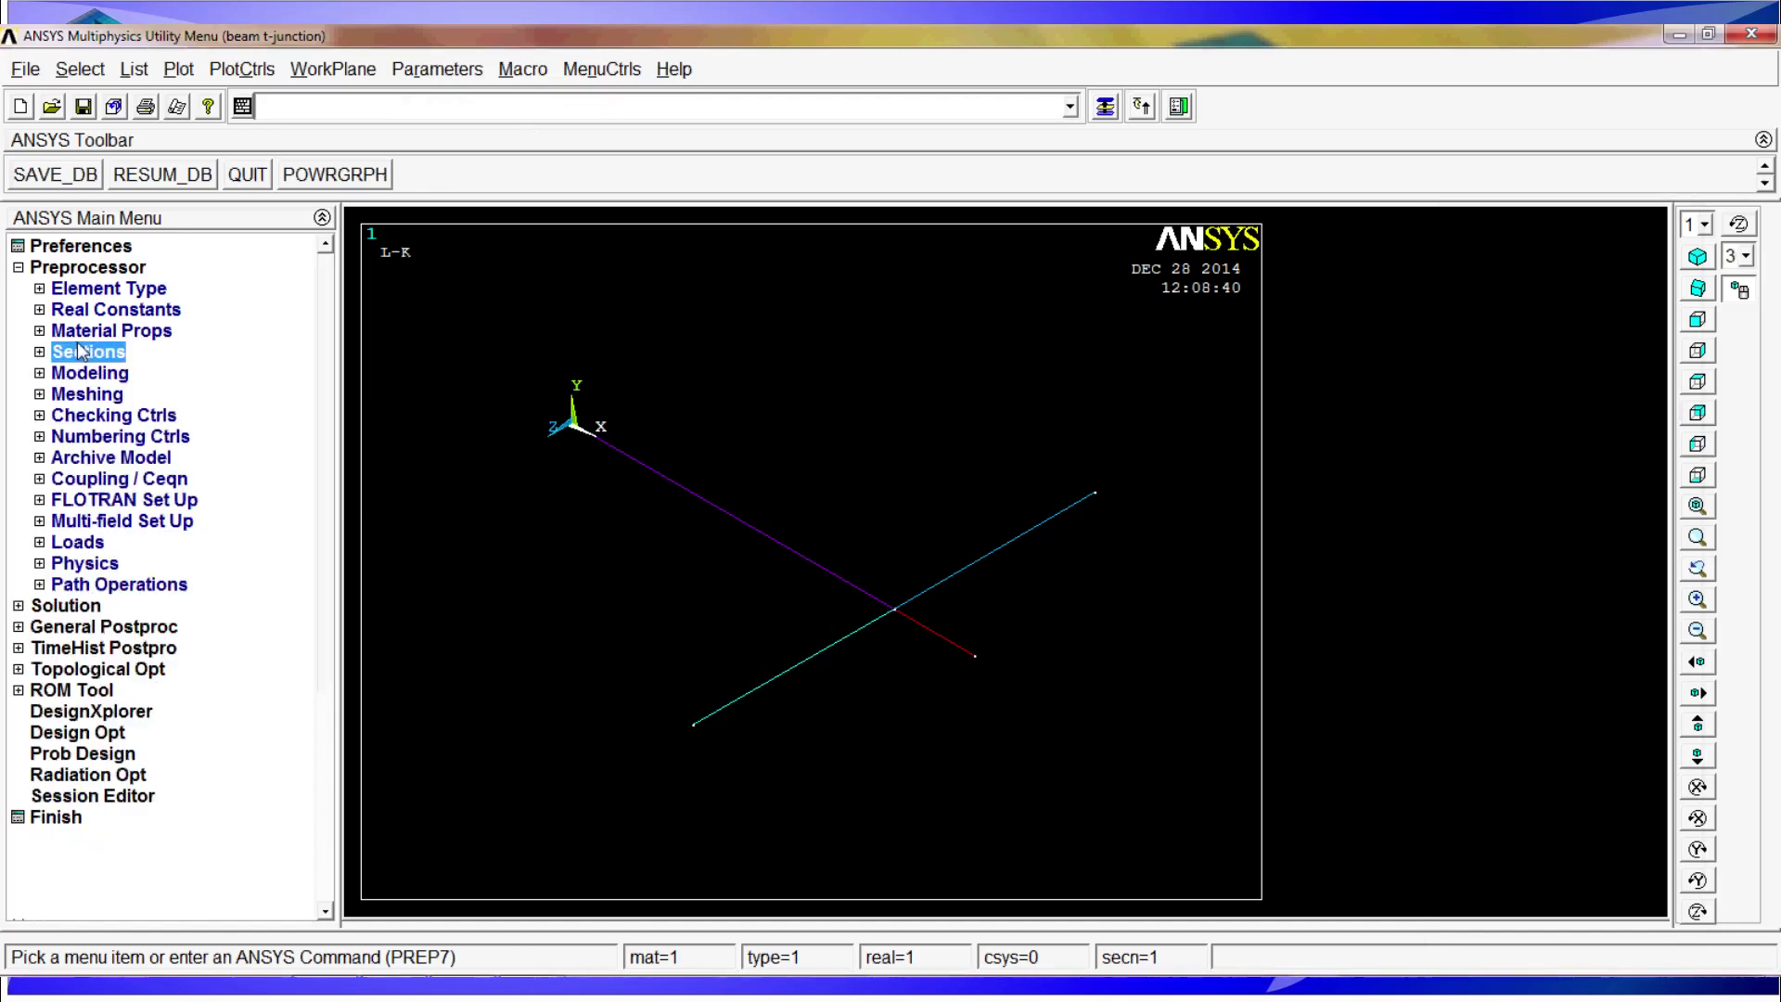
left_click(78, 394)
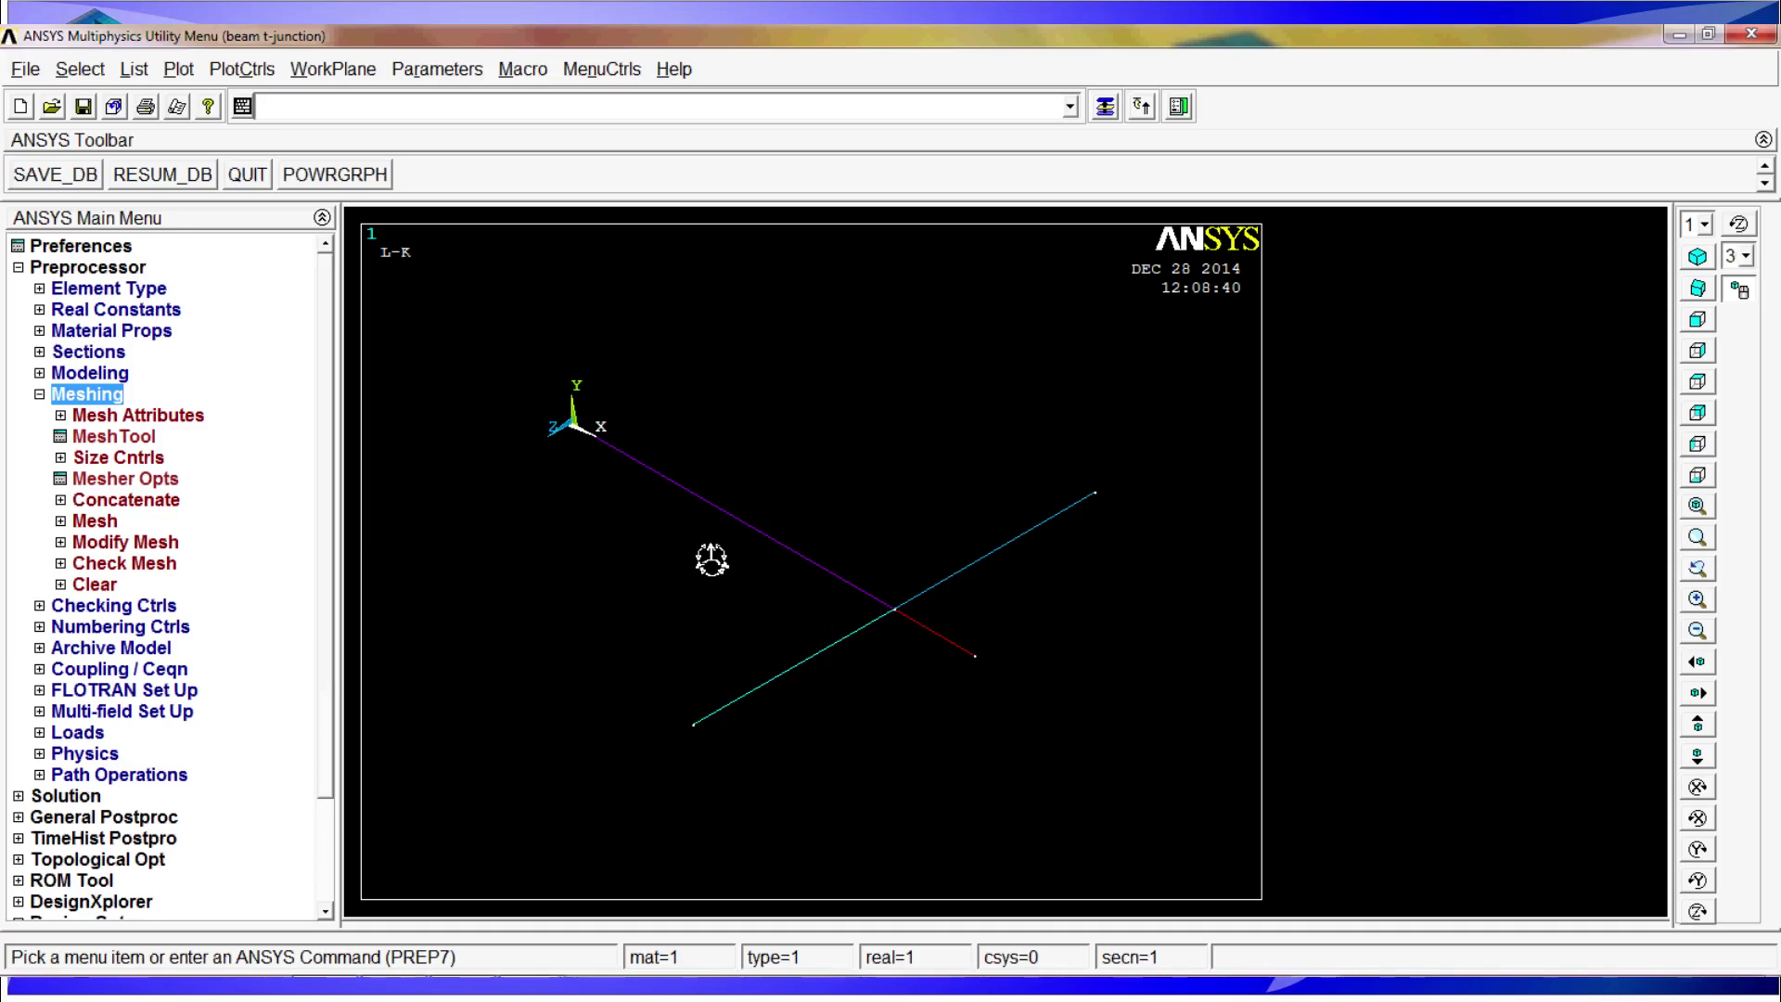
left_click(107, 415)
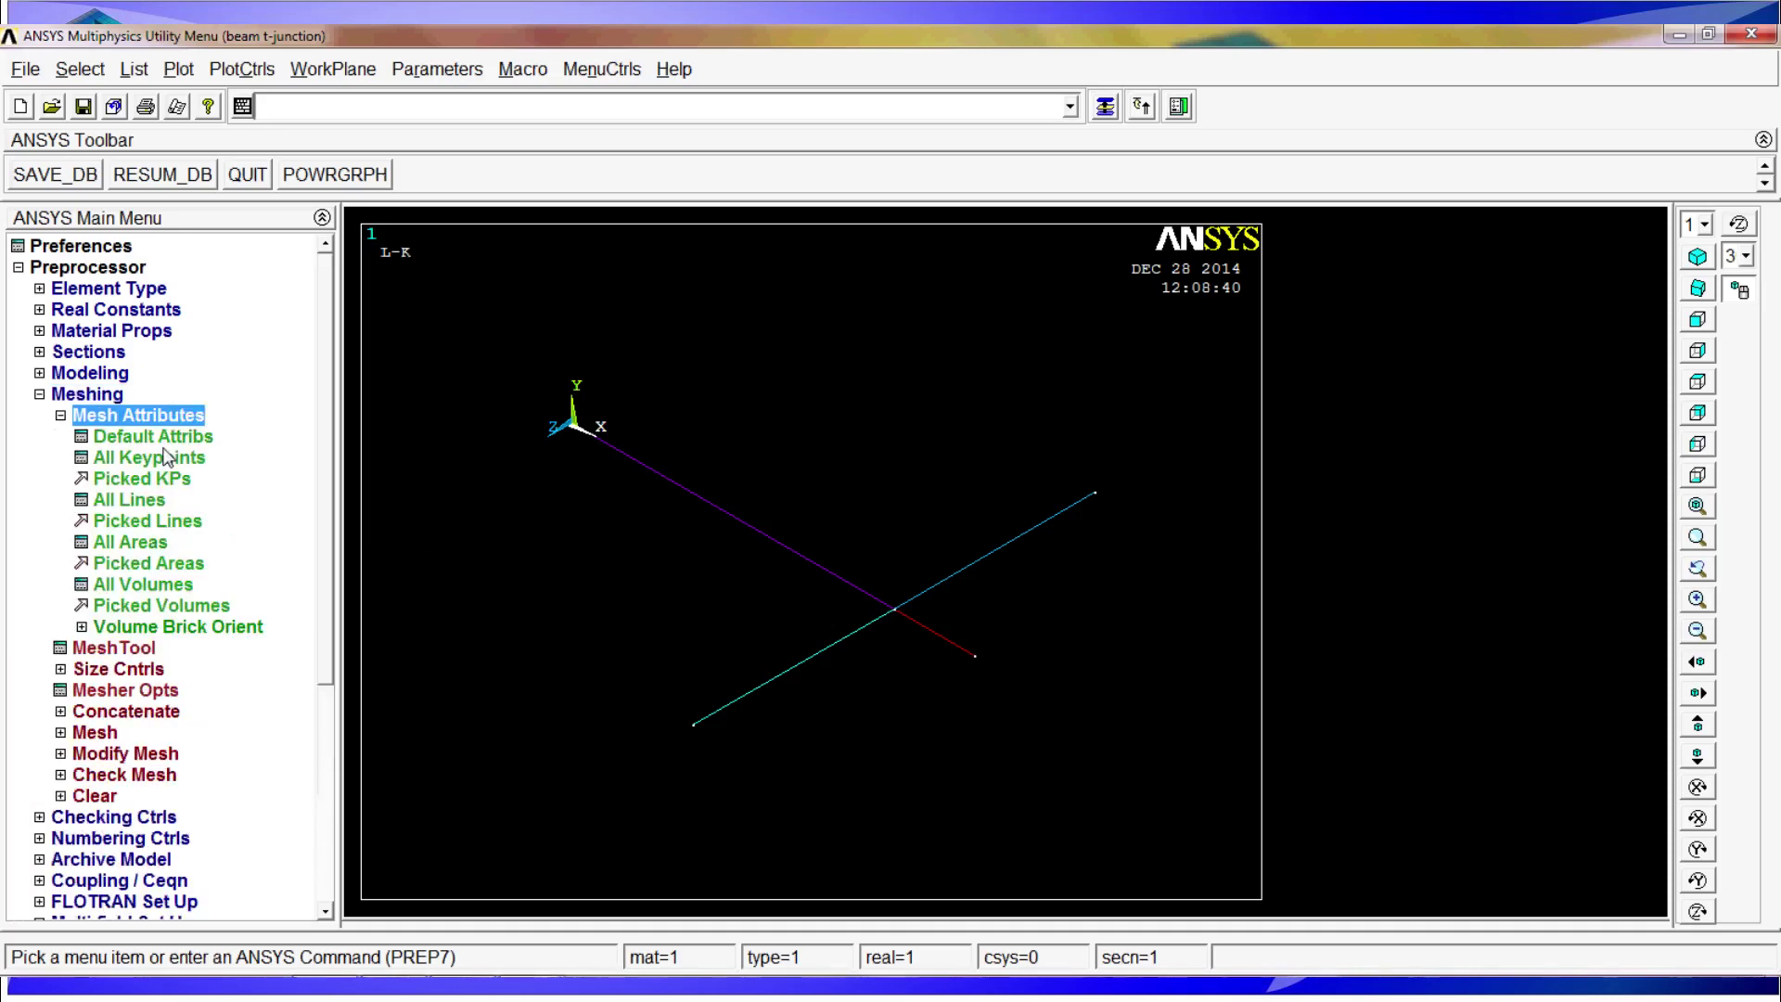
left_click(171, 522)
left_click(637, 495)
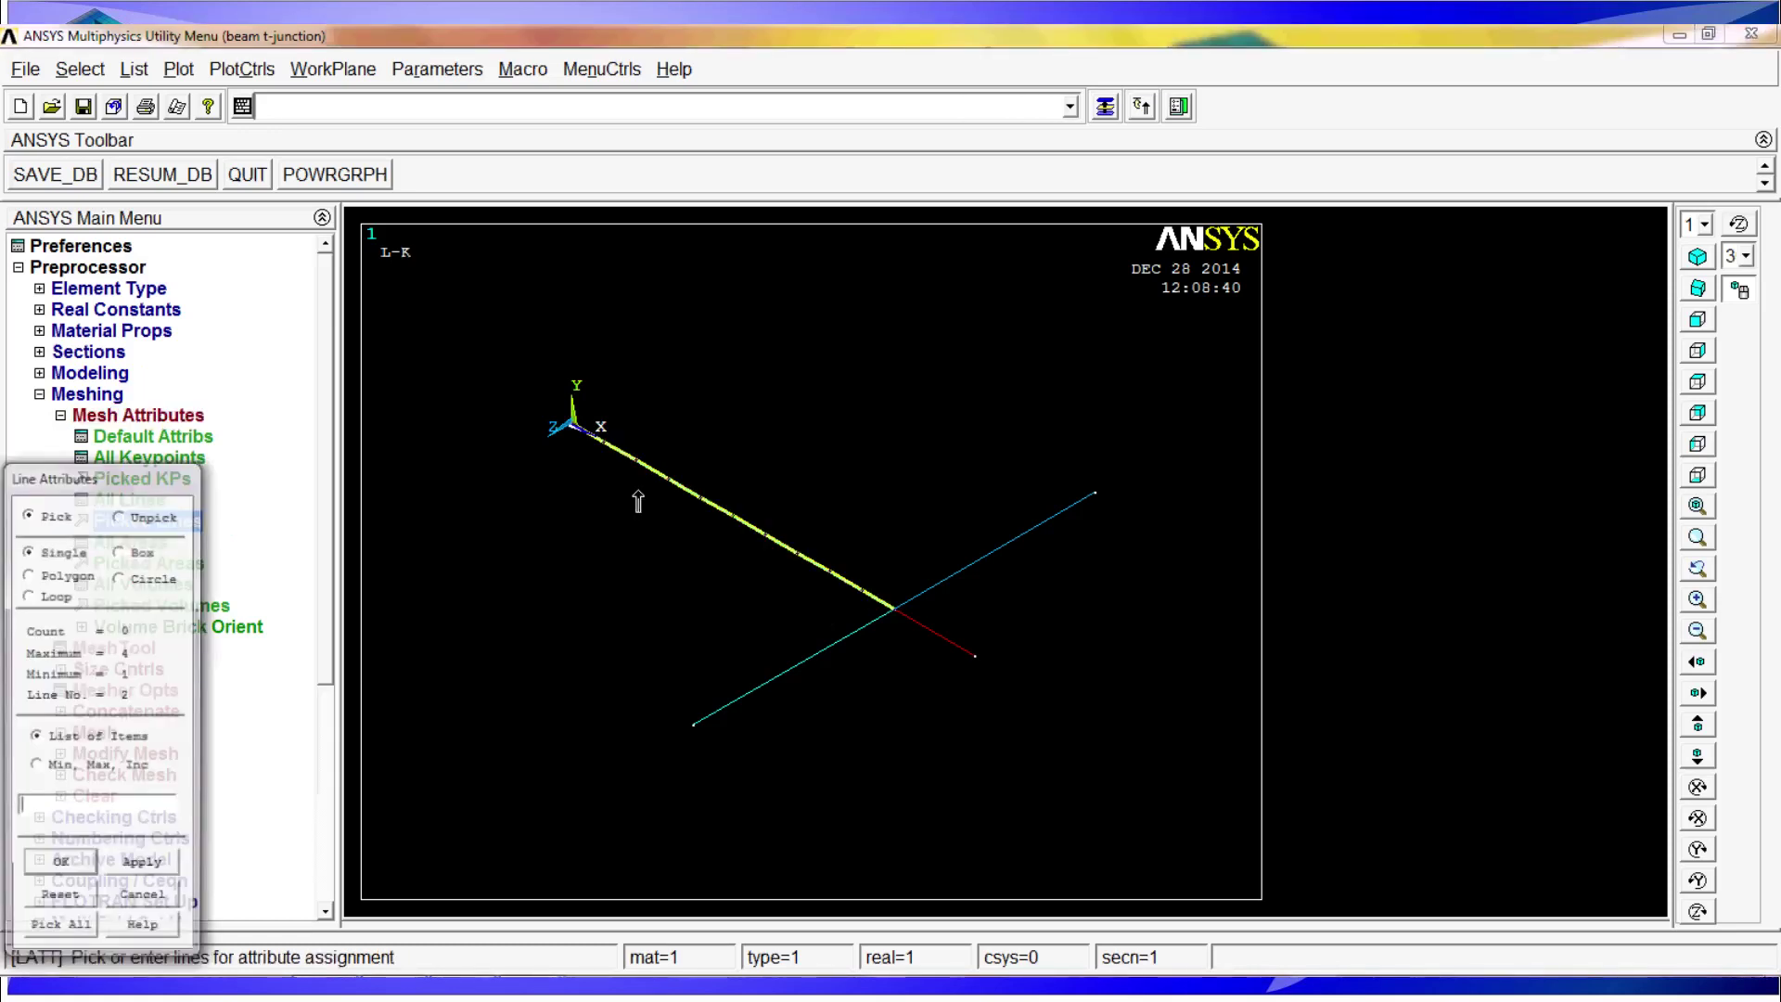
left_click(54, 931)
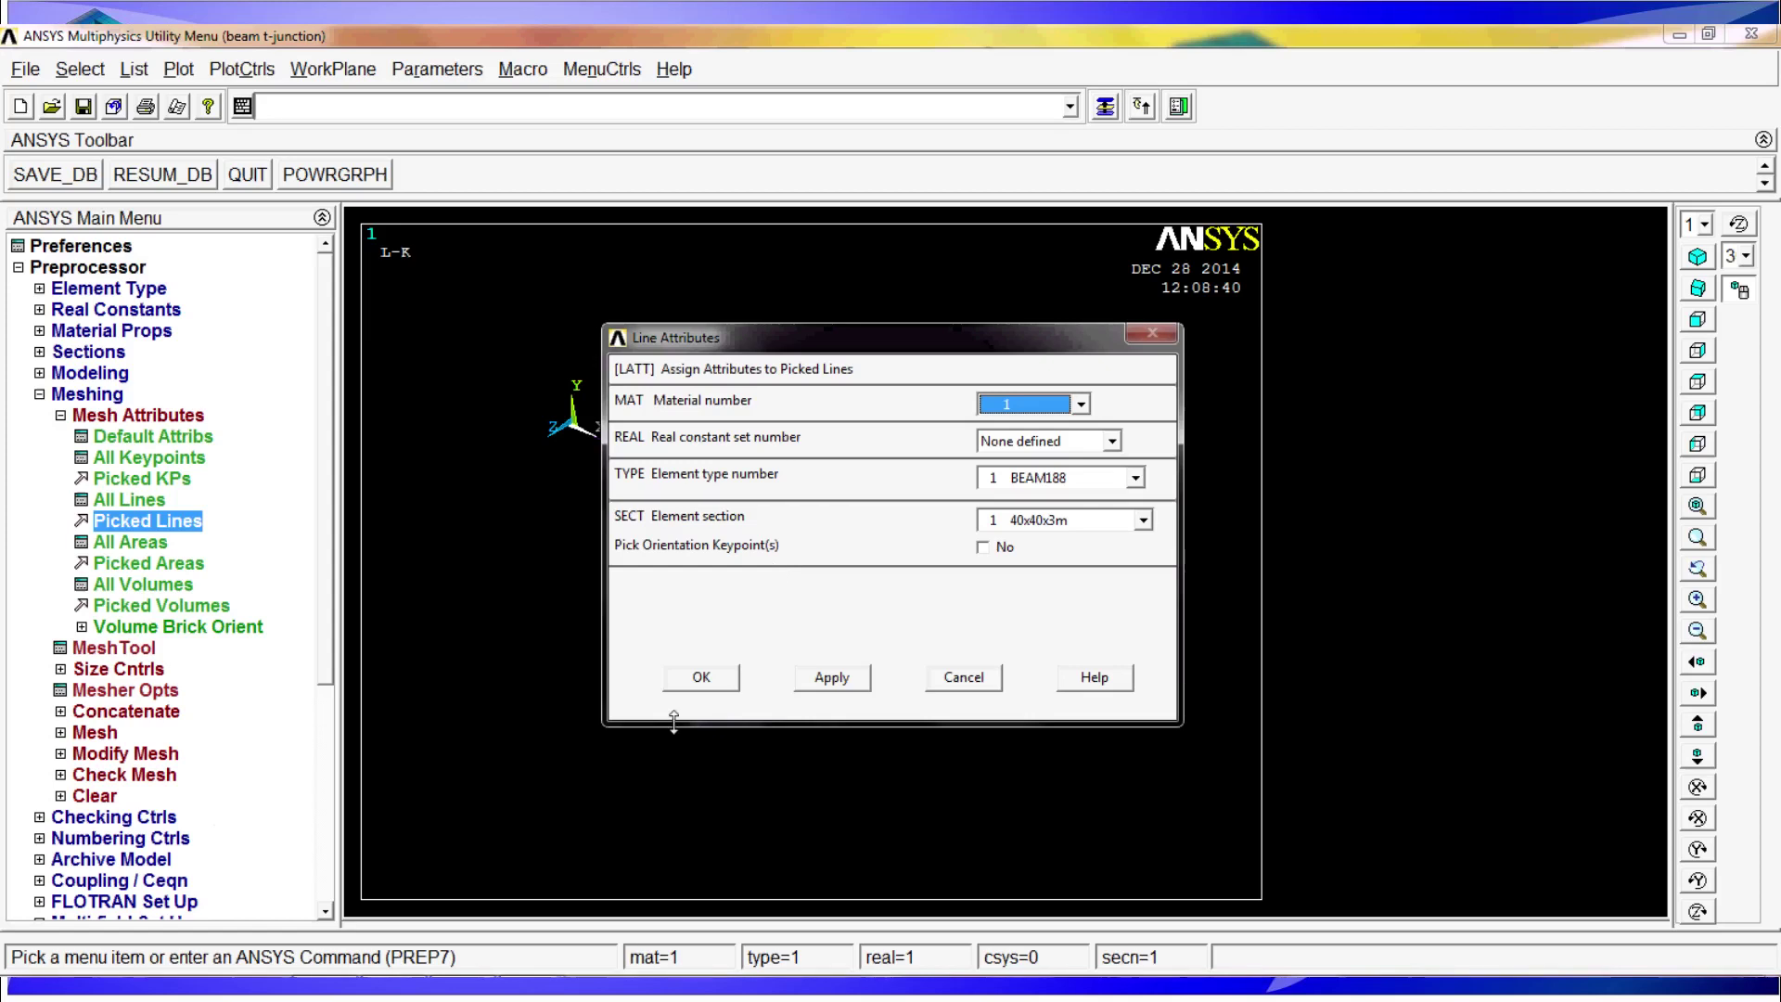
left_click(716, 681)
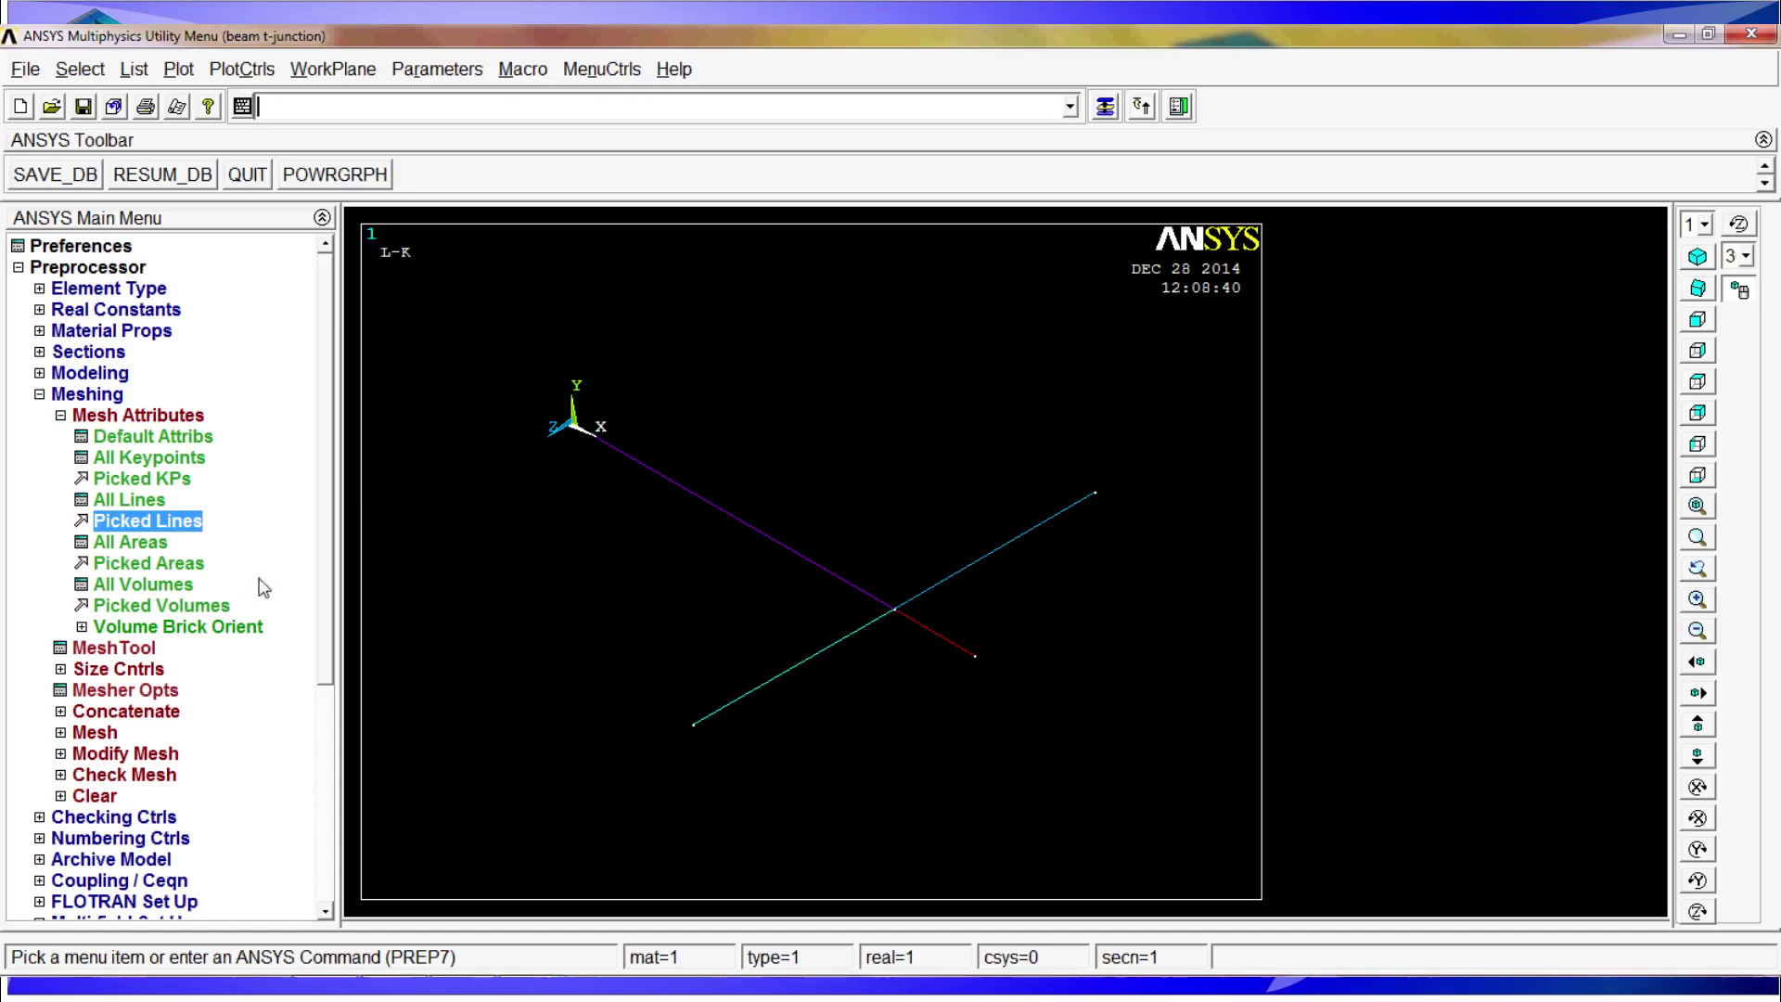
- Set the element edge length to 10/1000 on all lines
left_click(134, 648)
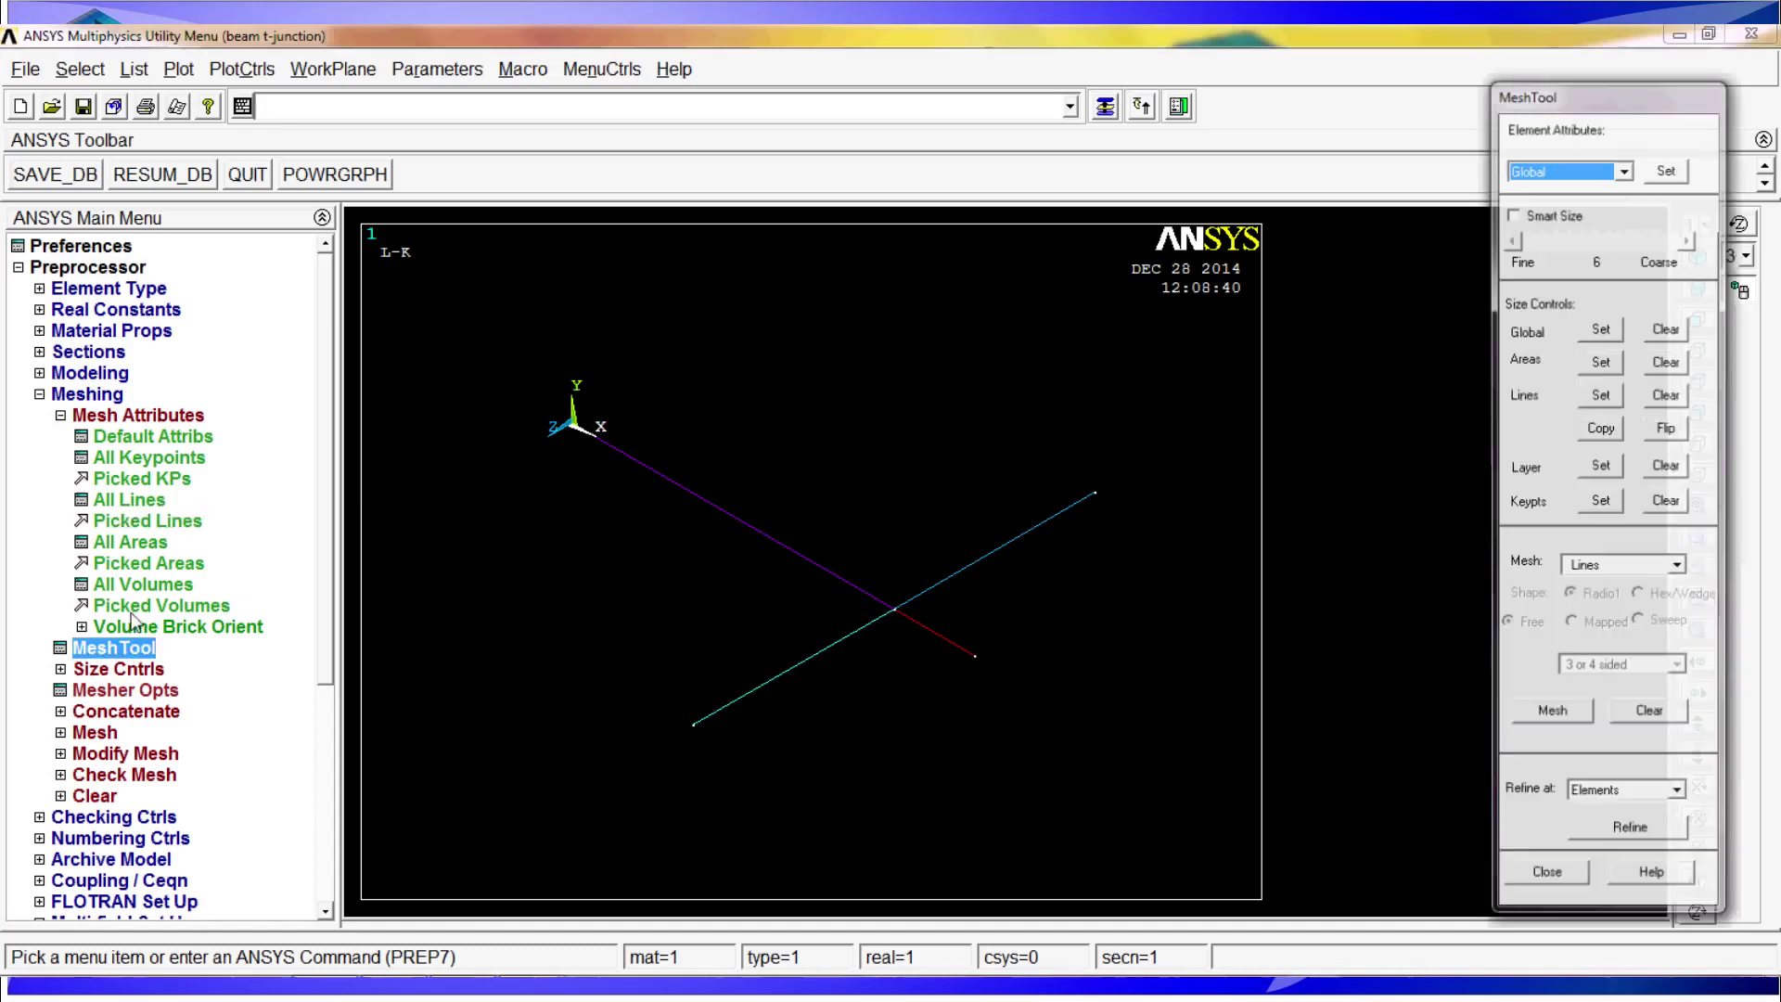
left_click(1599, 397)
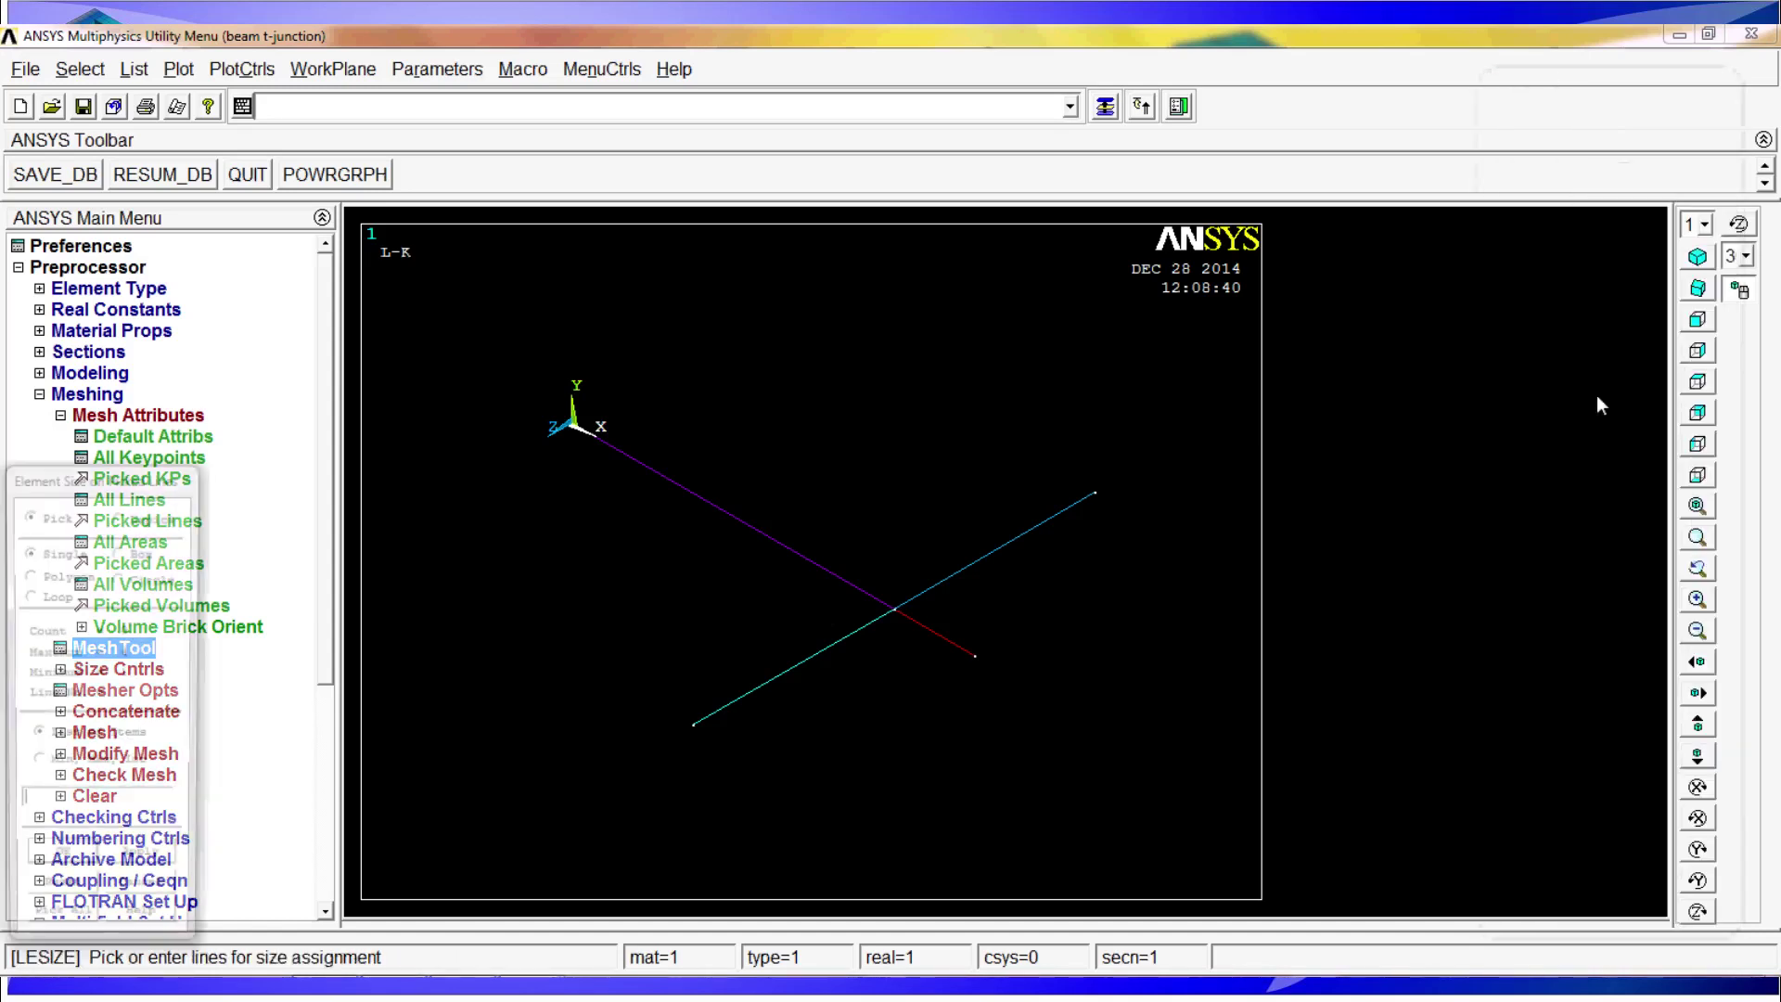
left_click(59, 931)
type("10/1")
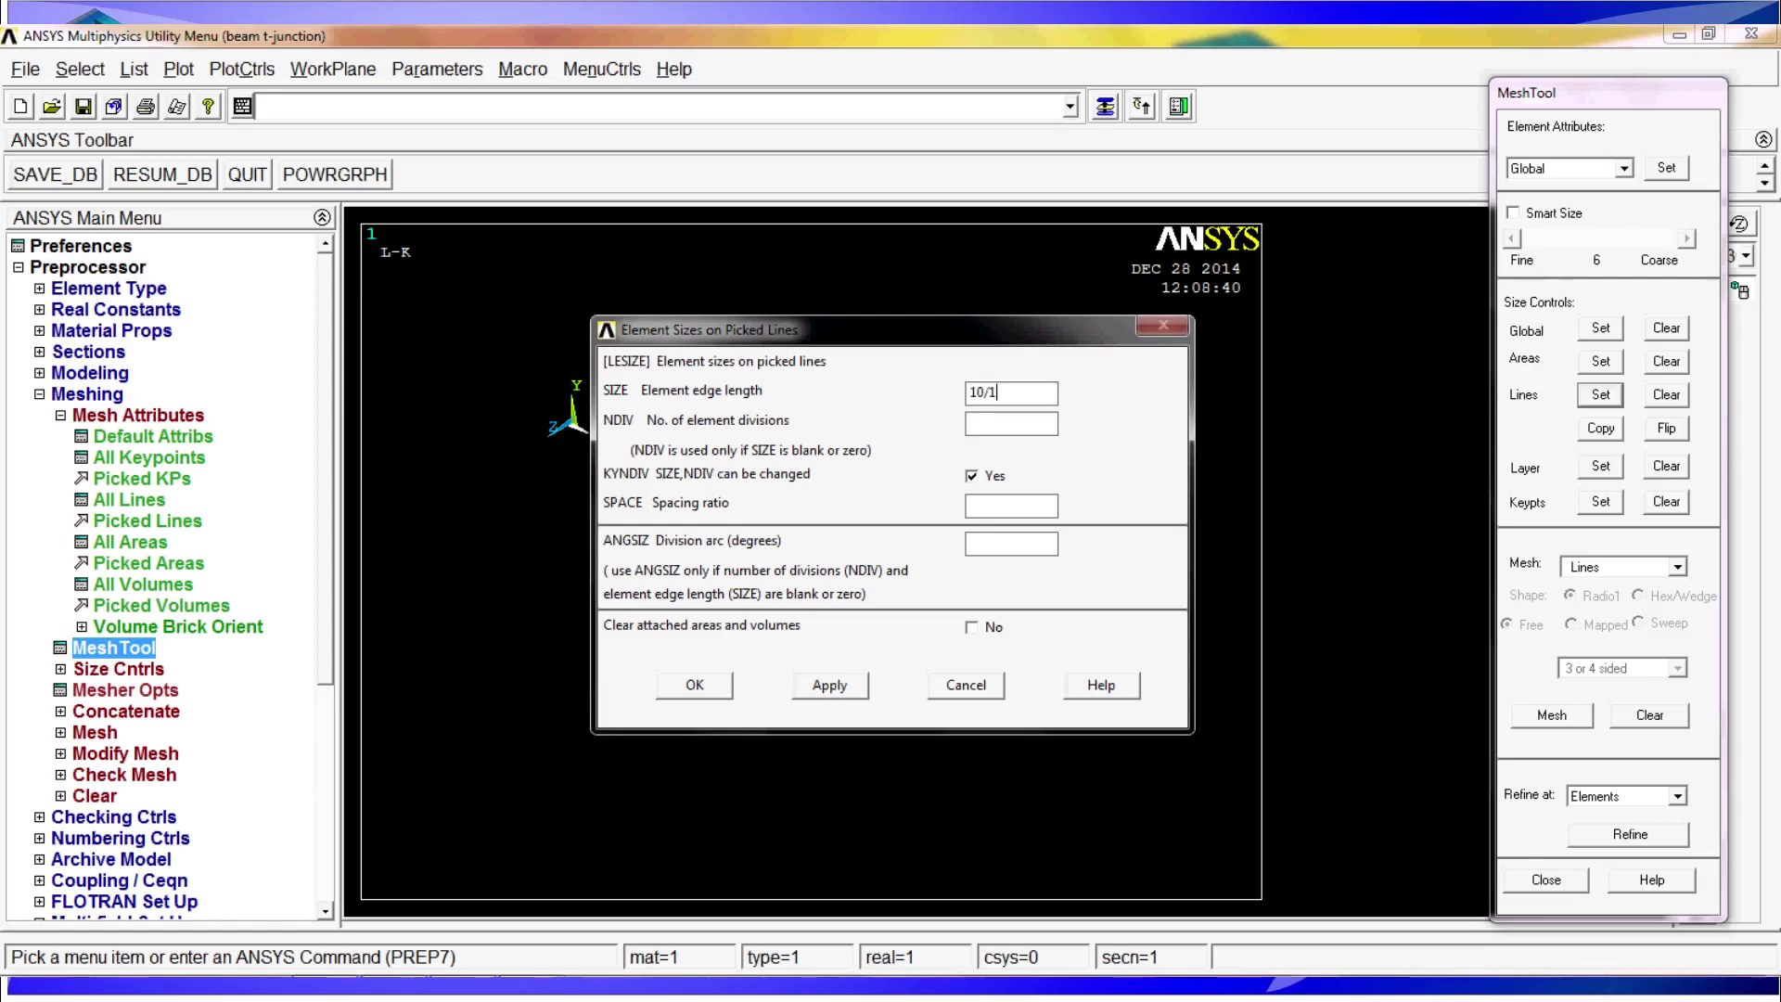
type("000")
left_click(711, 688)
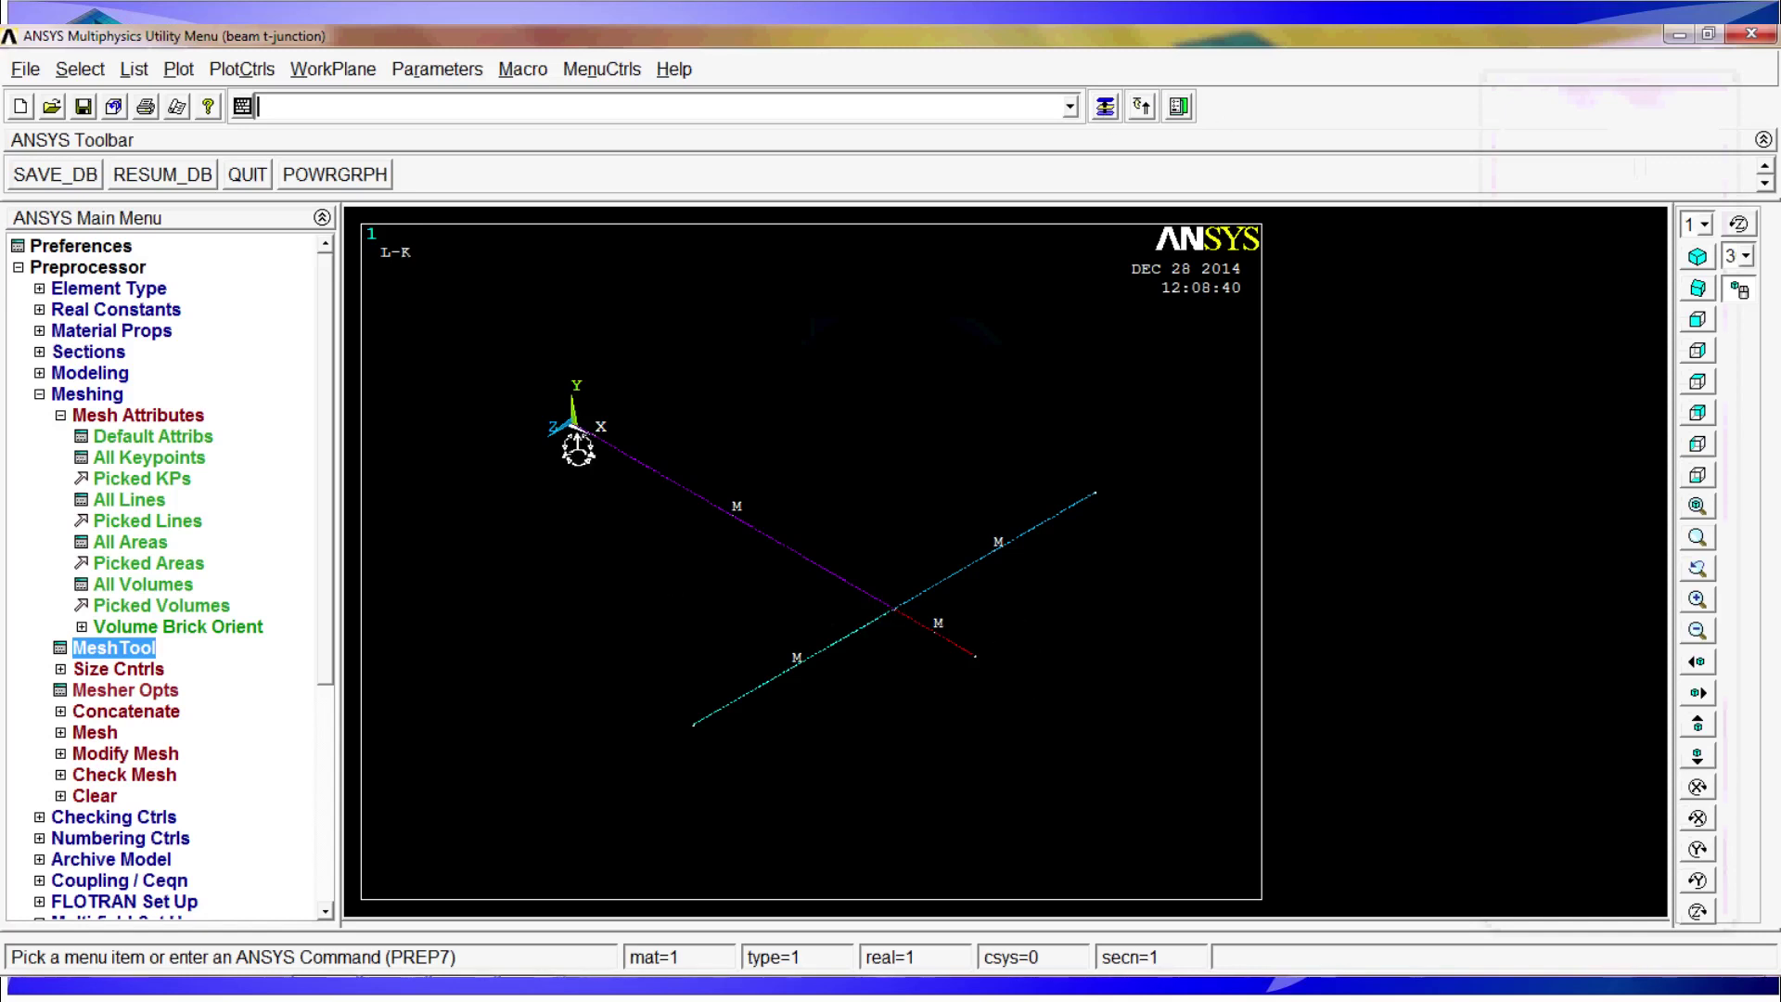
- Check the element divisions along the lines and mesh all lines of the junction
left_click(1699, 538)
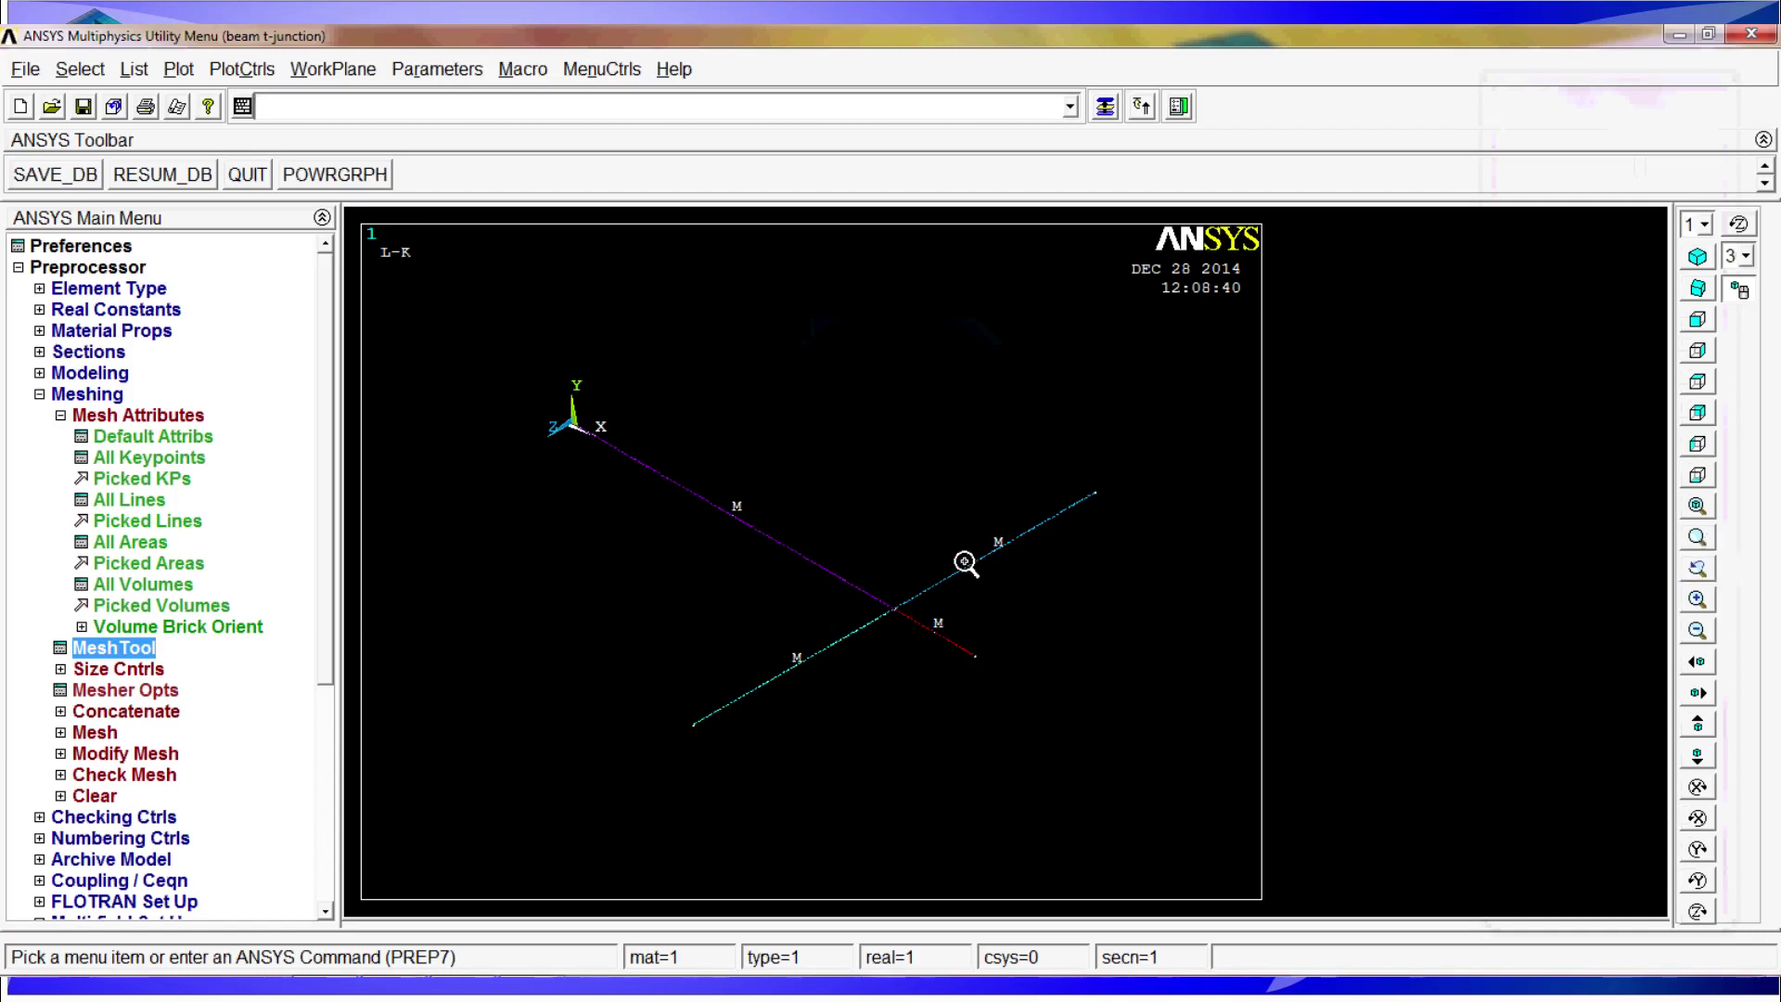
left_click(857, 594)
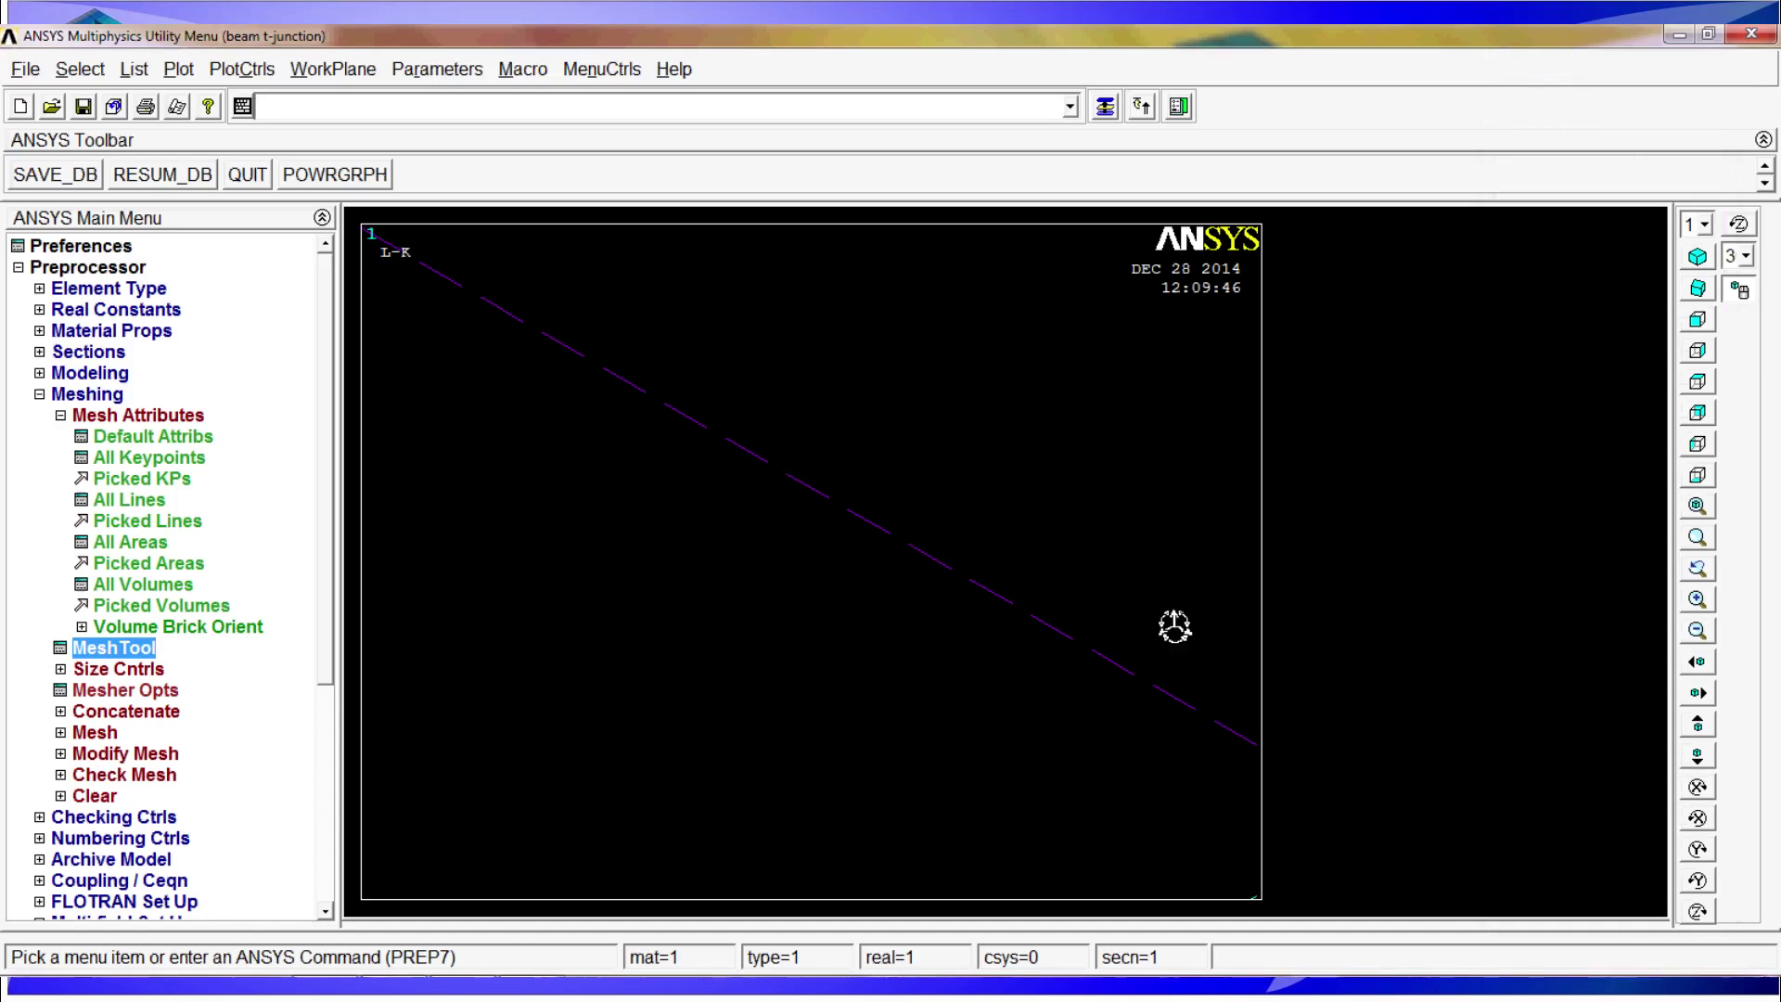
left_click(1696, 569)
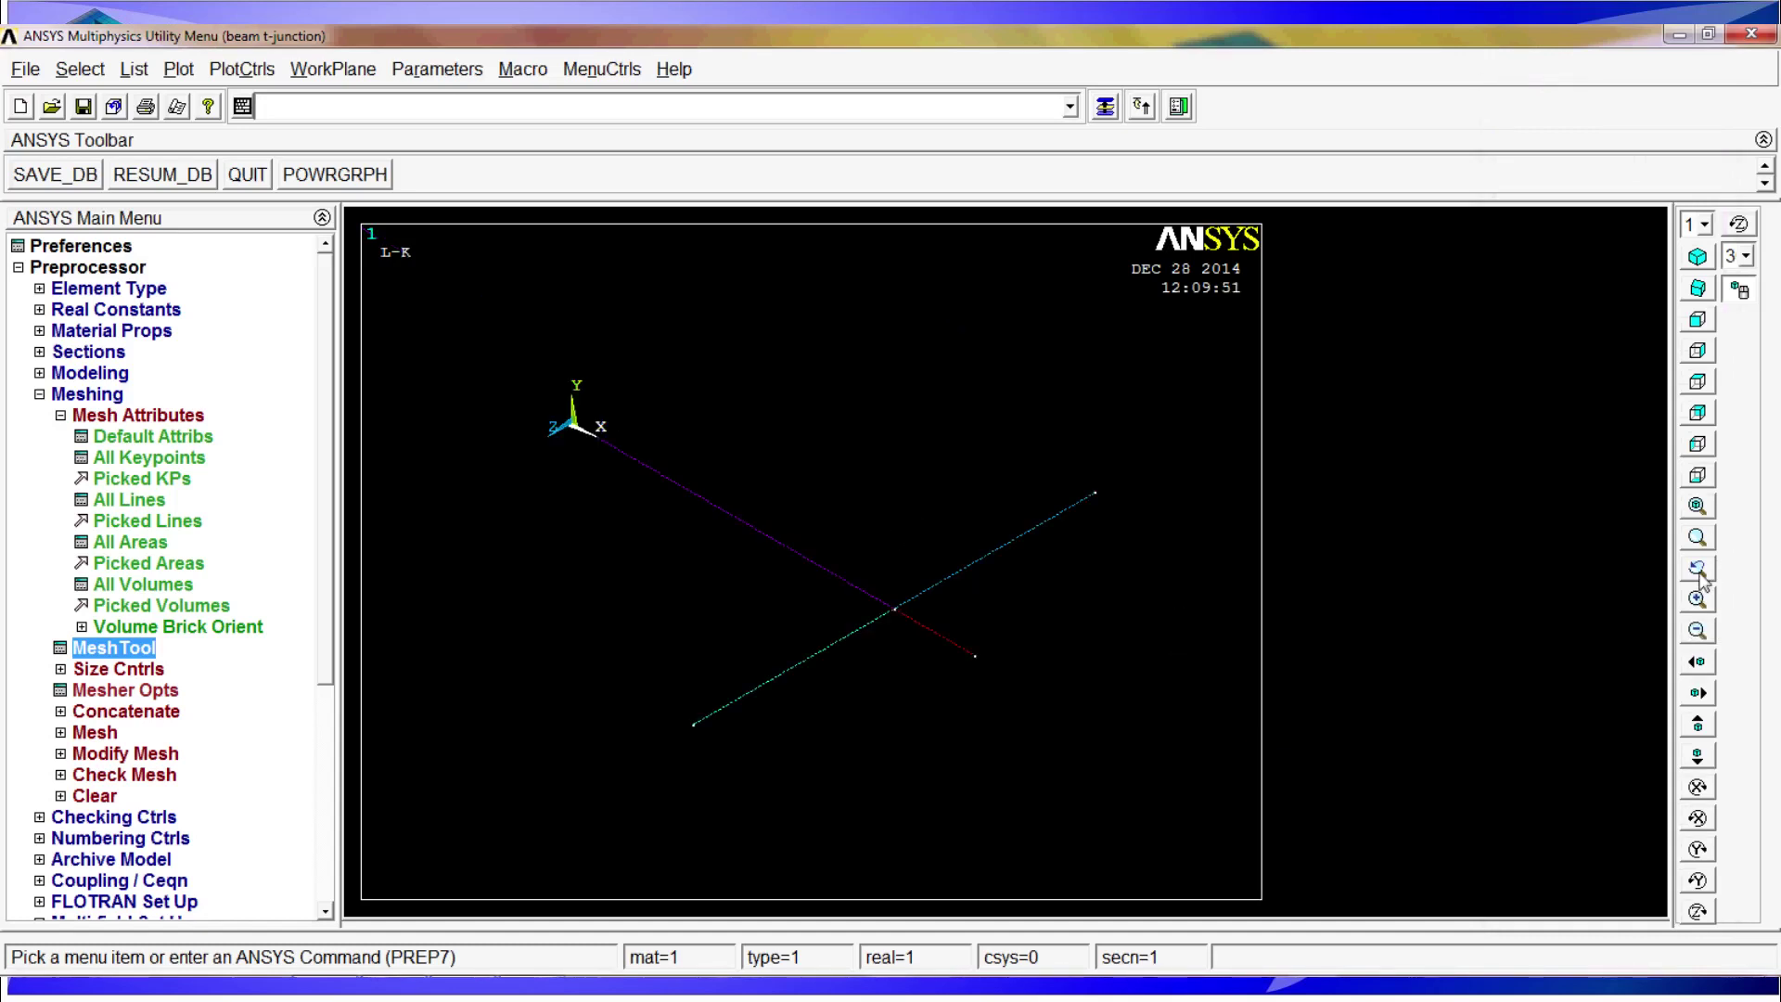
left_click(1105, 107)
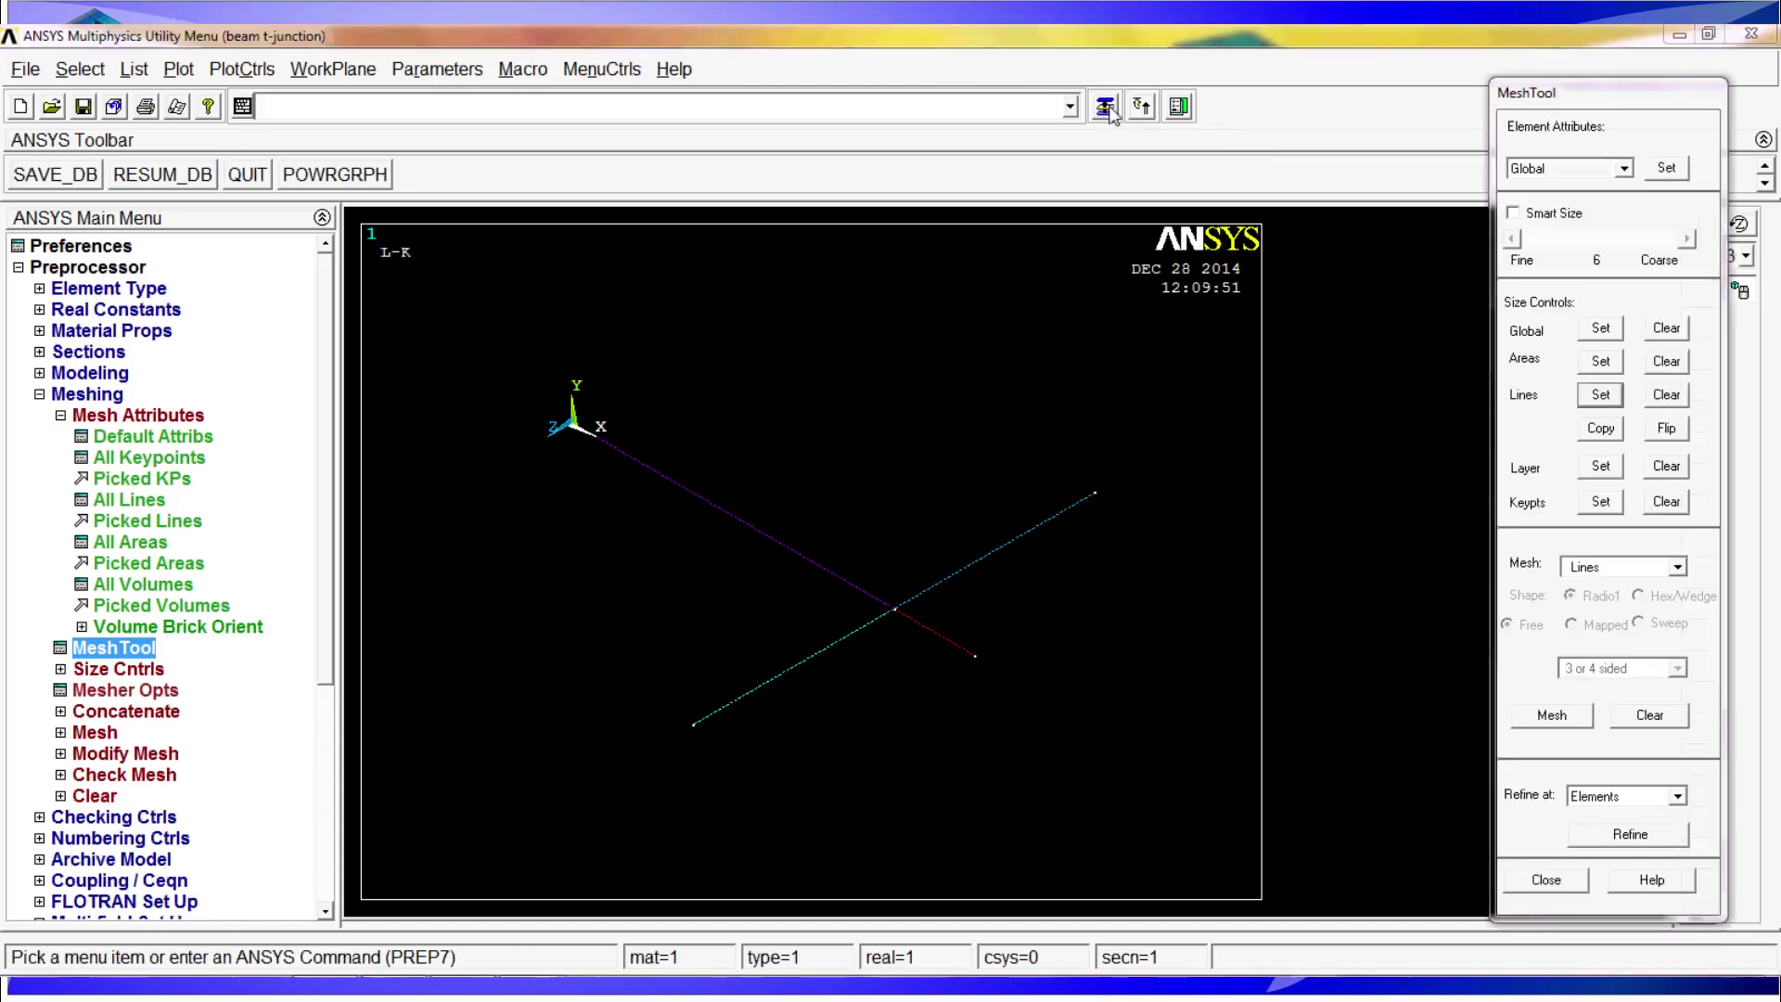
left_click(1551, 716)
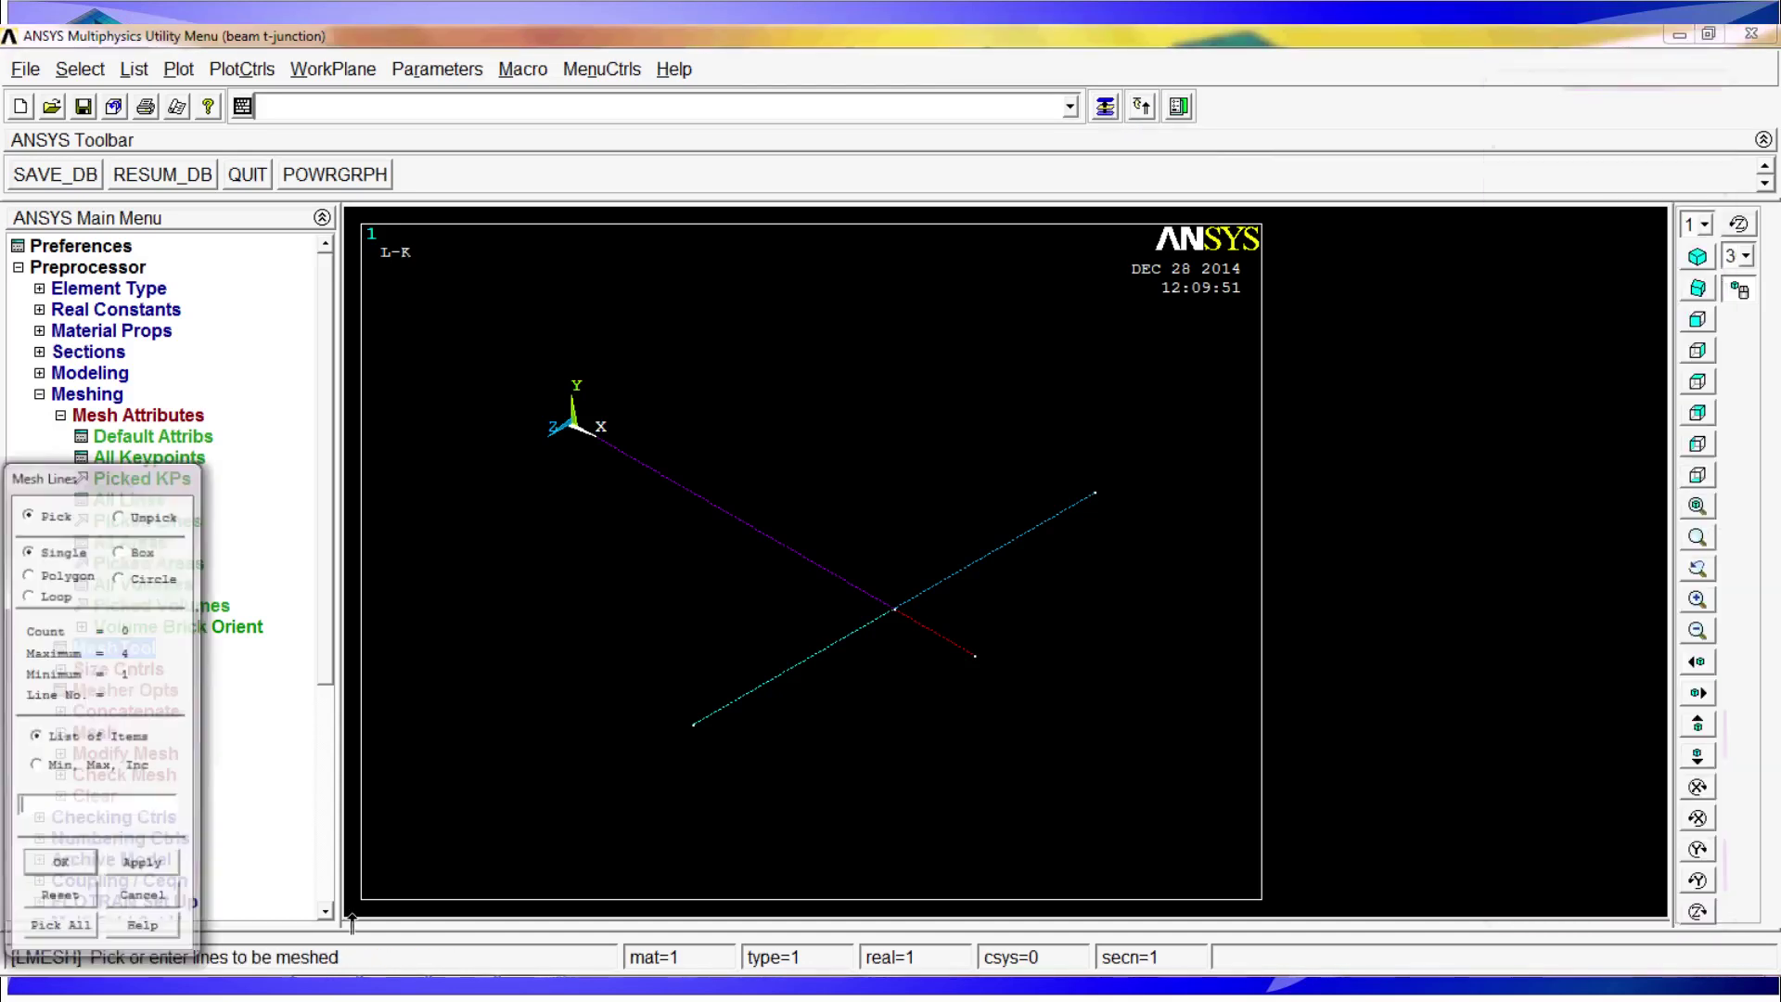
left_click(70, 932)
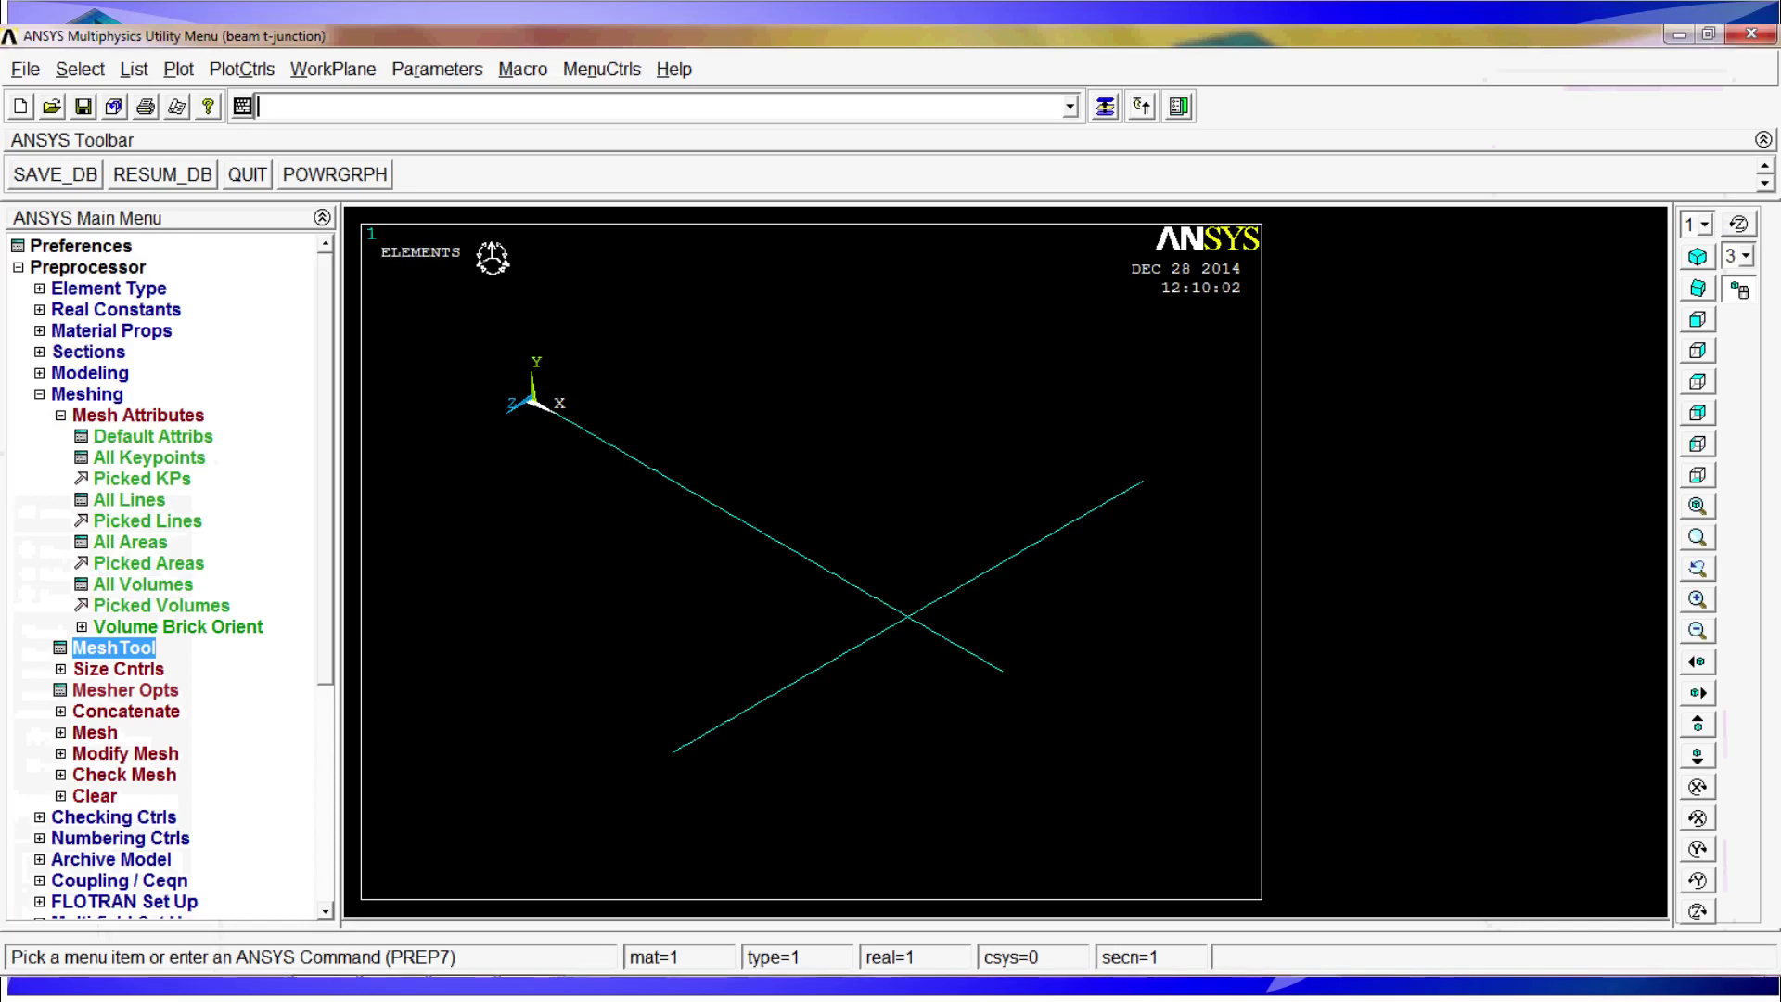
- Plot all entities together with gplot and inspect the meshed lines around the junction
type("gplot")
key("Return")
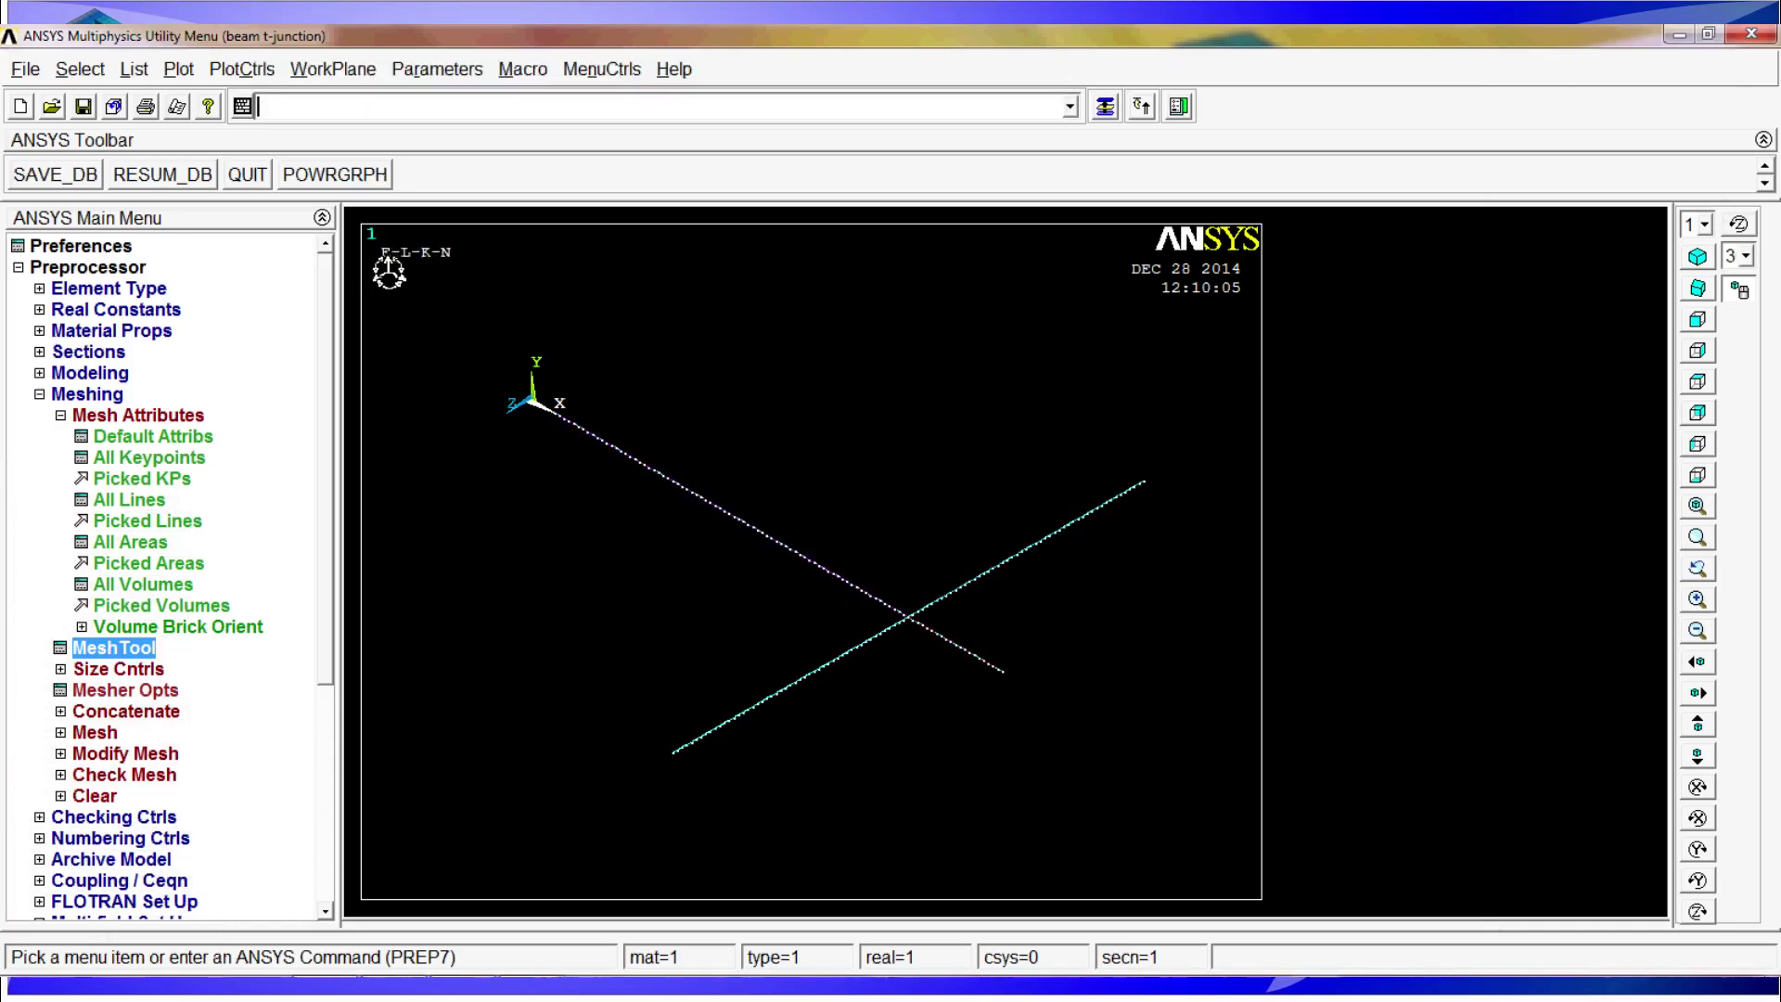
scroll(931, 680, "up", 2)
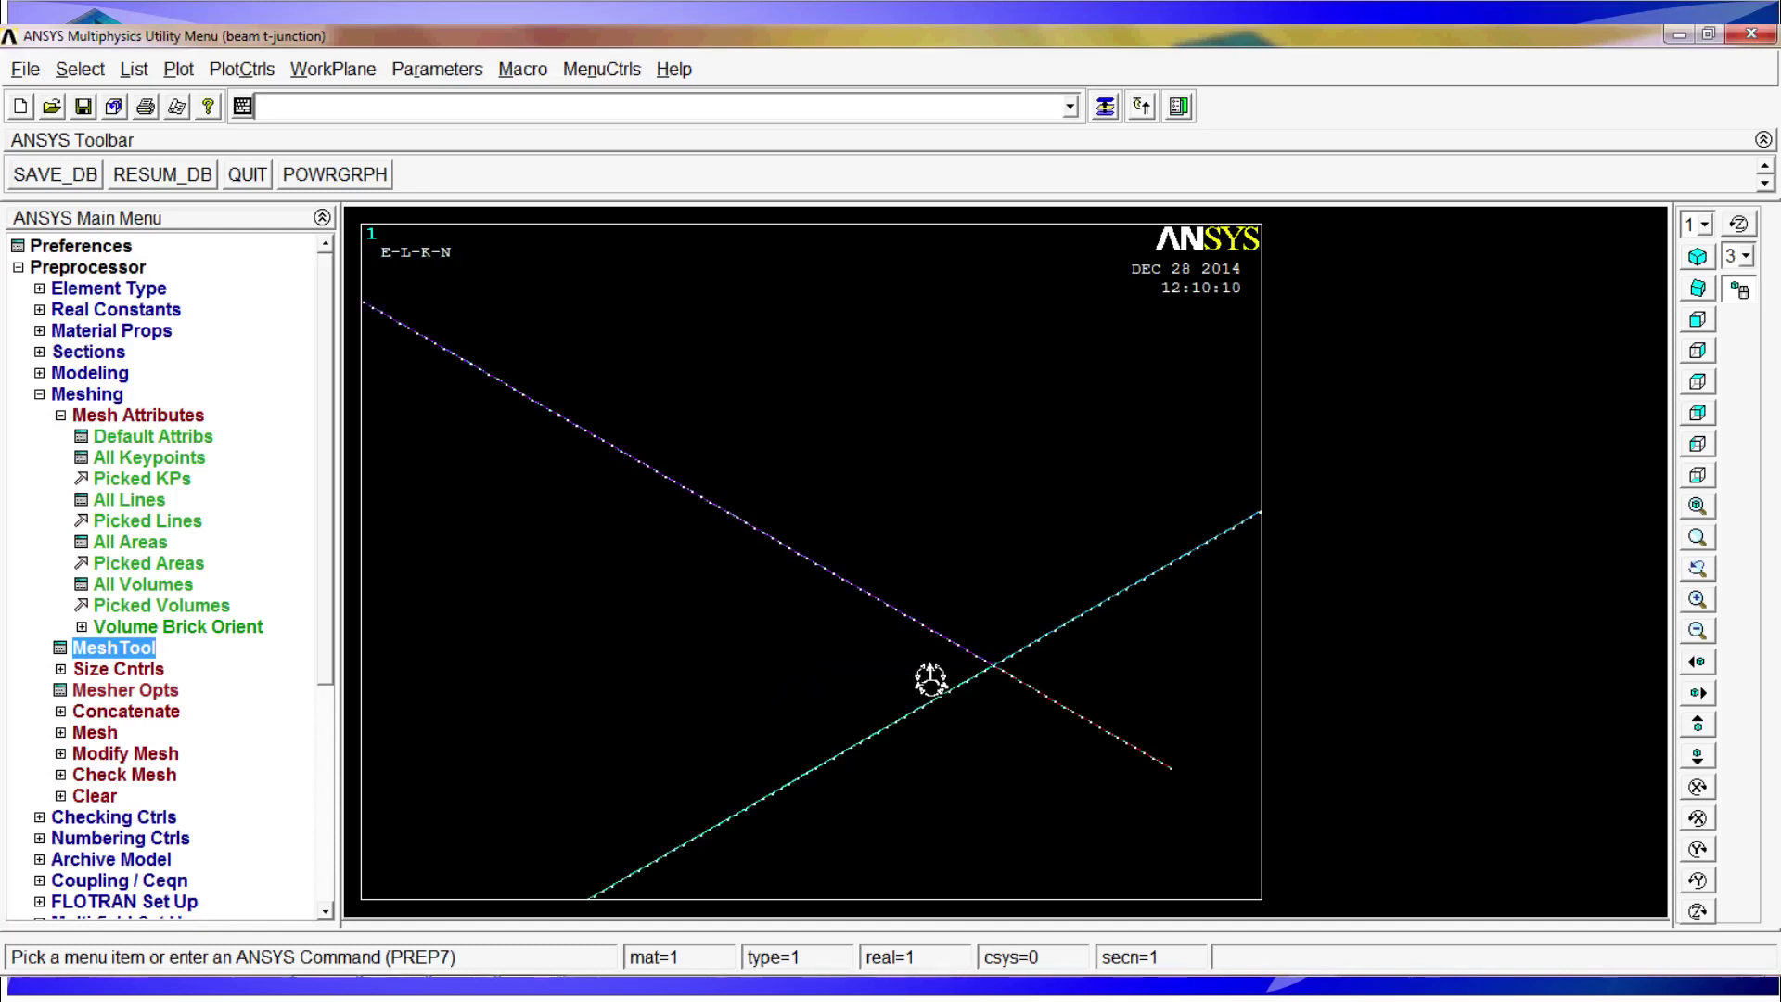
scroll(891, 744, "down", 3)
scroll(820, 585, "up", 2)
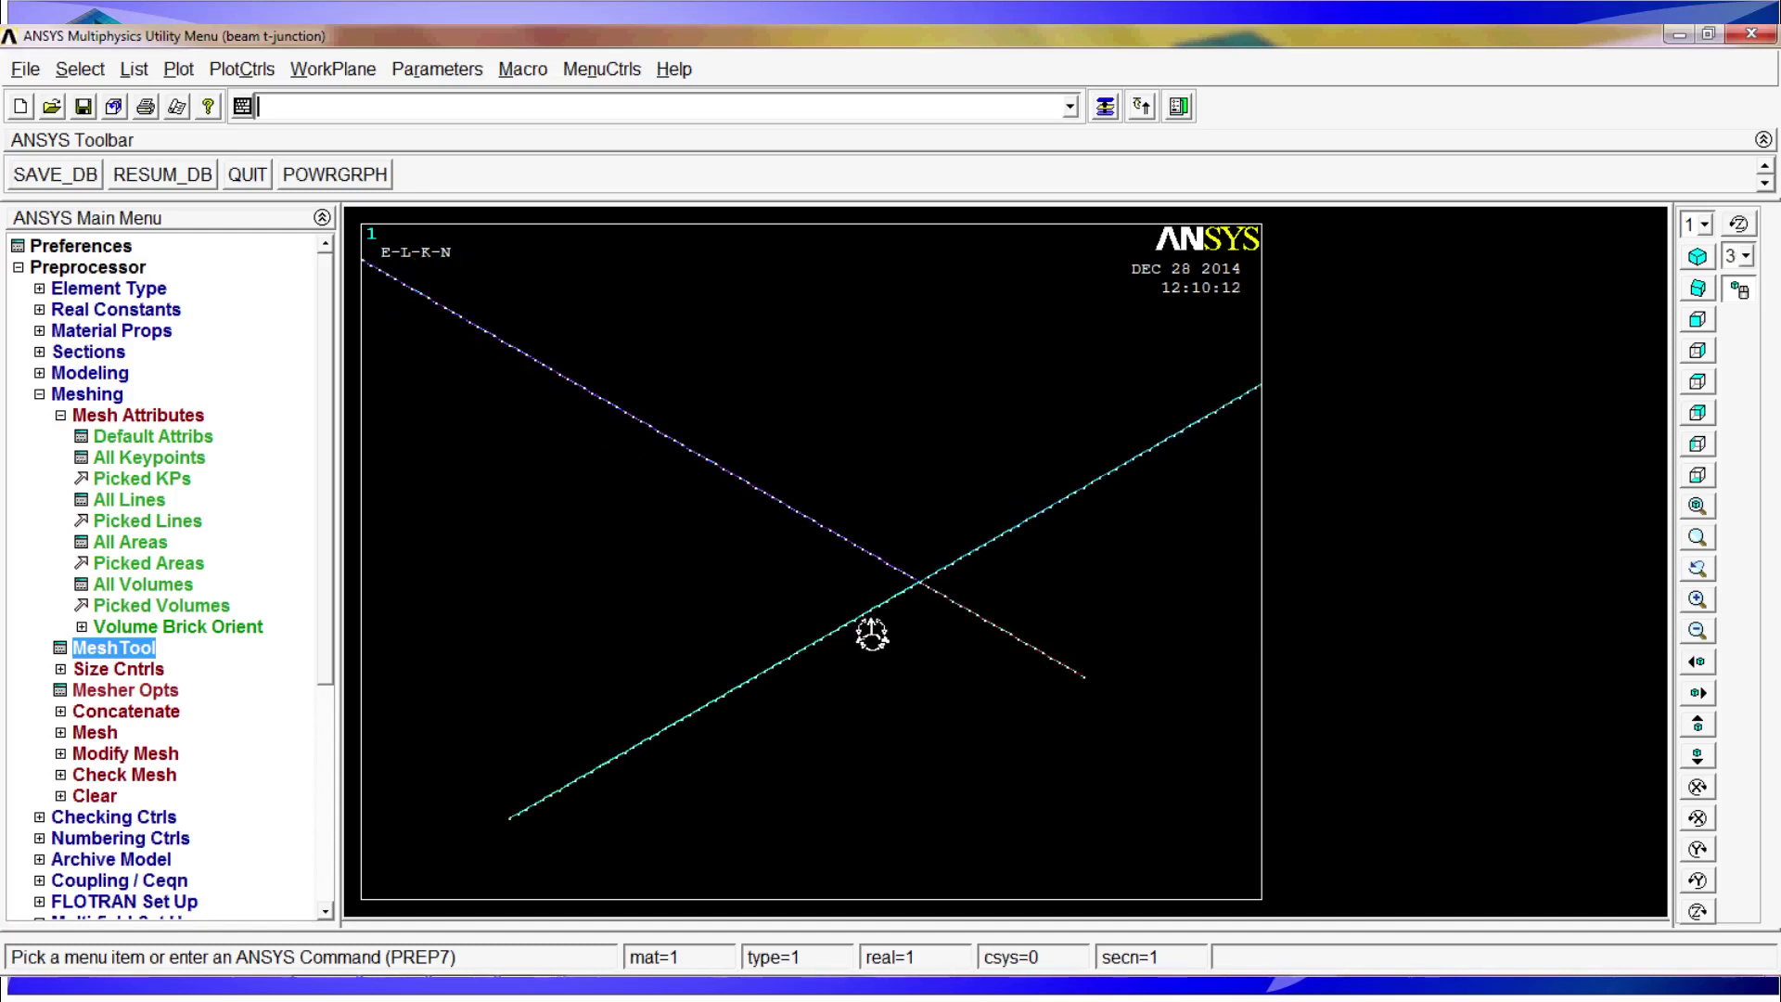
scroll(870, 687, "down", 3)
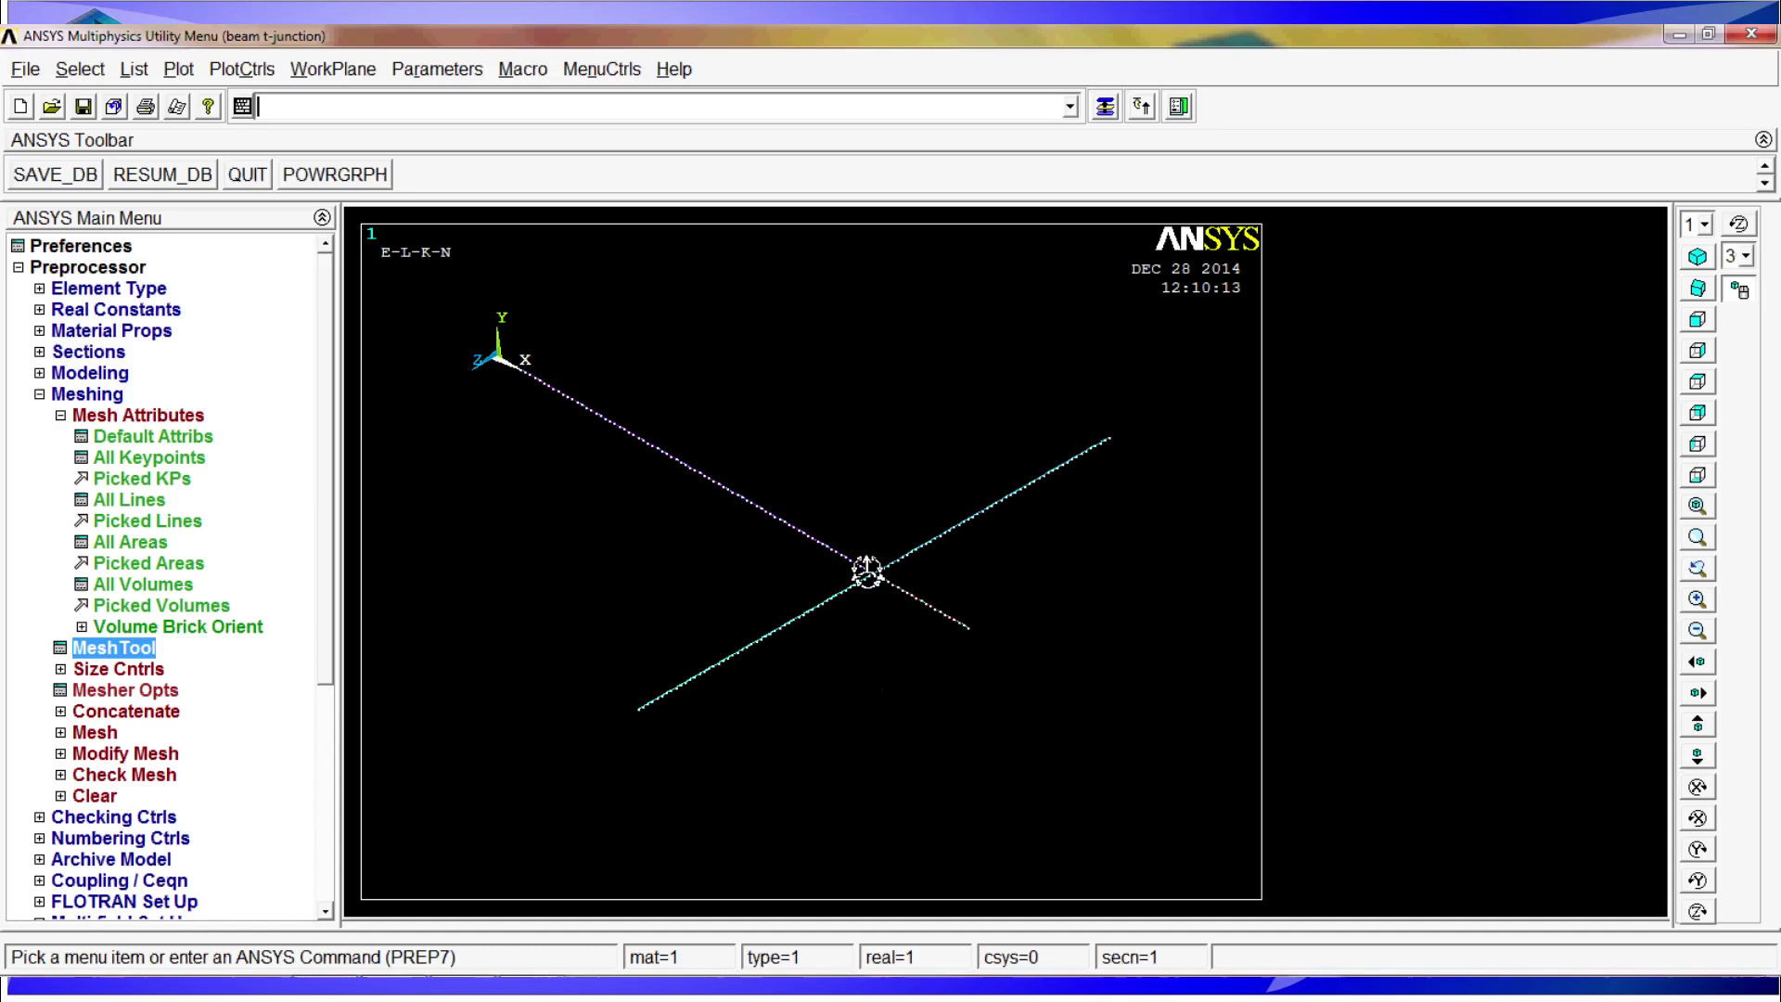
- Plot the elements and switch on the display of element shapes to view the beams with their real cross-section
left_click(185, 70)
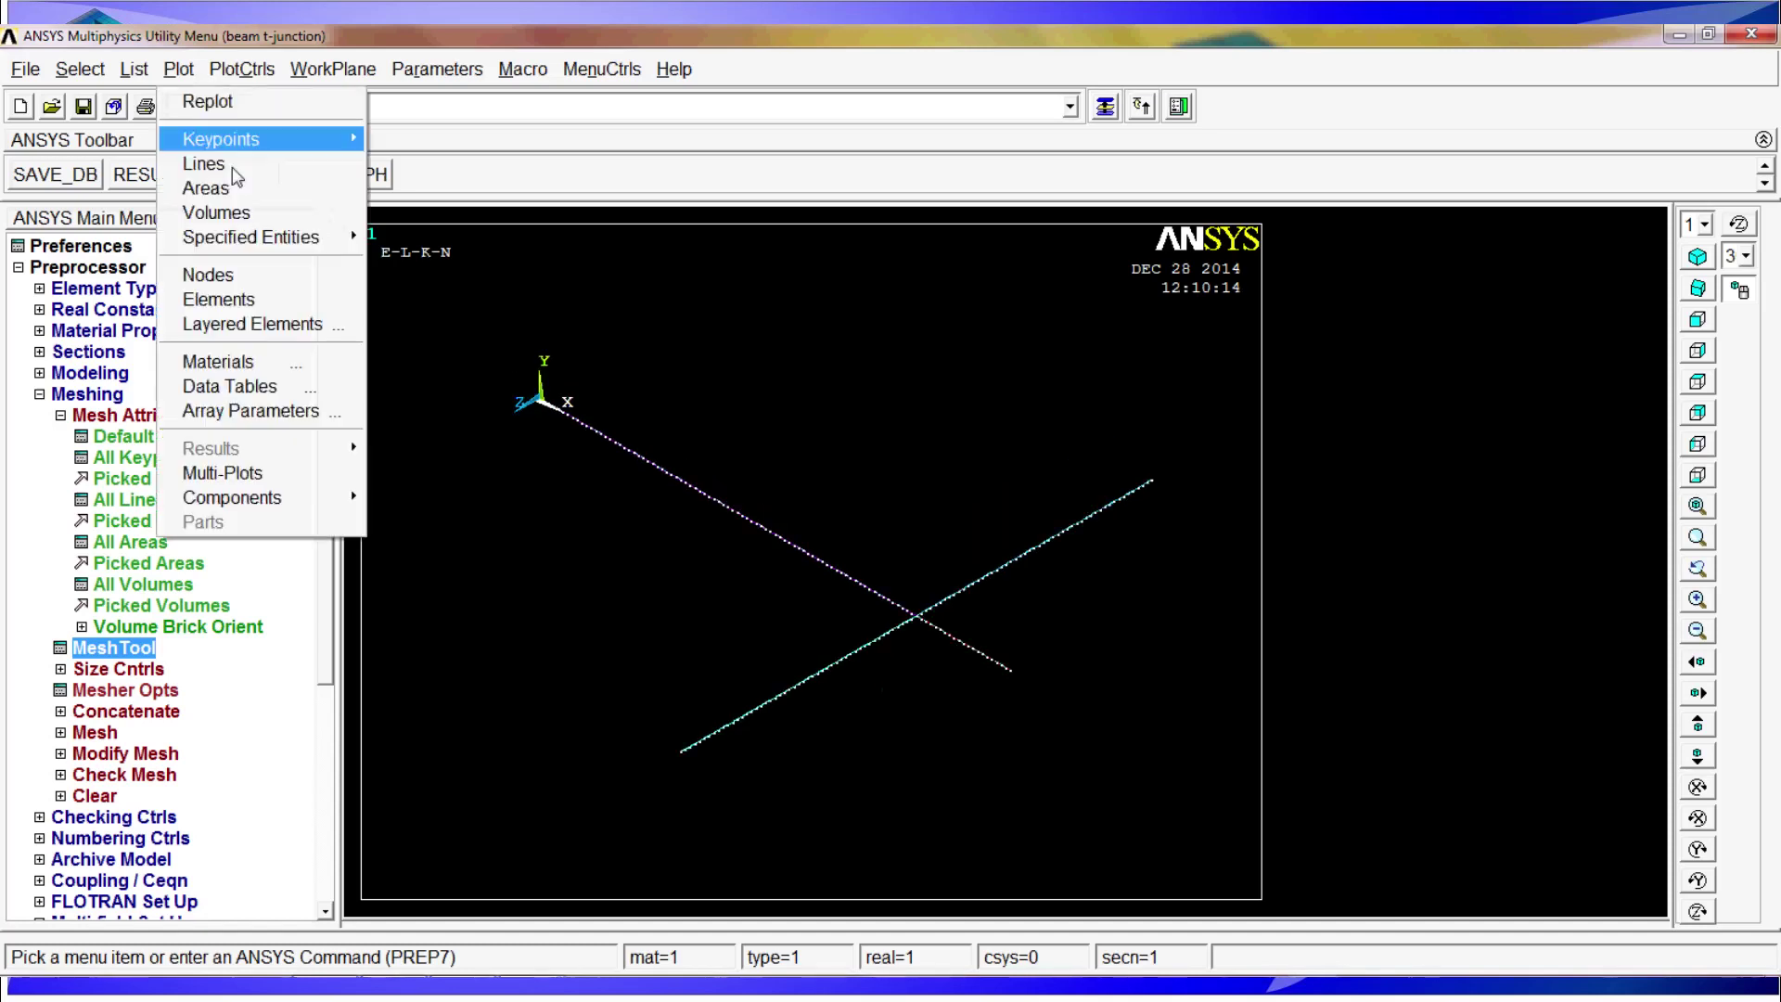
left_click(270, 297)
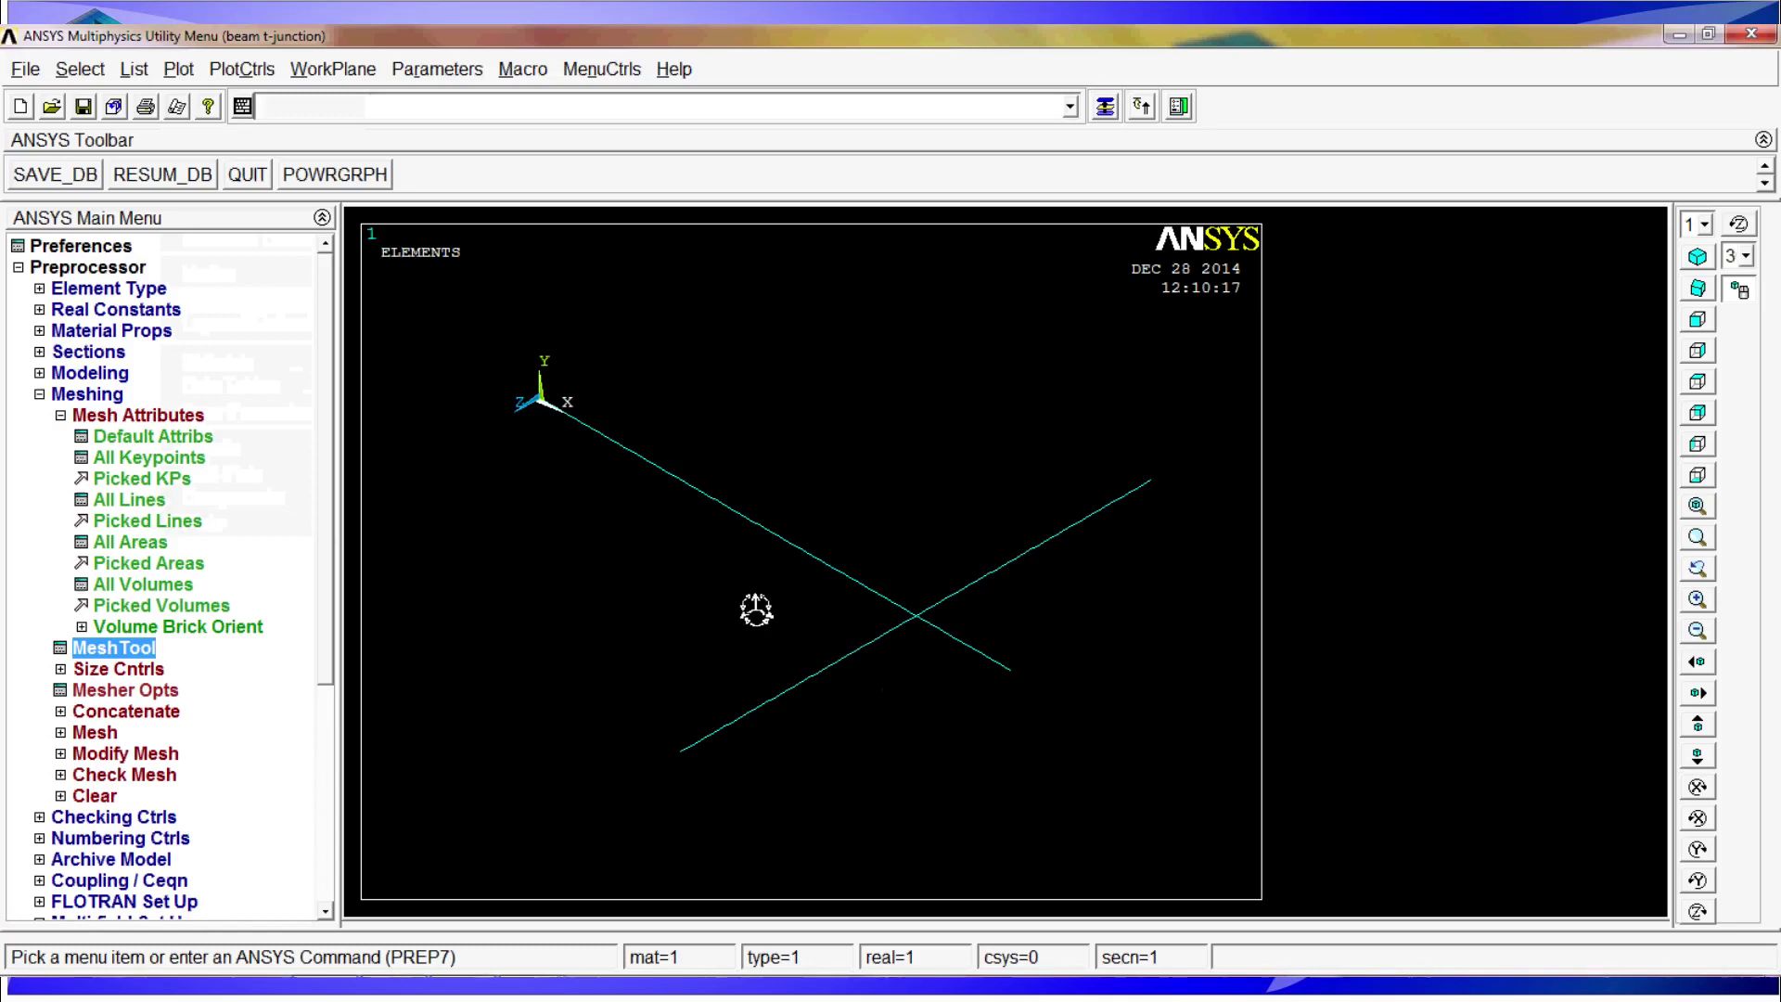
left_click(242, 70)
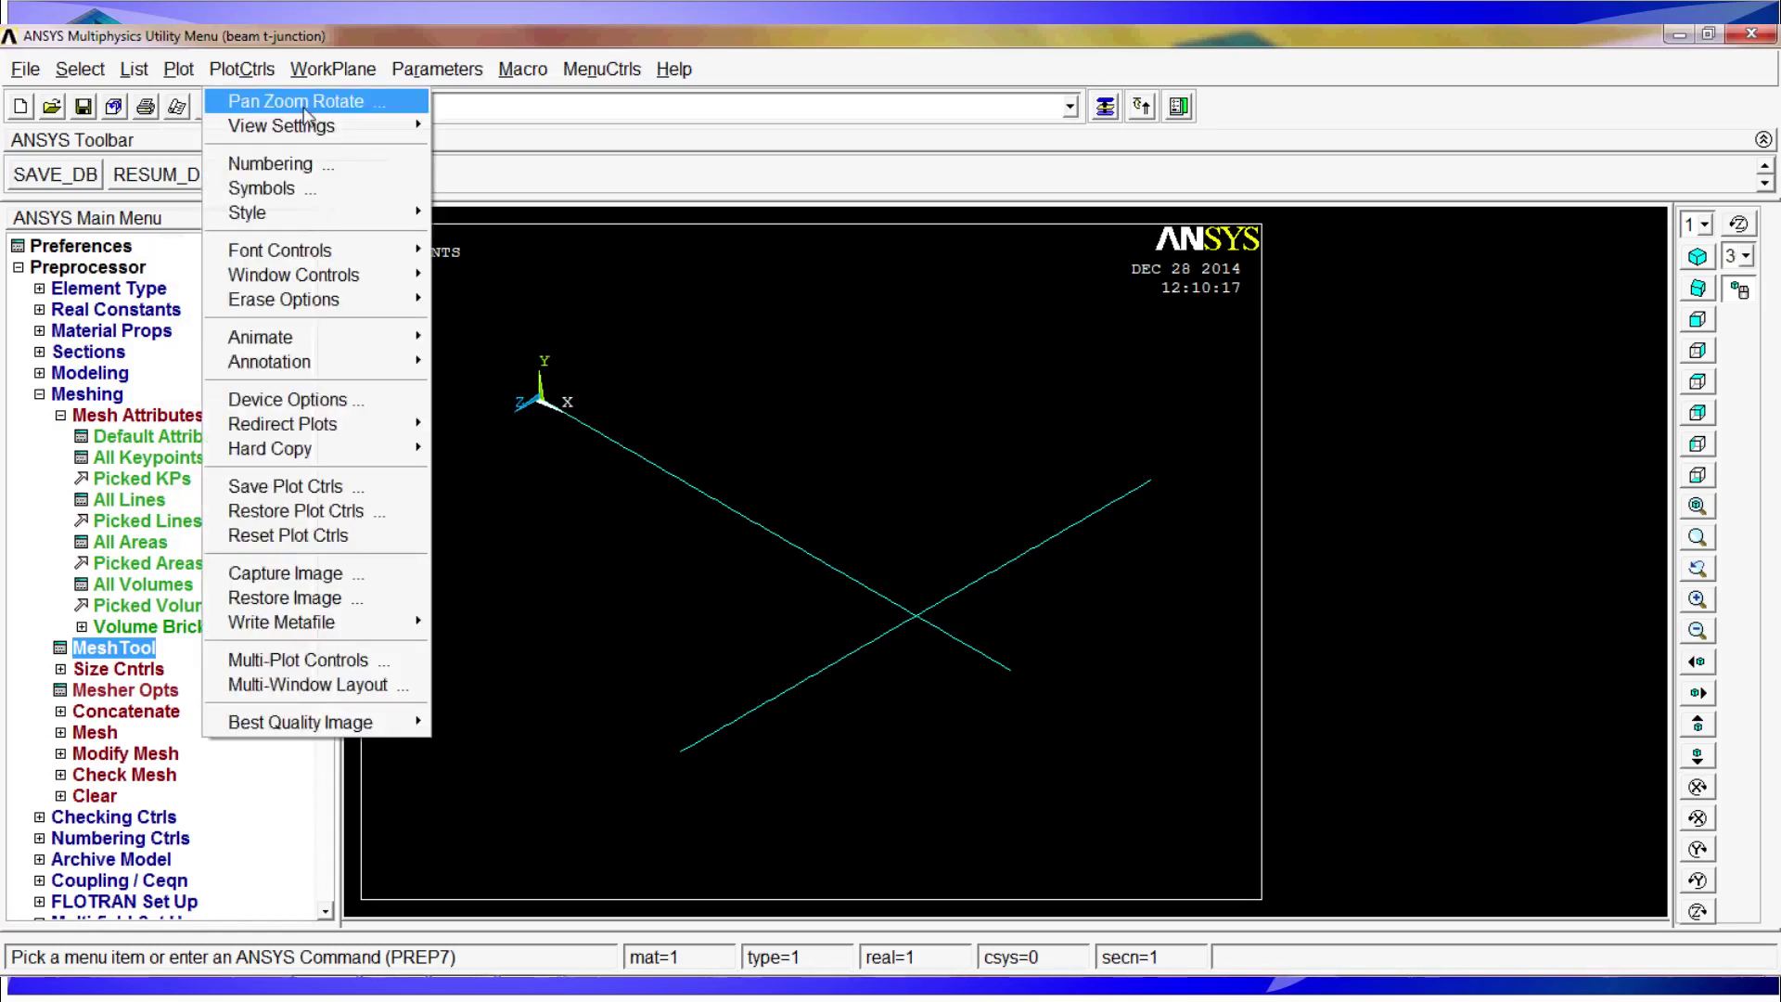
mouse_move(298, 209)
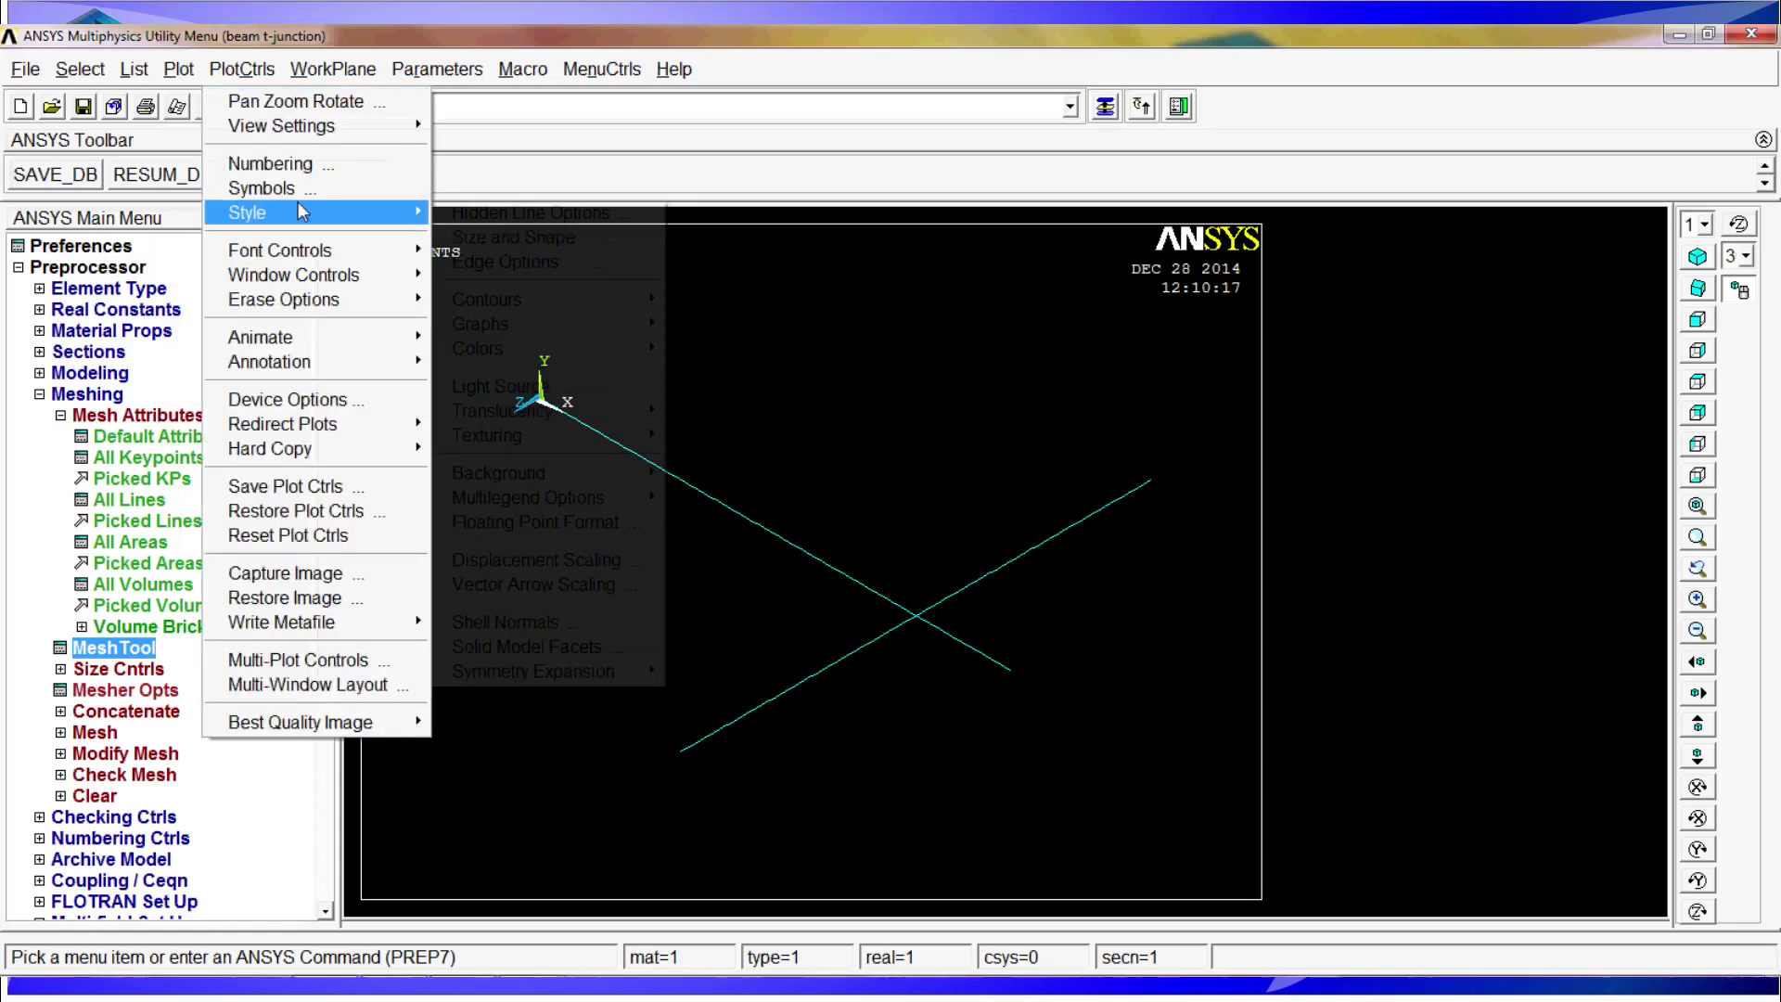
left_click(515, 245)
left_click(985, 324)
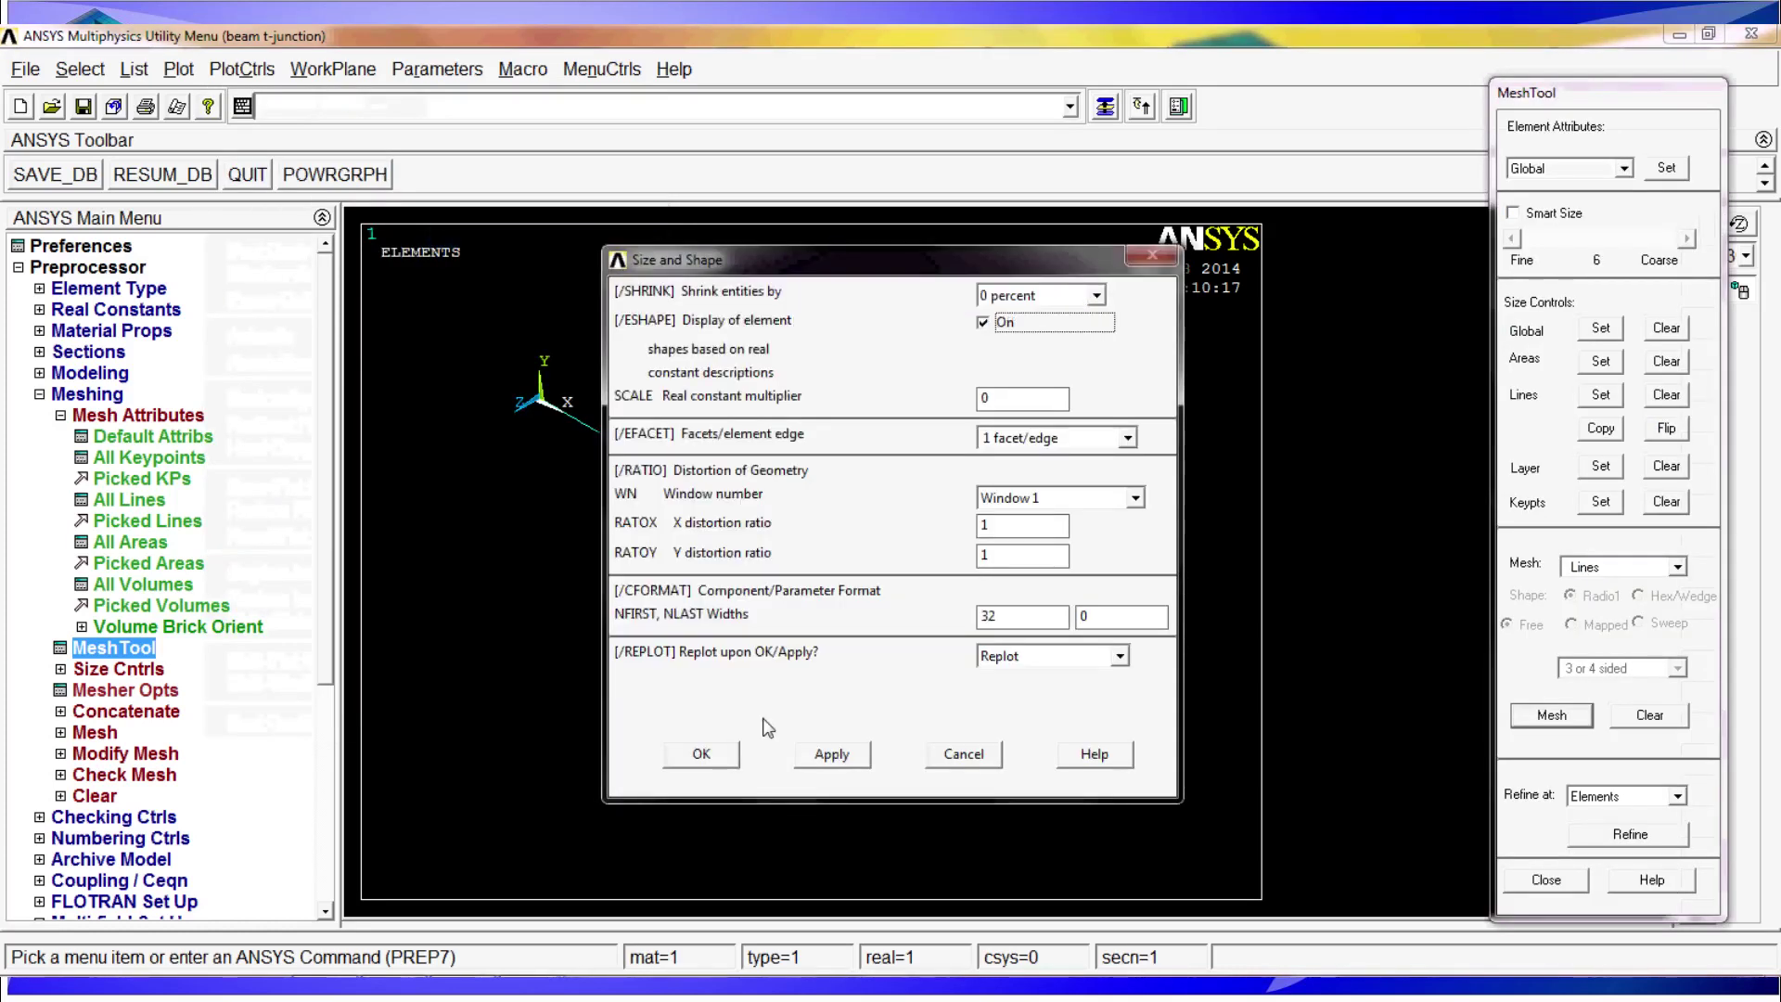
left_click(1580, 883)
left_click(704, 753)
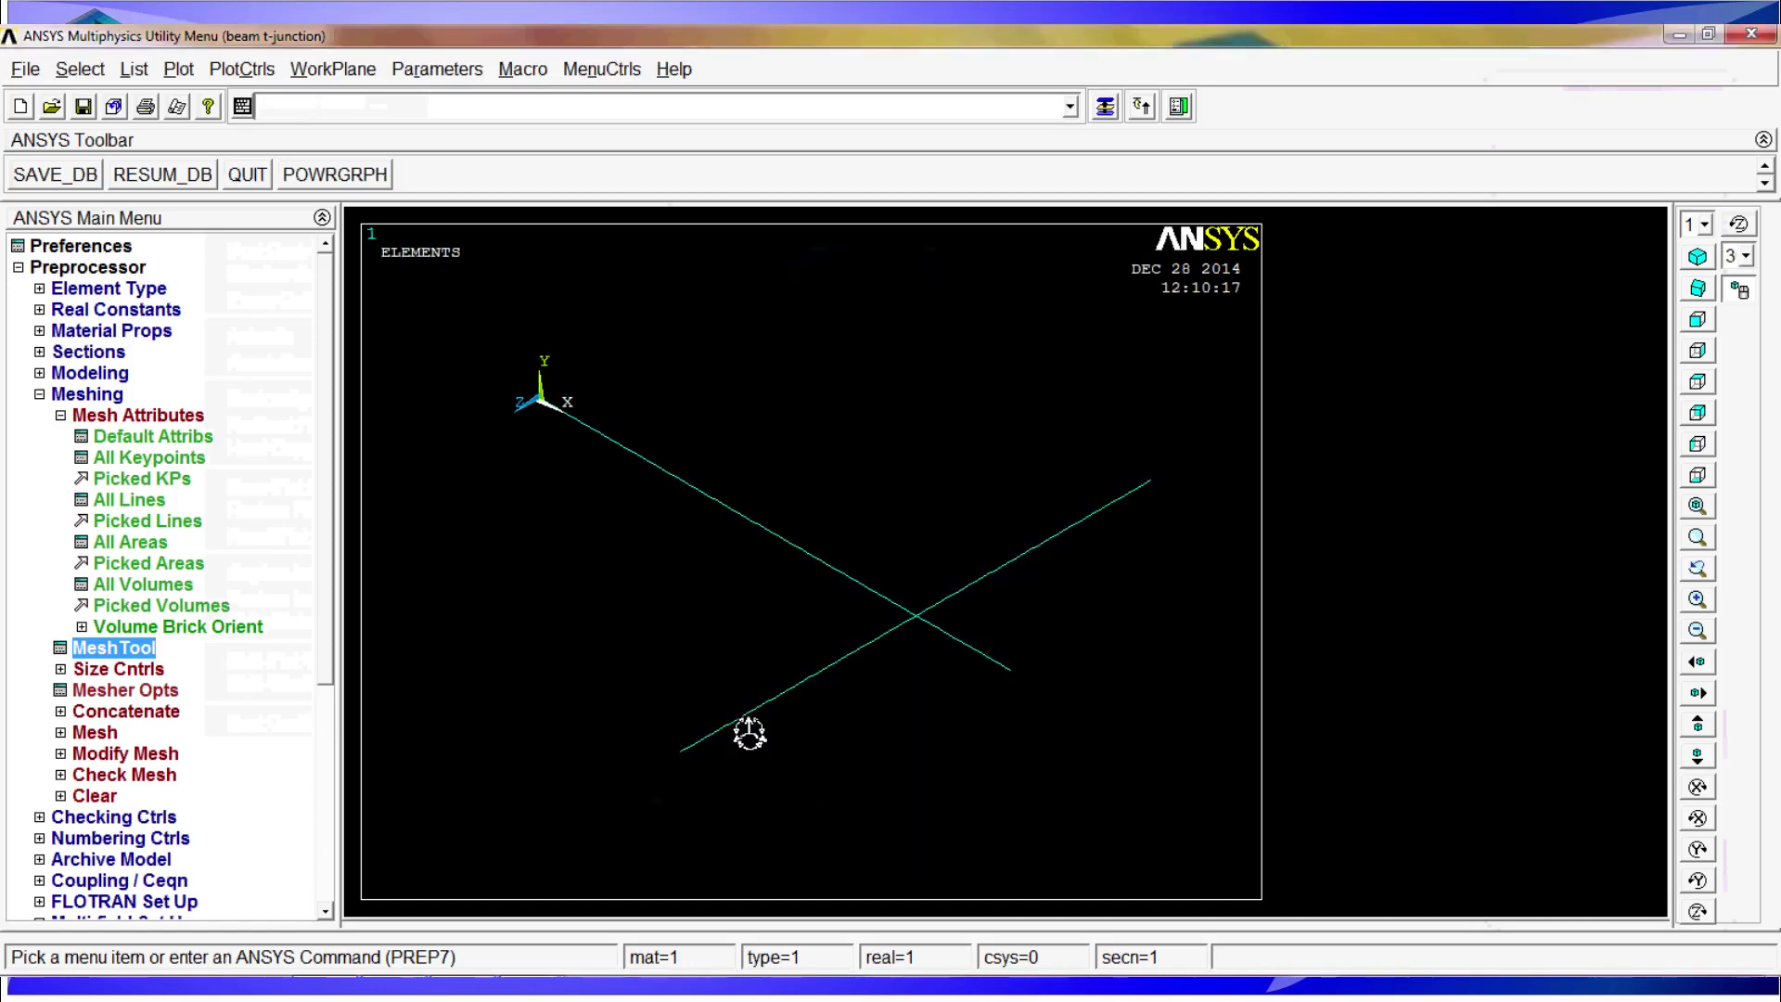
right_click_drag(974, 703, 961, 576, "ctrl")
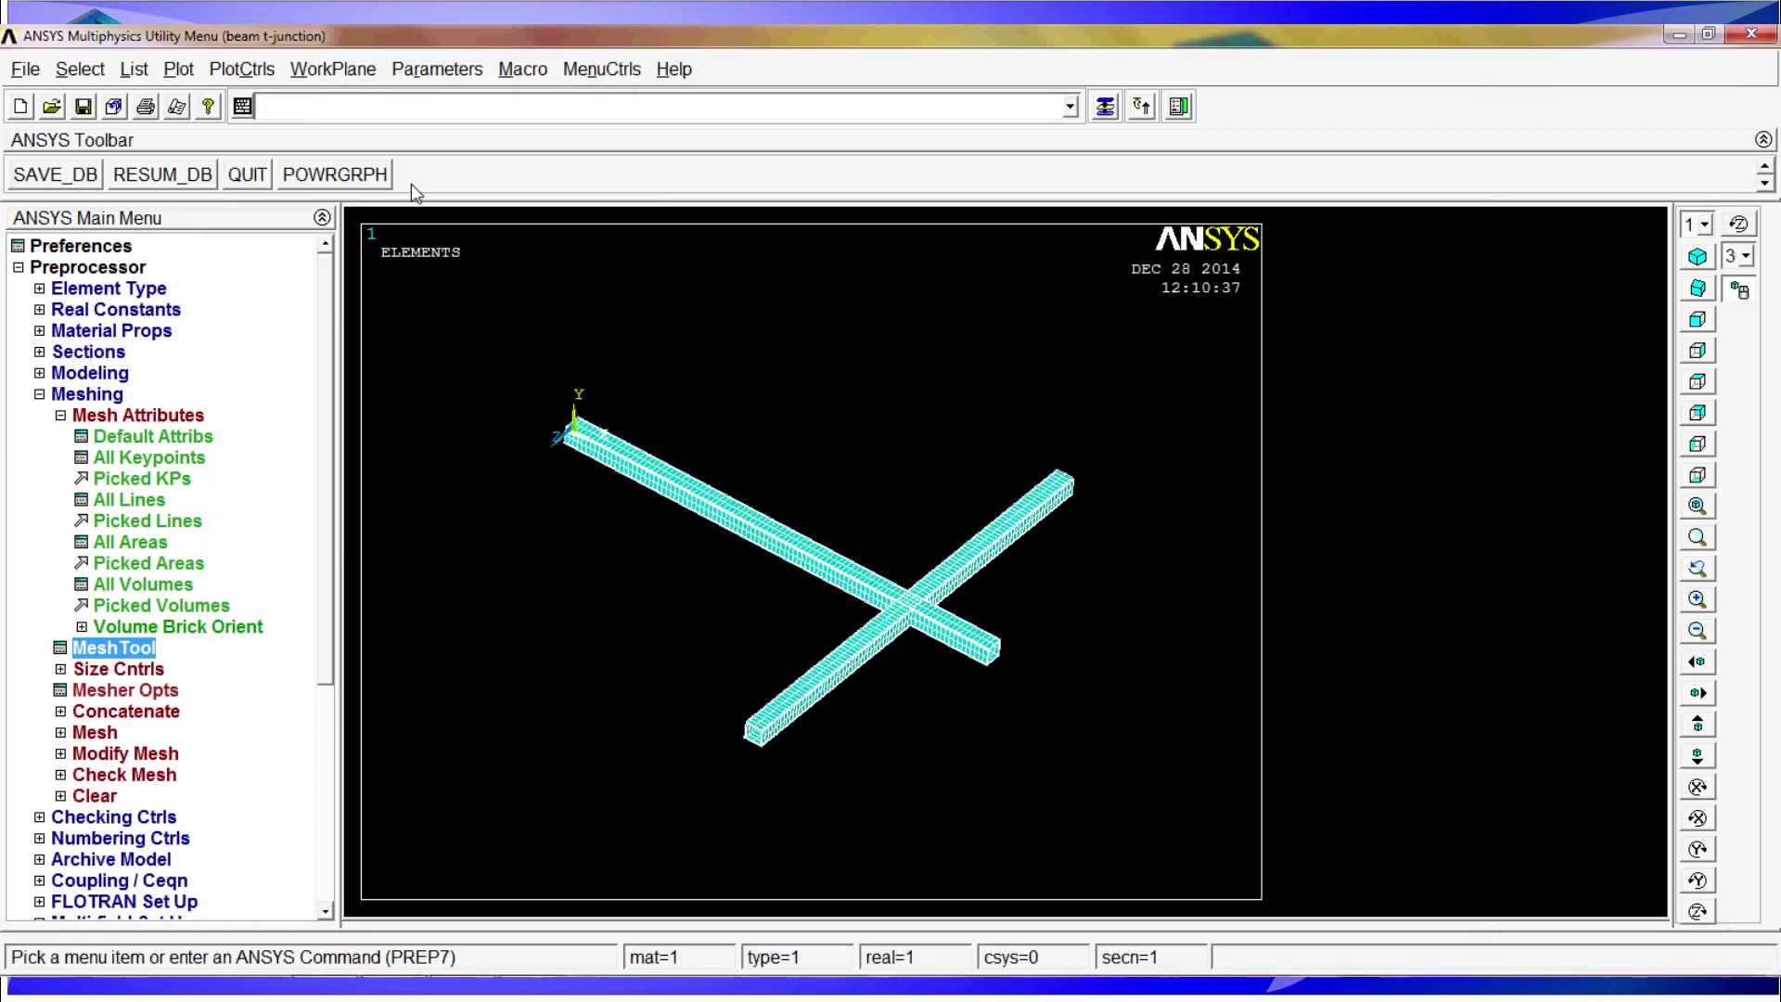
- Switch the display of element shapes off so the beam elements are drawn as lines
left_click(341, 70)
mouse_move(243, 70)
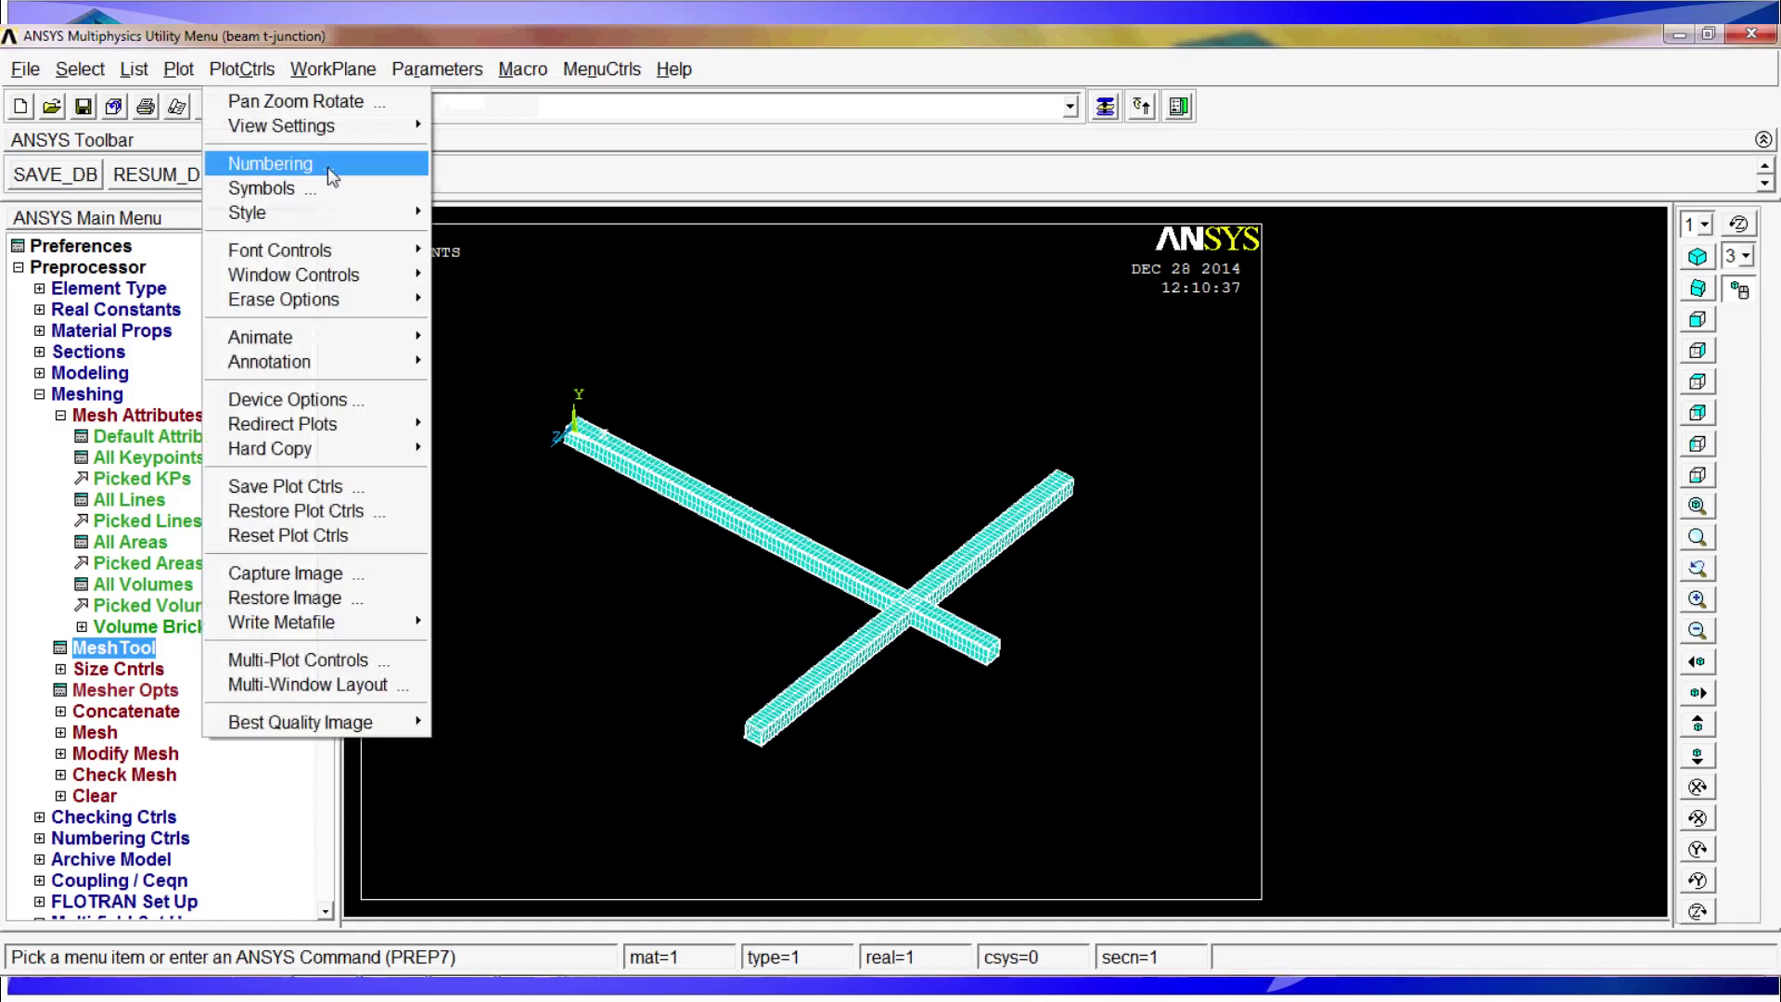
mouse_move(332, 137)
mouse_move(316, 211)
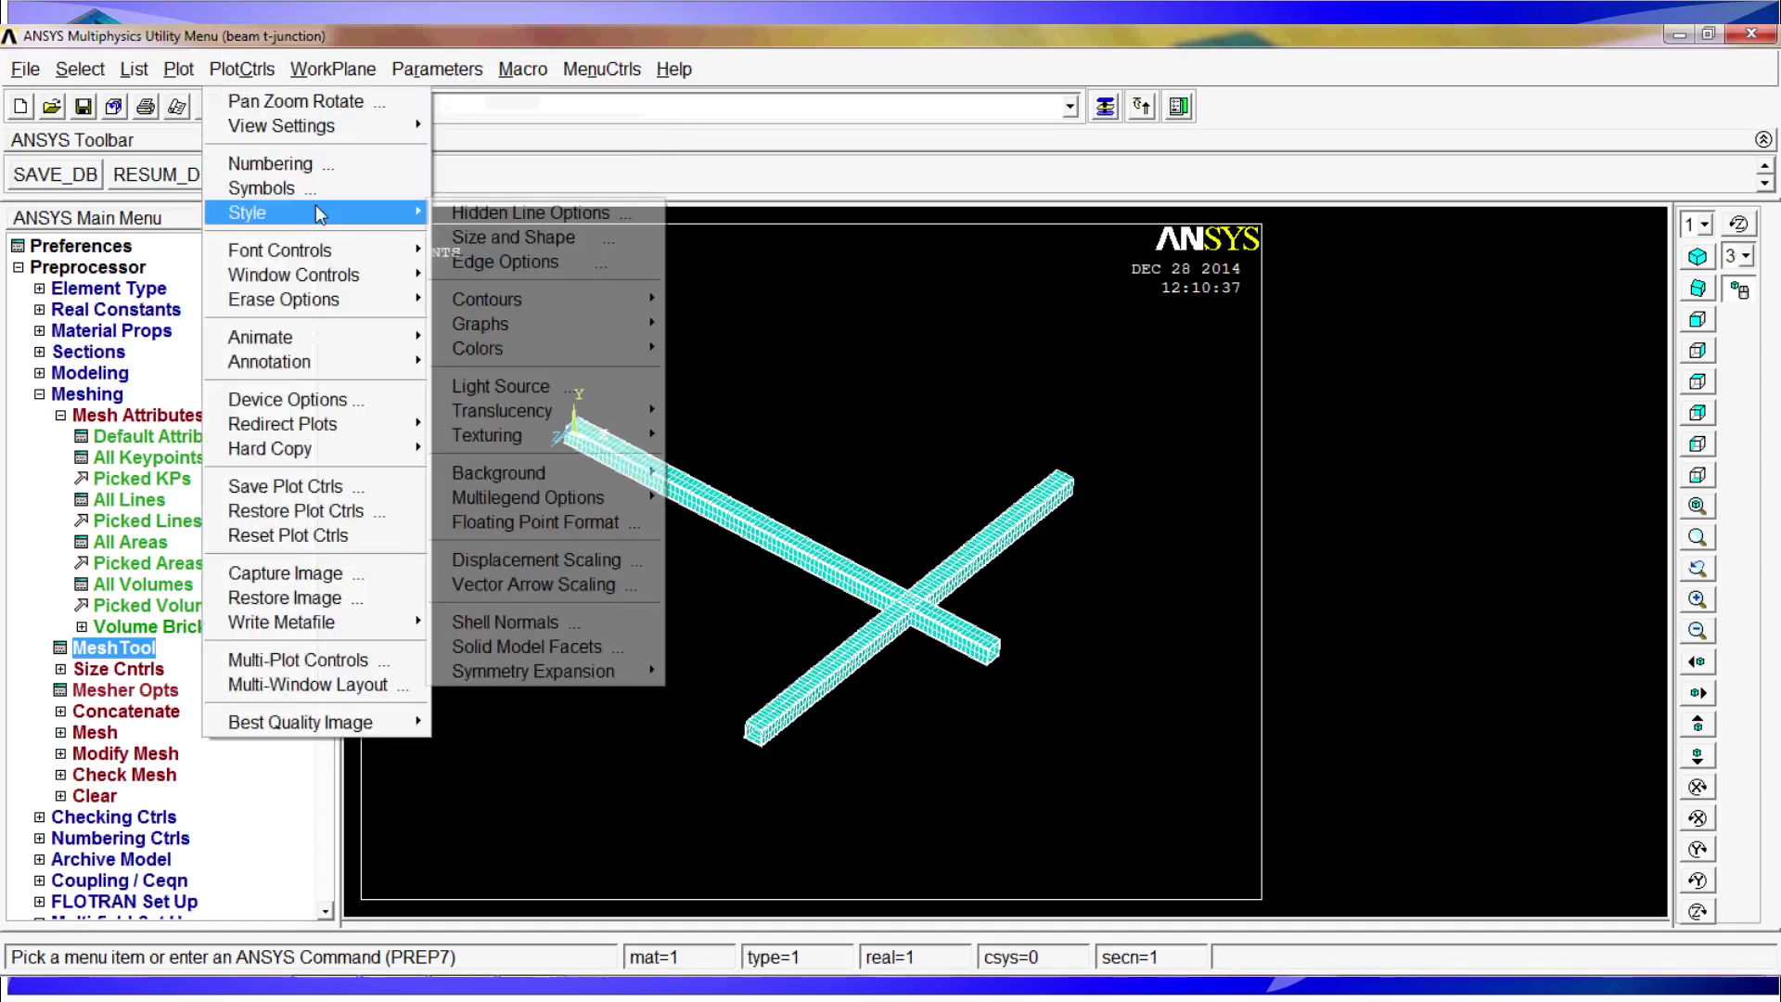
left_click(551, 245)
left_click(979, 329)
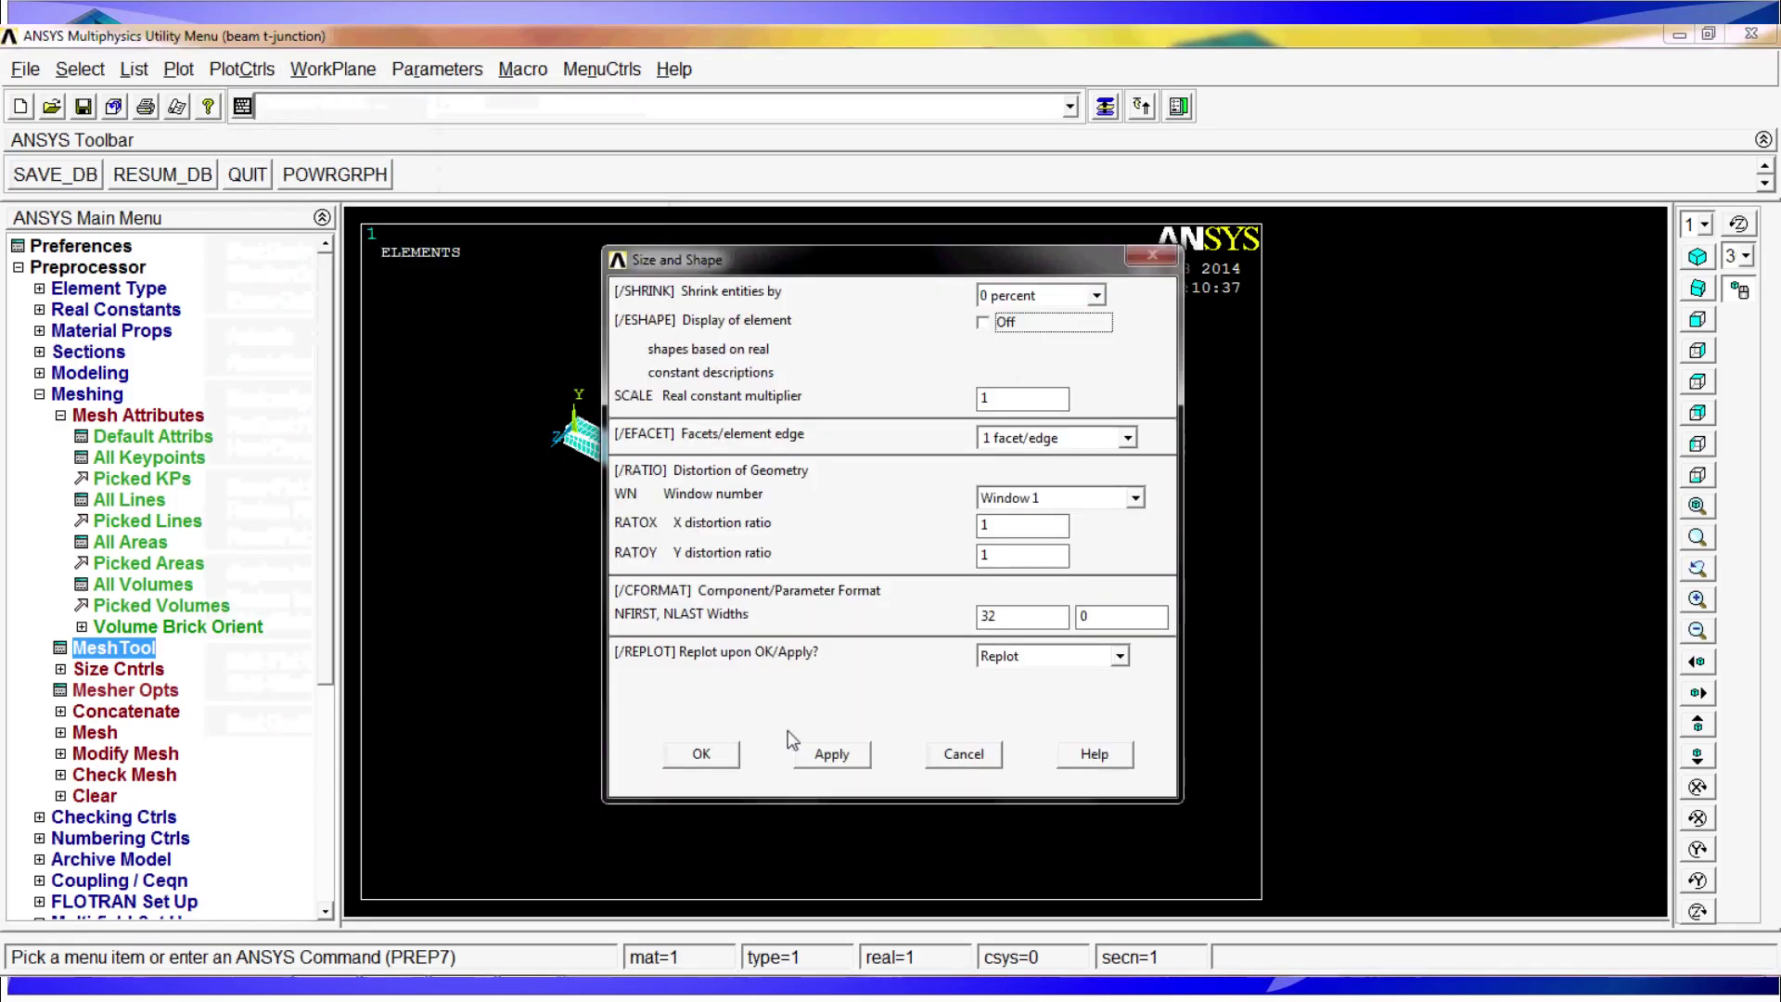
left_click(714, 749)
mouse_move(869, 624)
right_mouse_down("ctrl")
mouse_move(862, 586)
mouse_move(815, 586)
mouse_move(810, 620)
mouse_move(837, 615)
right_mouse_up("ctrl")
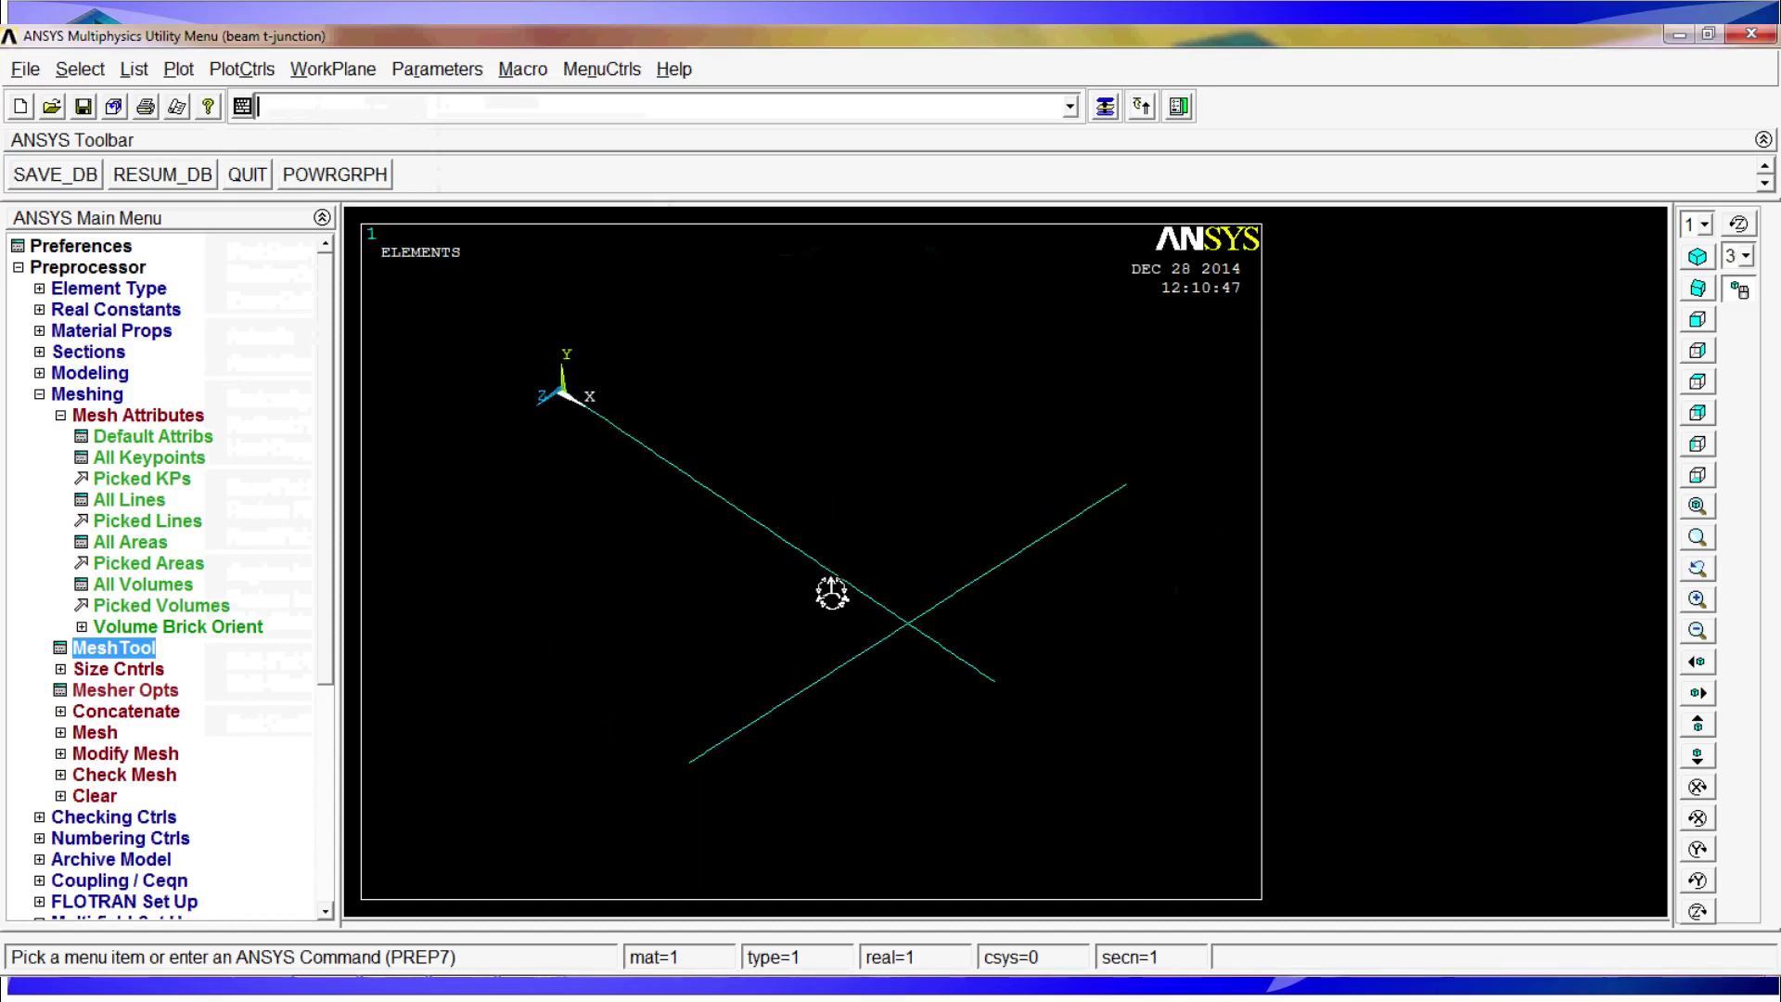
- Start a new static analysis and accept the solution controls with Small Displacement Static
left_click(85, 393)
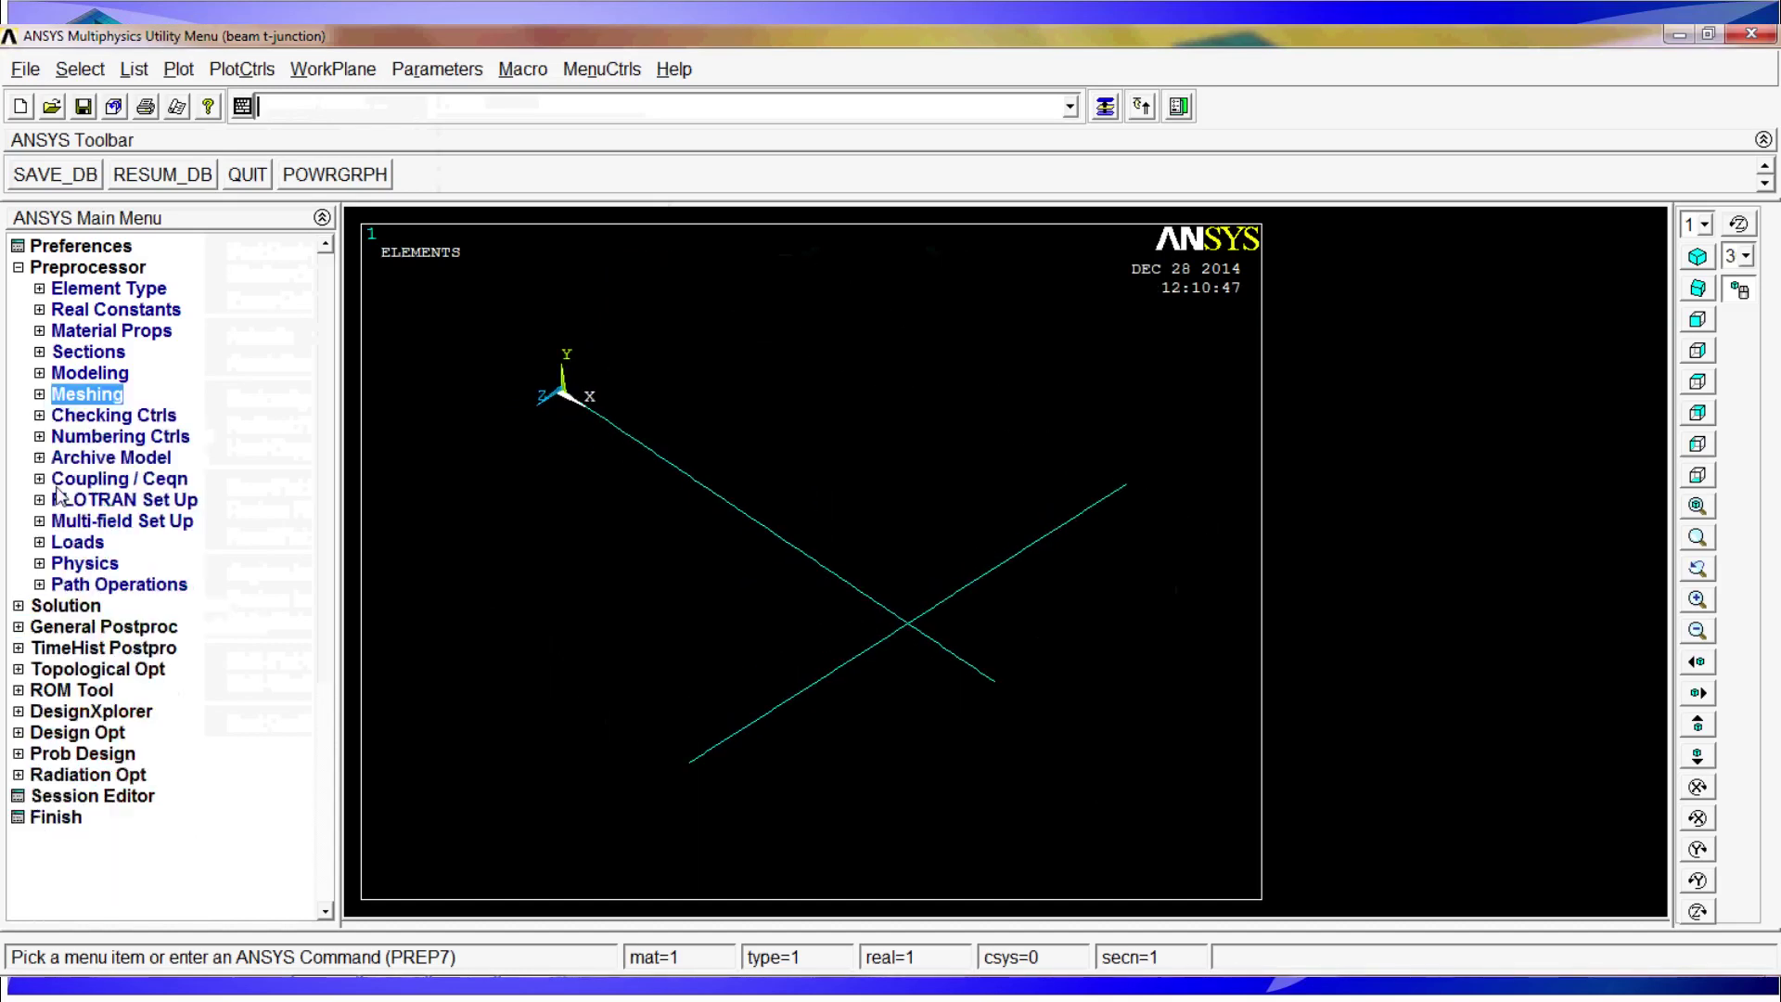
left_click(73, 608)
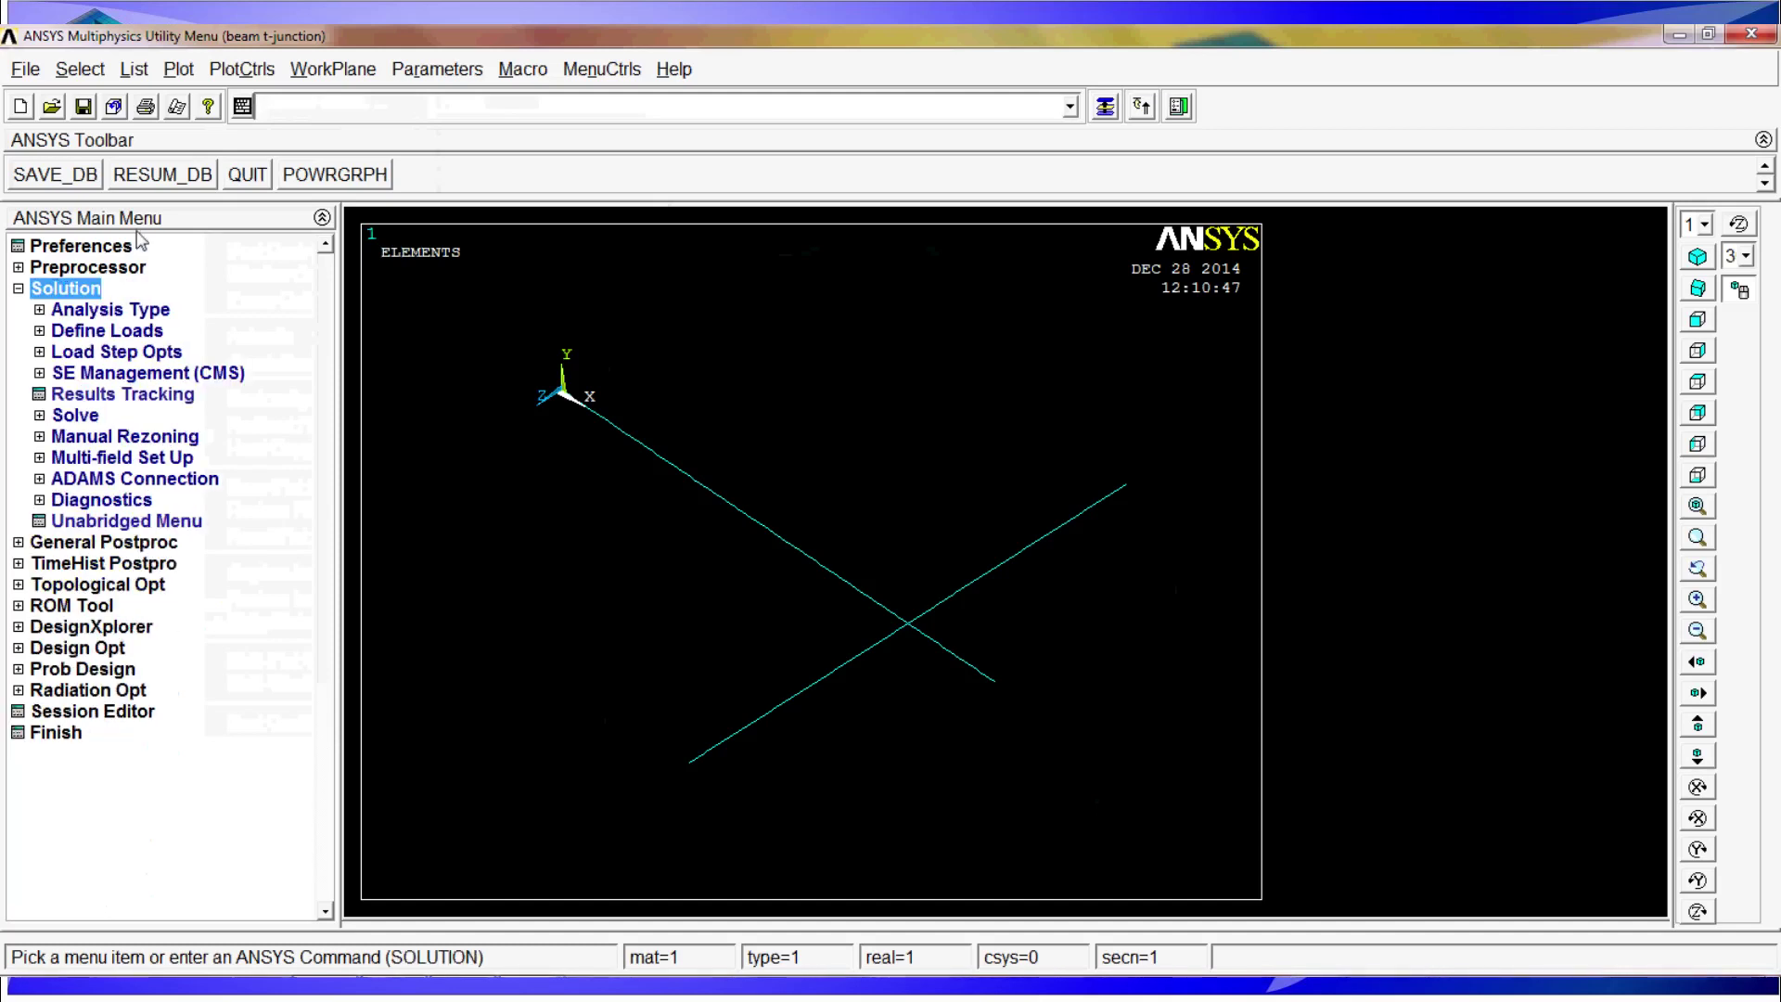
left_click(128, 310)
left_click(129, 330)
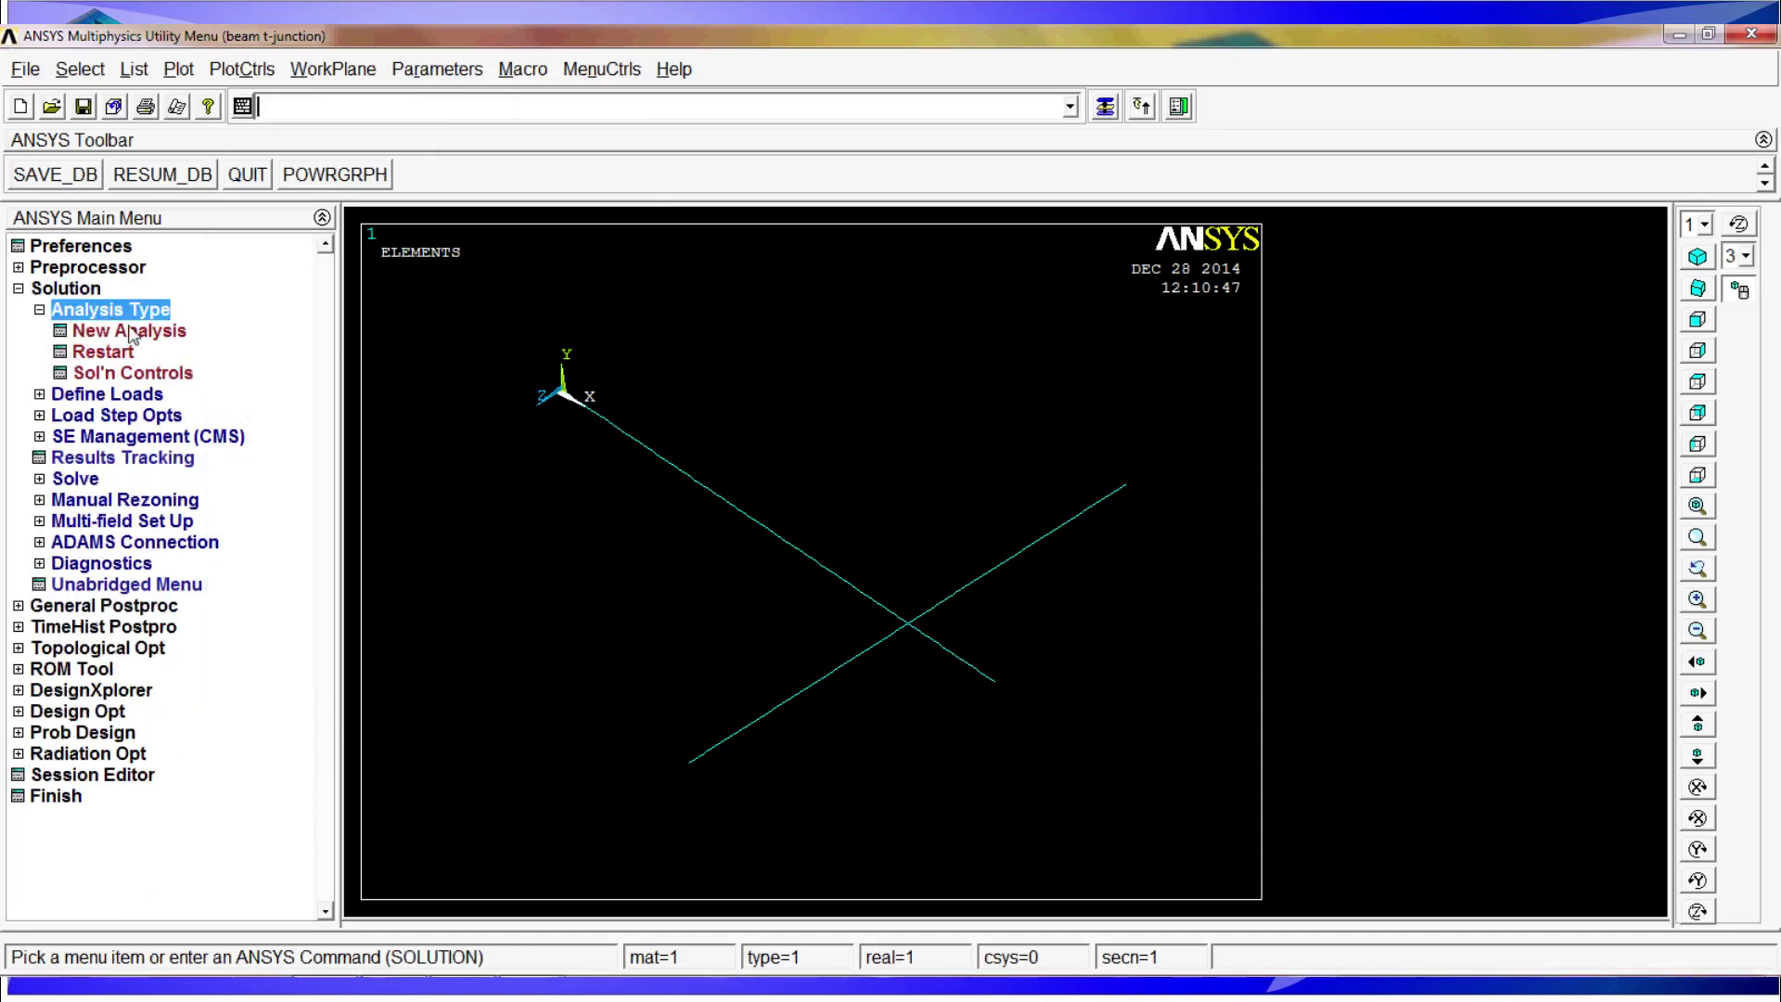
left_click(740, 651)
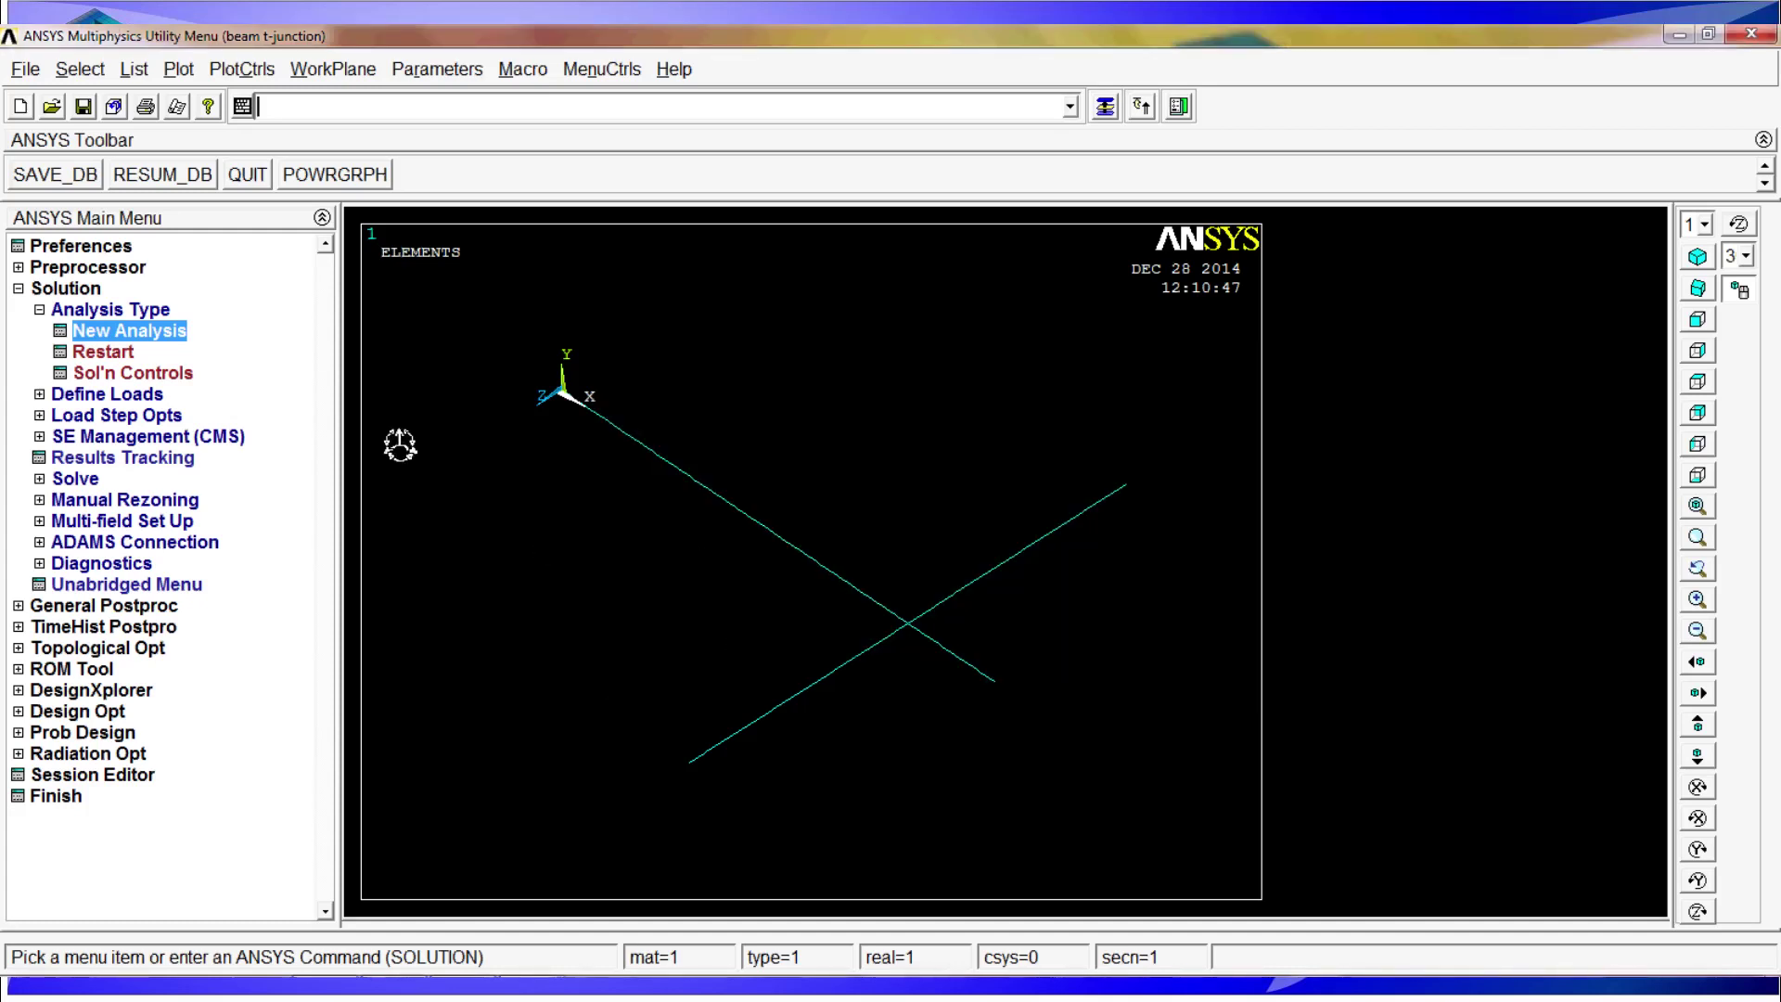
left_click(109, 375)
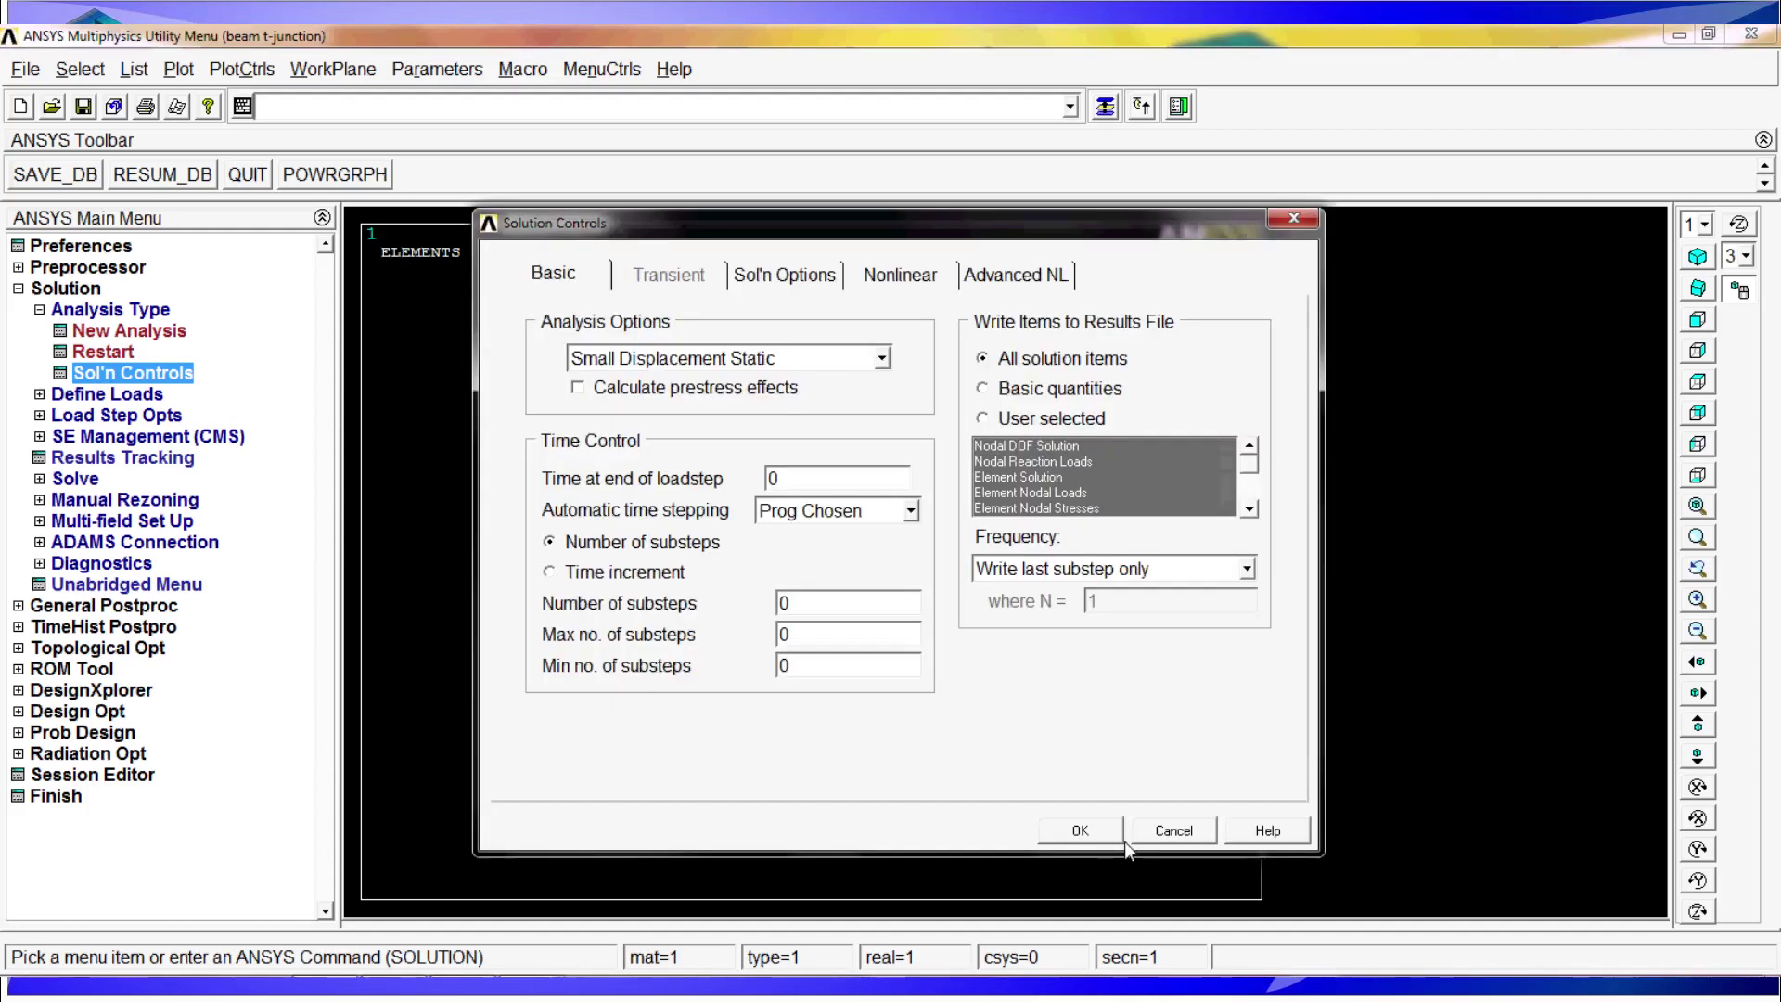
left_click(1124, 843)
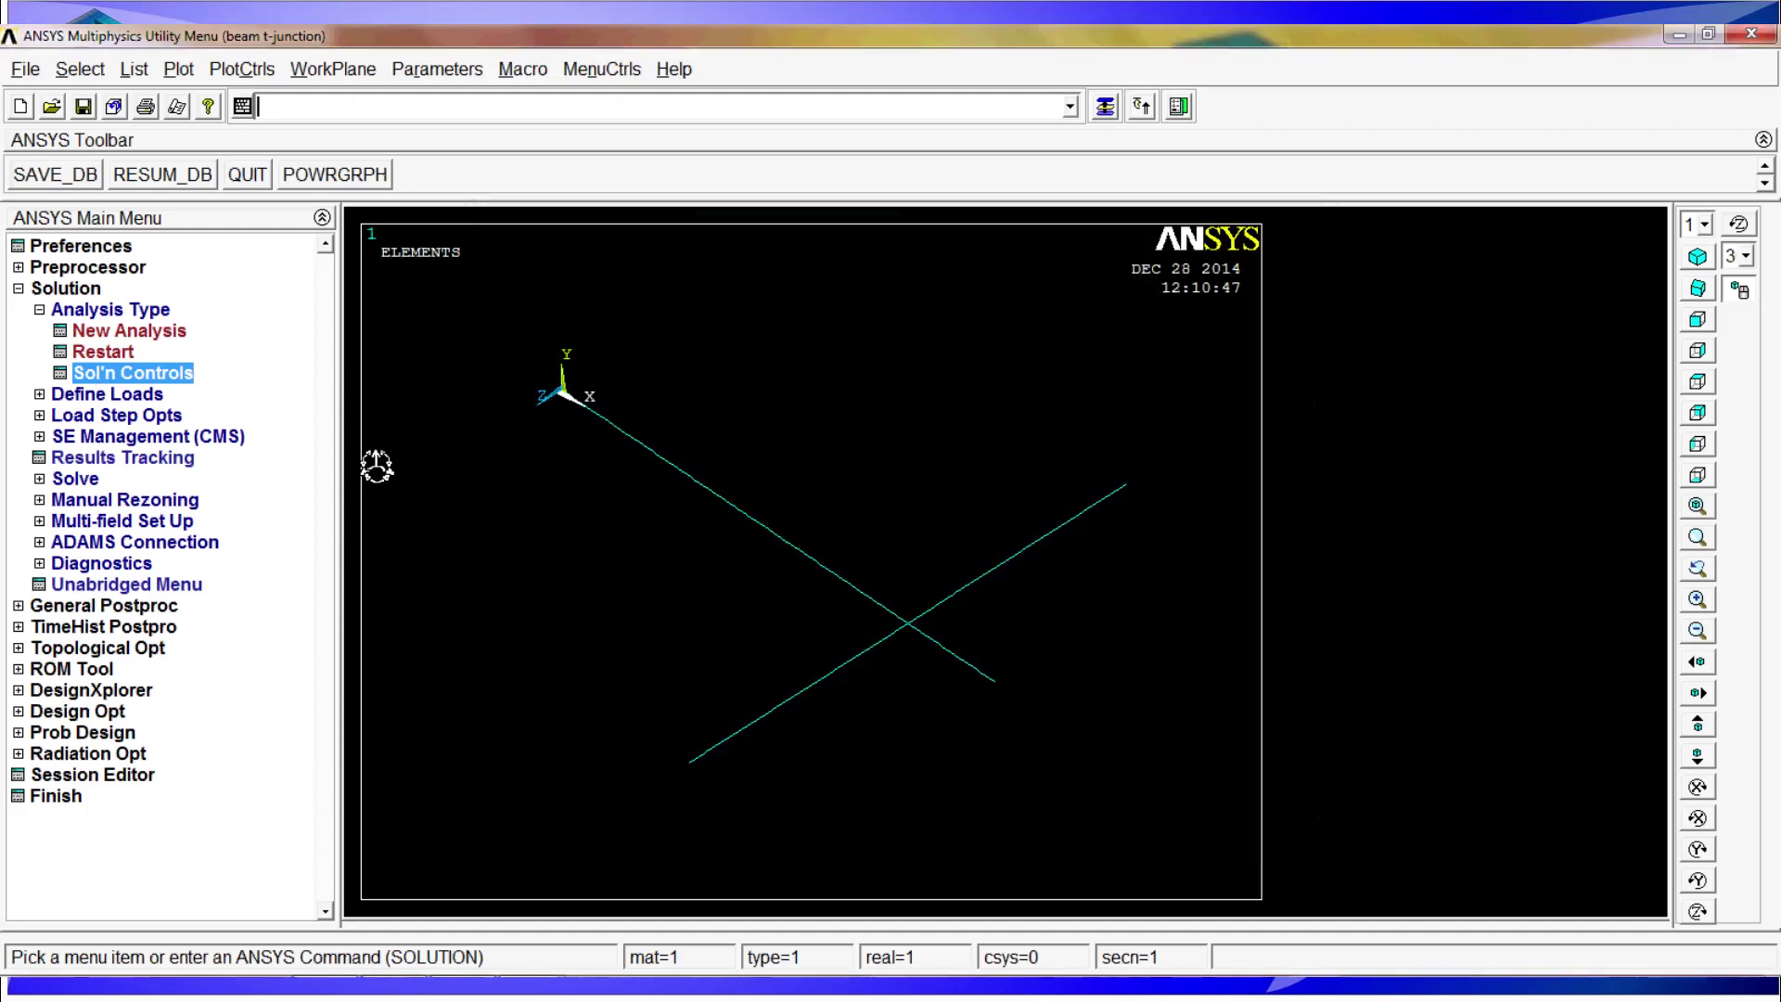
- Constrain All DOF with displacement value 0 at the keypoint at the origin of the long beam
left_click(153, 397)
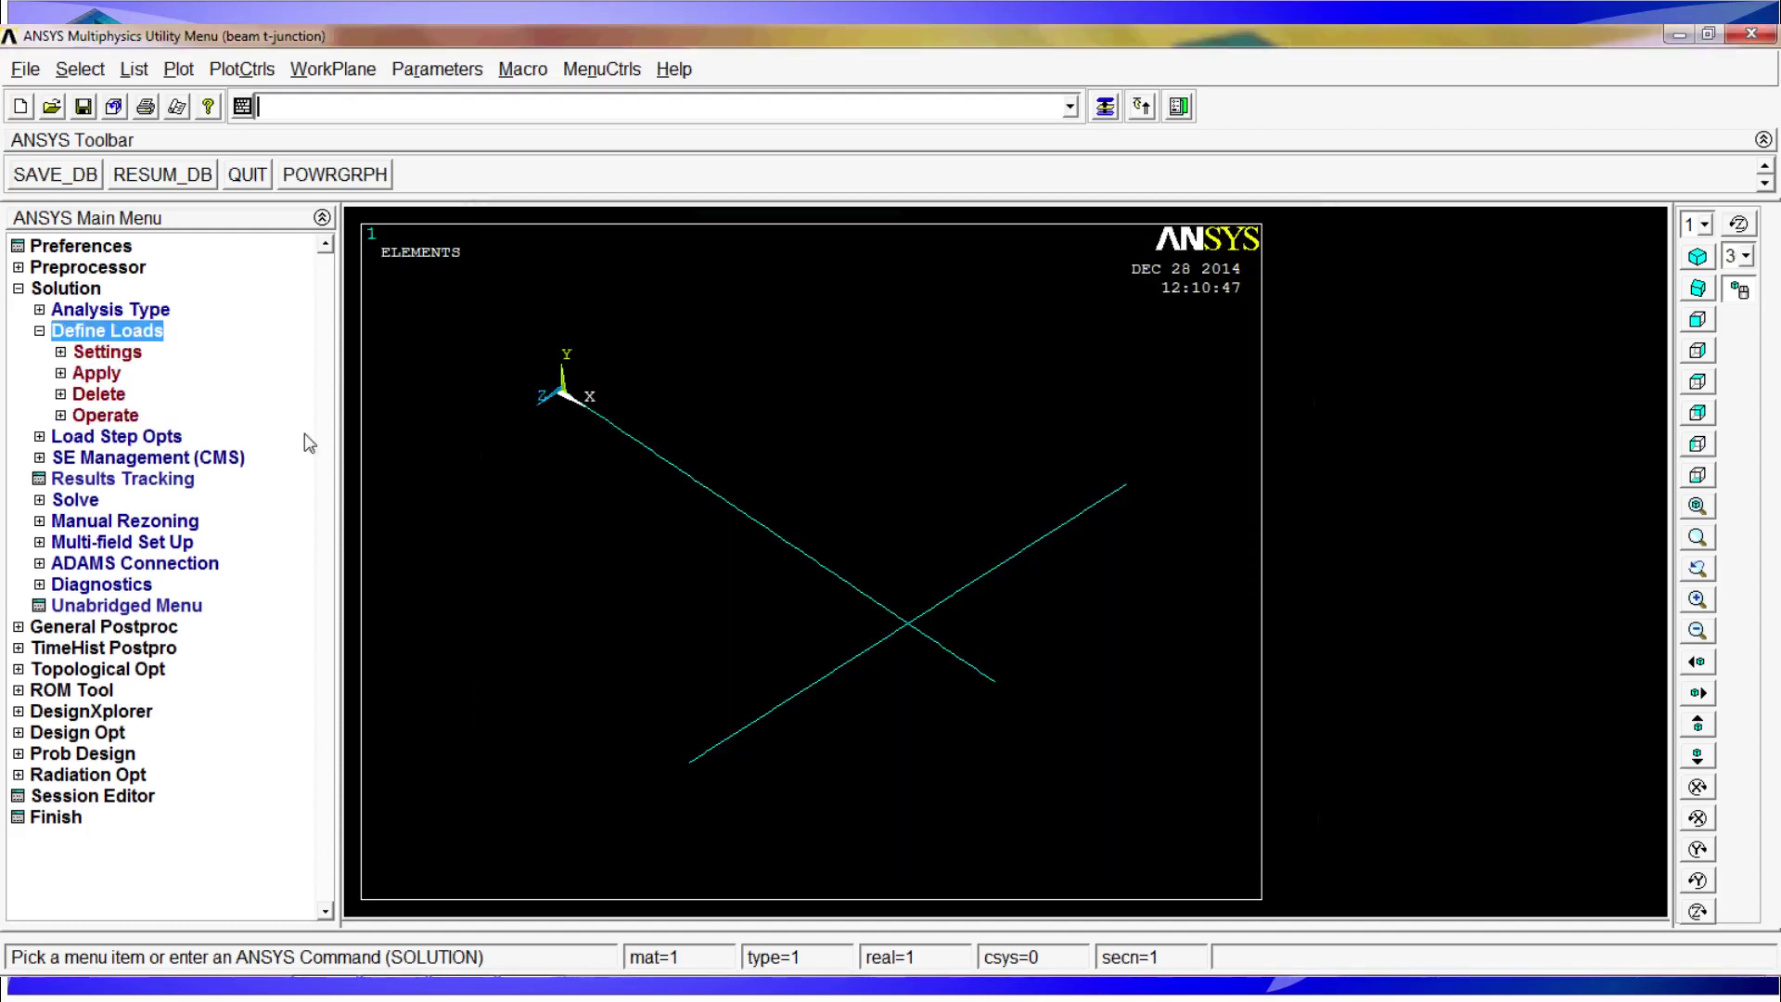
left_click(102, 372)
left_click(134, 394)
left_click(217, 419)
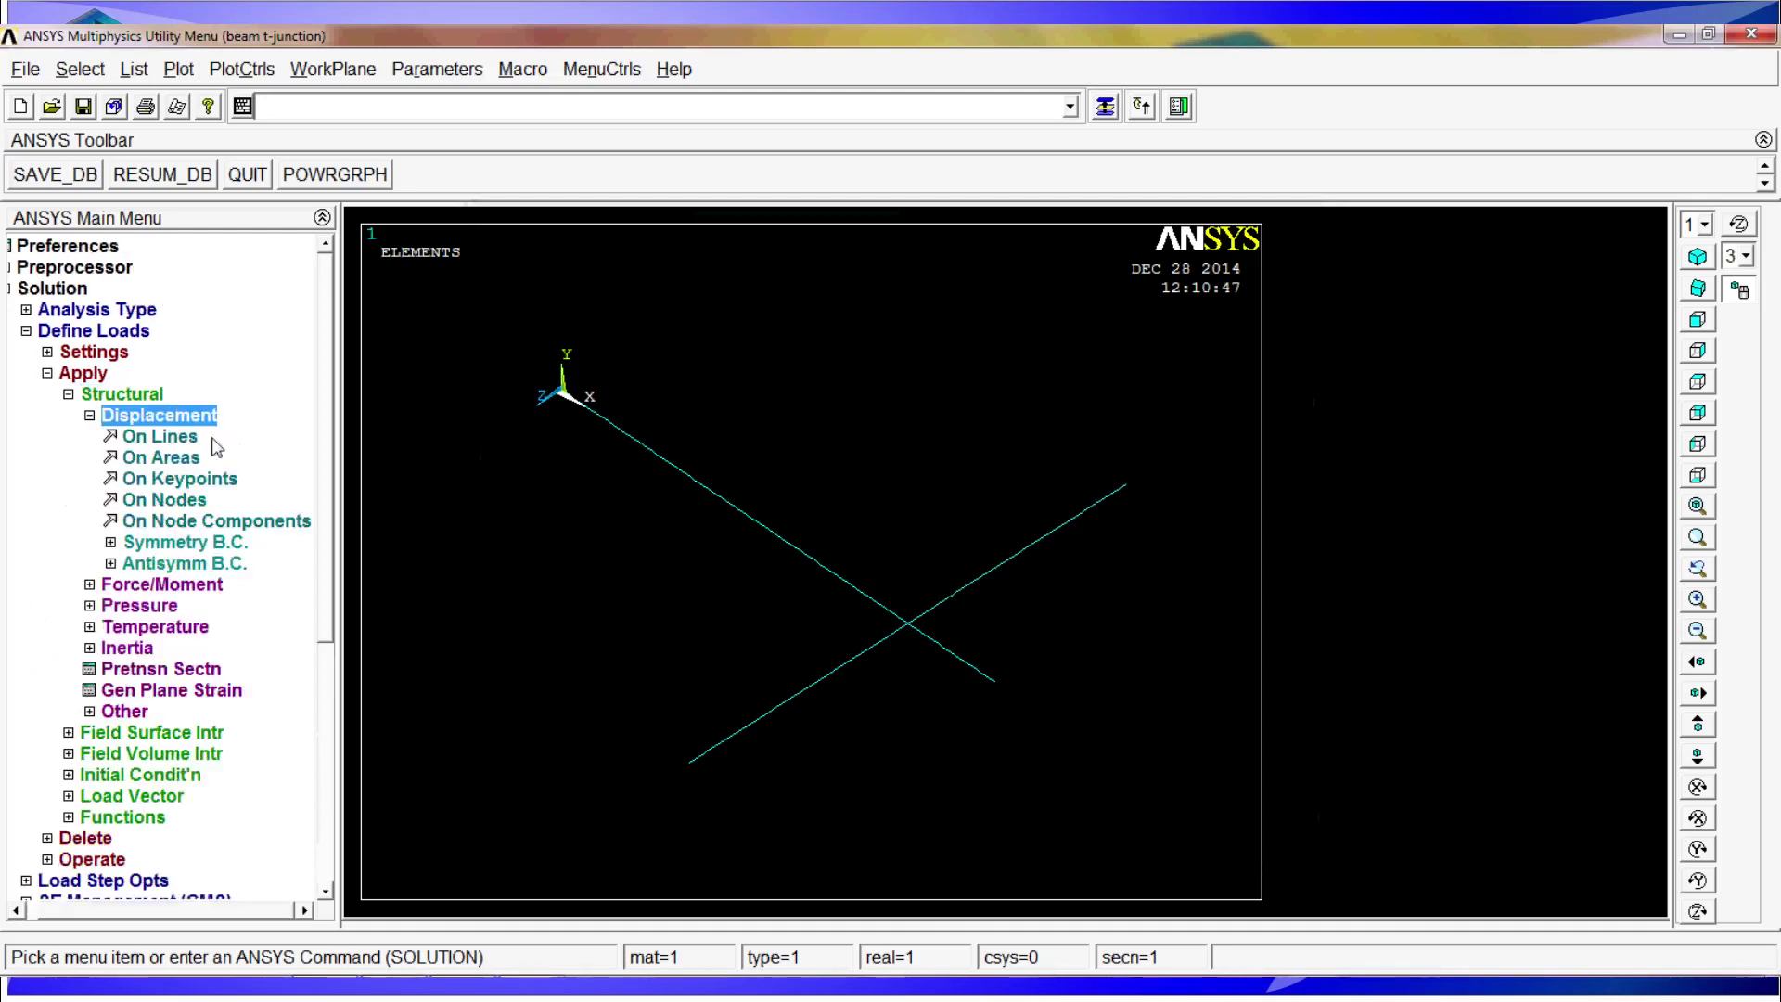
left_click(176, 478)
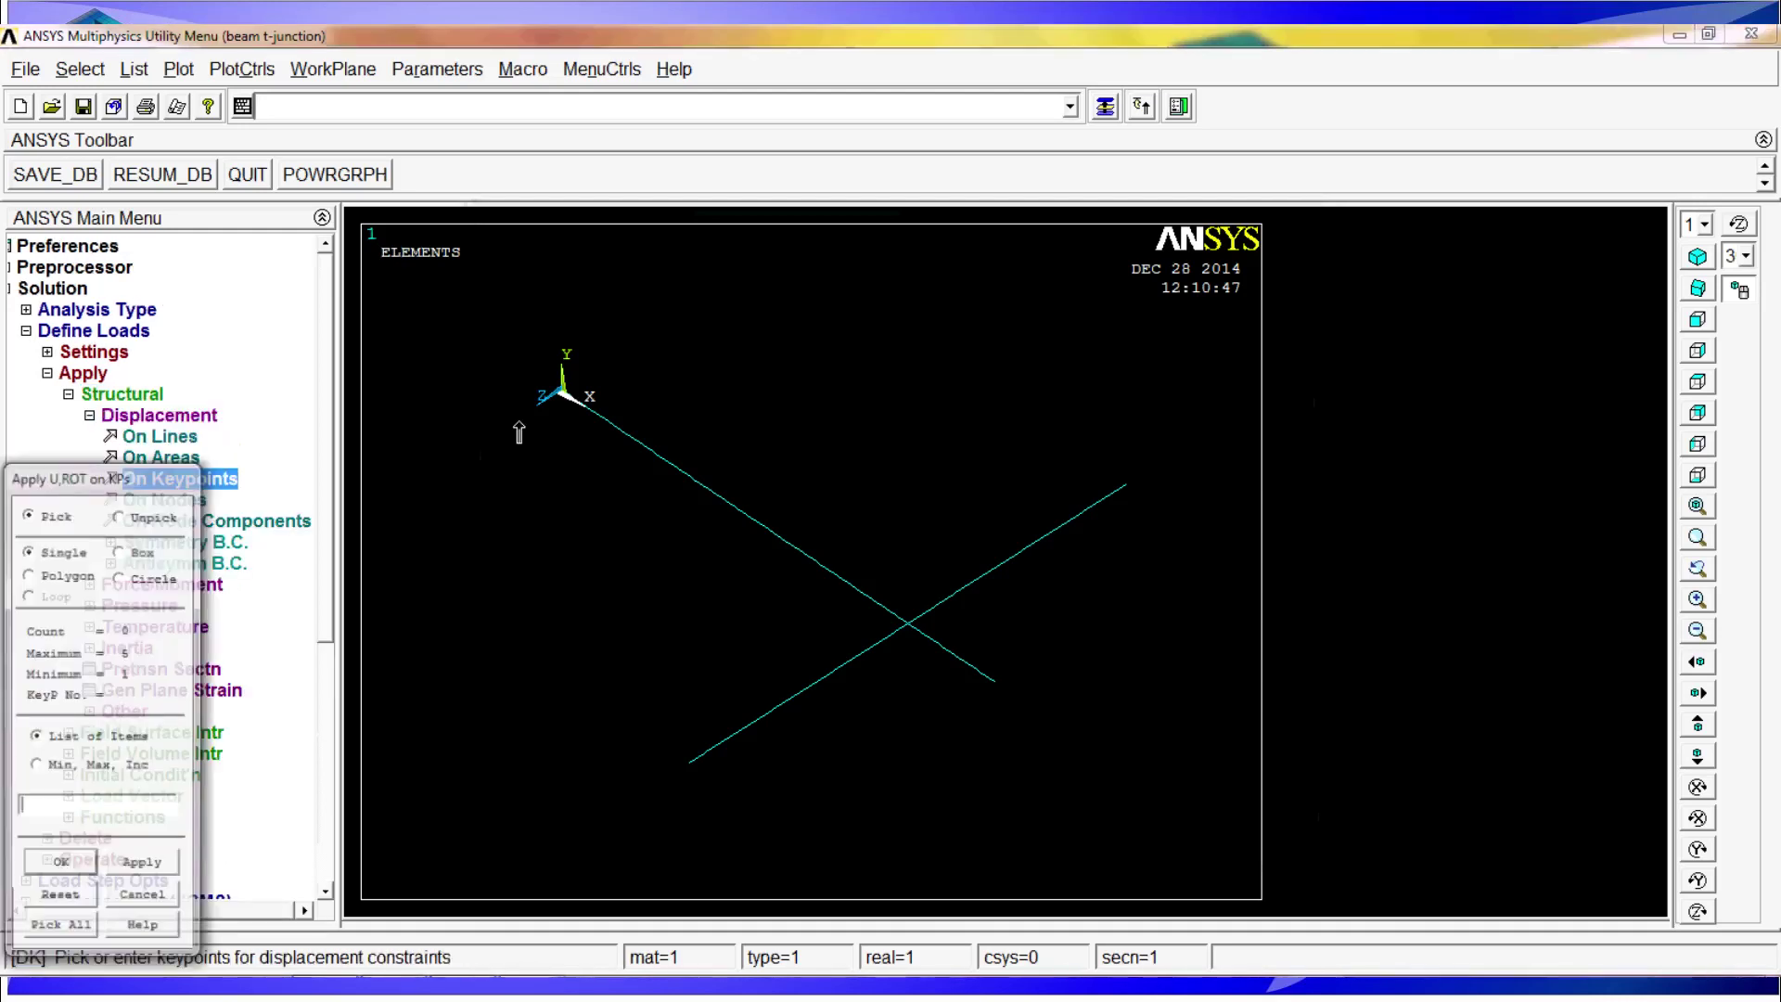
left_click(60, 866)
left_click(1016, 411)
left_click(1010, 566)
type("0")
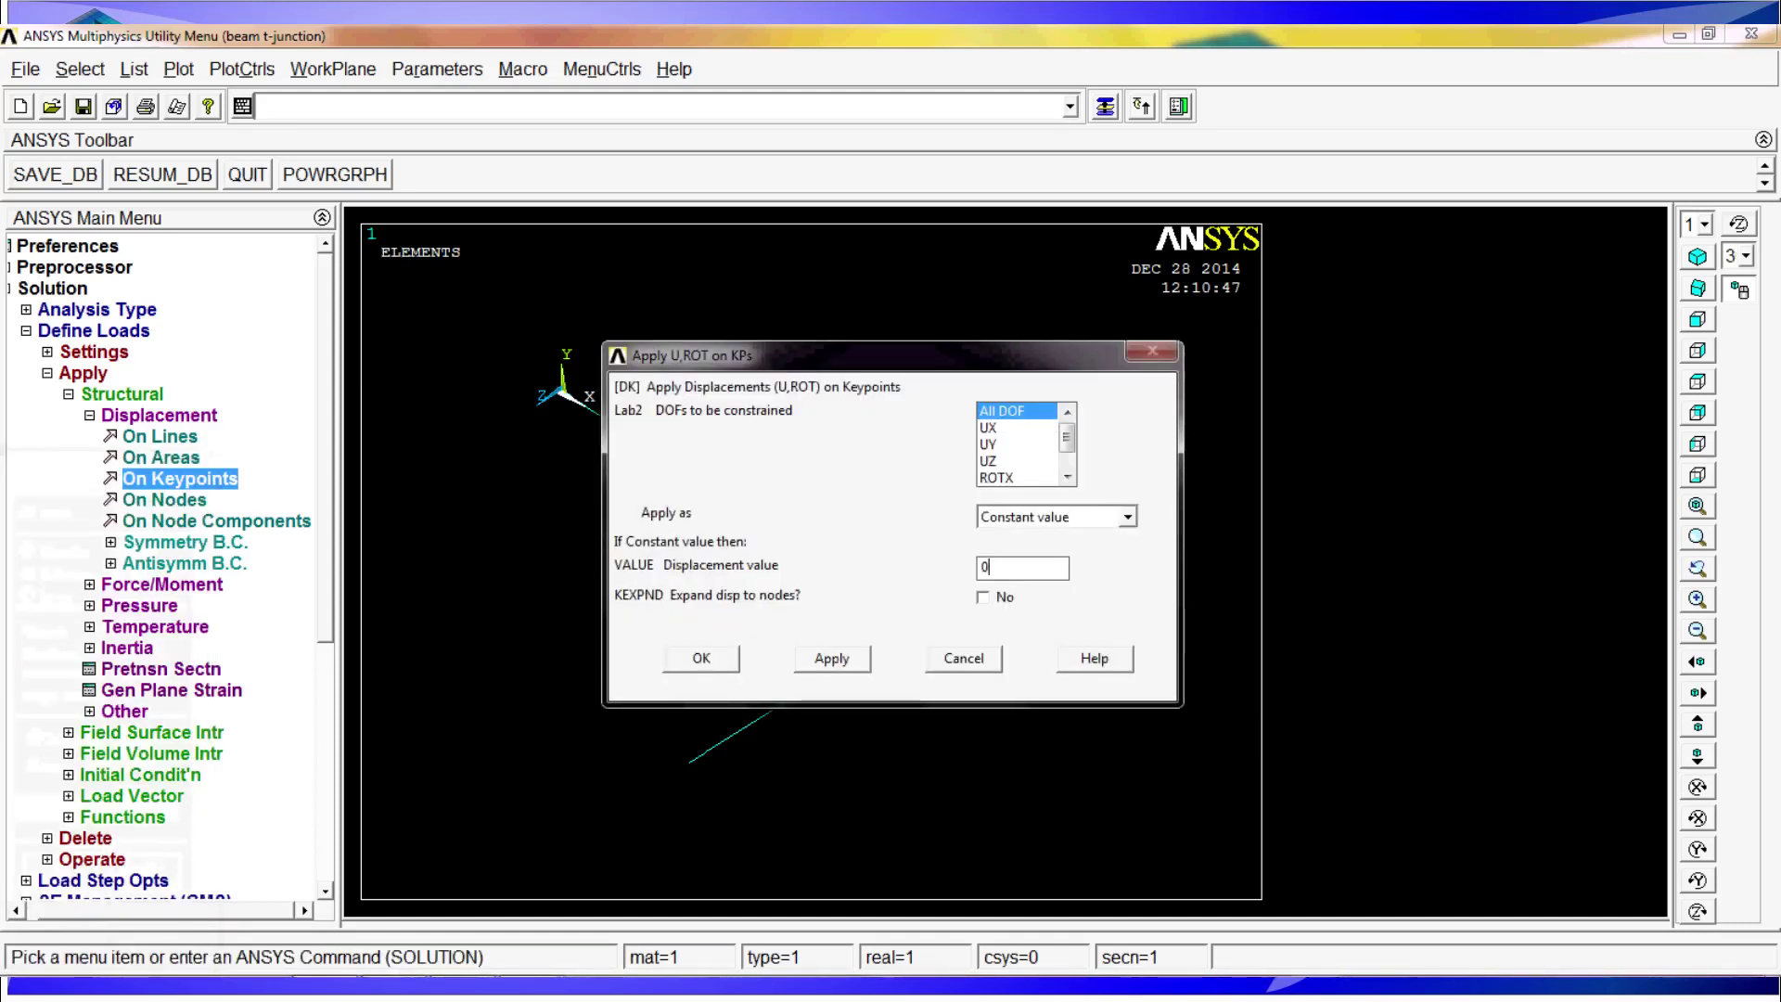
left_click(686, 659)
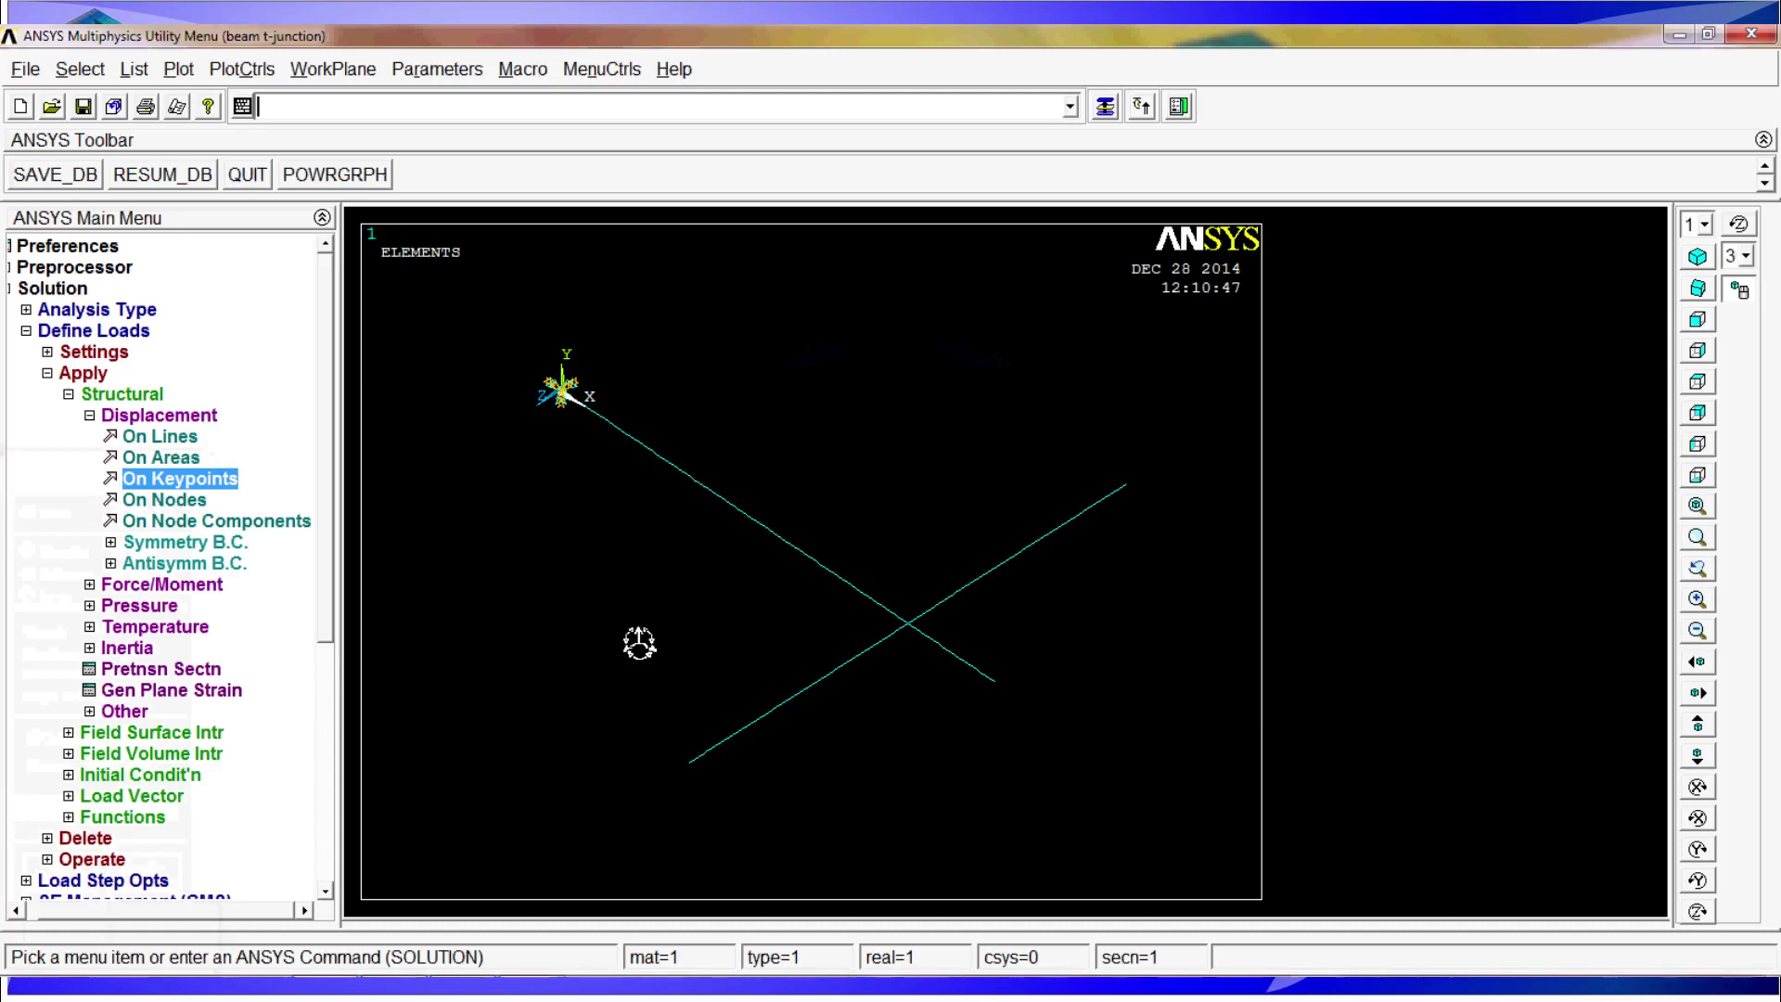
- Apply an FY force of -100 on the keypoint at the free end of the long beam
left_click(198, 585)
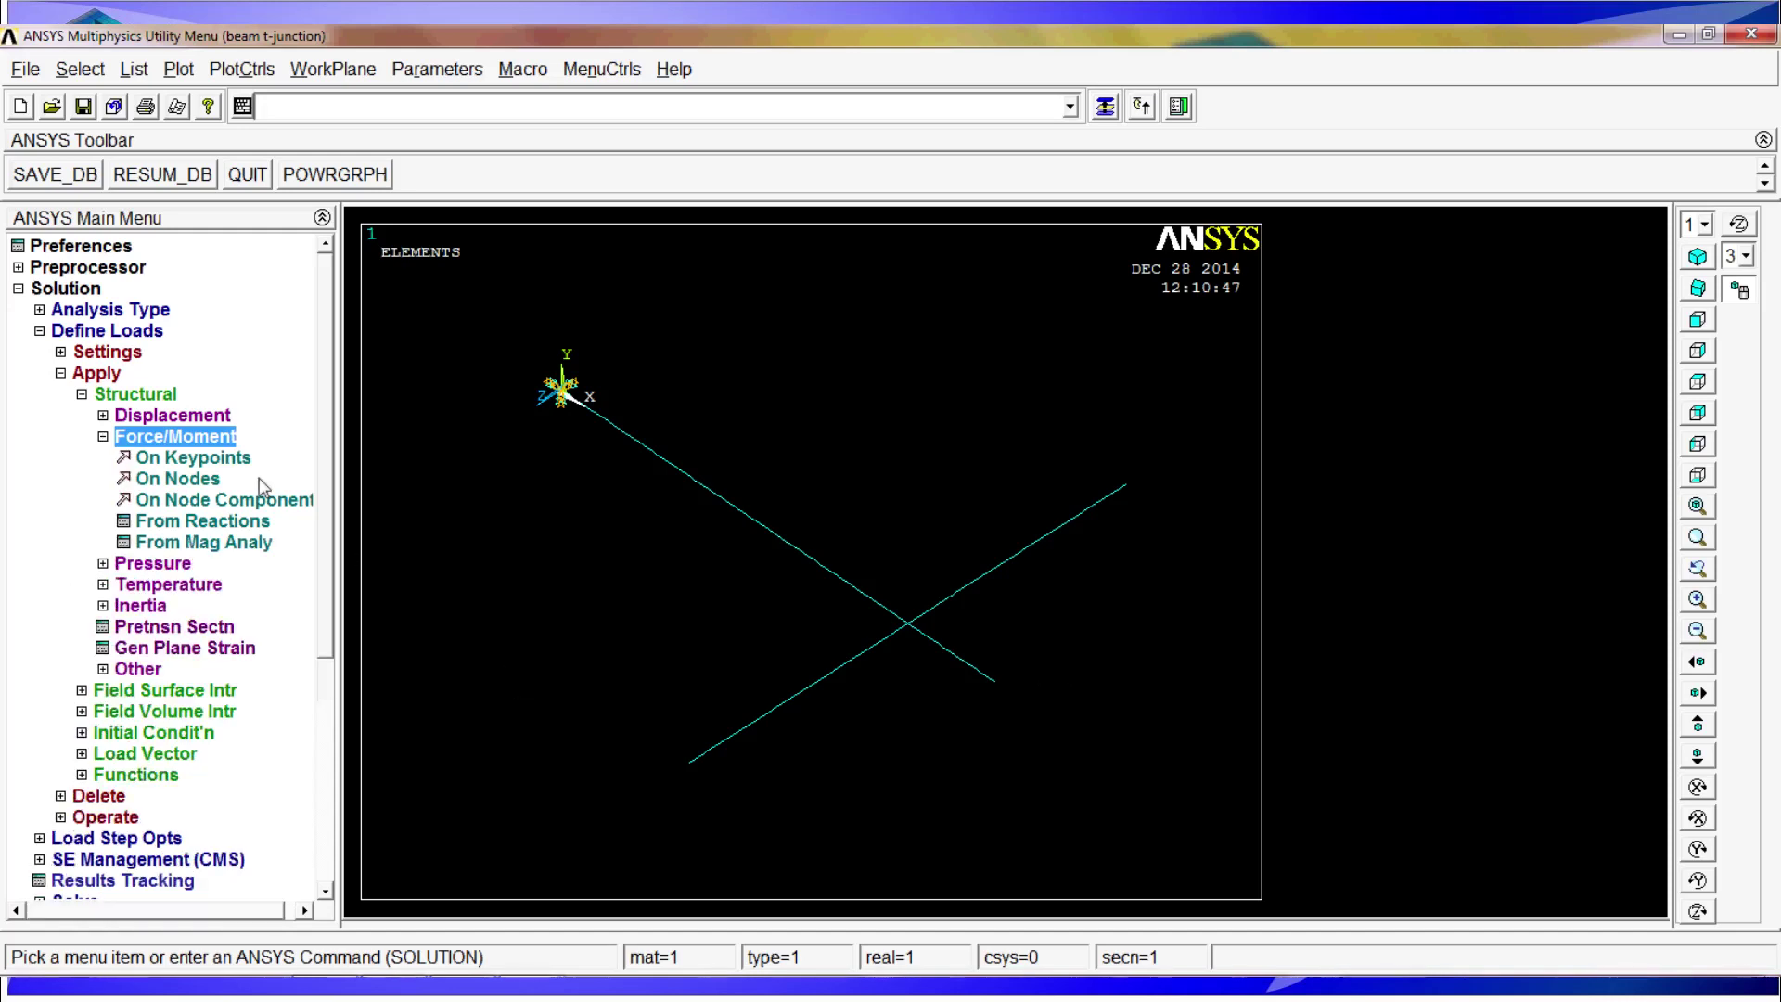
left_click(190, 457)
left_click(1007, 691)
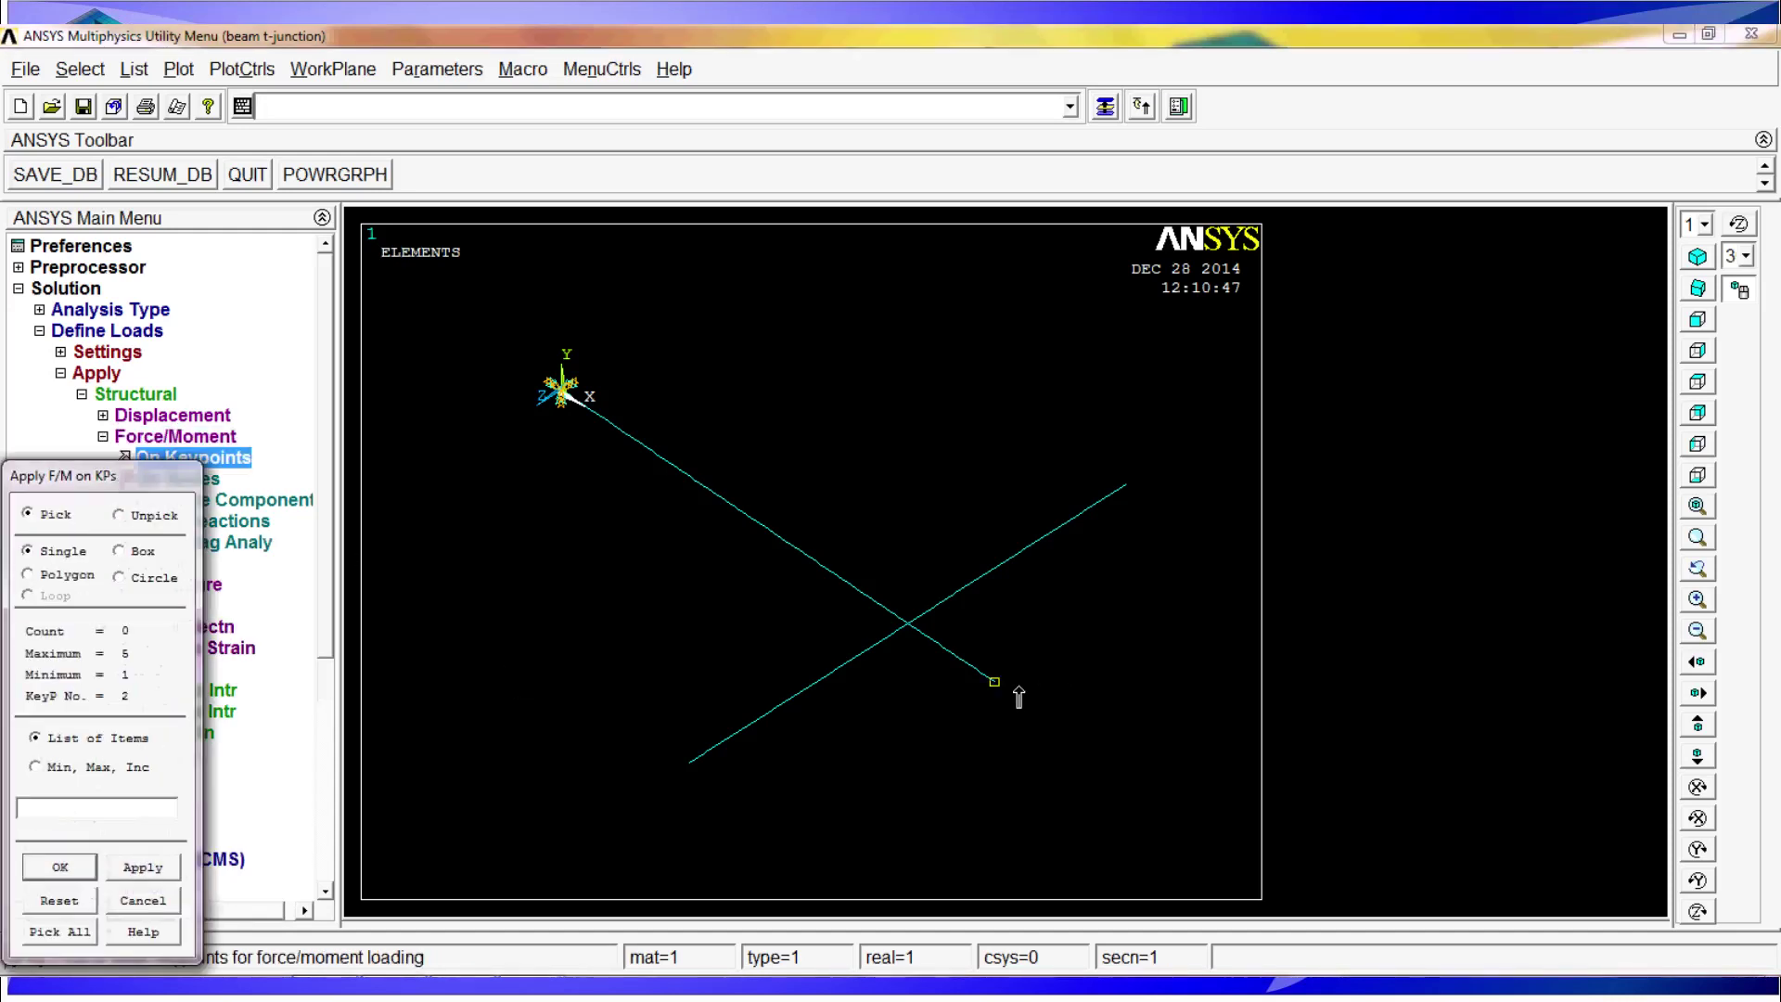
left_click(60, 868)
left_click(1025, 469)
left_click(1017, 508)
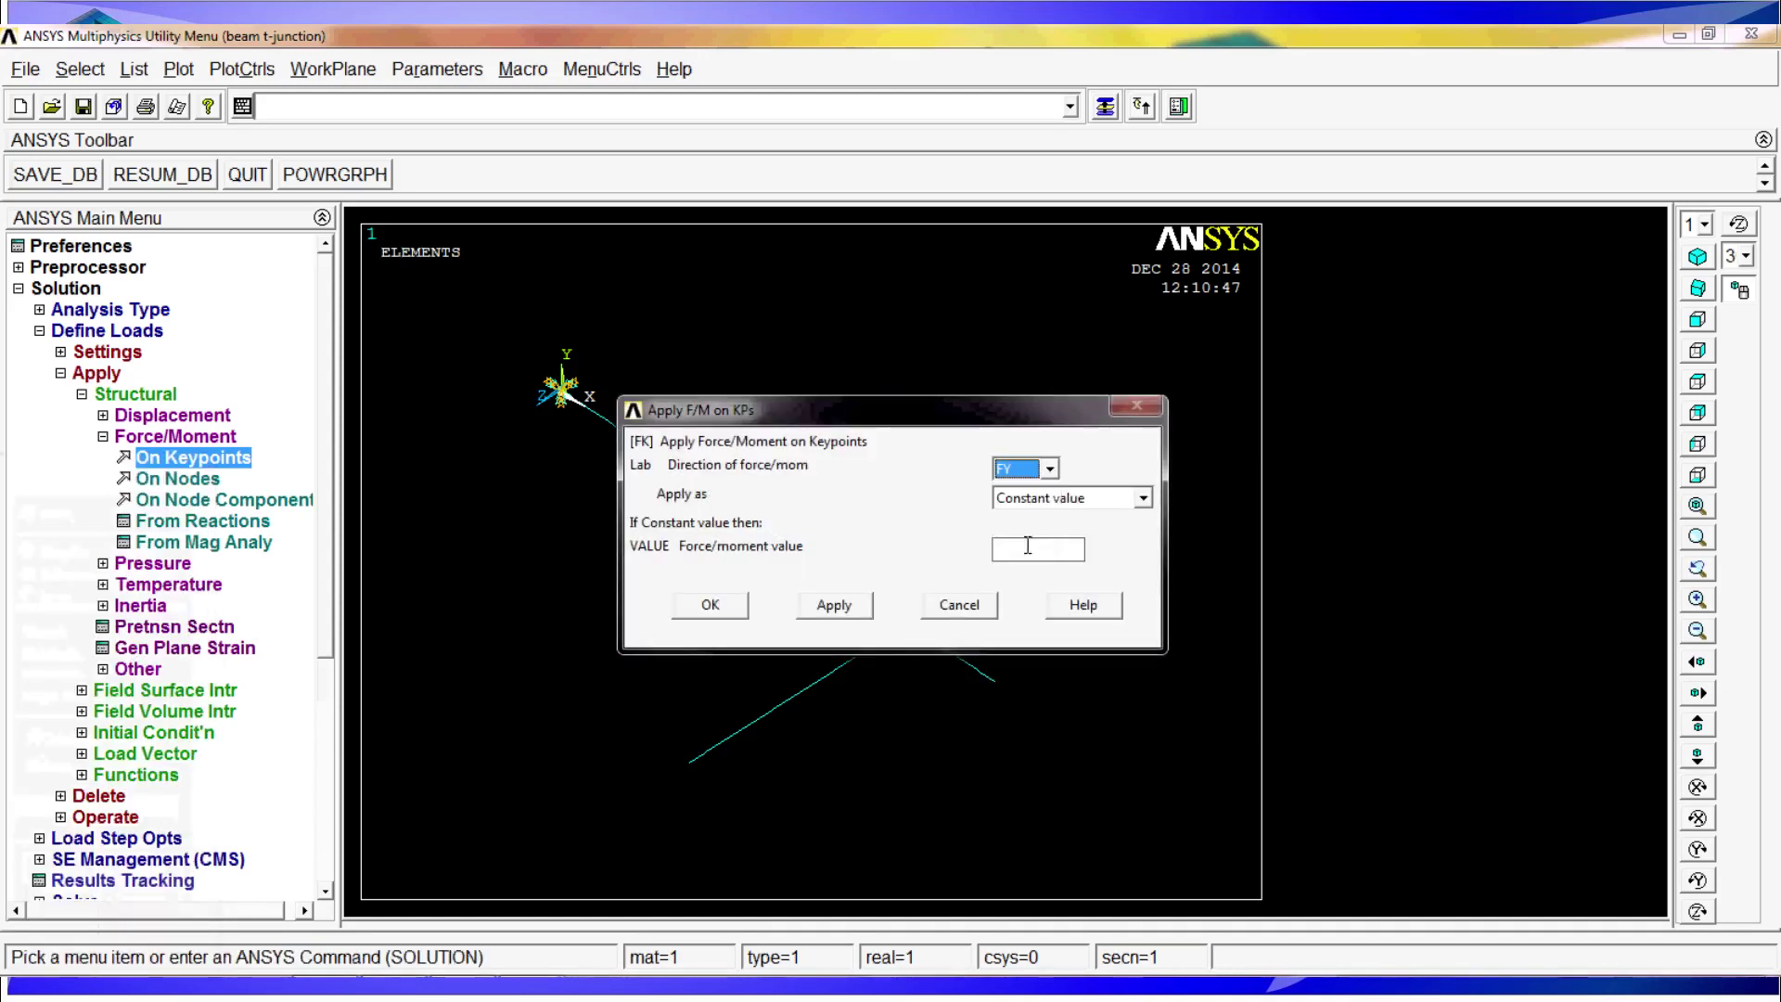
left_click(1037, 548)
type("100")
key("Home")
type("-")
left_click(737, 603)
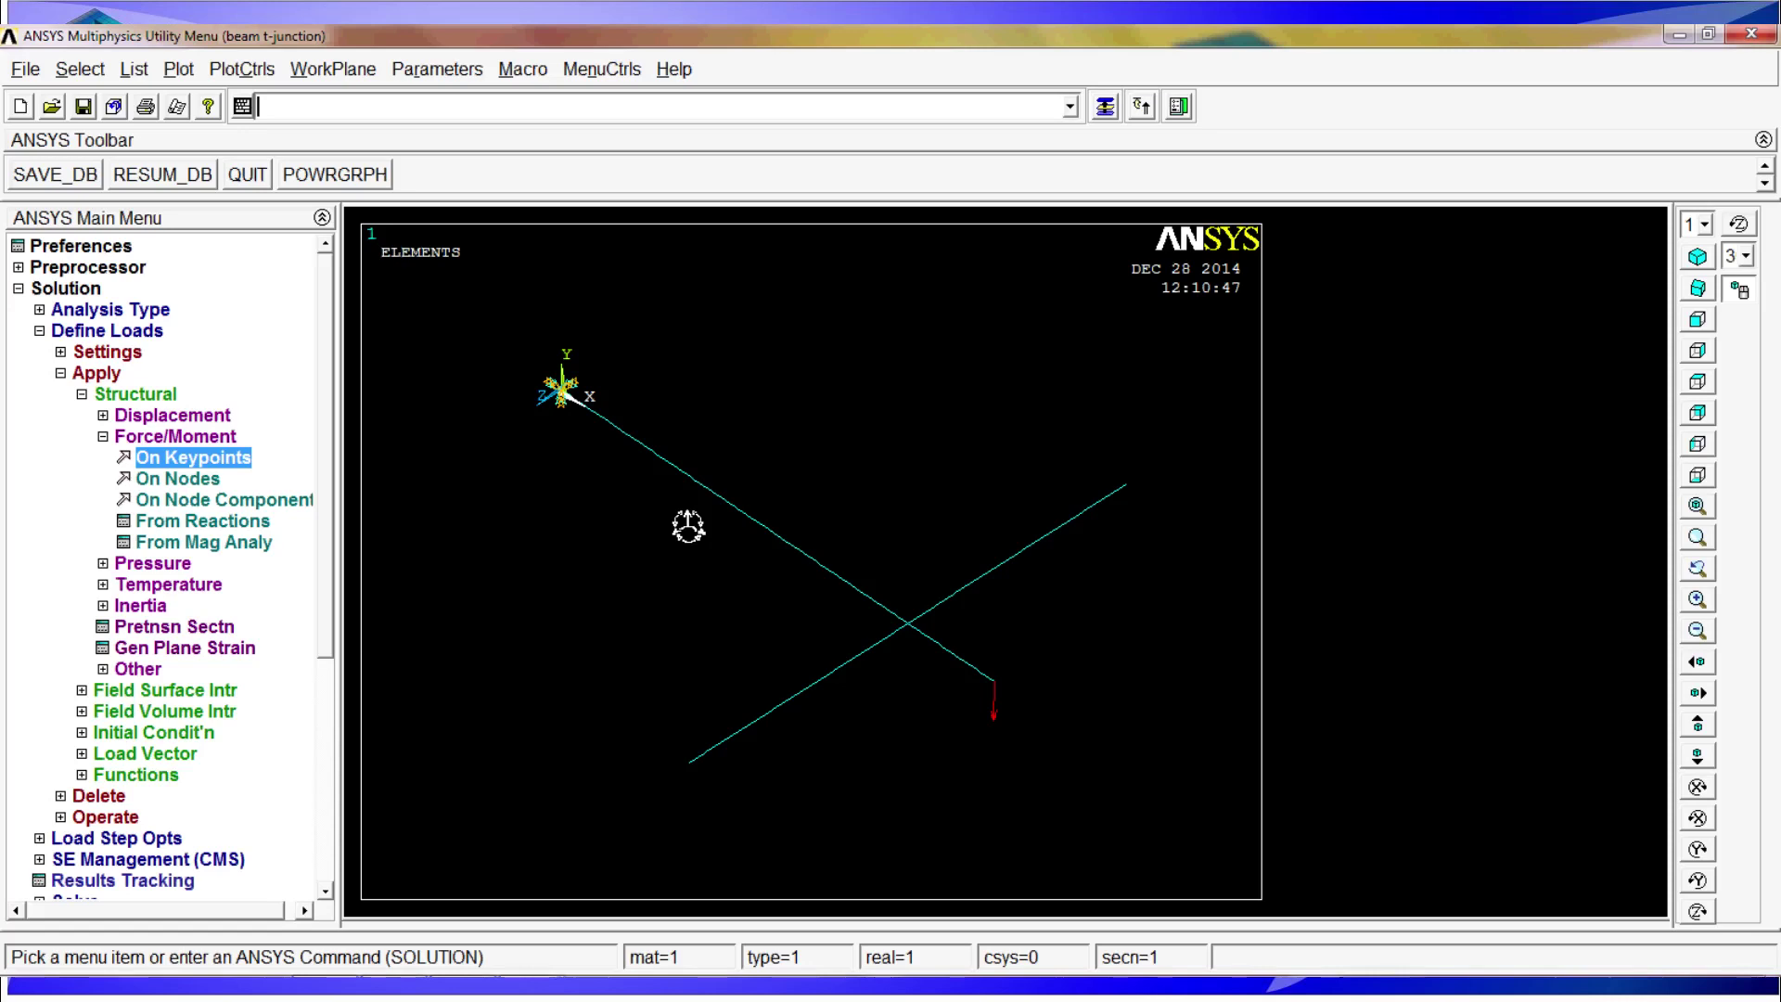
- Solve the current load step and dismiss the solution note and status listing
mouse_move(820, 656)
right_mouse_down()
mouse_move(833, 630)
mouse_move(719, 544)
mouse_move(755, 612)
mouse_move(743, 627)
mouse_move(448, 723)
right_mouse_up()
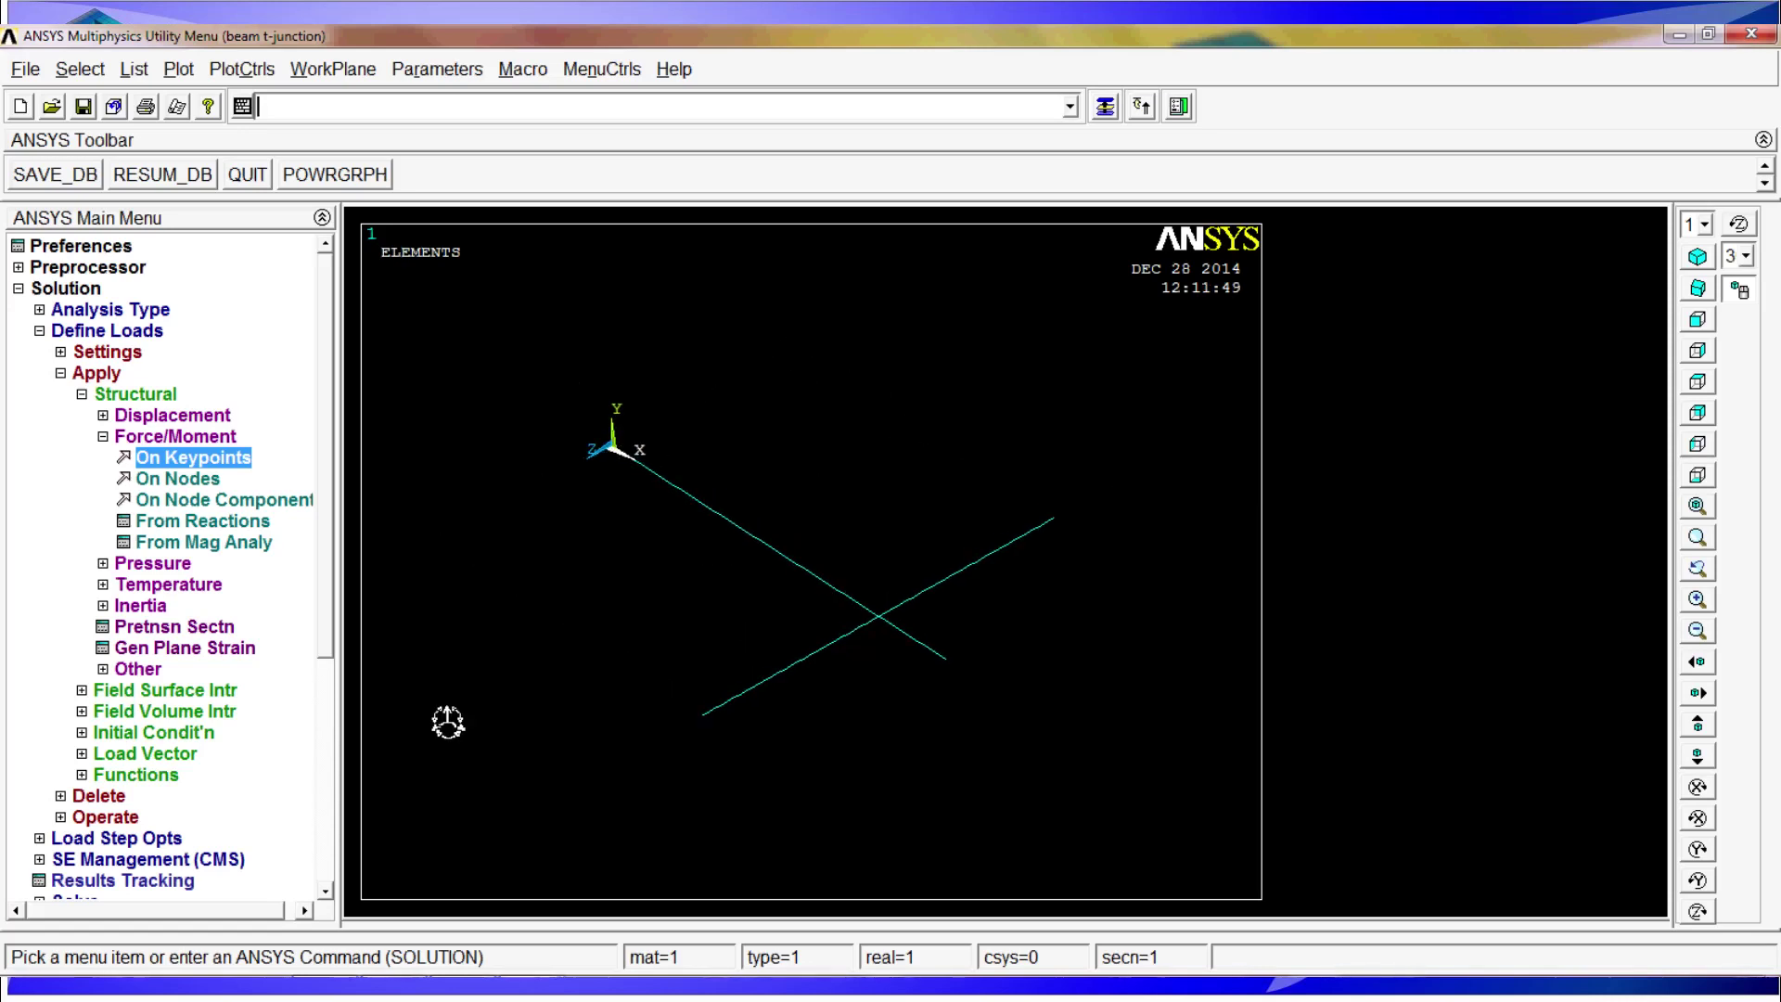
left_click(56, 334)
left_click(90, 419)
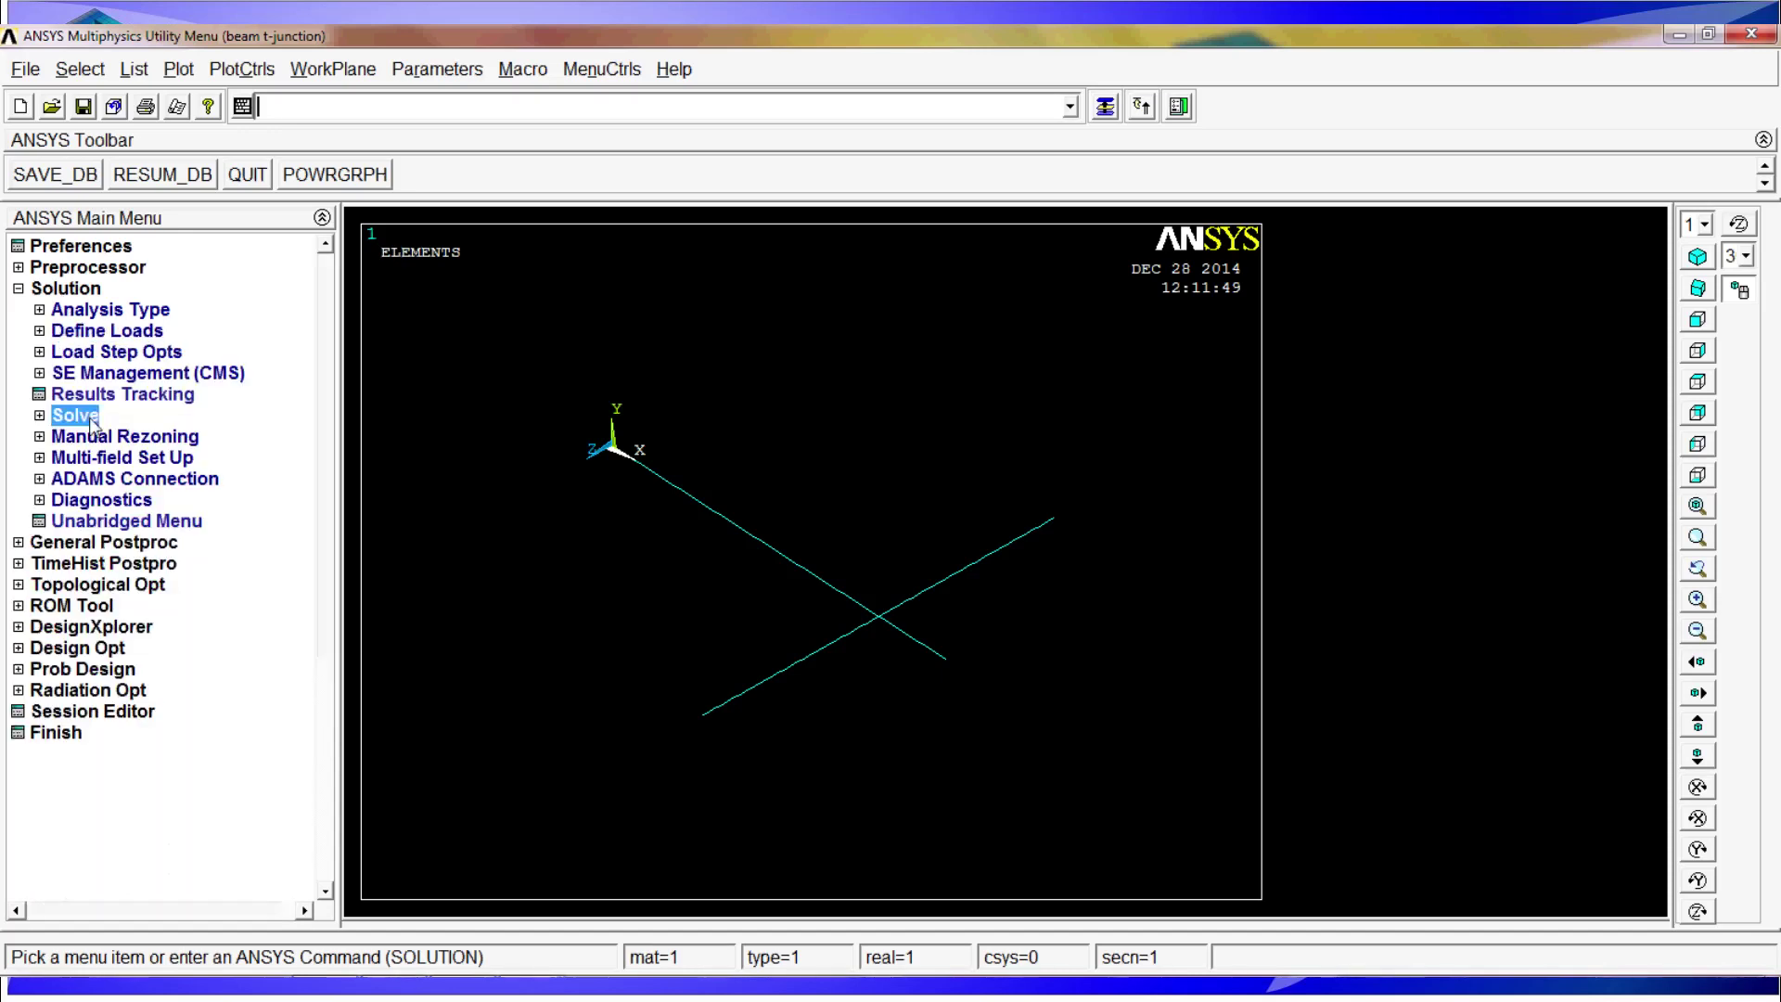
left_click(109, 436)
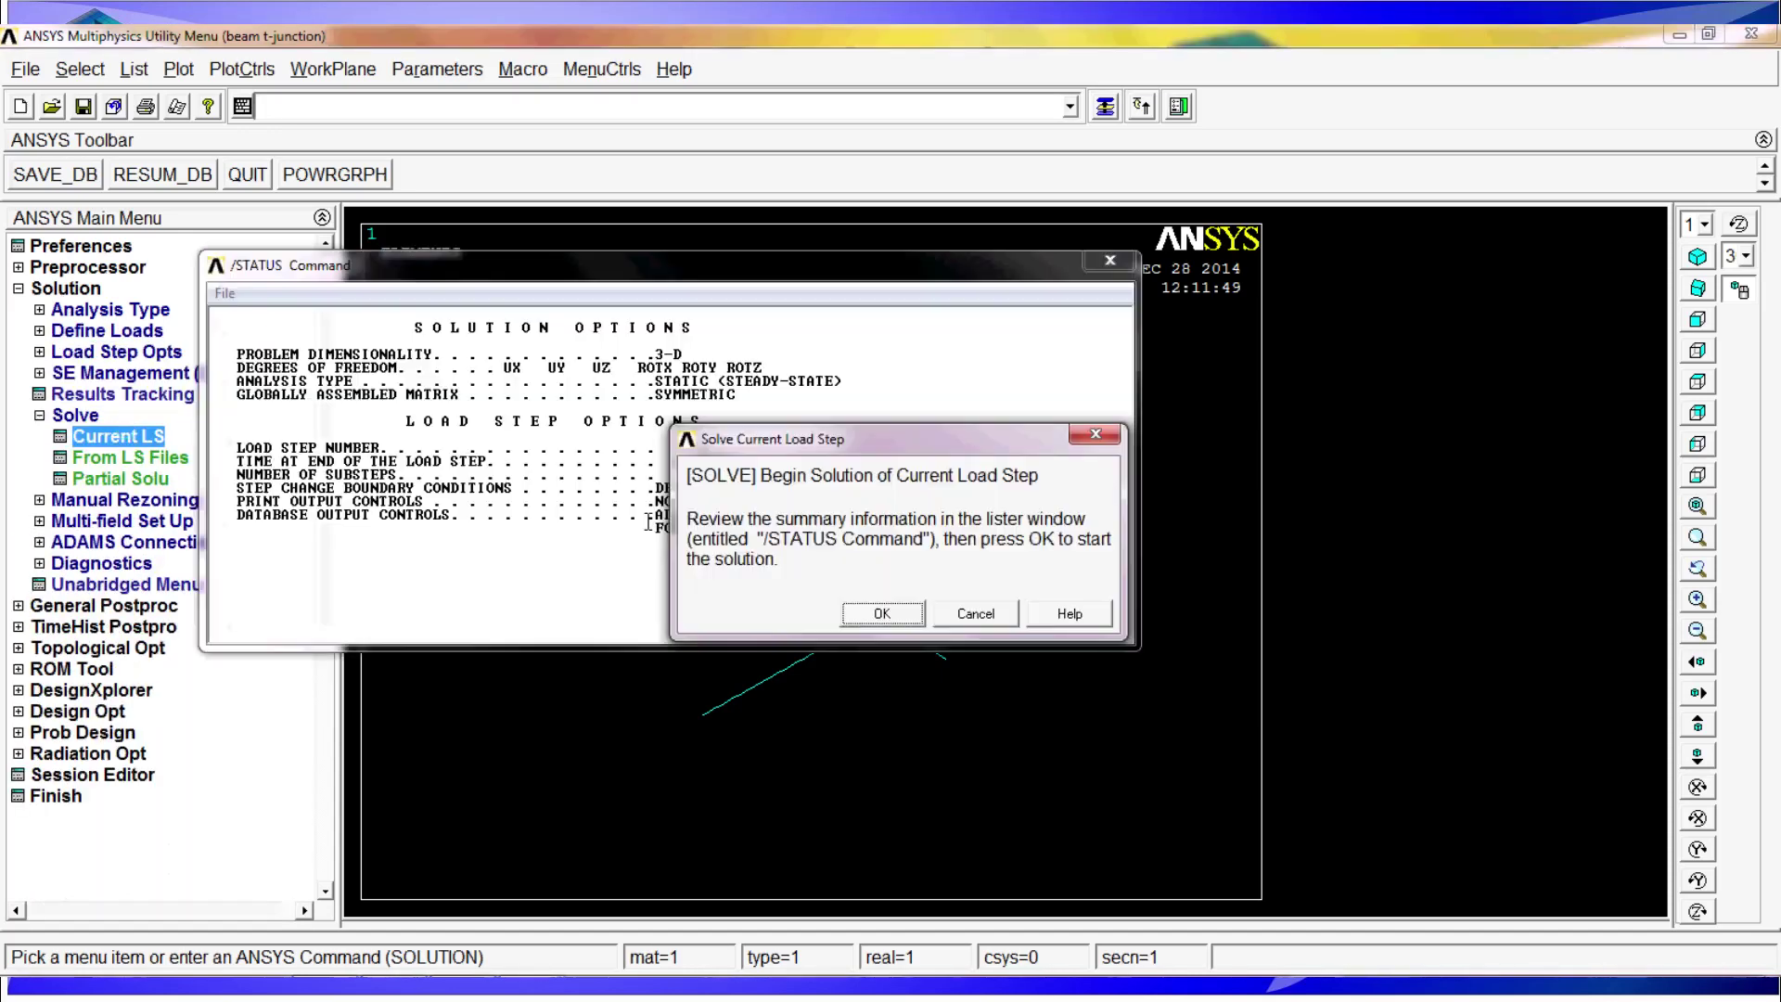
left_click(904, 616)
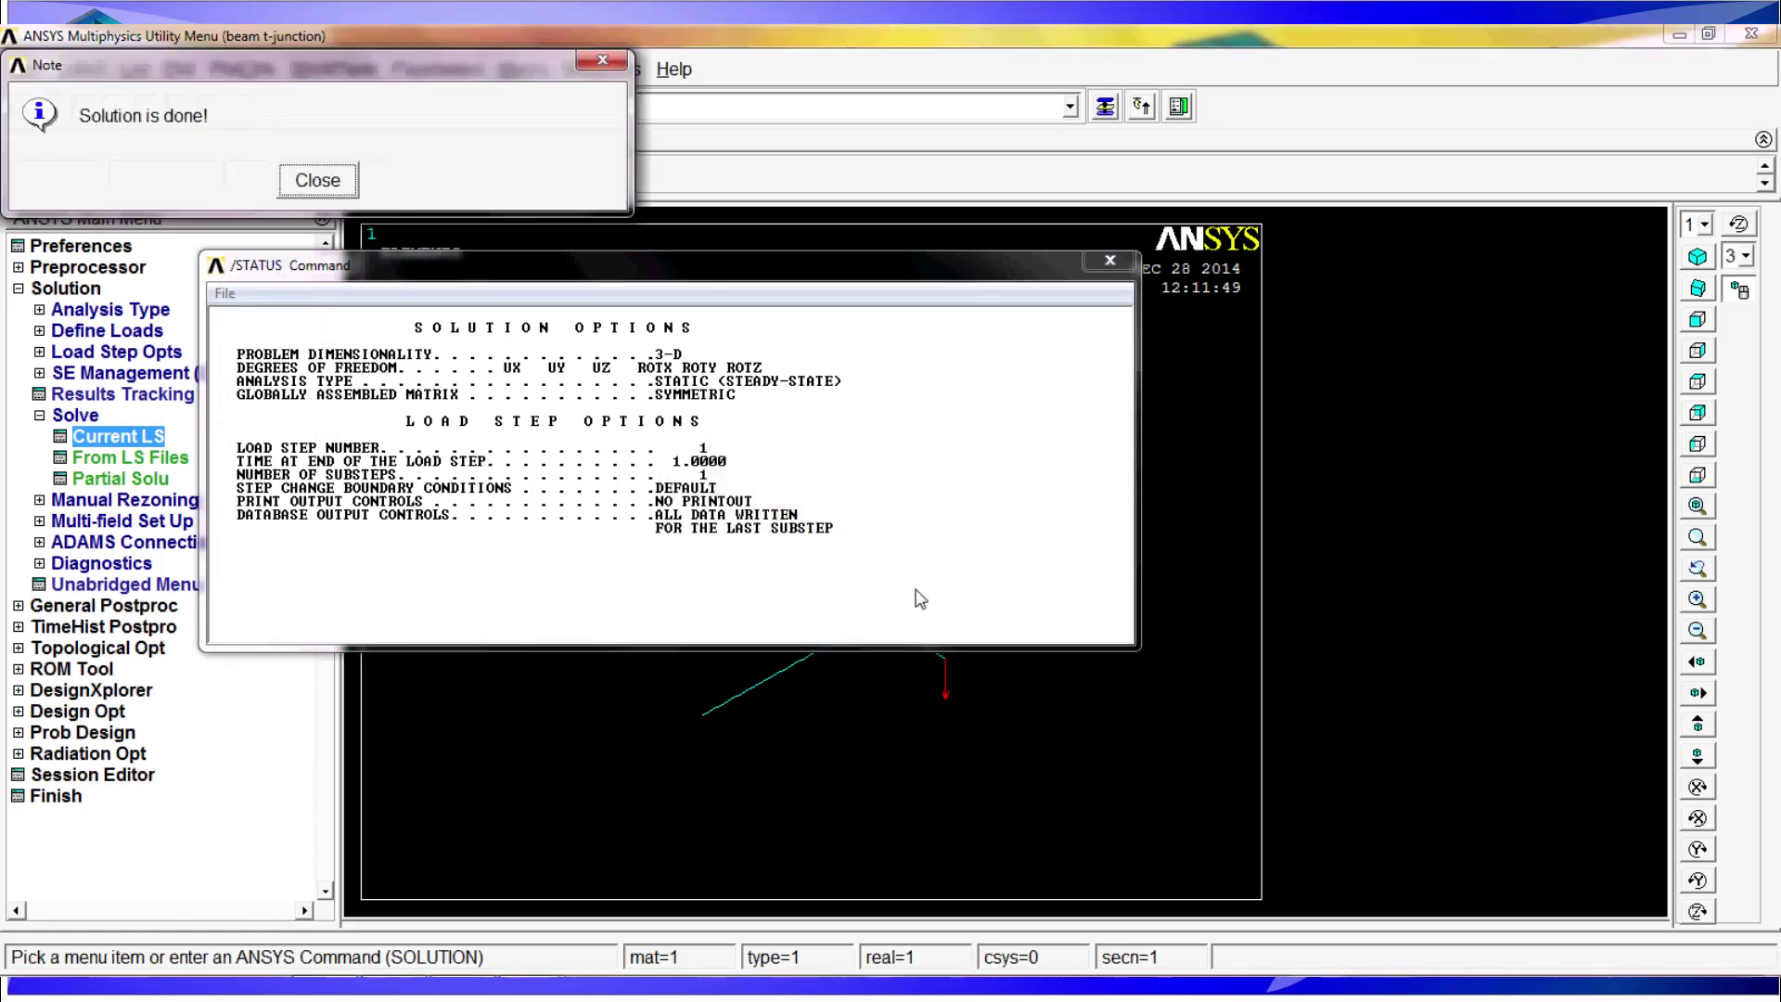
left_click(318, 180)
left_click(1108, 263)
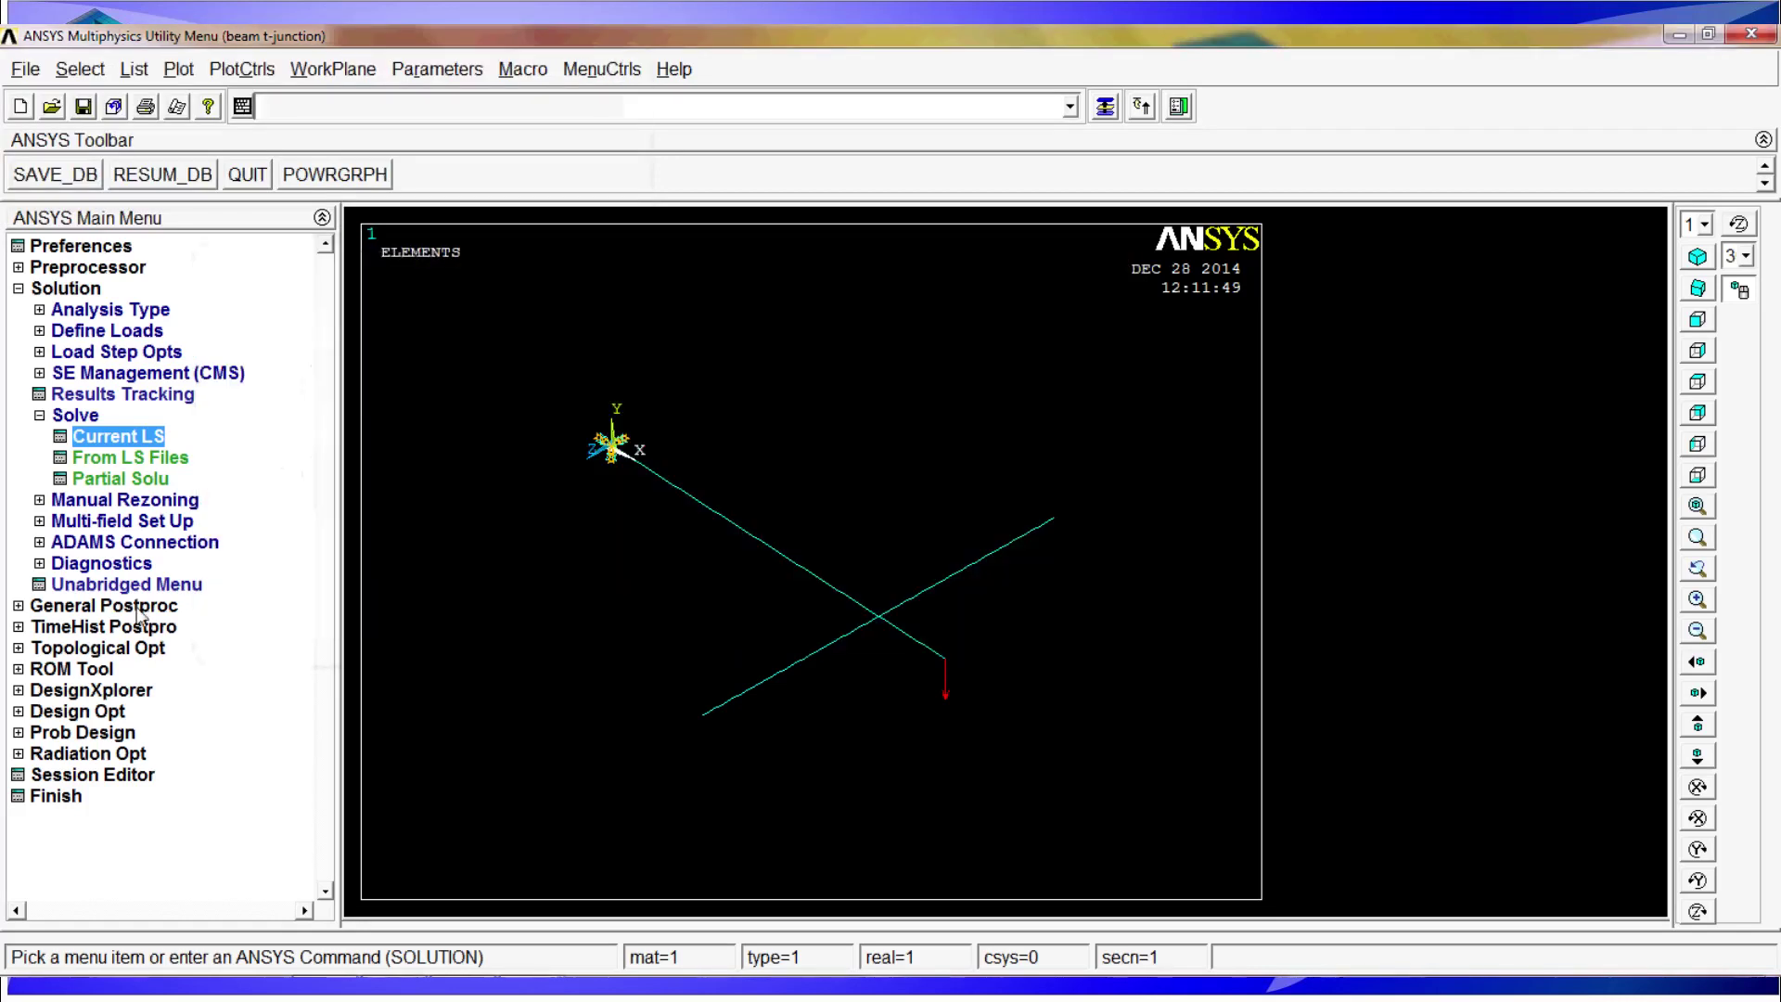
- Read the last set of results into the general postprocessor
left_click(137, 612)
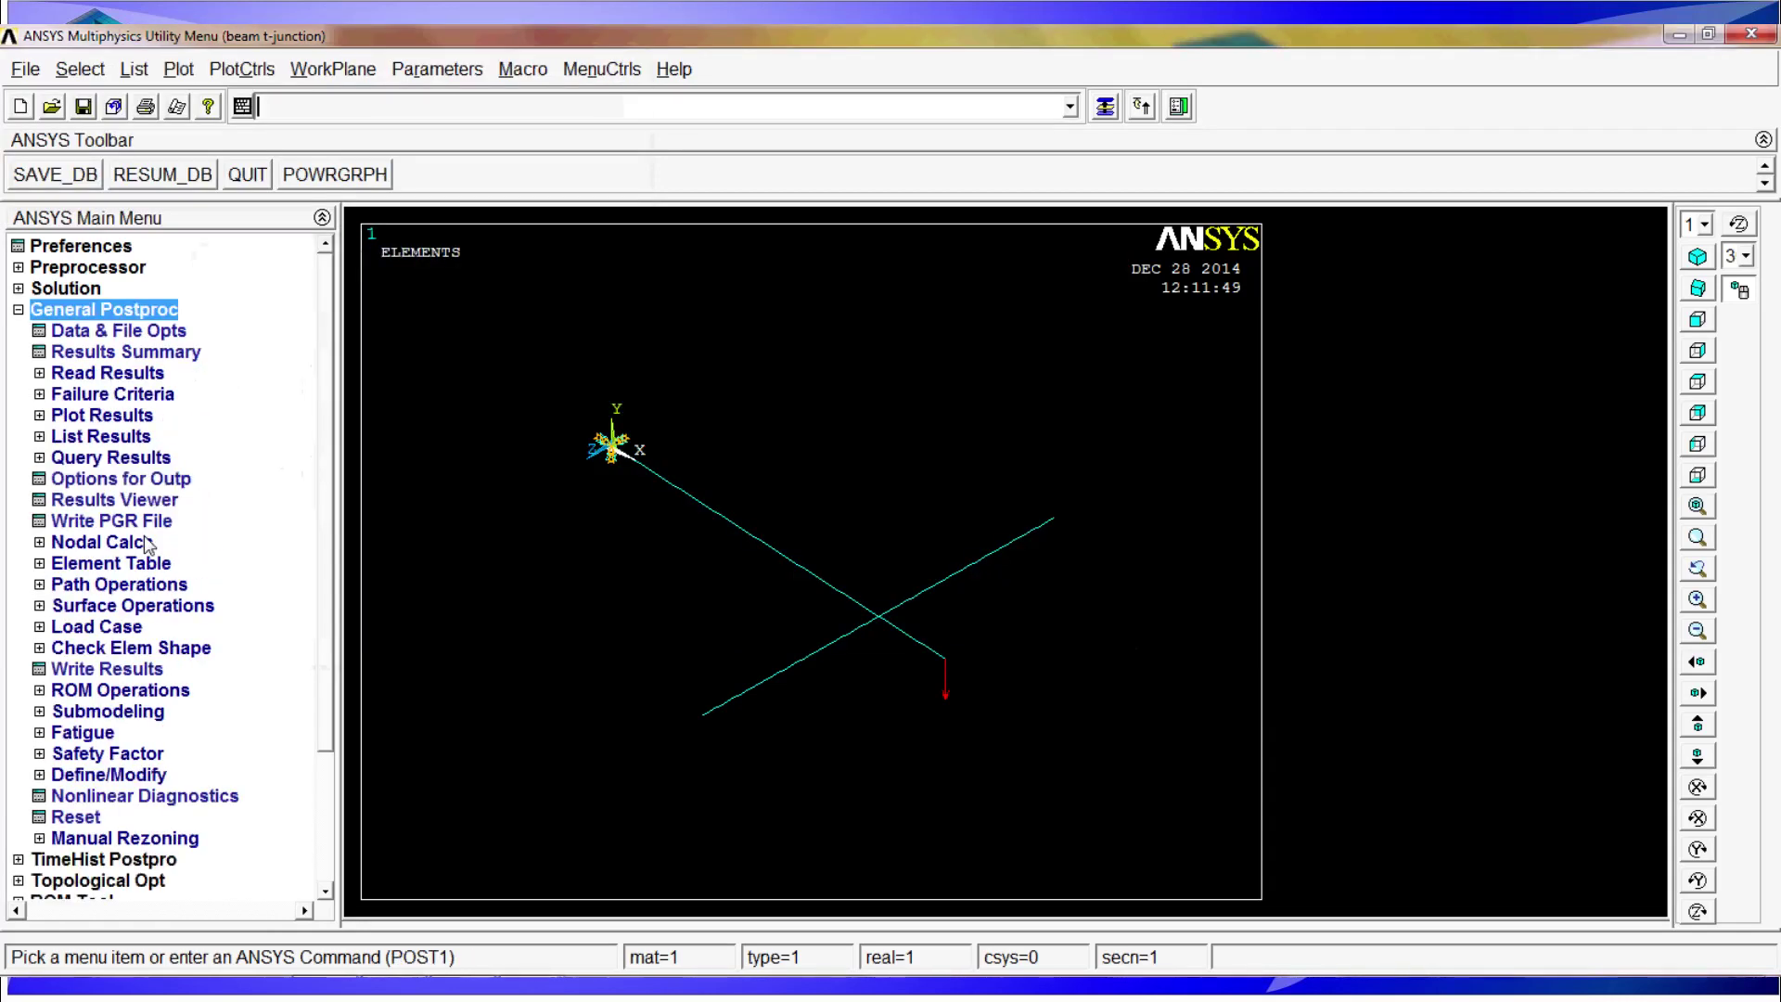
left_click(130, 375)
left_click(106, 458)
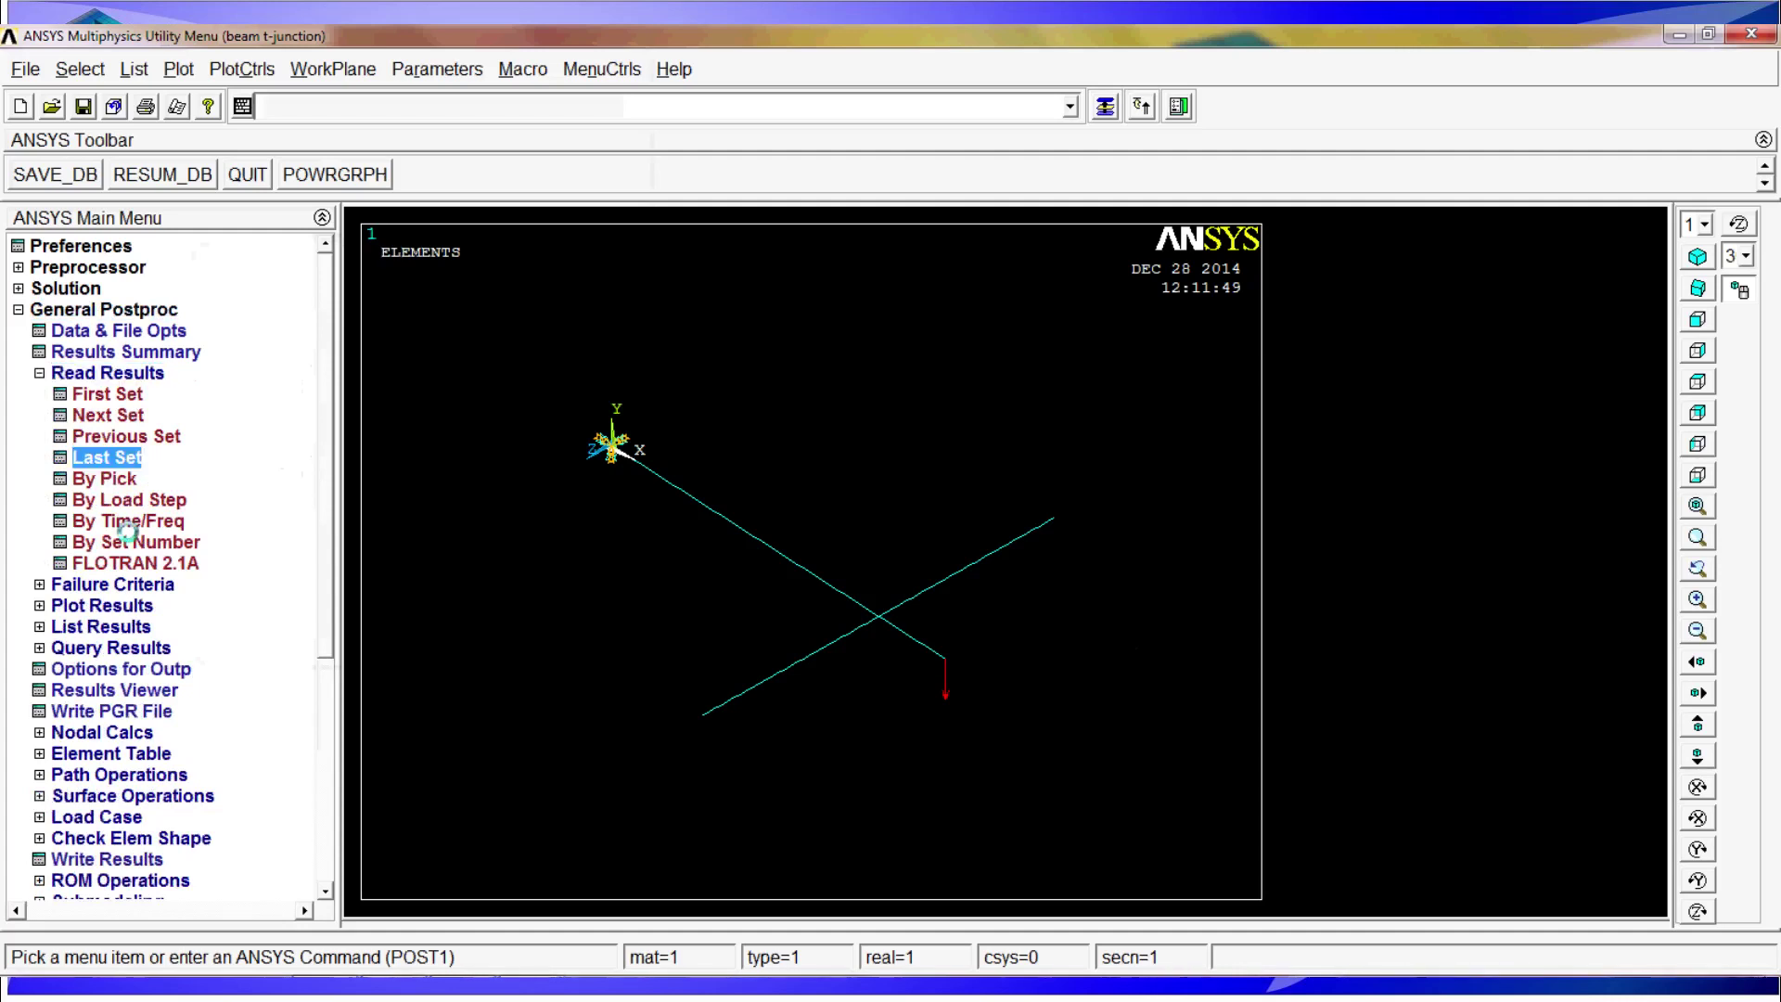
- Plot the nodal solution contour of the displacement vector sum, showing the deformed shape only
left_click(112, 606)
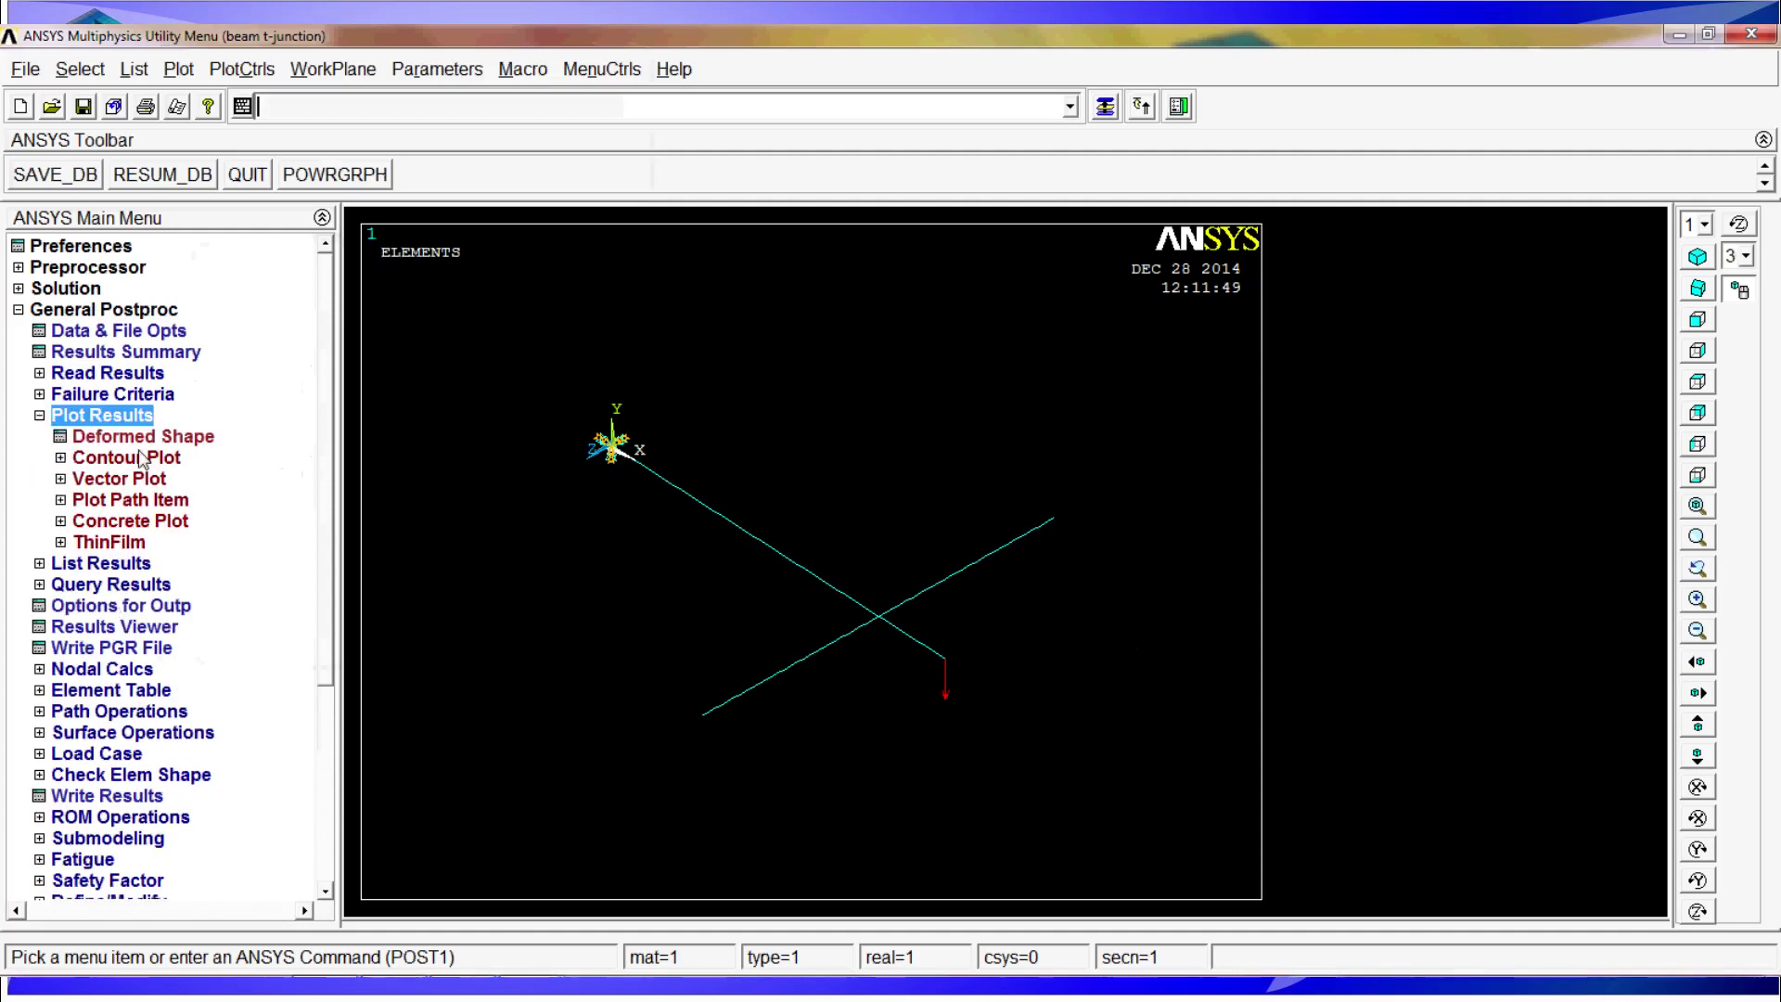
left_click(126, 457)
left_click(139, 478)
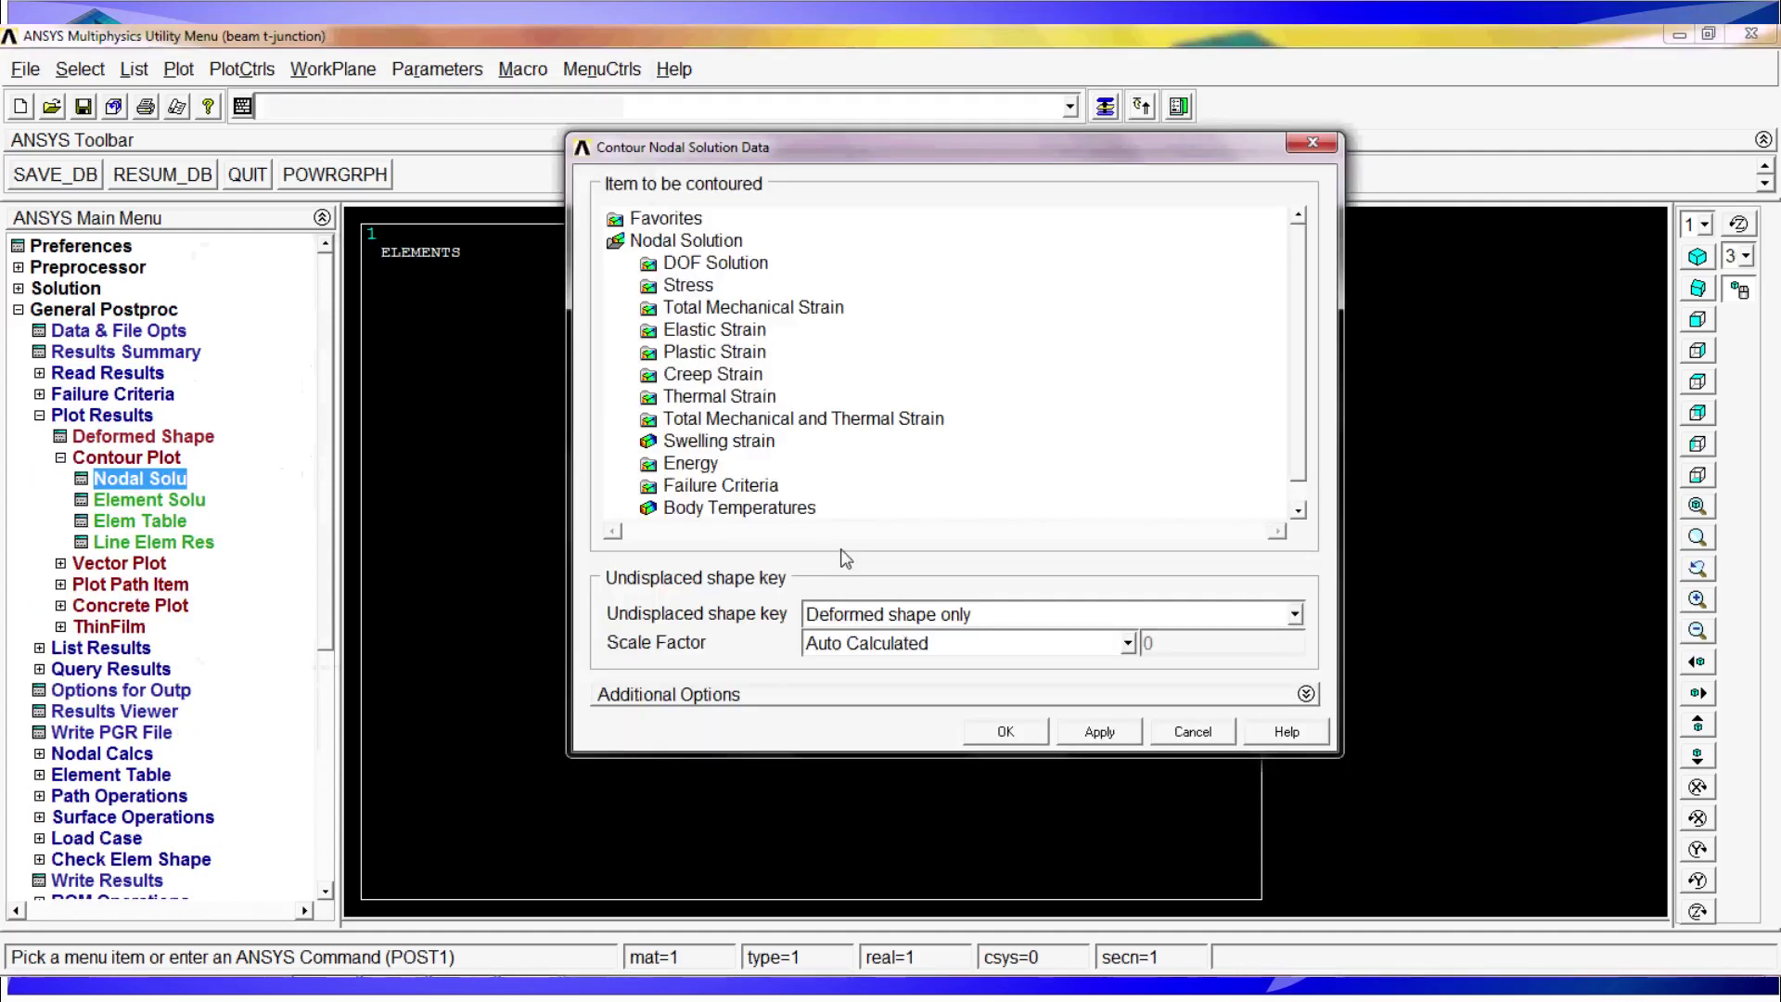
double_click(737, 267)
left_click(787, 351)
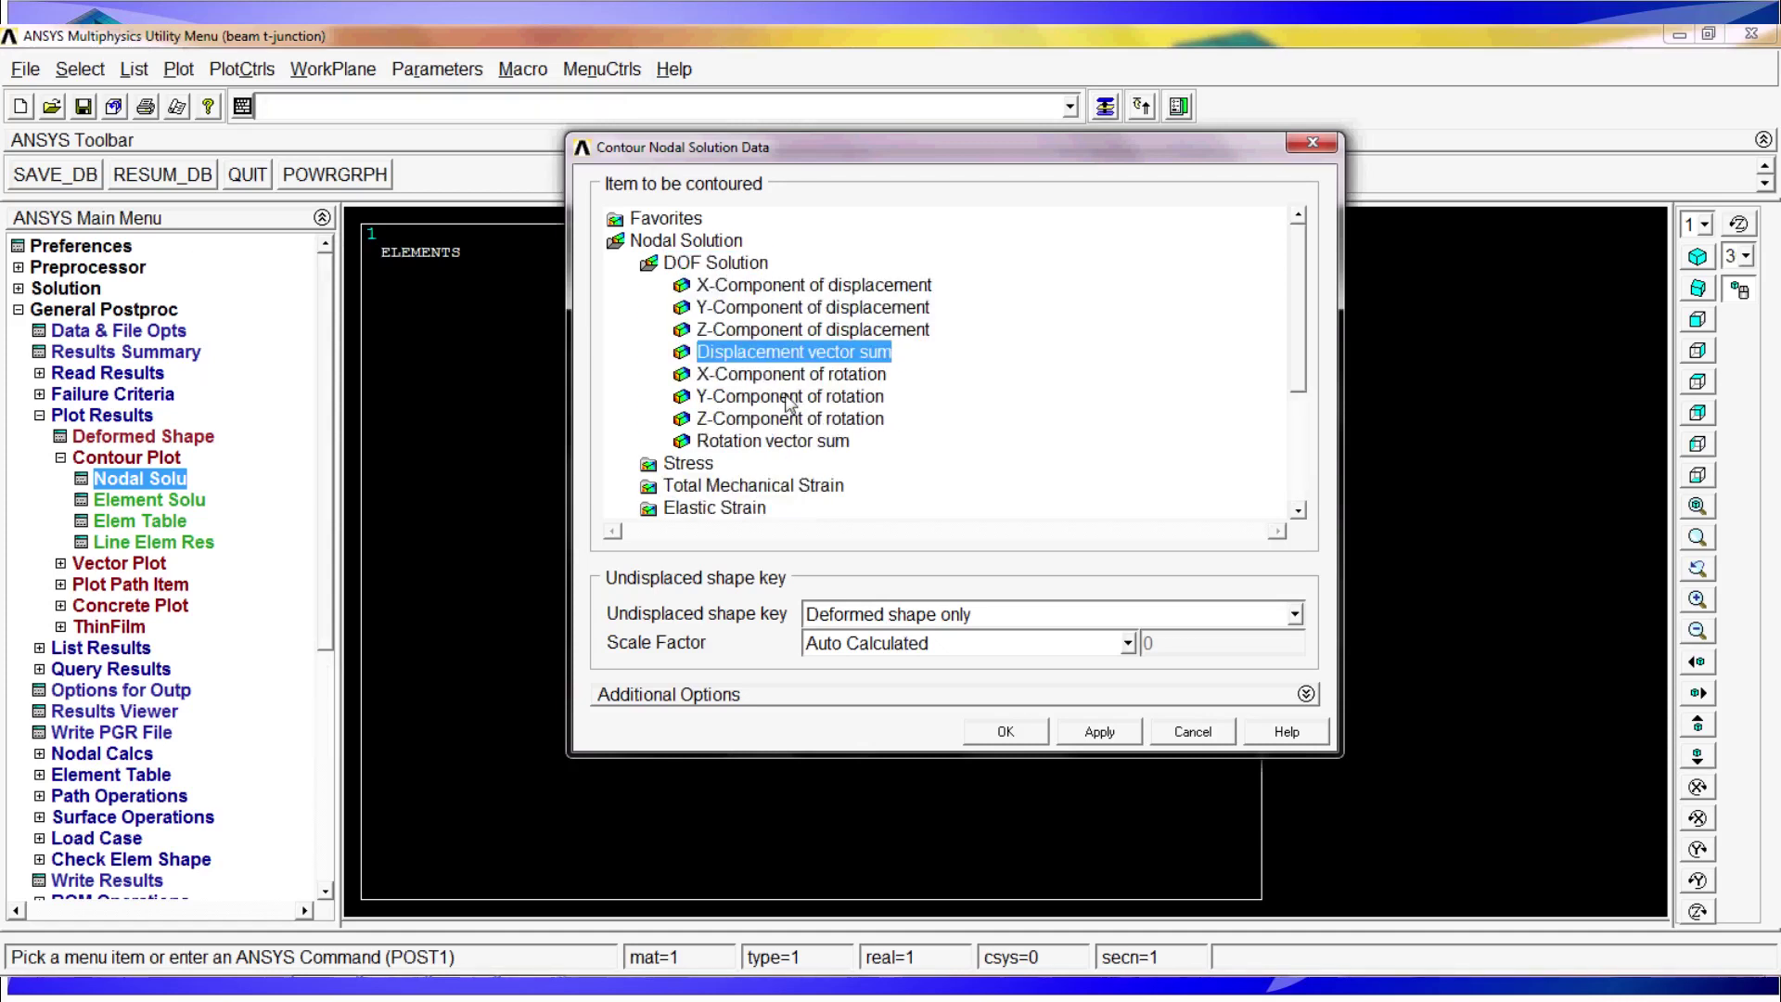
left_click(1006, 732)
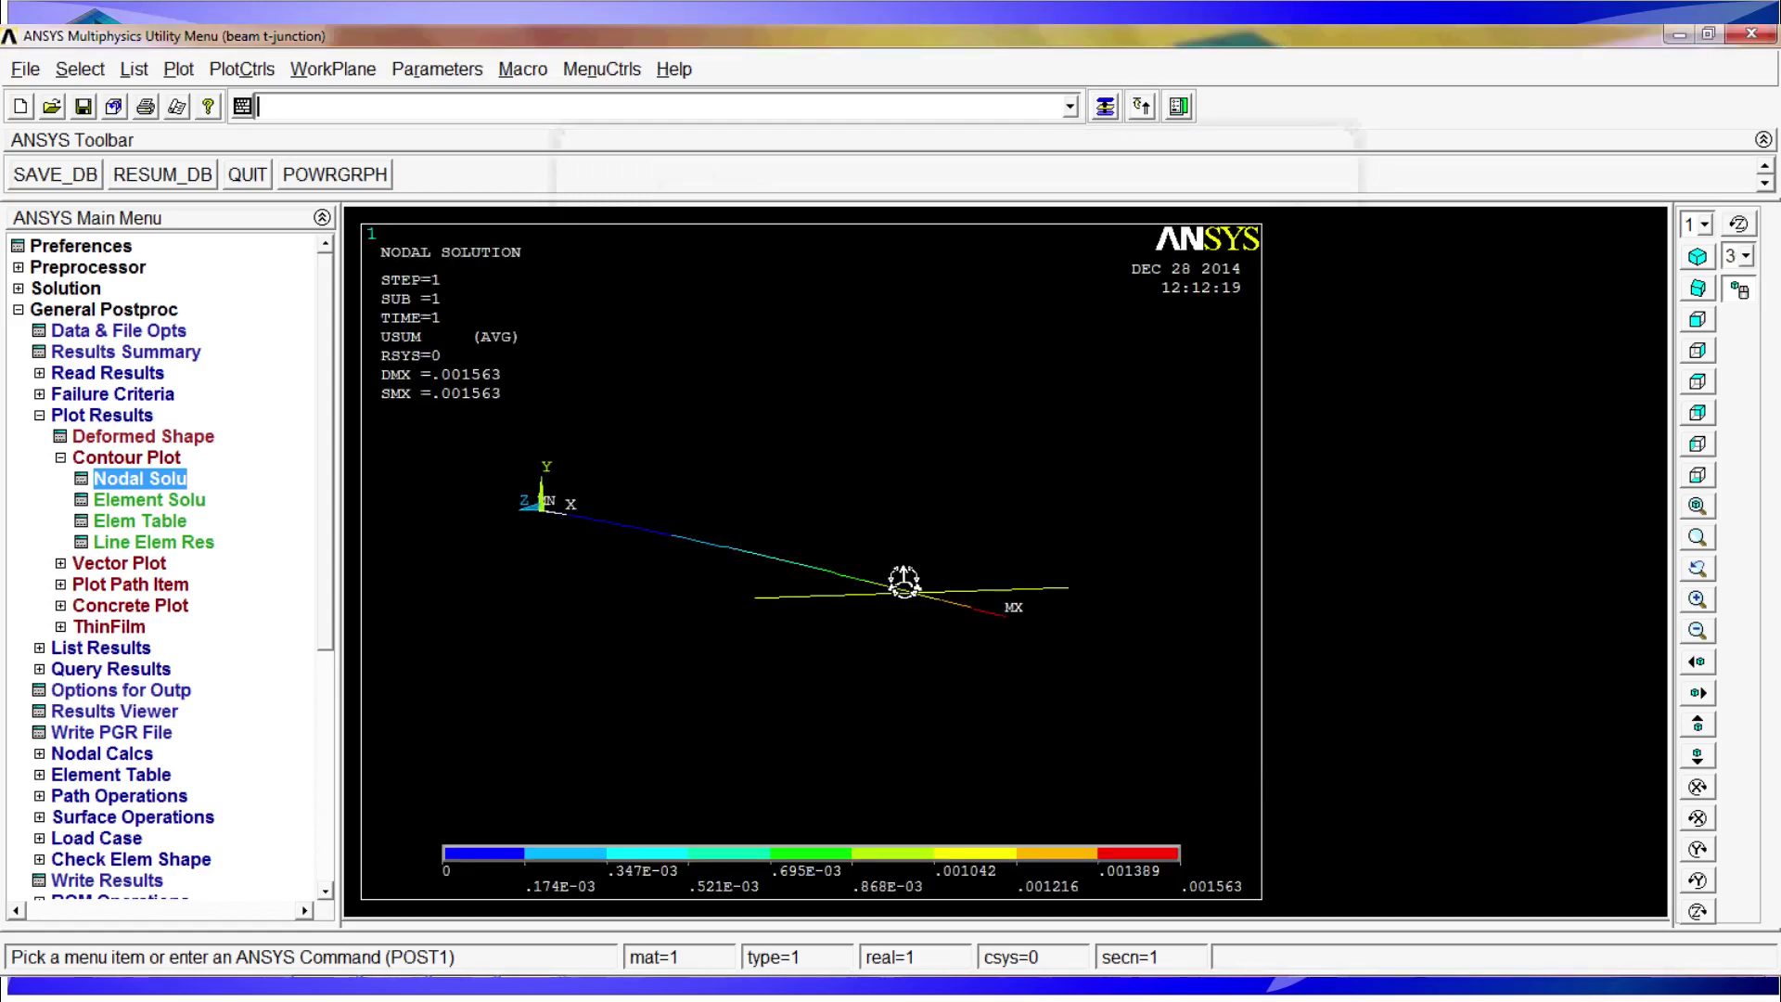
right_click_drag(924, 588, 1017, 696, "ctrl")
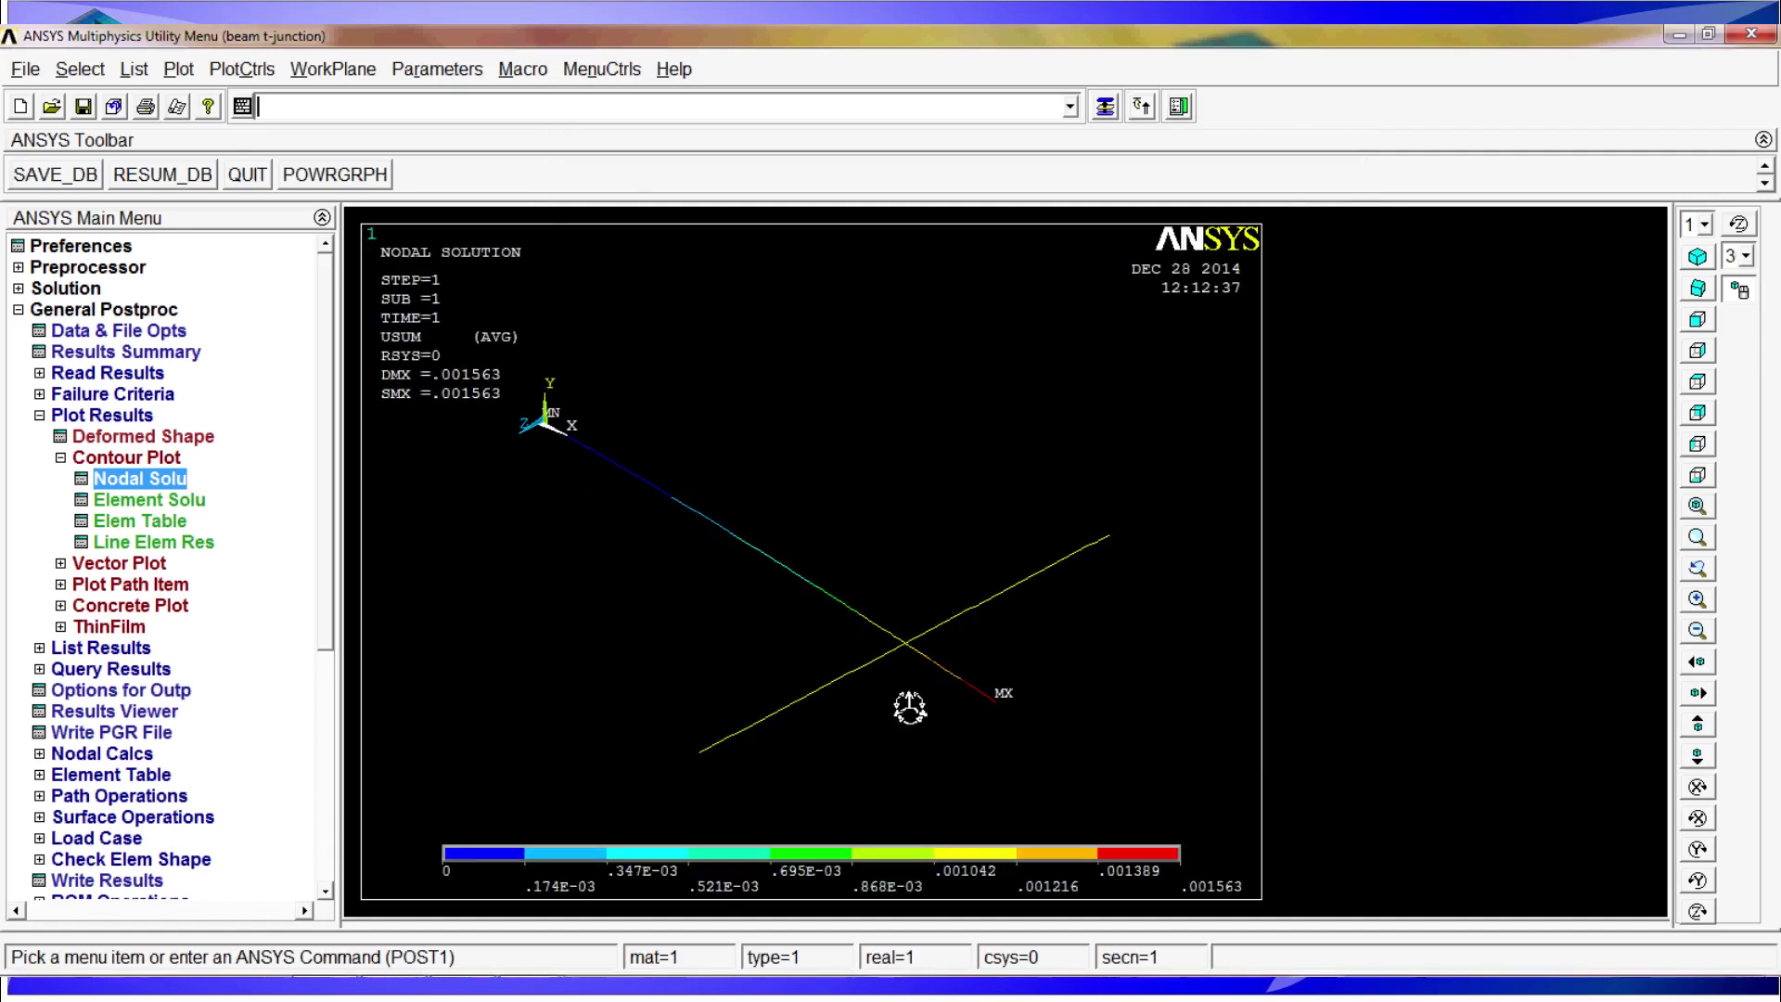
right_click_drag(908, 708, 789, 549, "ctrl")
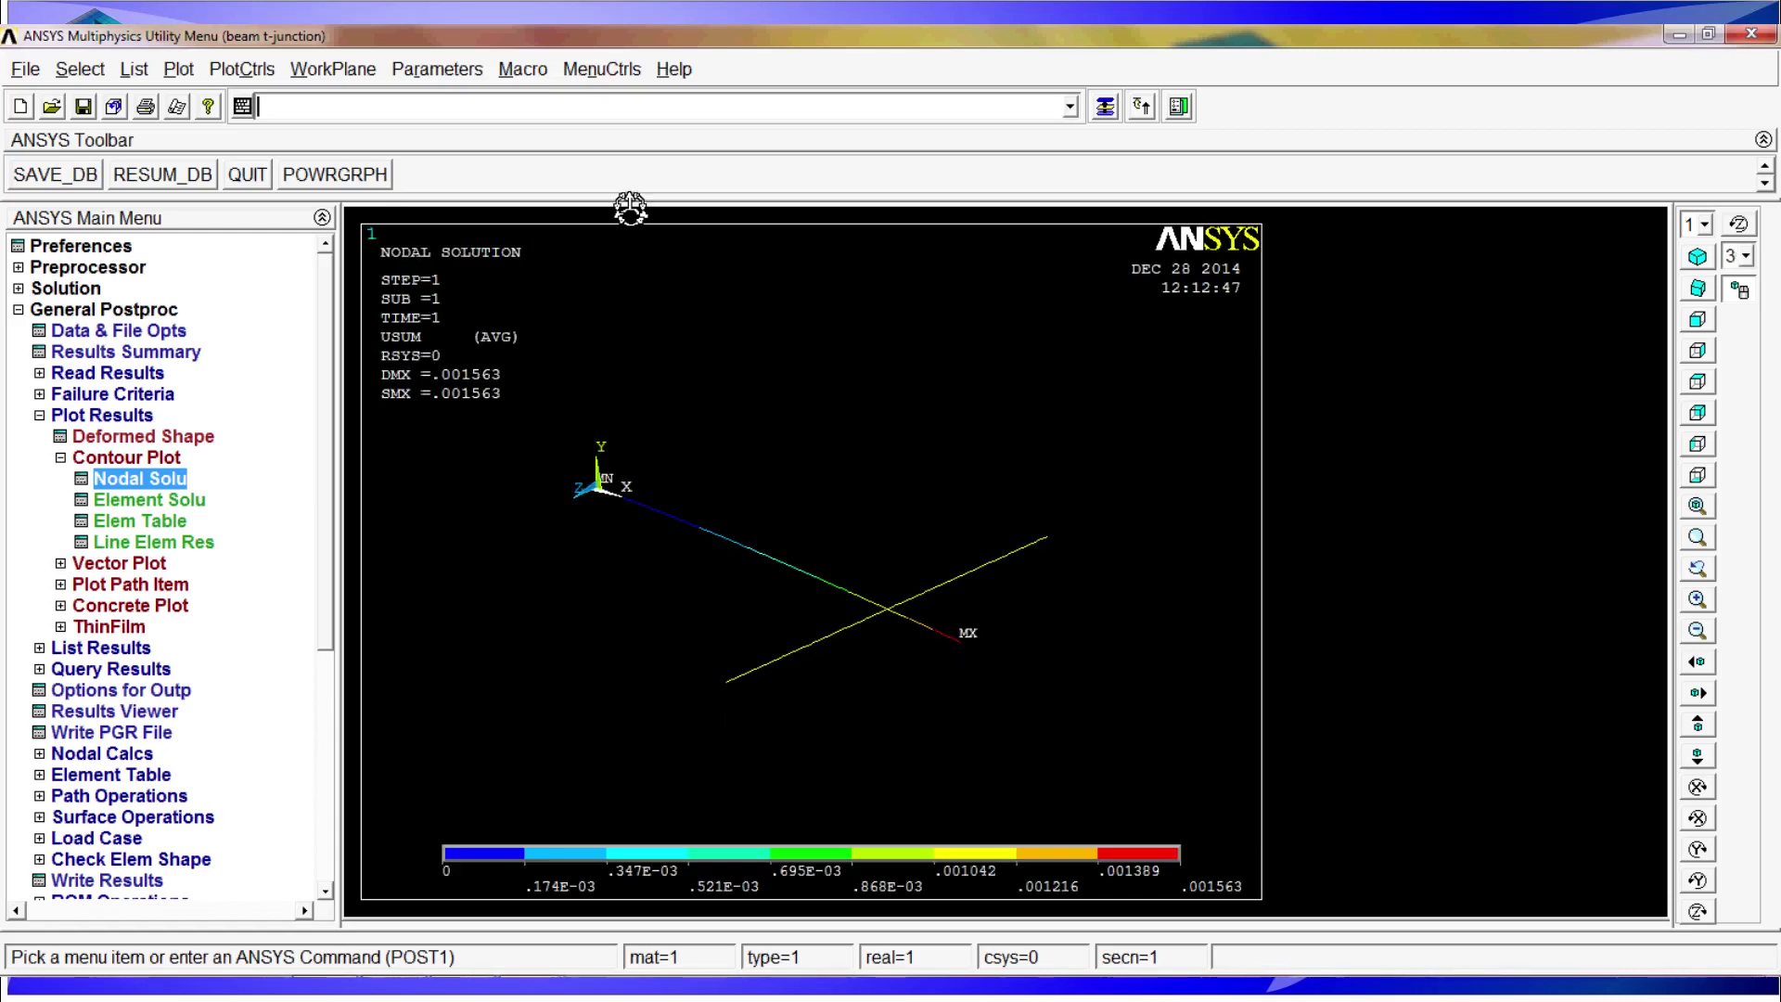
- Plot the nodal solution contour of the von Mises stress, showing the deformed shape only
left_click(124, 479)
left_click(689, 463)
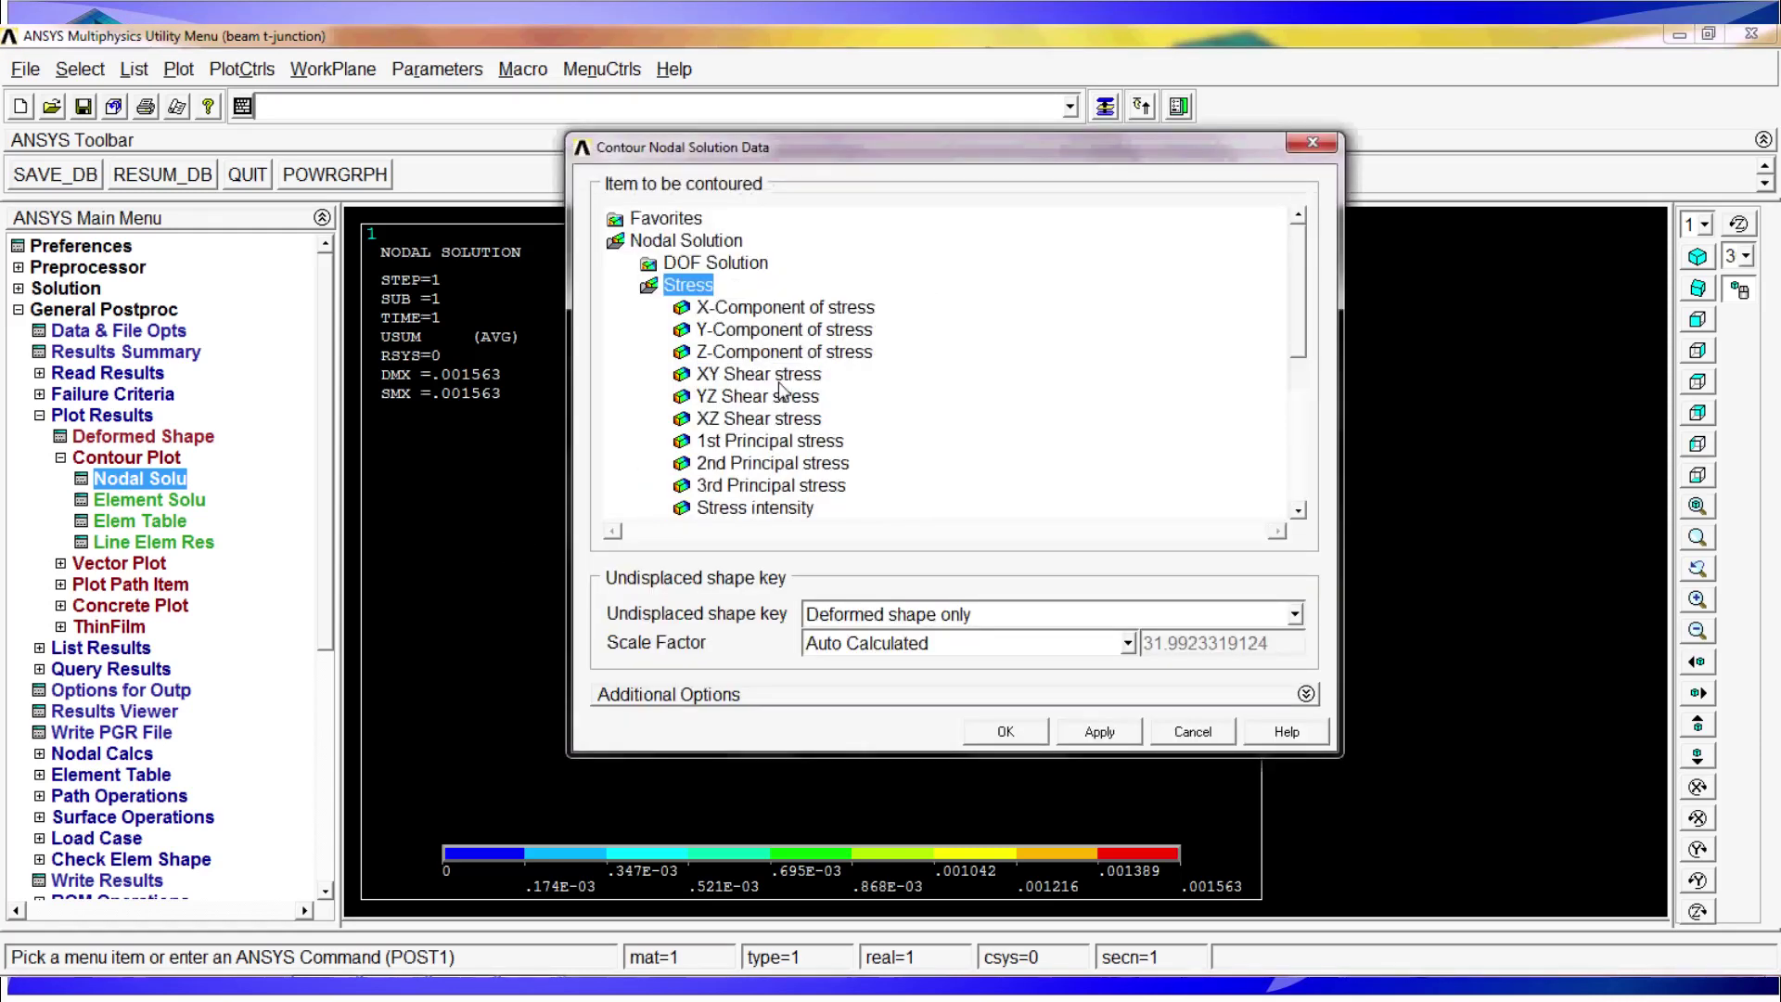
left_click(758, 418)
left_click_drag(1297, 324, 1298, 380)
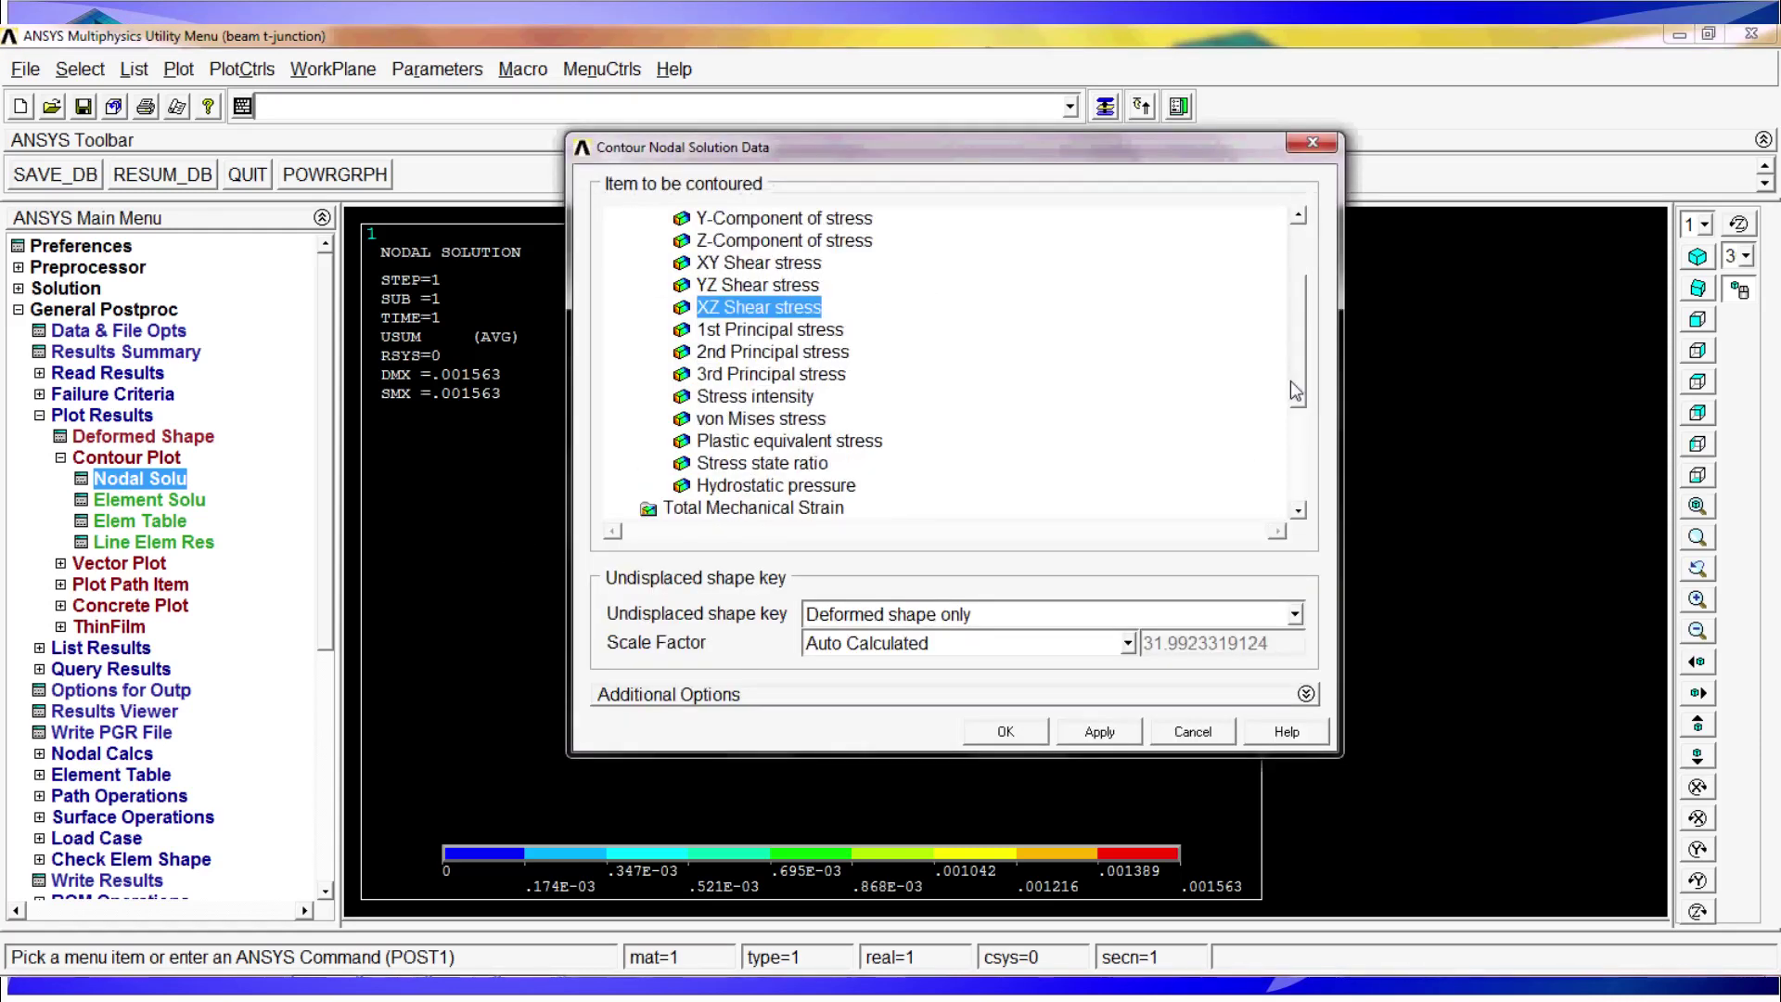
left_click(770, 418)
left_click(996, 733)
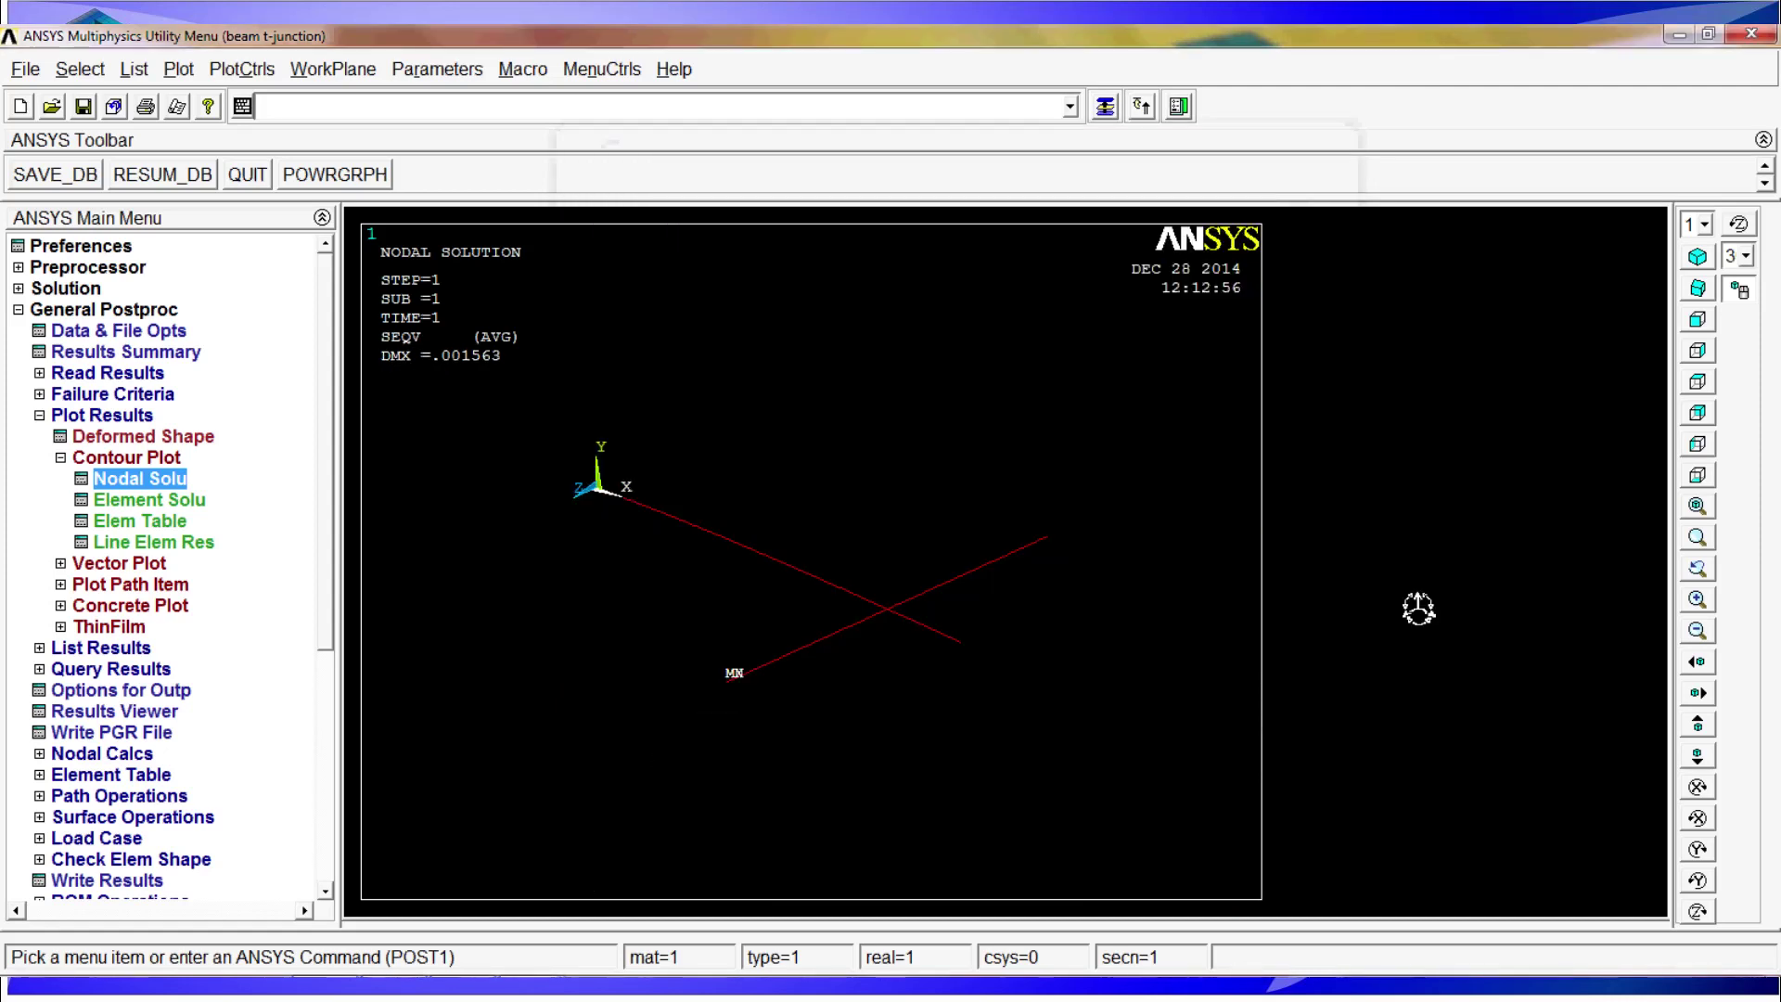
- Turn on the display of element shapes based on real constant descriptions and replot the stress contour
left_click(268, 72)
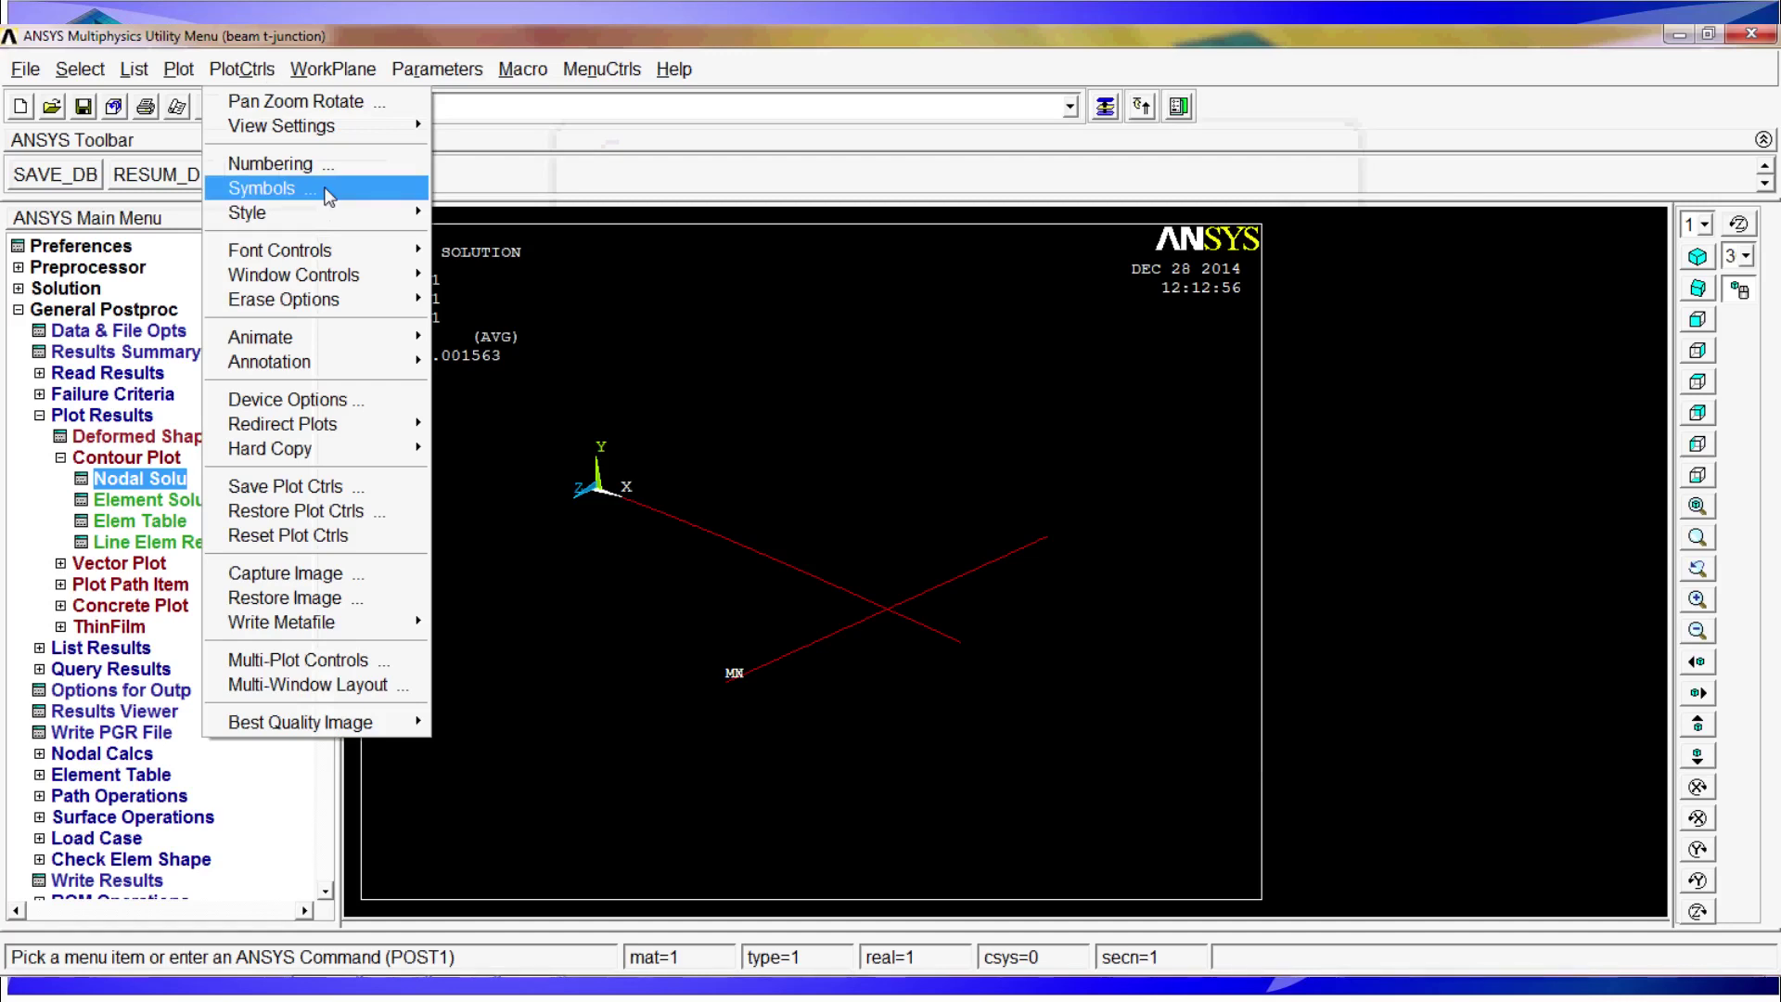
mouse_move(320, 213)
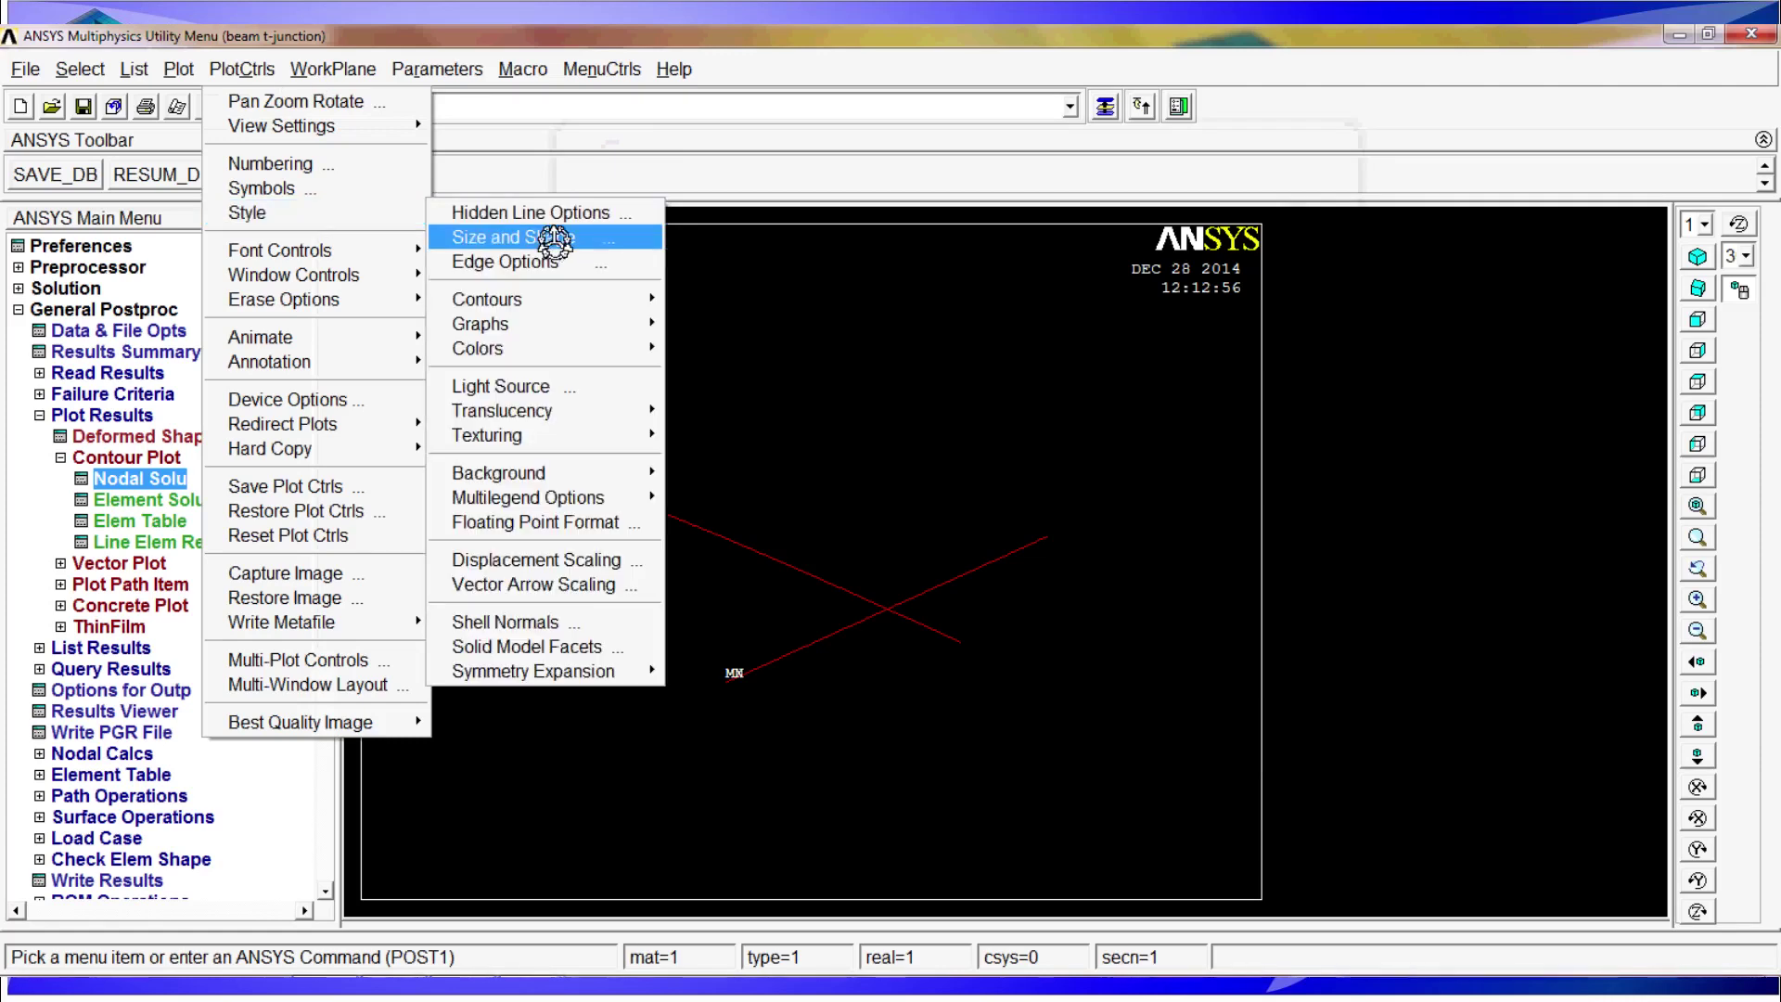
left_click(552, 239)
left_click(1009, 324)
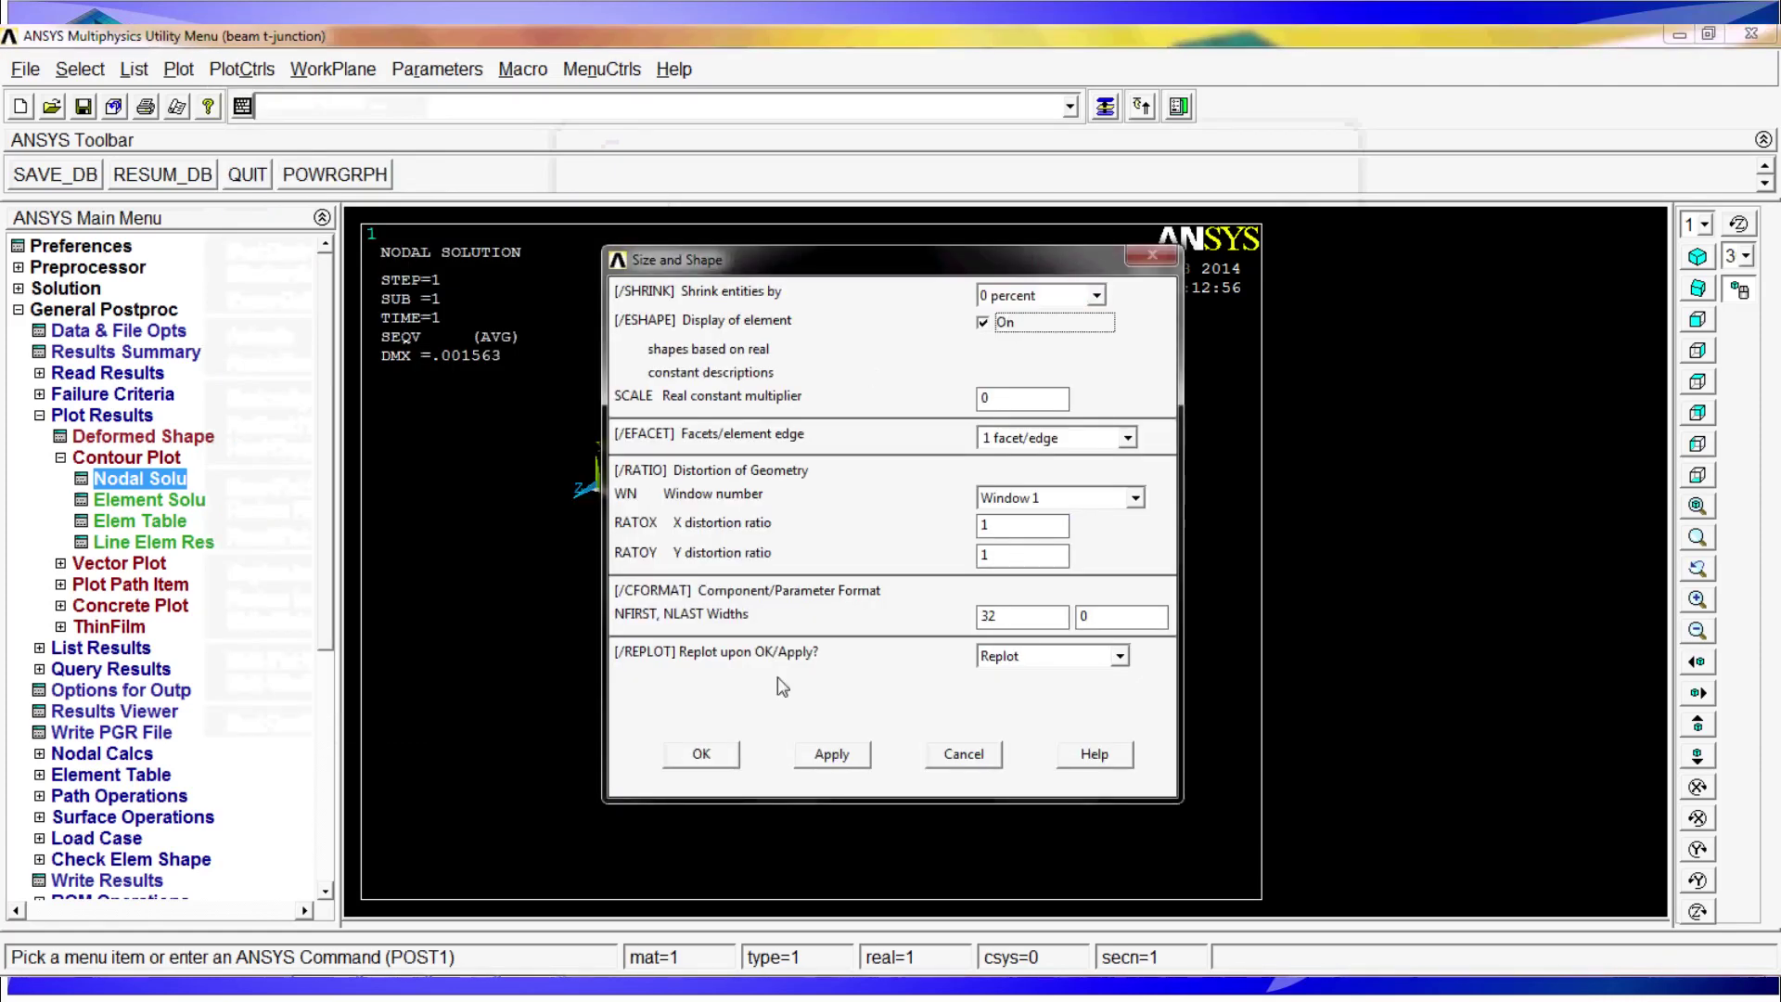
left_click(721, 762)
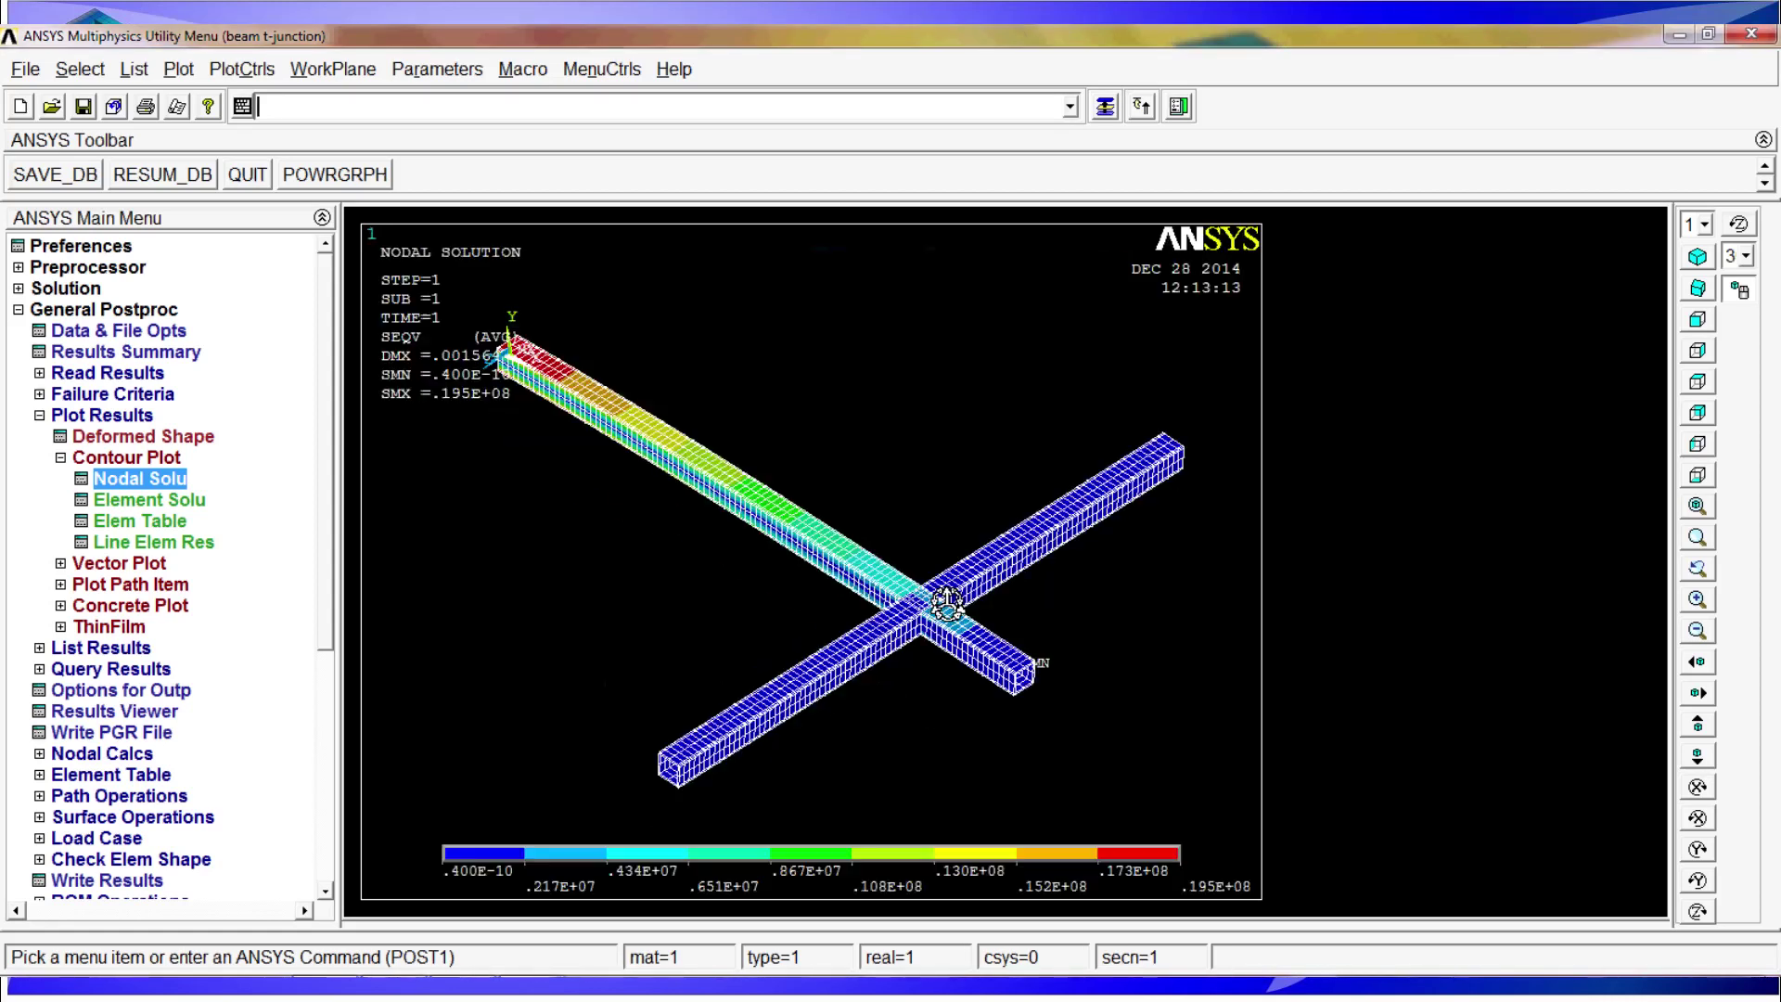
- Examine the von Mises stress distribution on the solid beams at the fixed end, along the long beam and around the junction
scroll(941, 673, "up", 1)
left_click_drag(425, 312, 802, 595)
scroll(802, 596, "up", 2)
right_click_drag(802, 596, 831, 473, "ctrl")
left_click_drag(633, 737, 1026, 671, "ctrl")
scroll(834, 628, "down", 1)
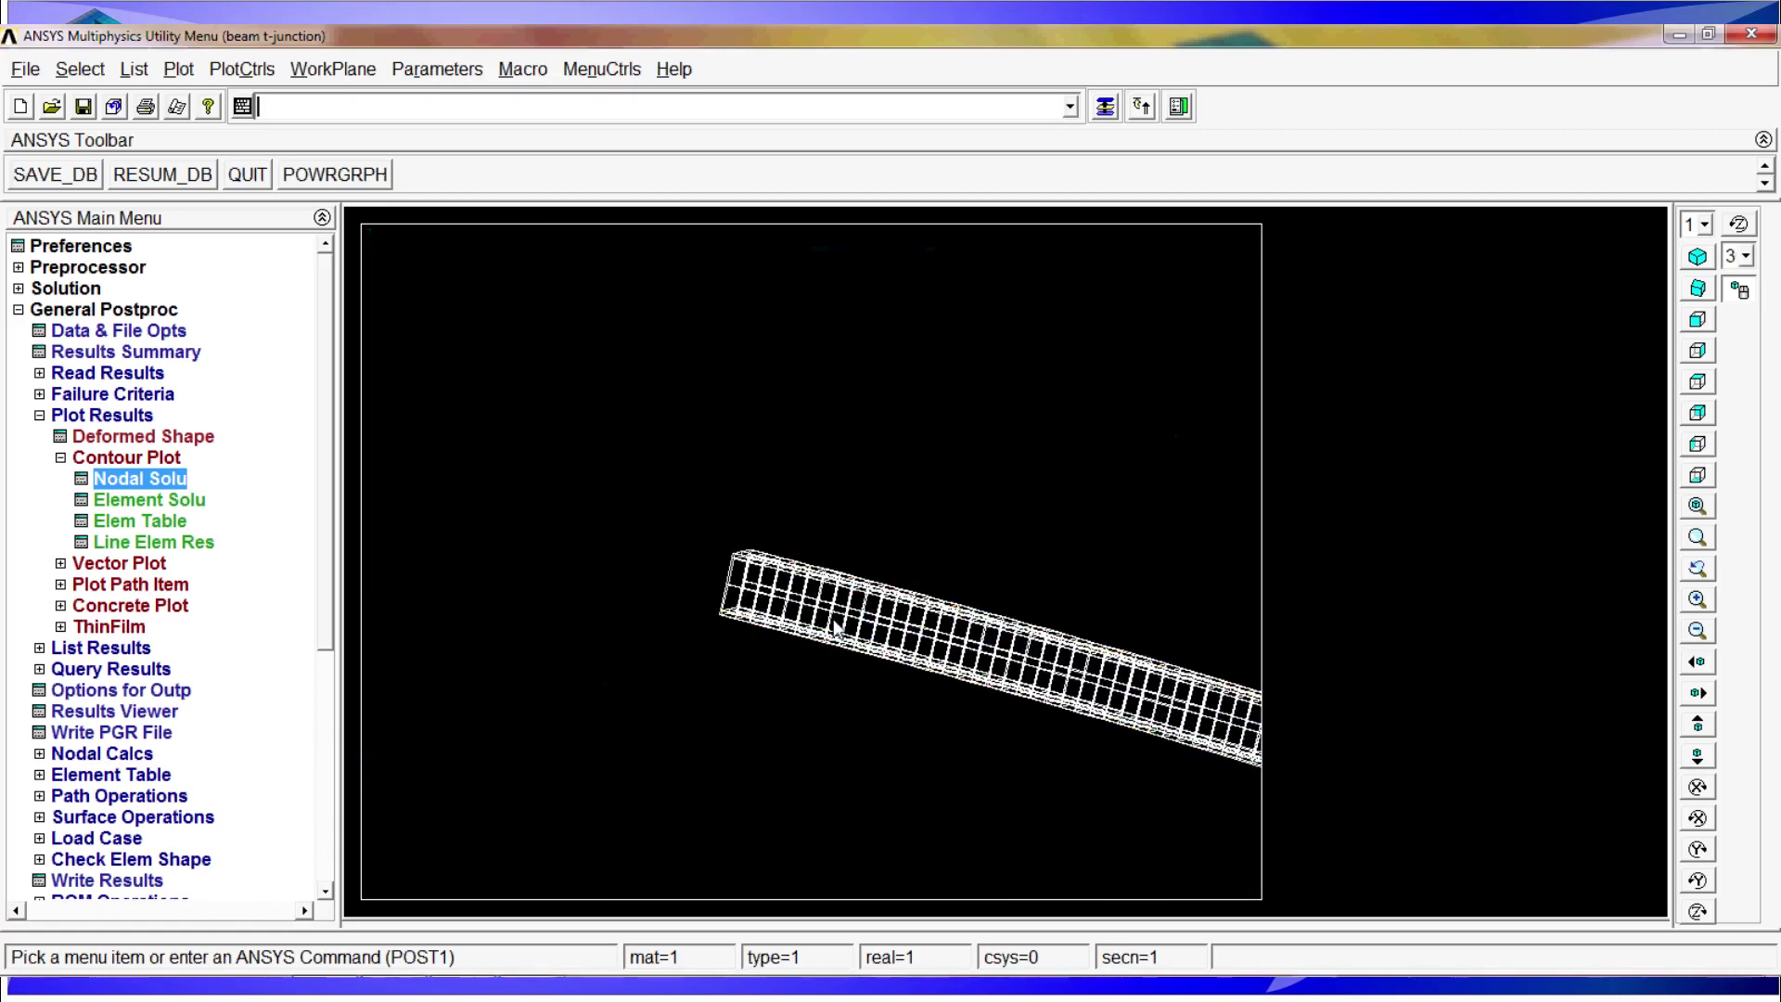
right_click_drag(833, 620, 716, 601, "ctrl")
scroll(1042, 747, "down", 1)
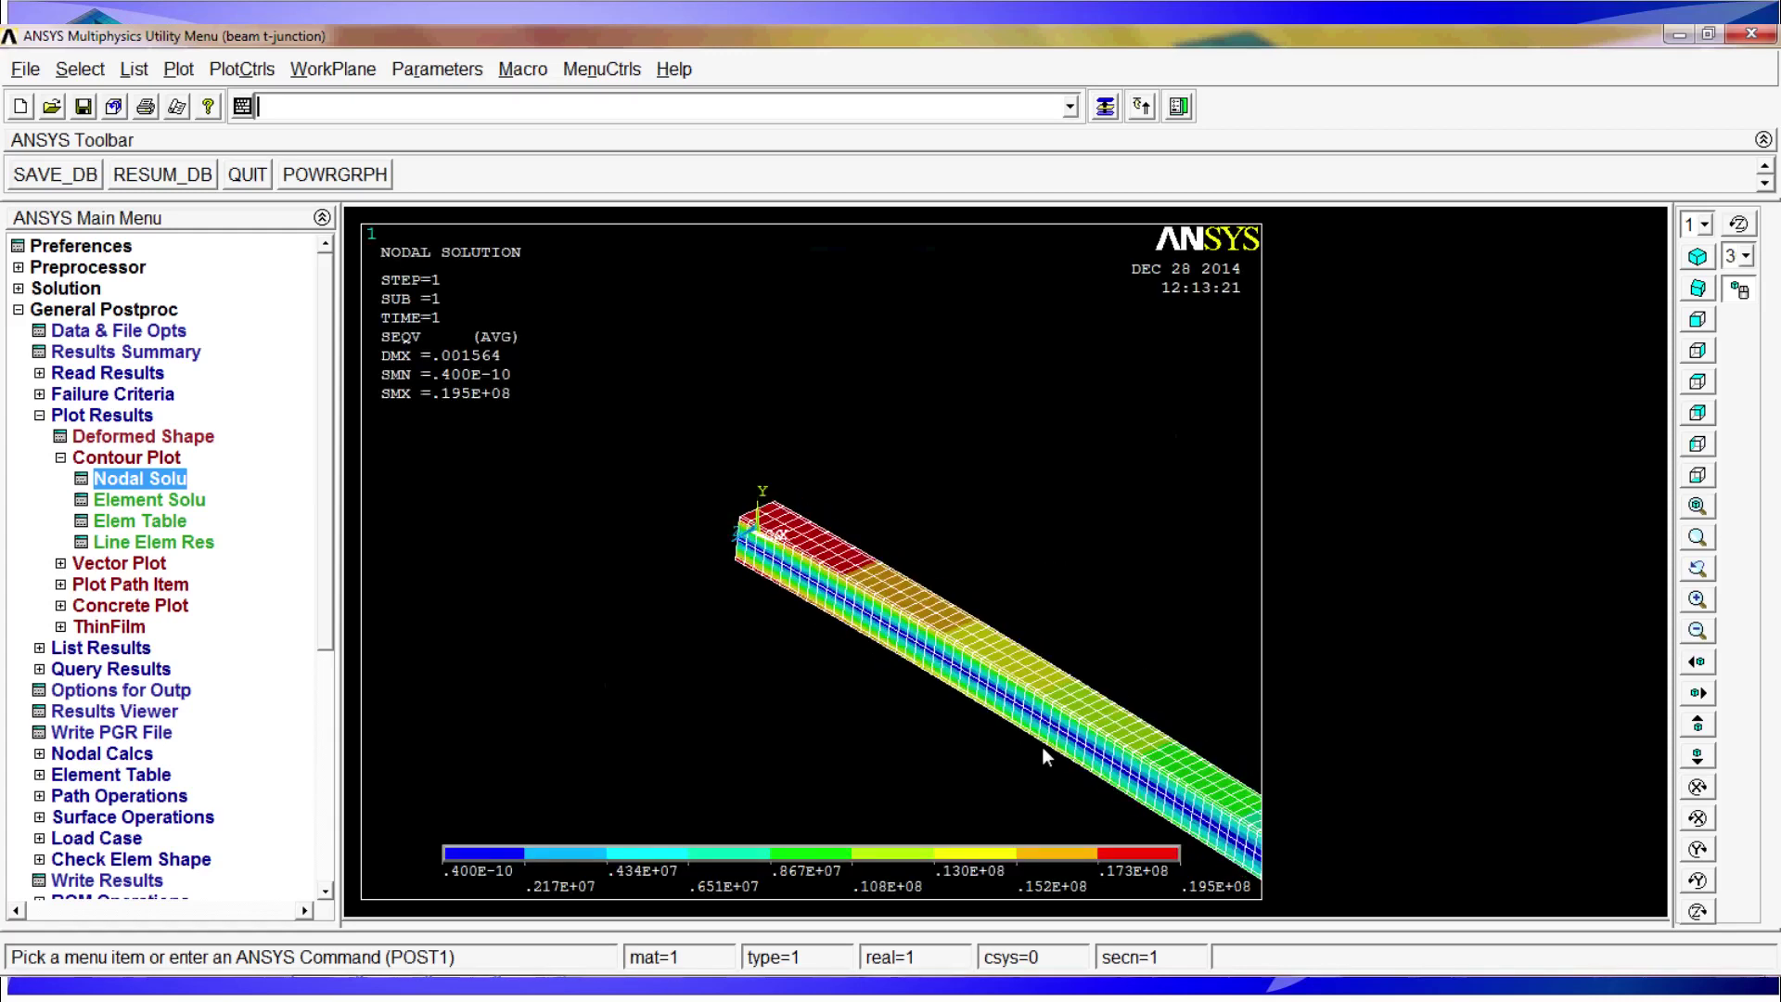
left_click_drag(1042, 748, 810, 578, "ctrl")
left_click_drag(1129, 704, 785, 606, "ctrl")
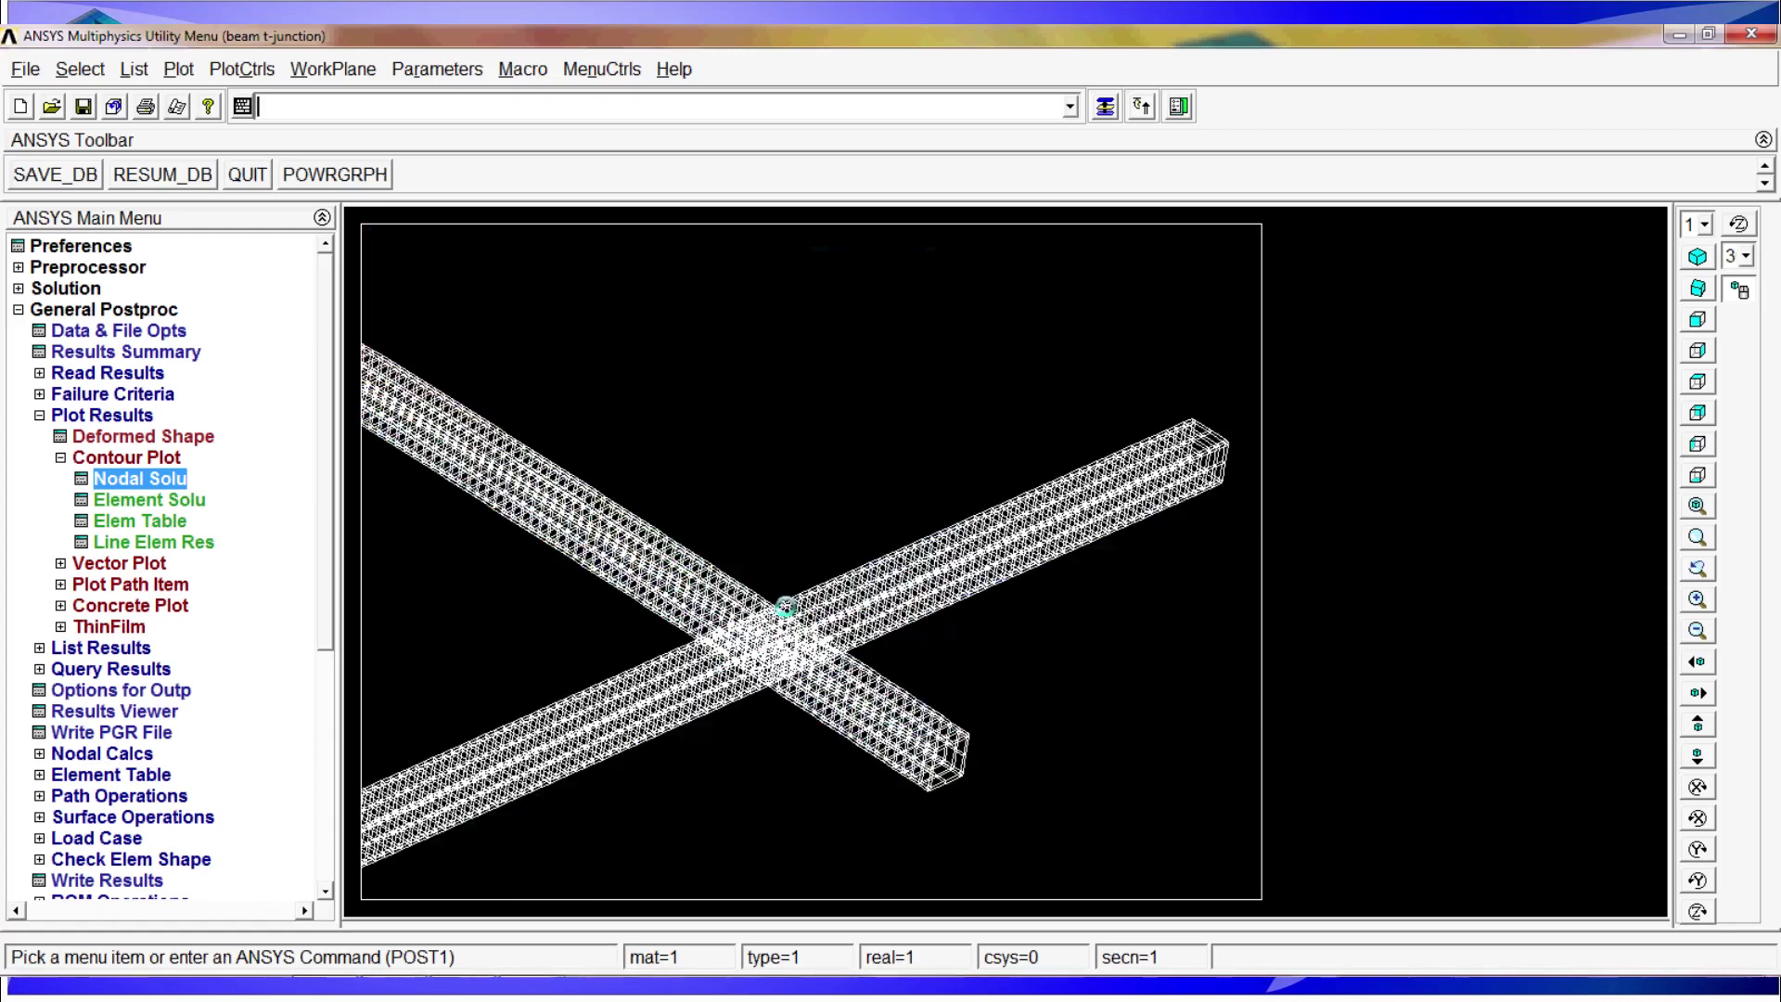
scroll(880, 630, "down", 1)
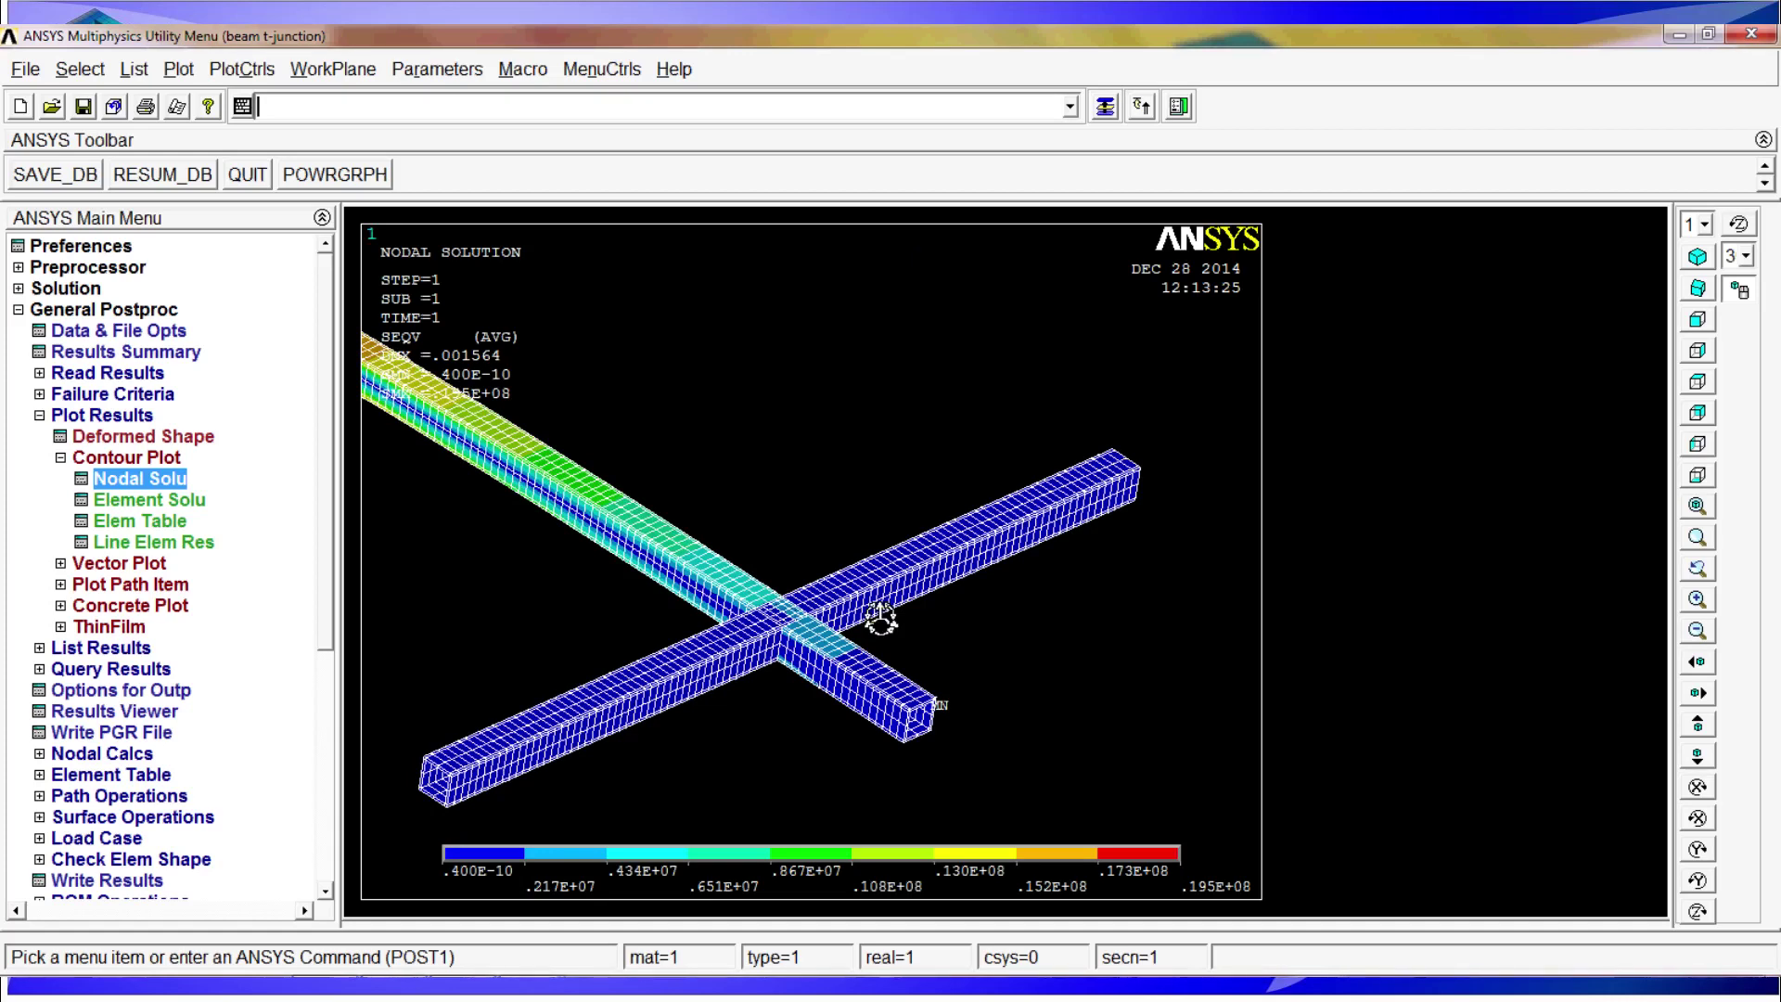
right_click_drag(965, 591, 989, 645, "ctrl")
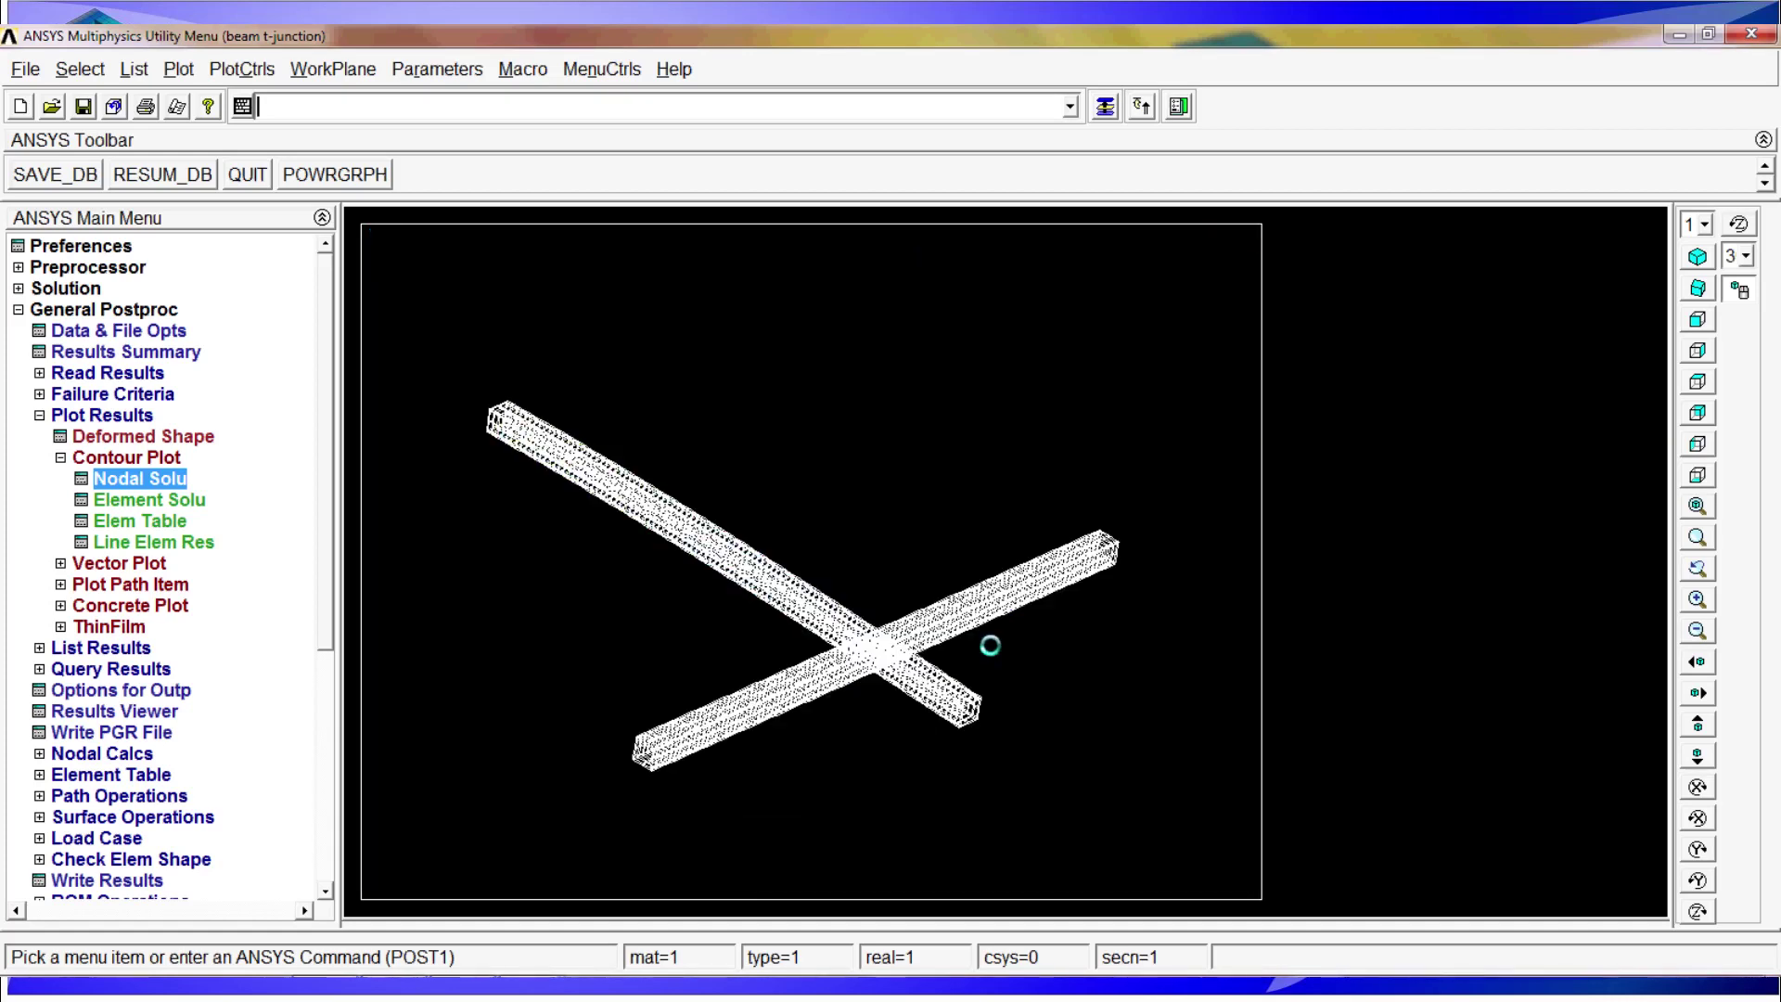
- Turn off the display of element shapes based on real constant descriptions and replot the beams as lines
left_click(132, 568)
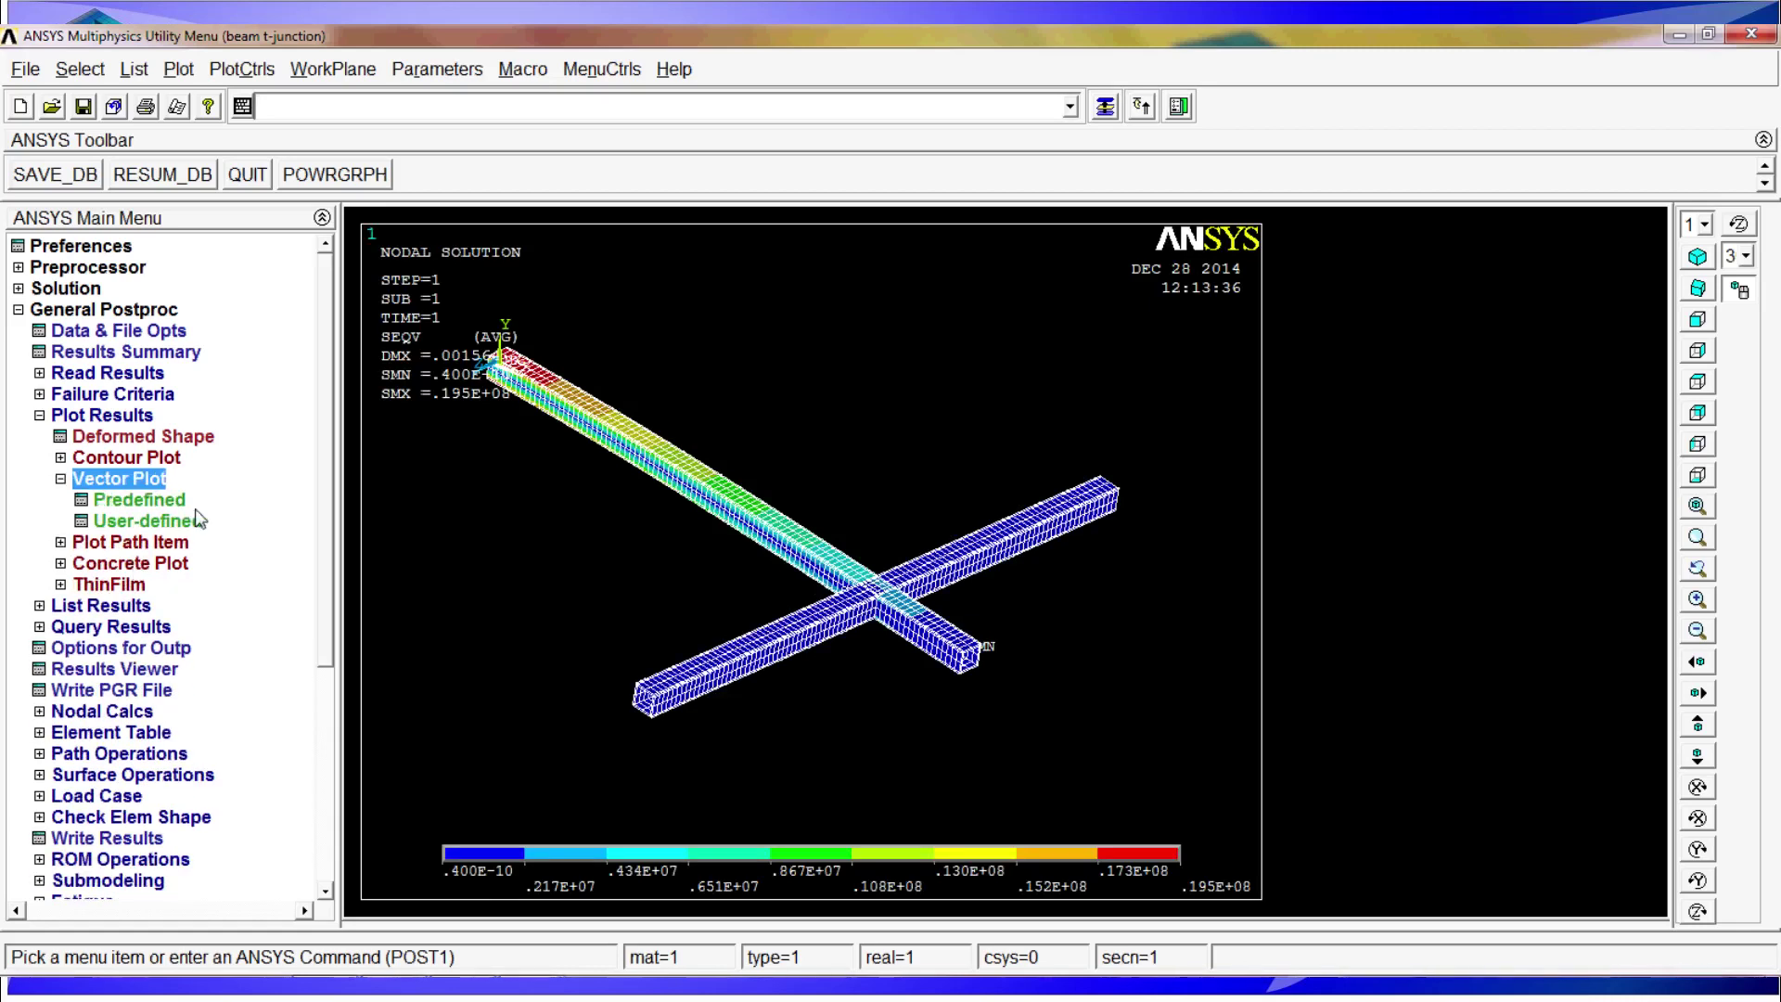
left_click(242, 69)
mouse_move(276, 202)
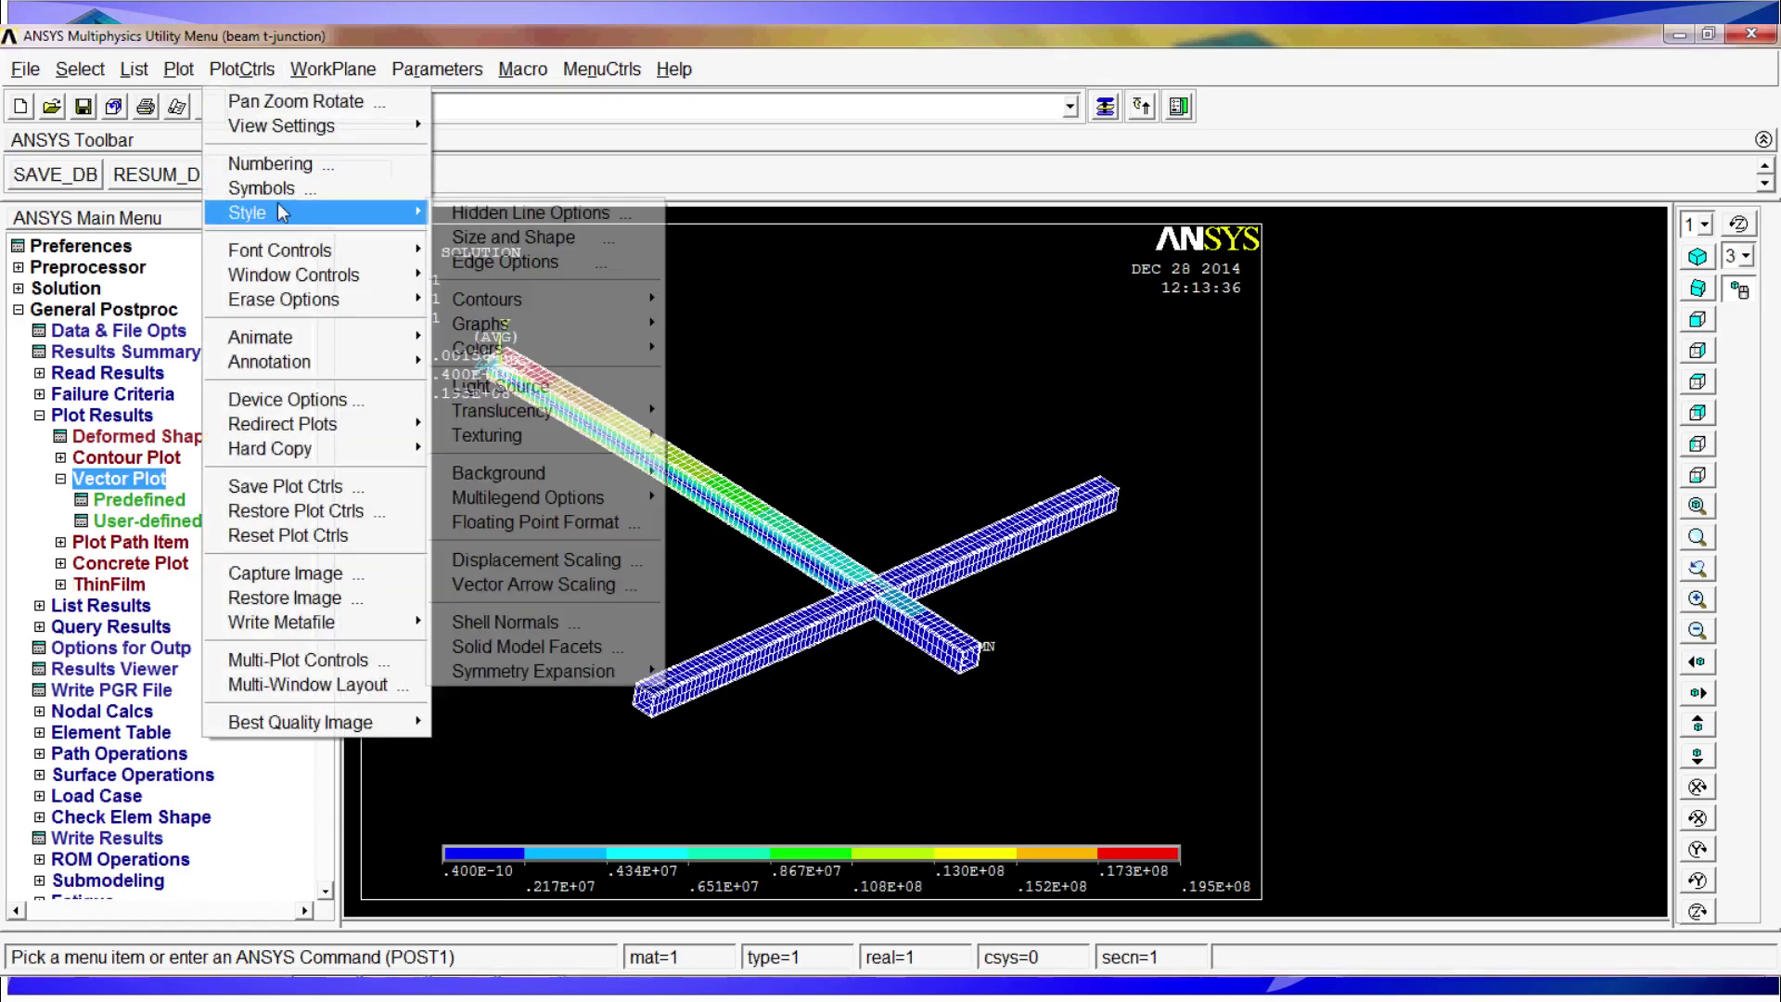
left_click(513, 237)
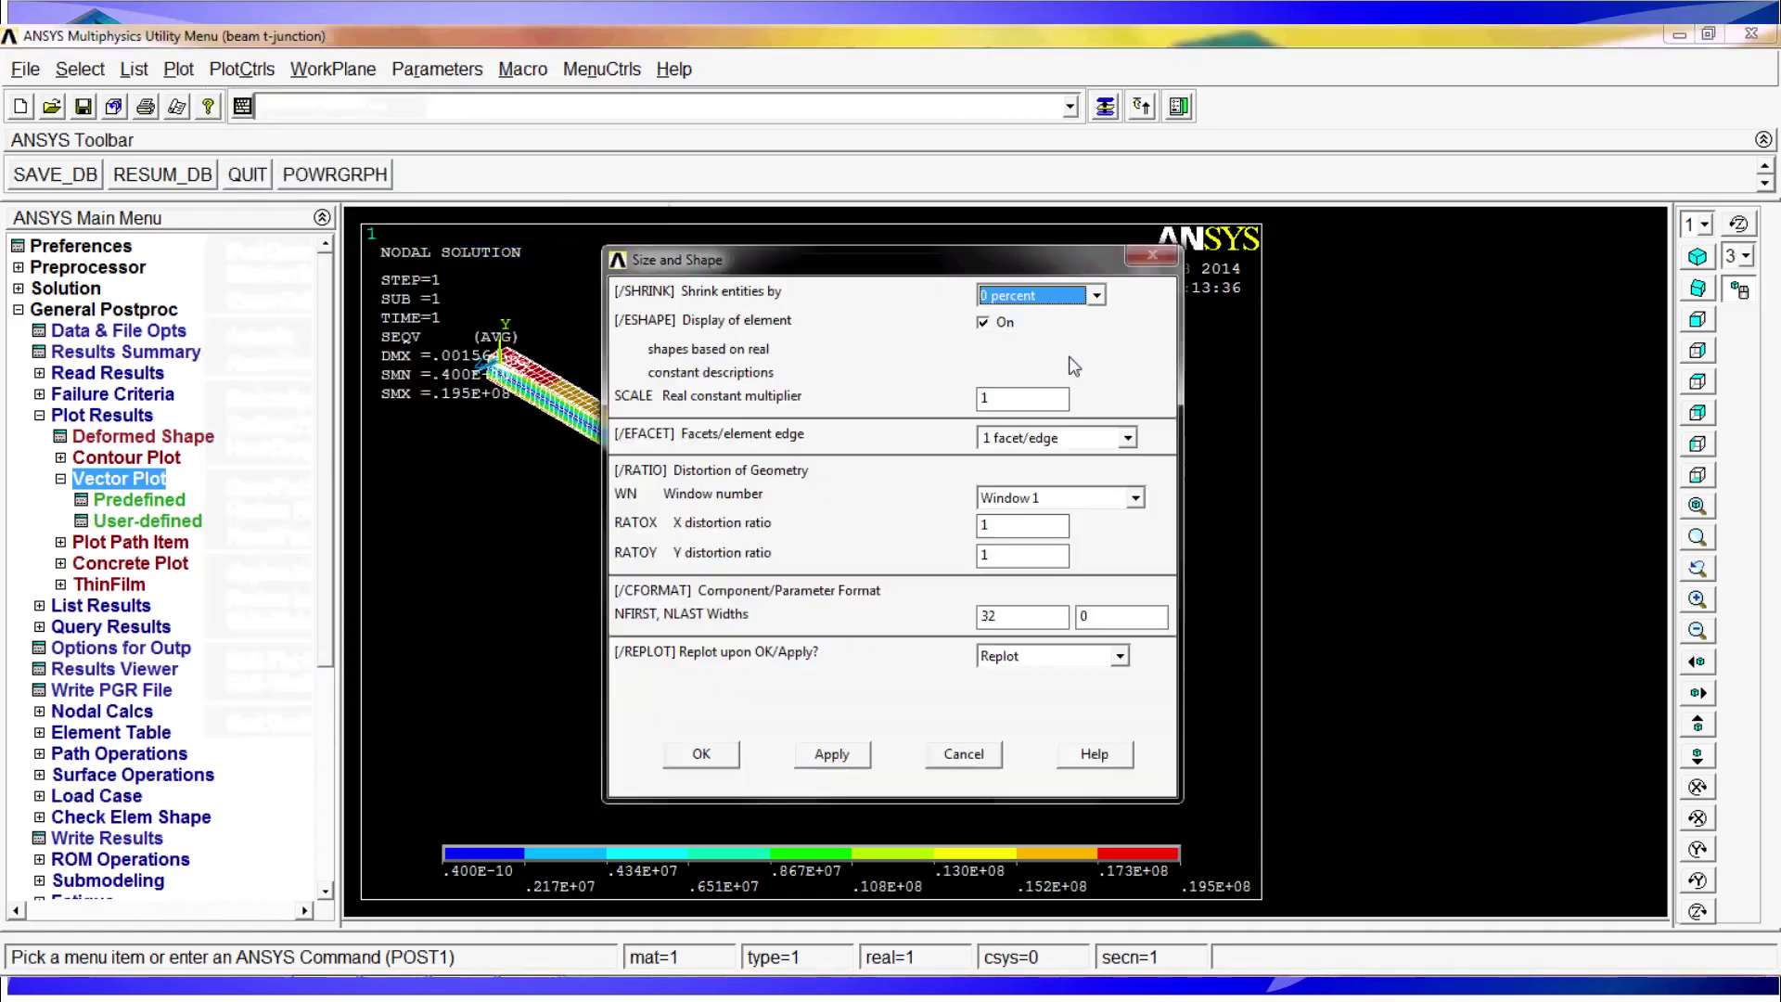
left_click(982, 321)
left_click(701, 753)
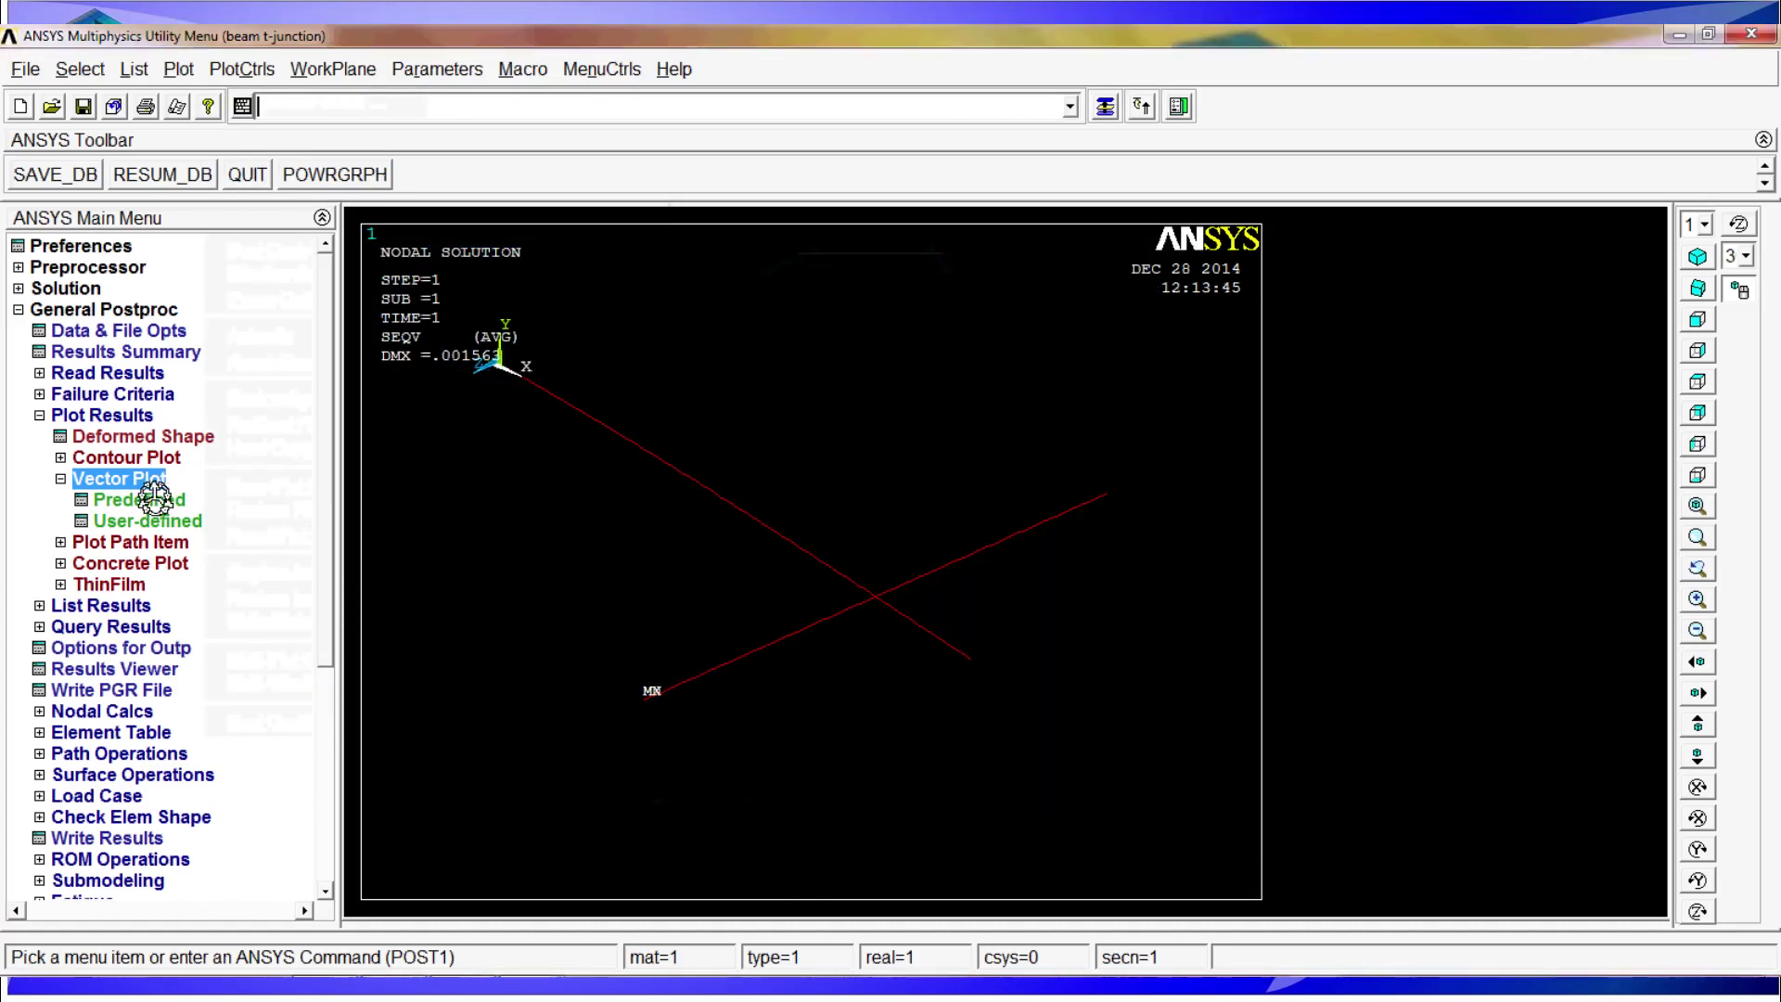
- Plot the predefined DOF solution translation U in vector mode at the element centroids on the undeformed mesh
left_click(151, 501)
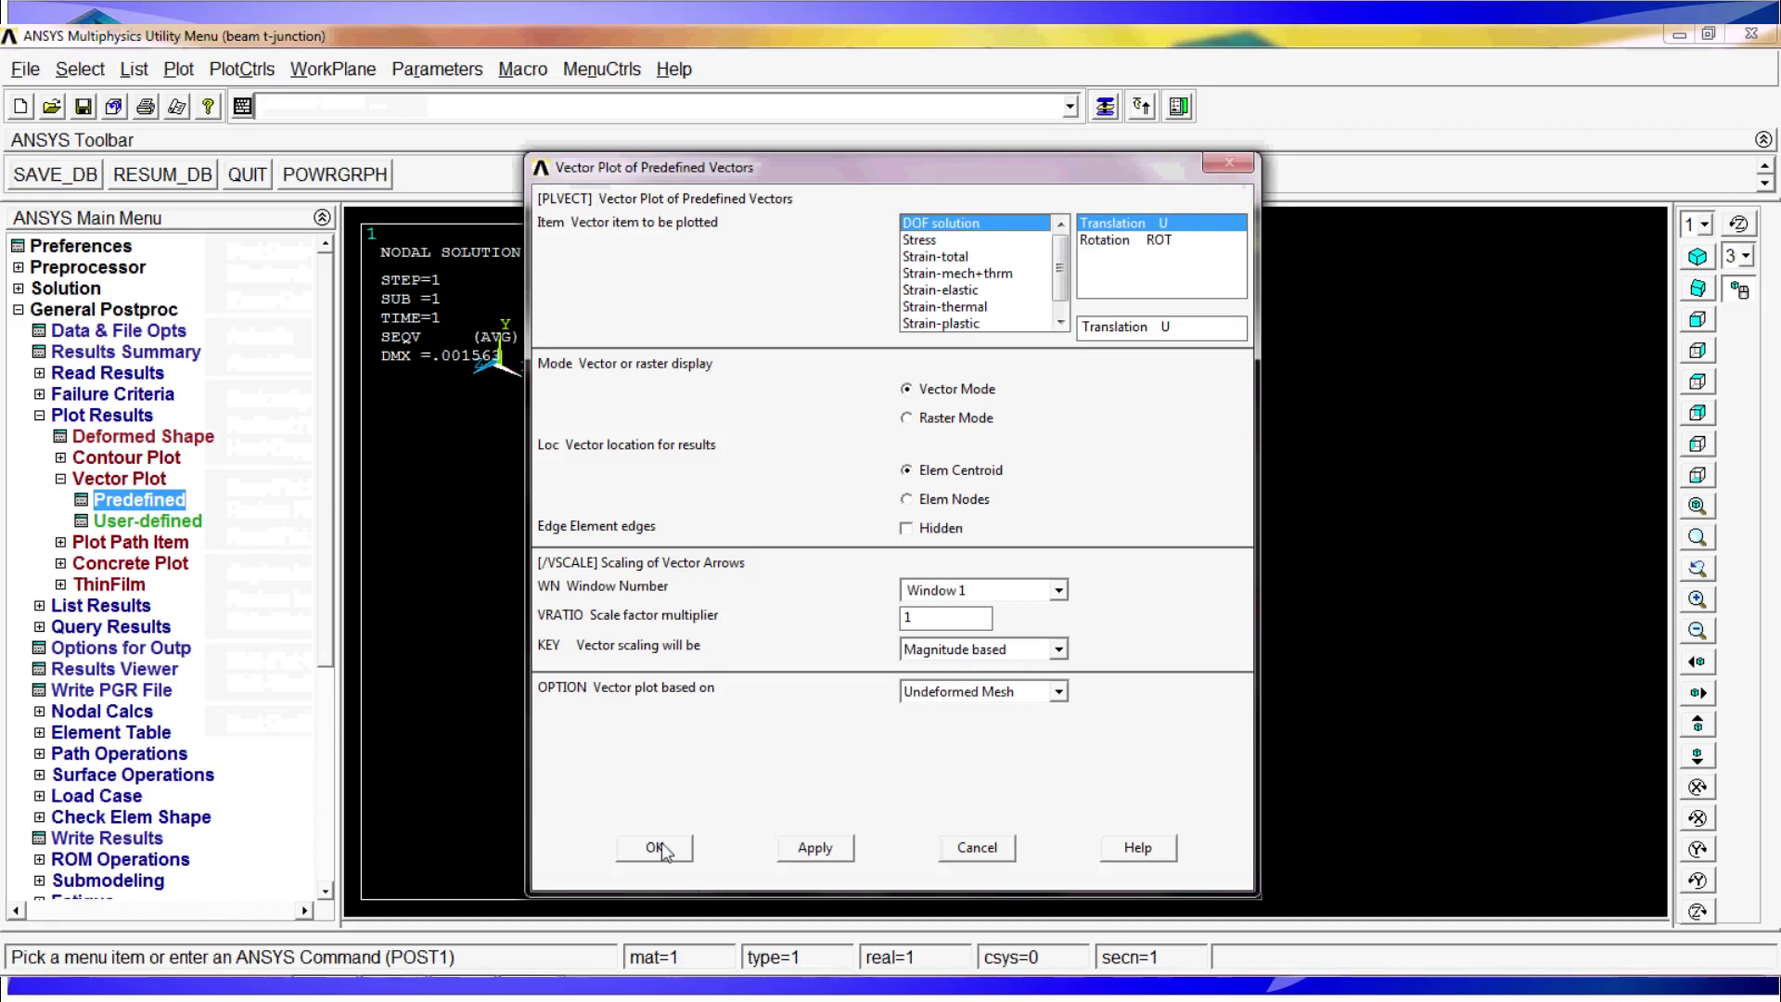
left_click(655, 847)
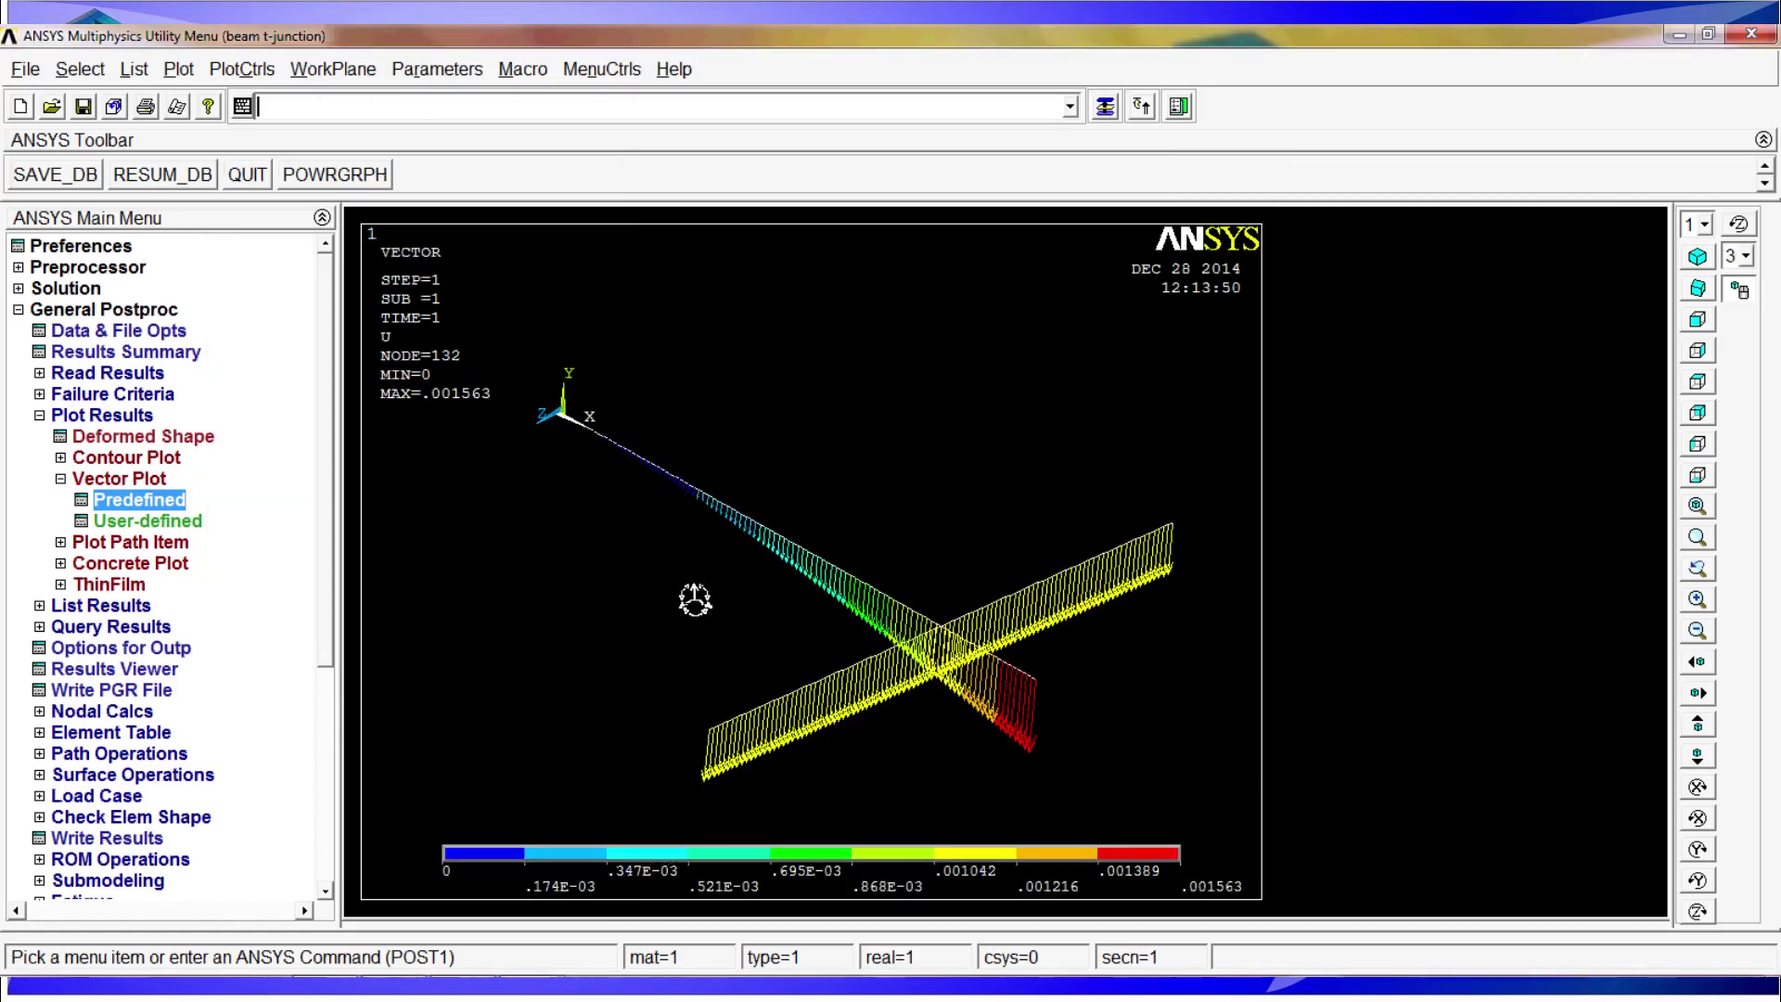
right_click_drag(695, 600, 773, 670, "ctrl")
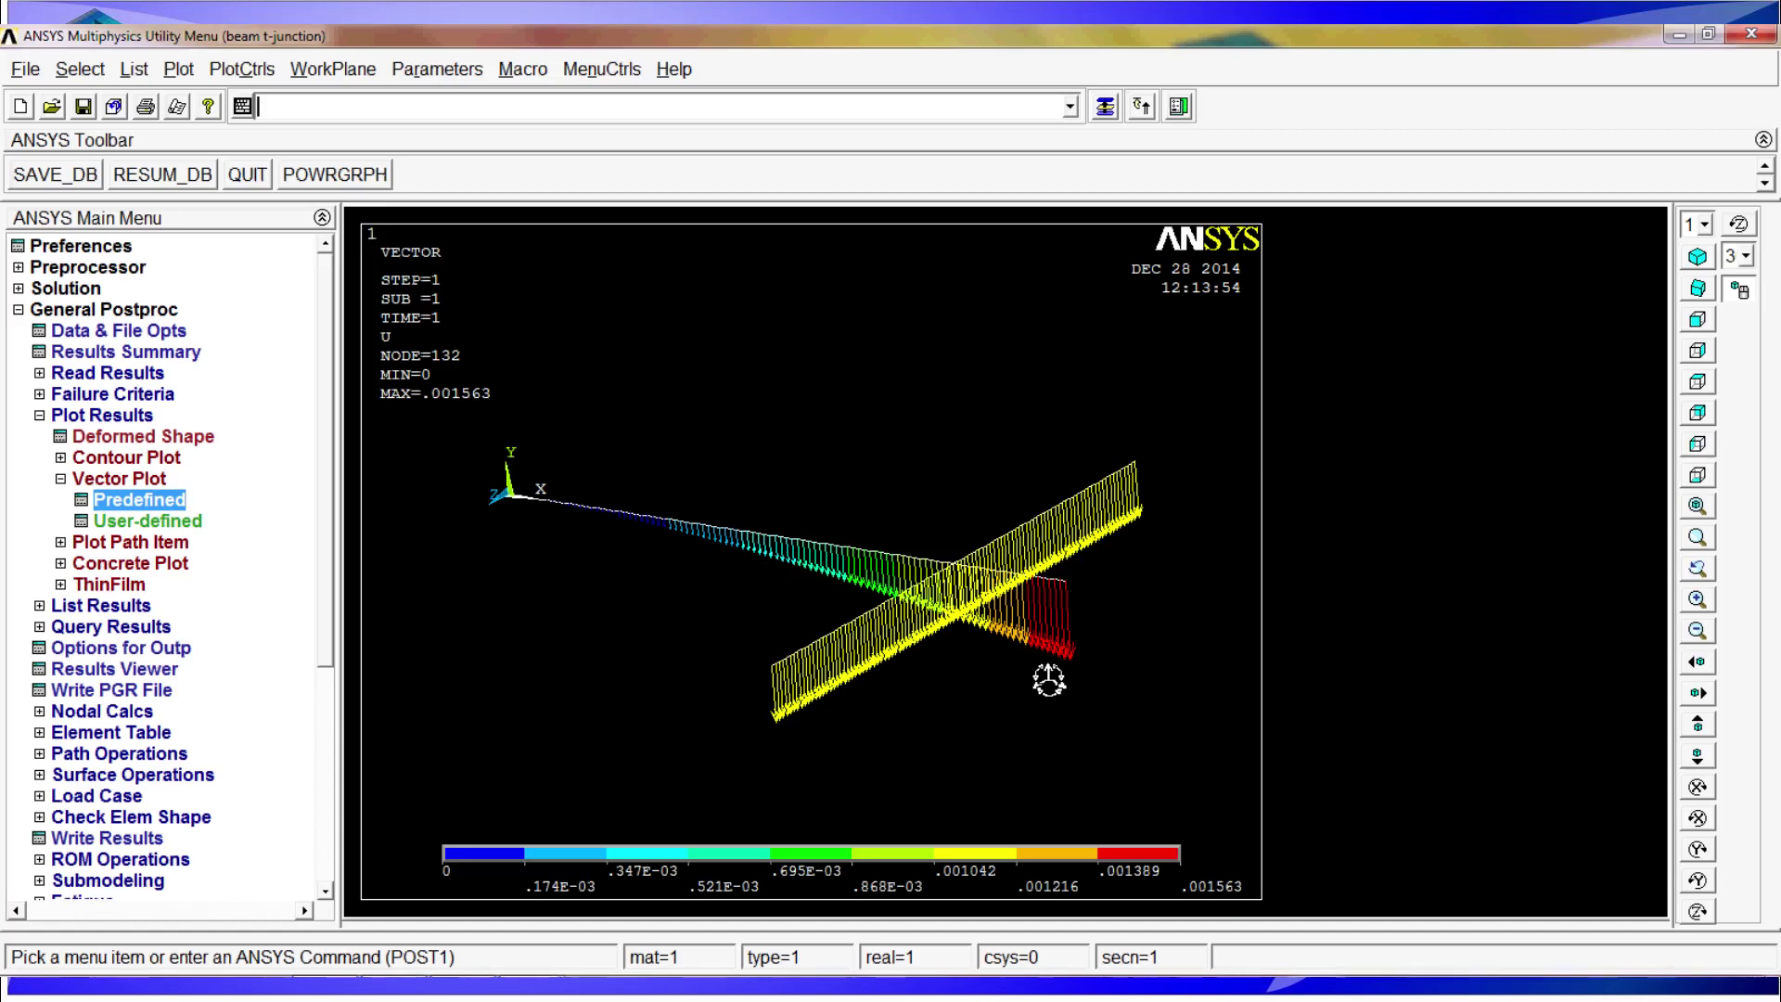
right_click_drag(1048, 680, 918, 683)
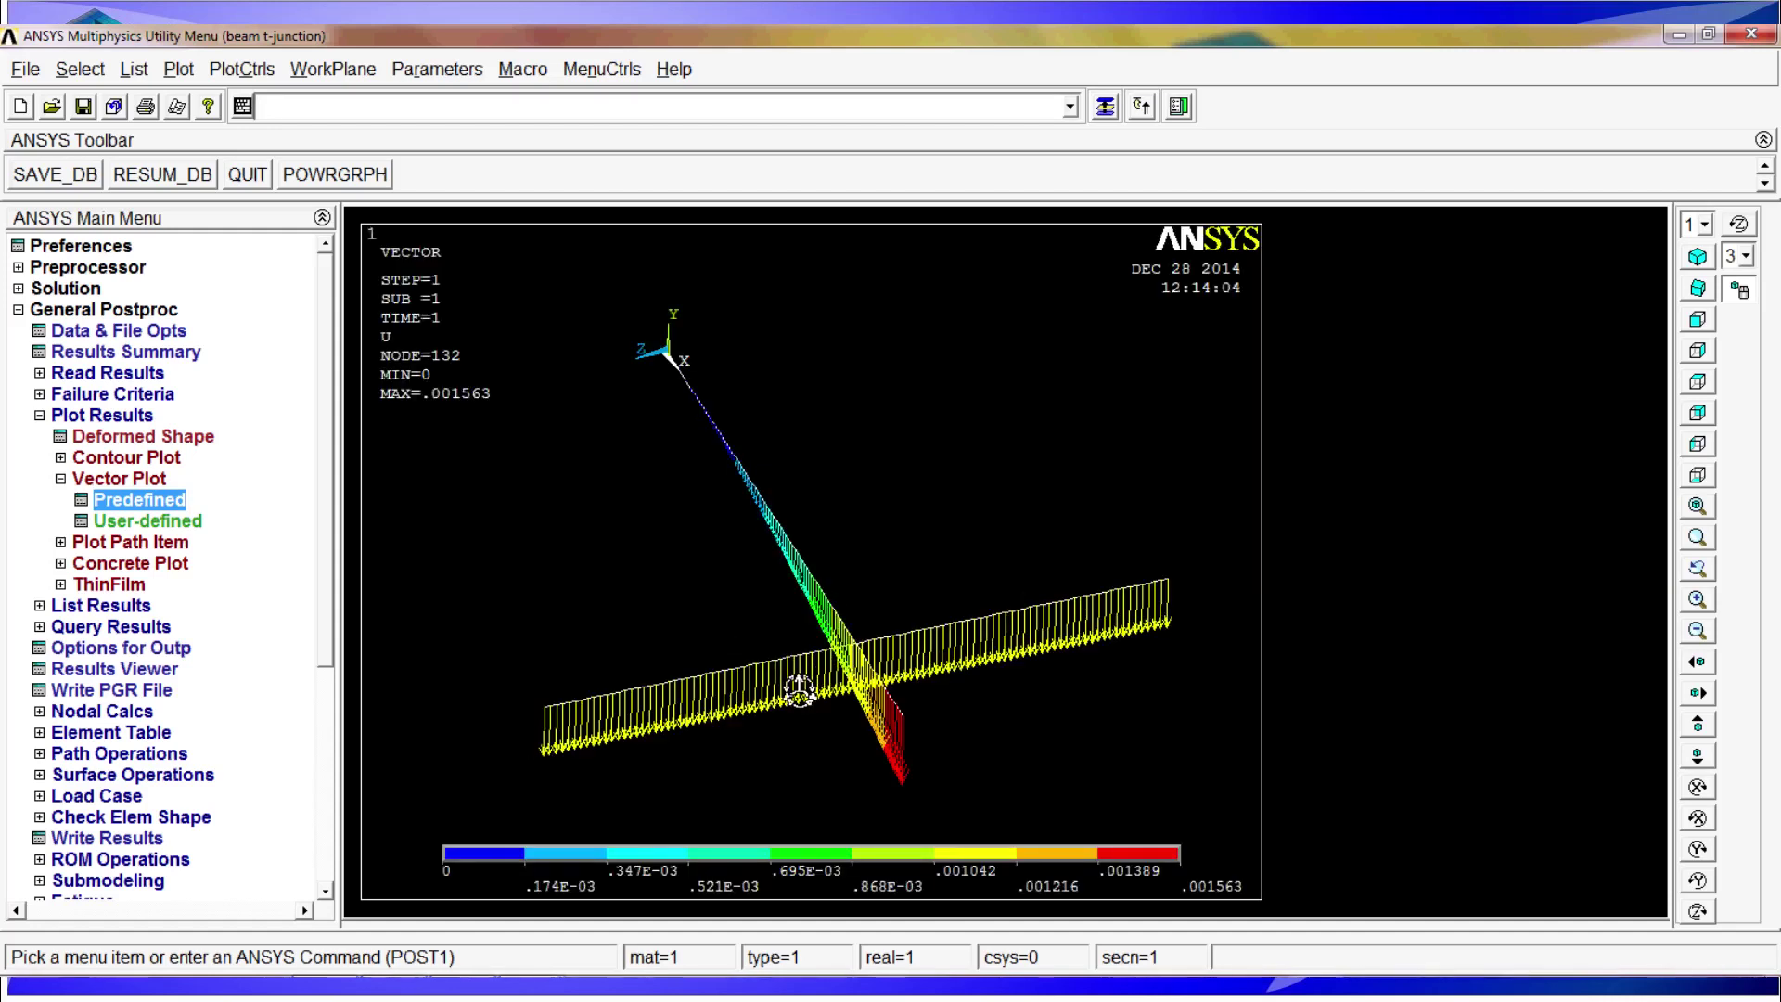
right_click_drag(851, 624, 909, 747)
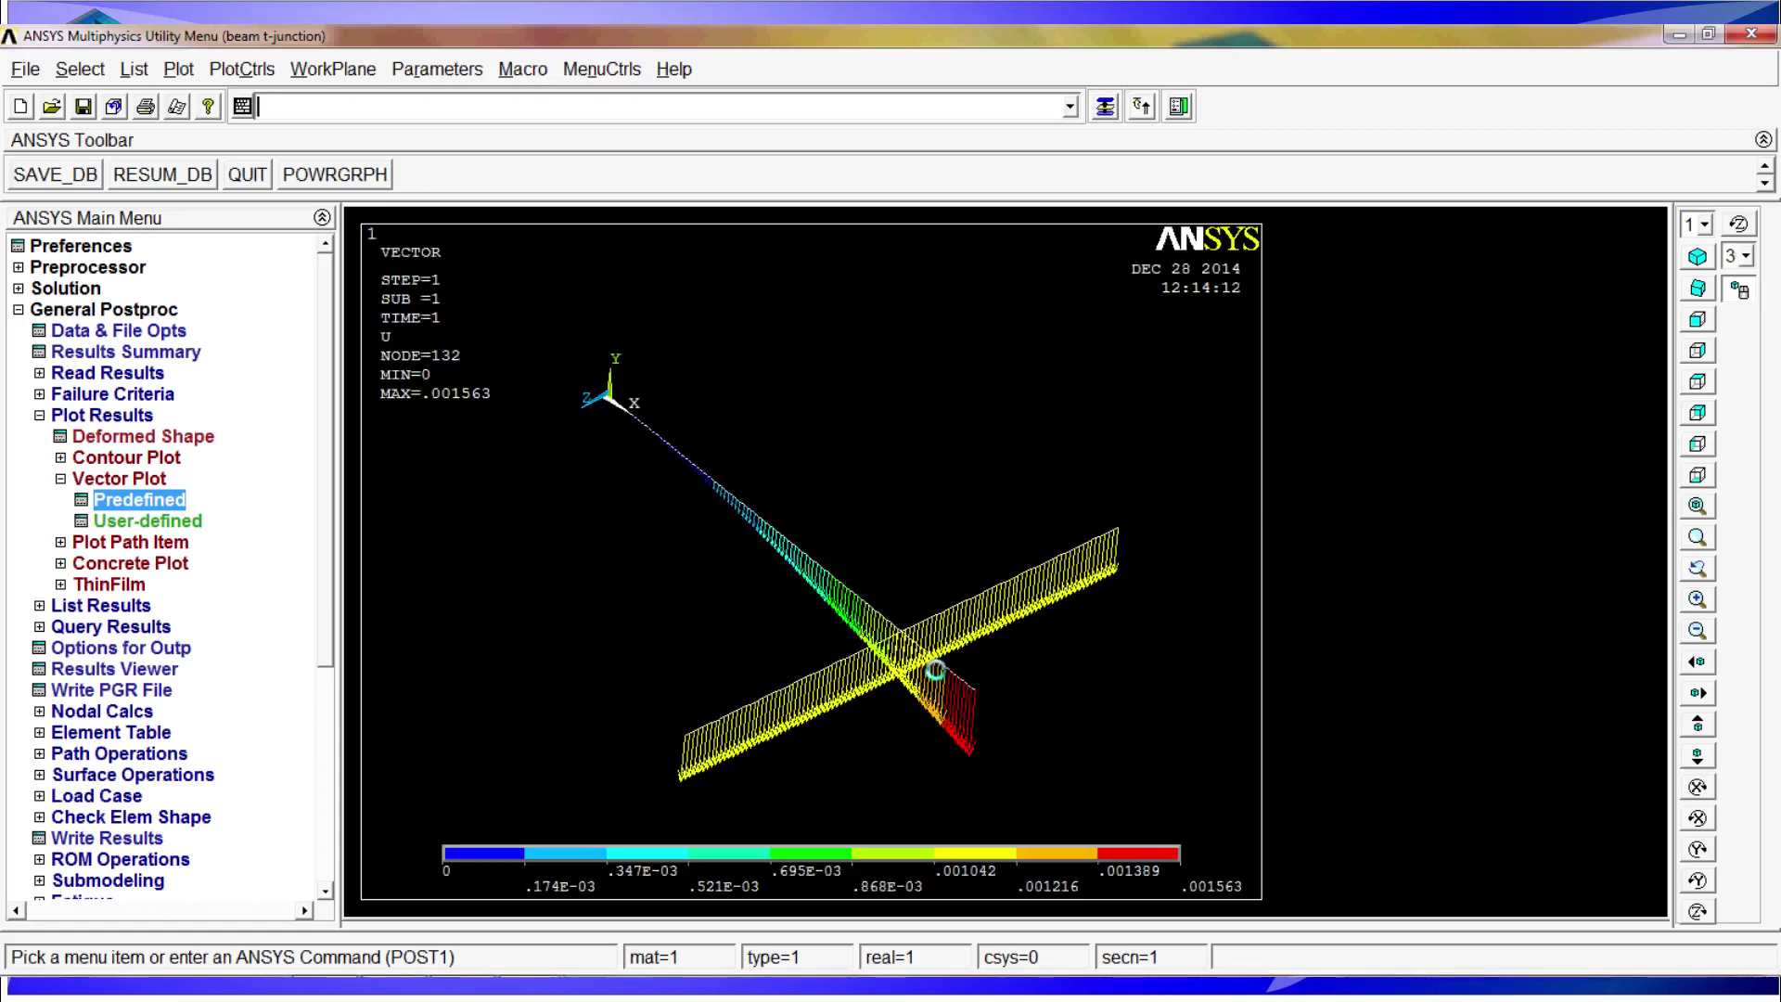
scroll(935, 669, "down", 2)
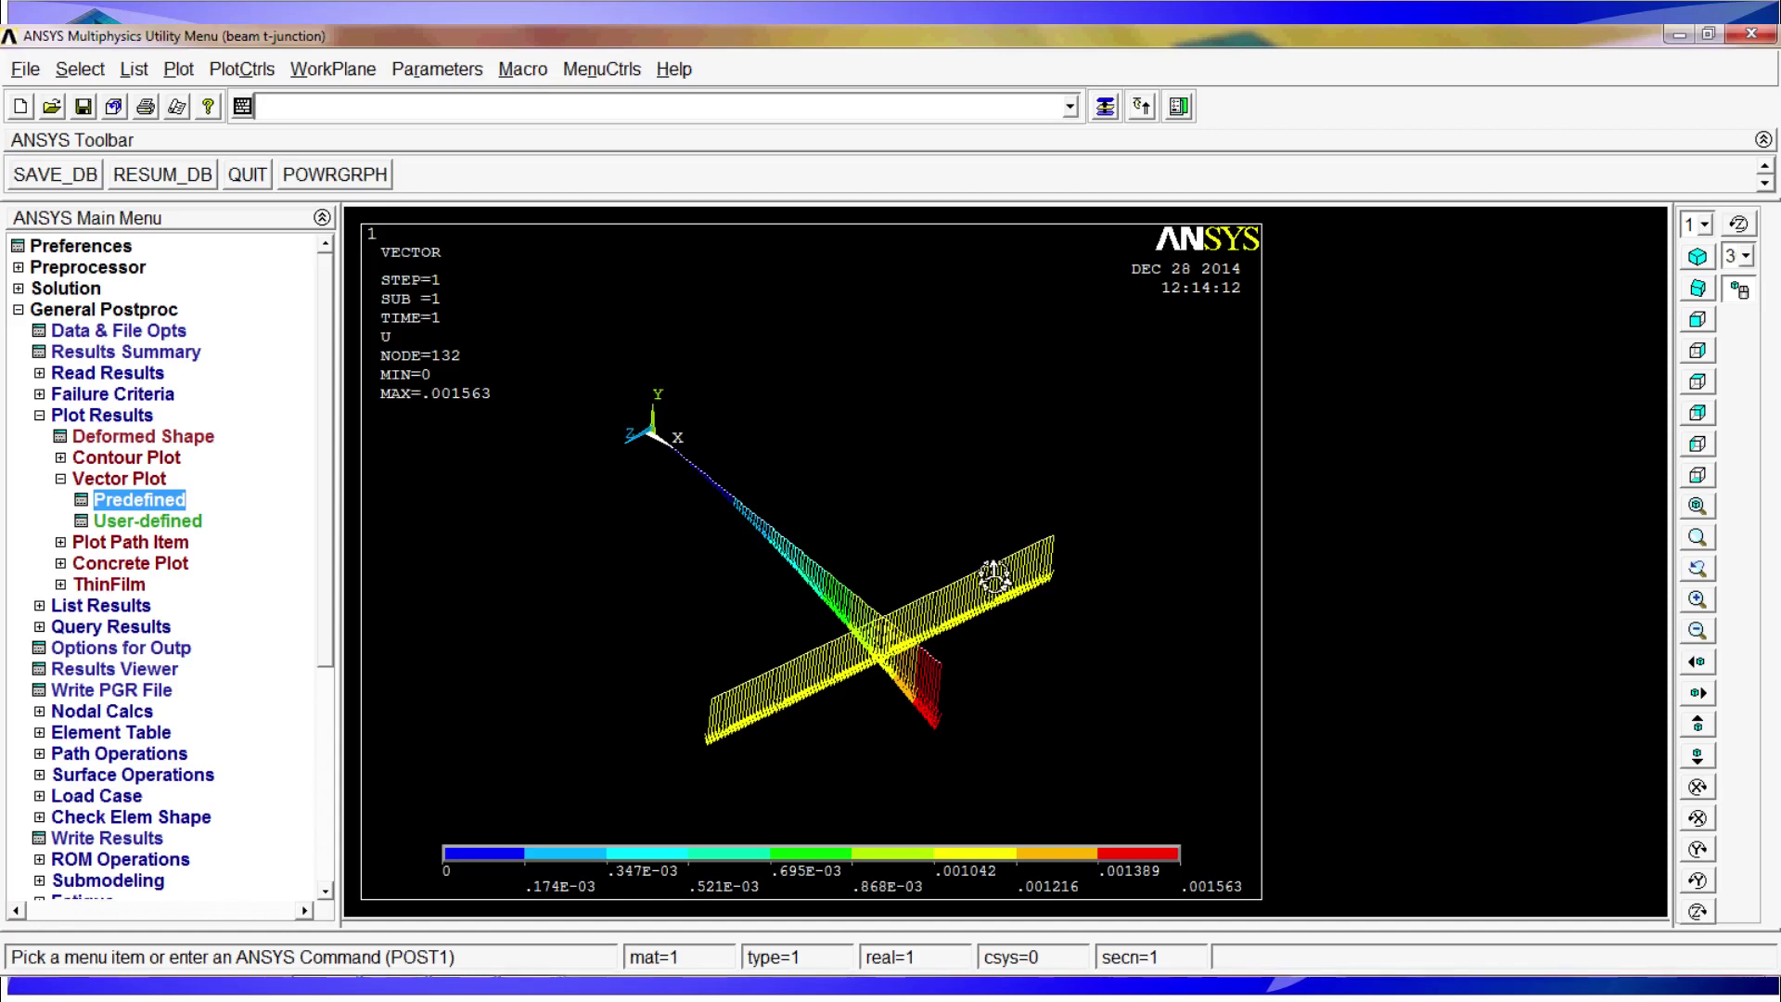
left_click_drag(706, 526, 725, 475)
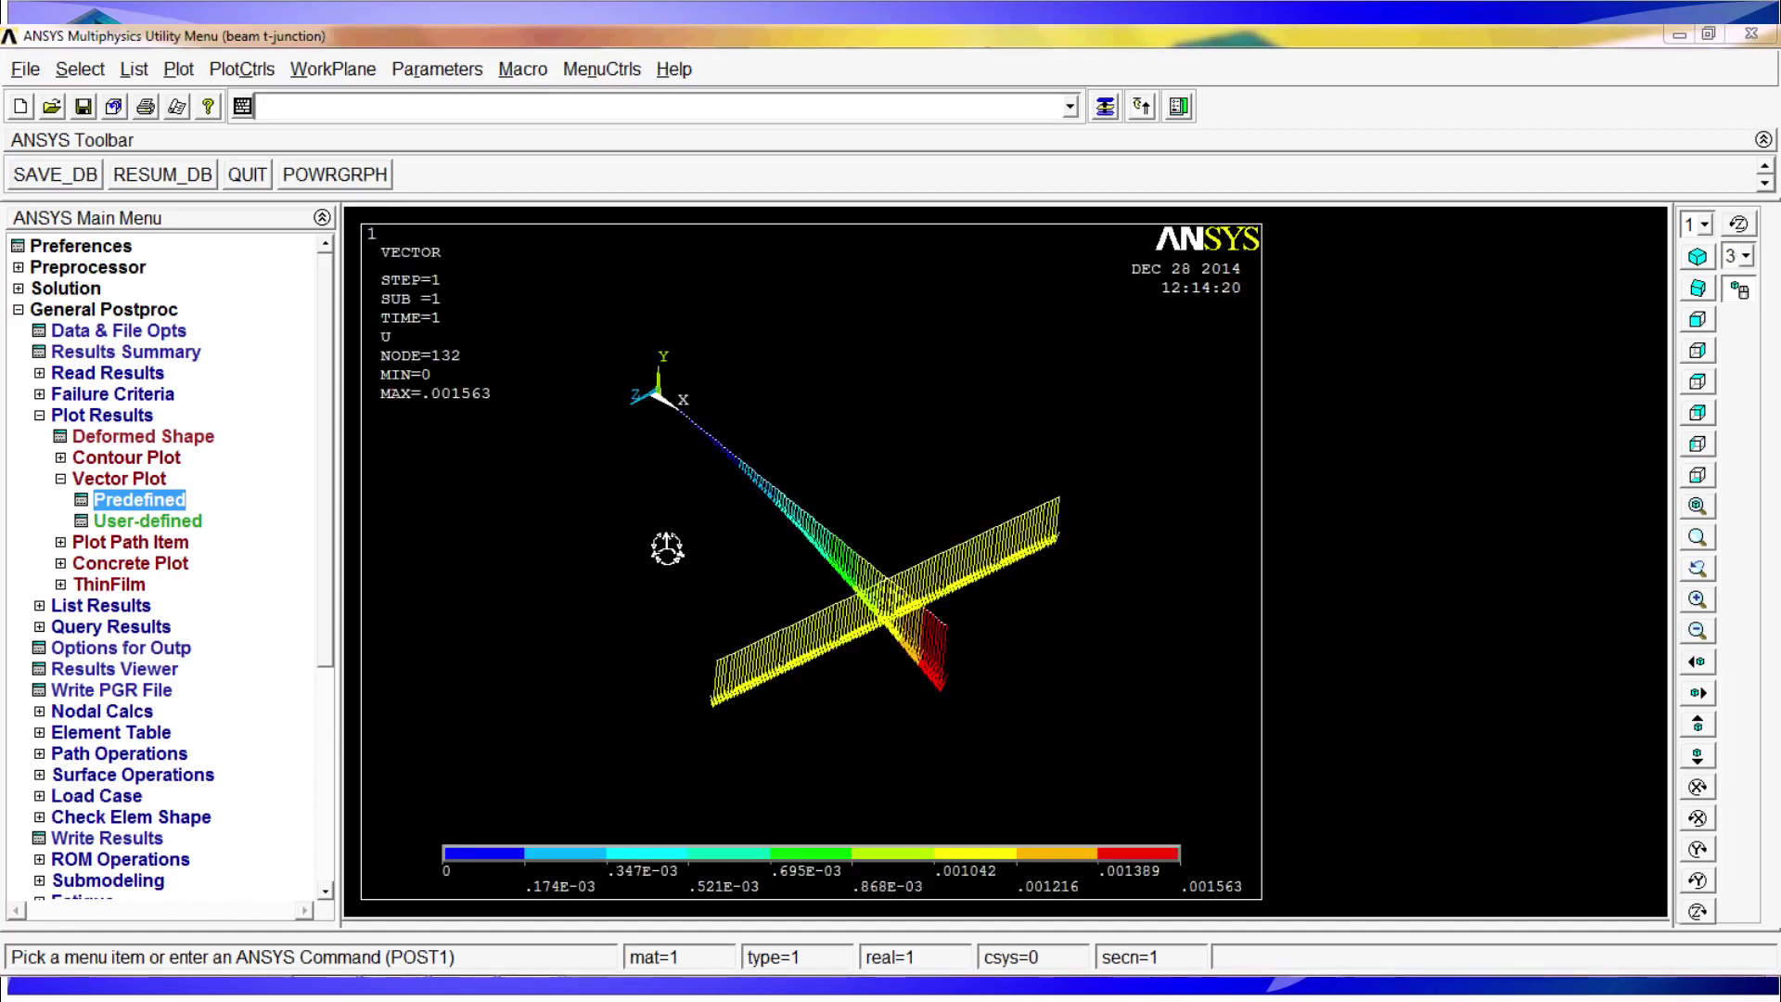
- Exit the program with the Quit - No Save! option
left_click(247, 174)
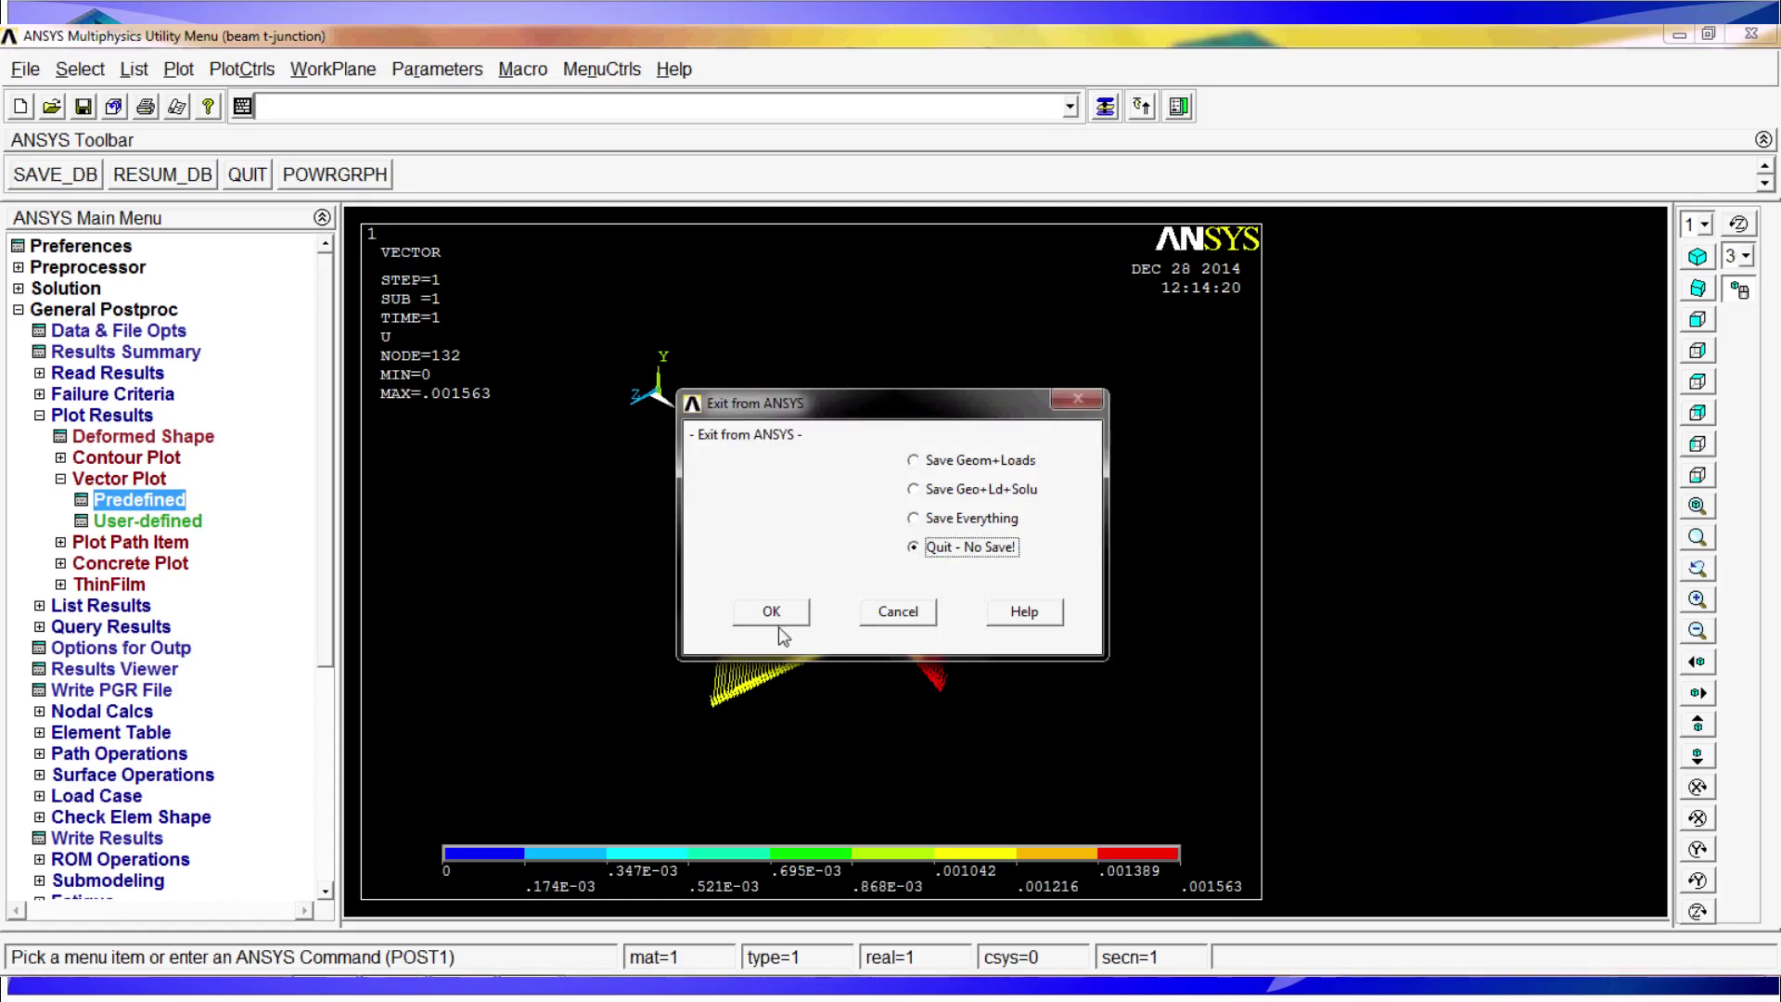
left_click(777, 614)
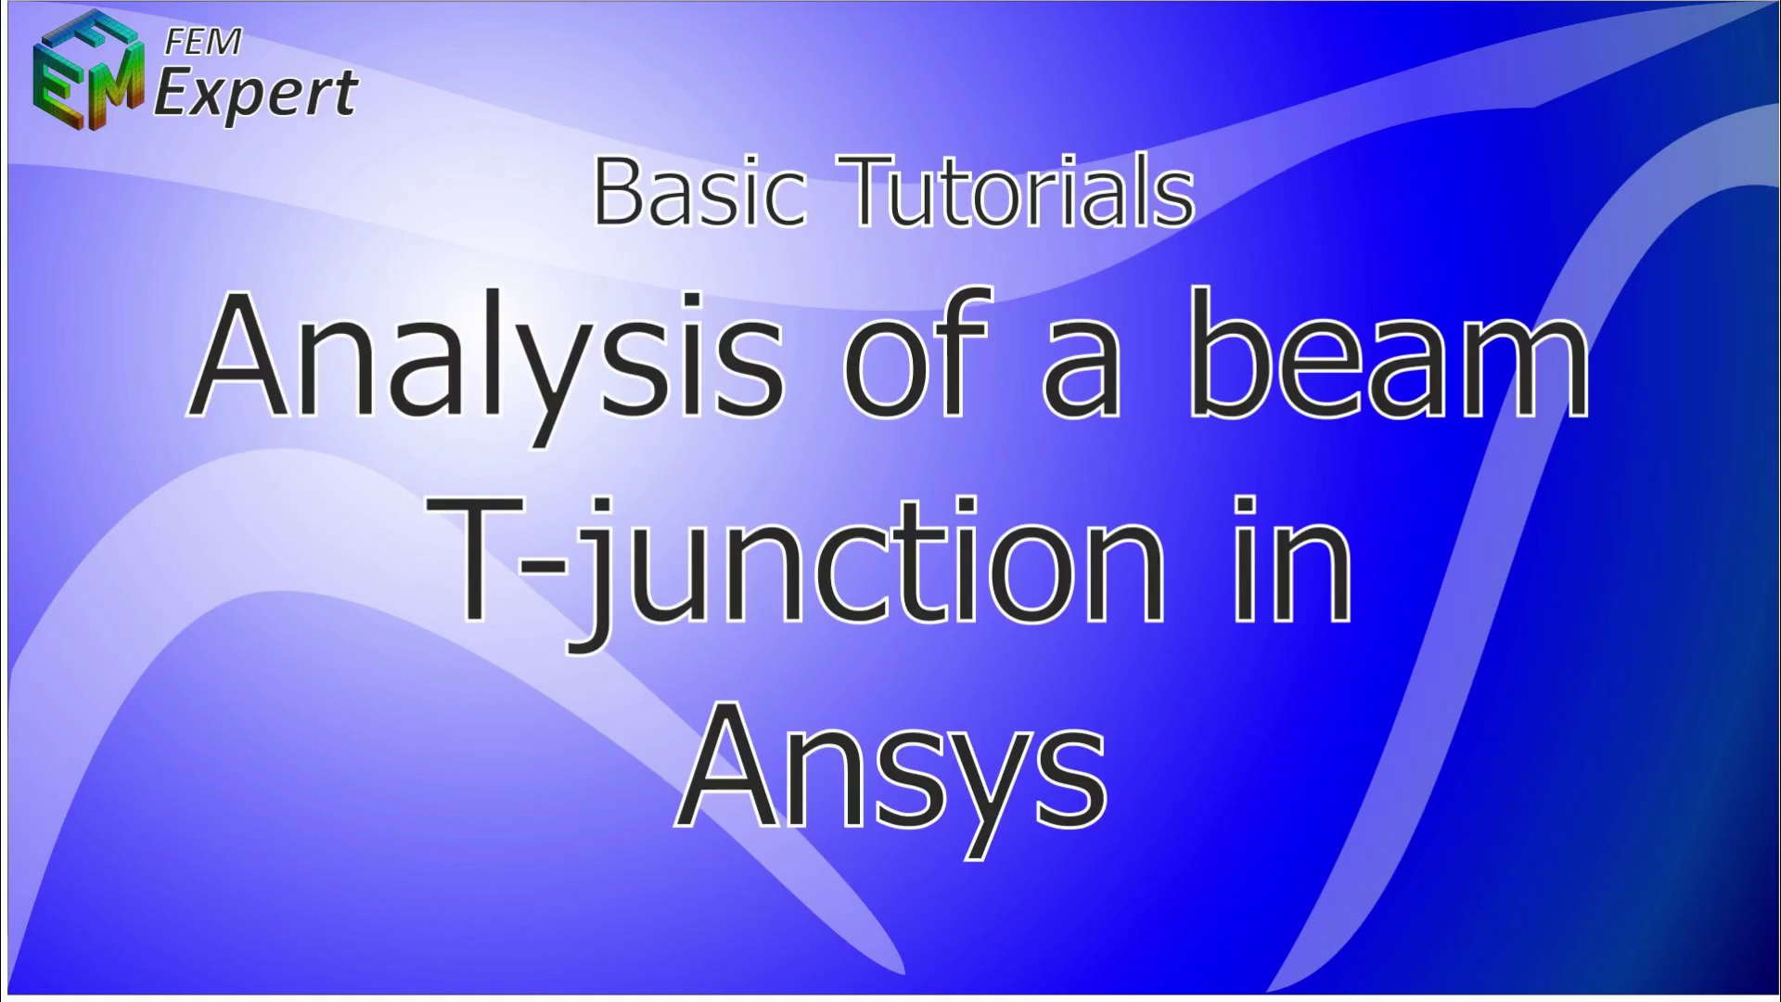